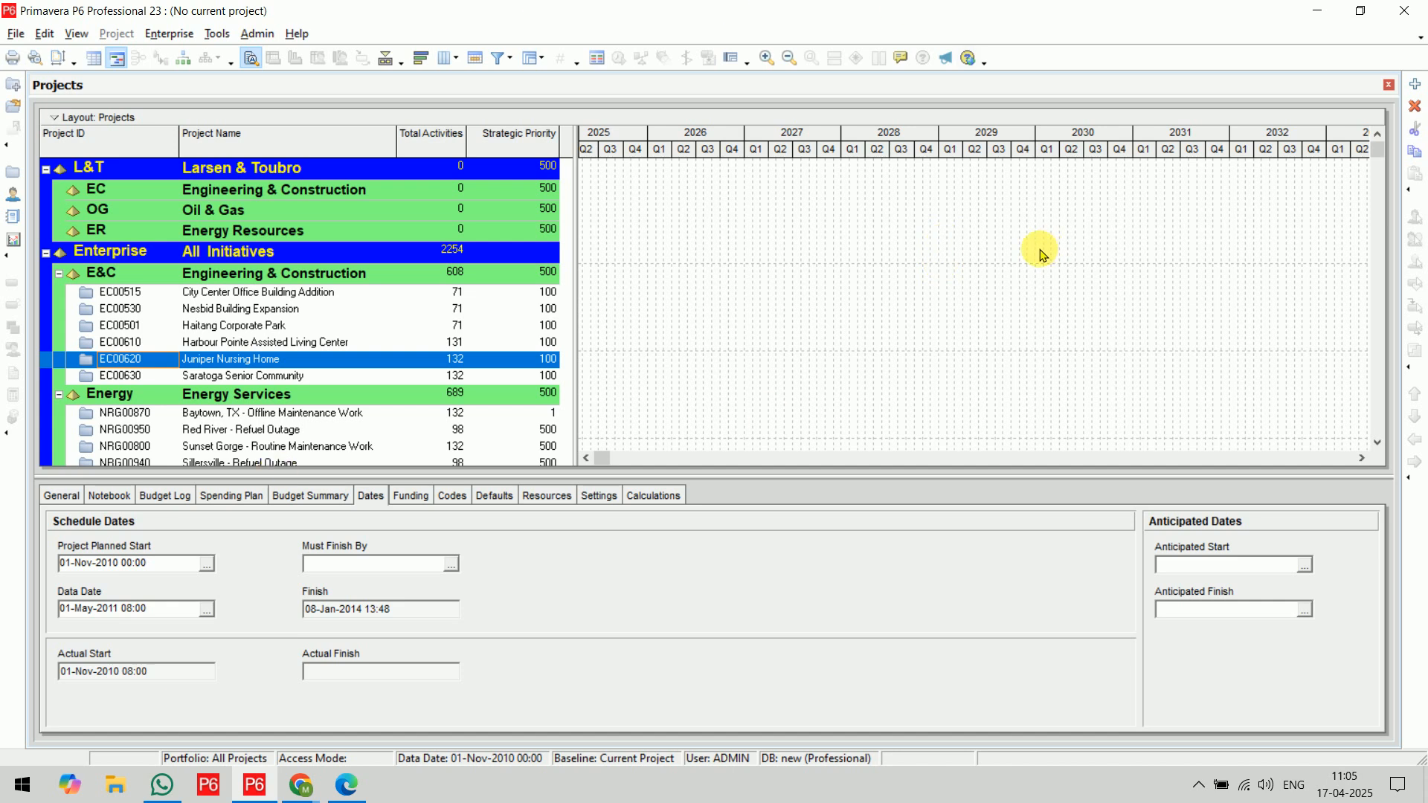
Switch to the Primavera P6 syllabus PDF in Edge and draw brackets beside the Introduction and Introduction to Primavera sections of Session 1
left_click(351, 784)
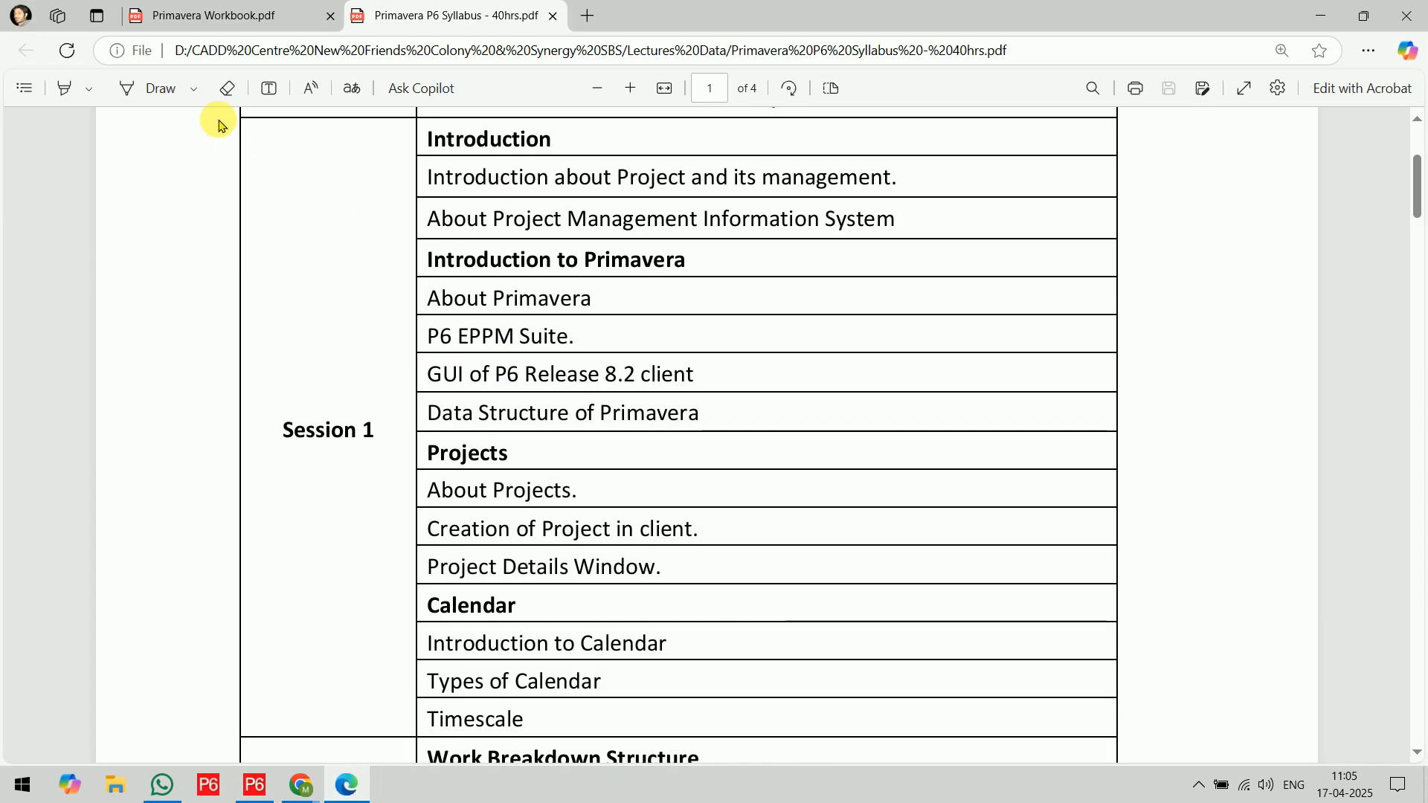
left_click(153, 87)
mouse_move(430, 117)
left_mouse_down()
mouse_move(392, 154)
mouse_move(394, 228)
mouse_move(449, 239)
left_mouse_up()
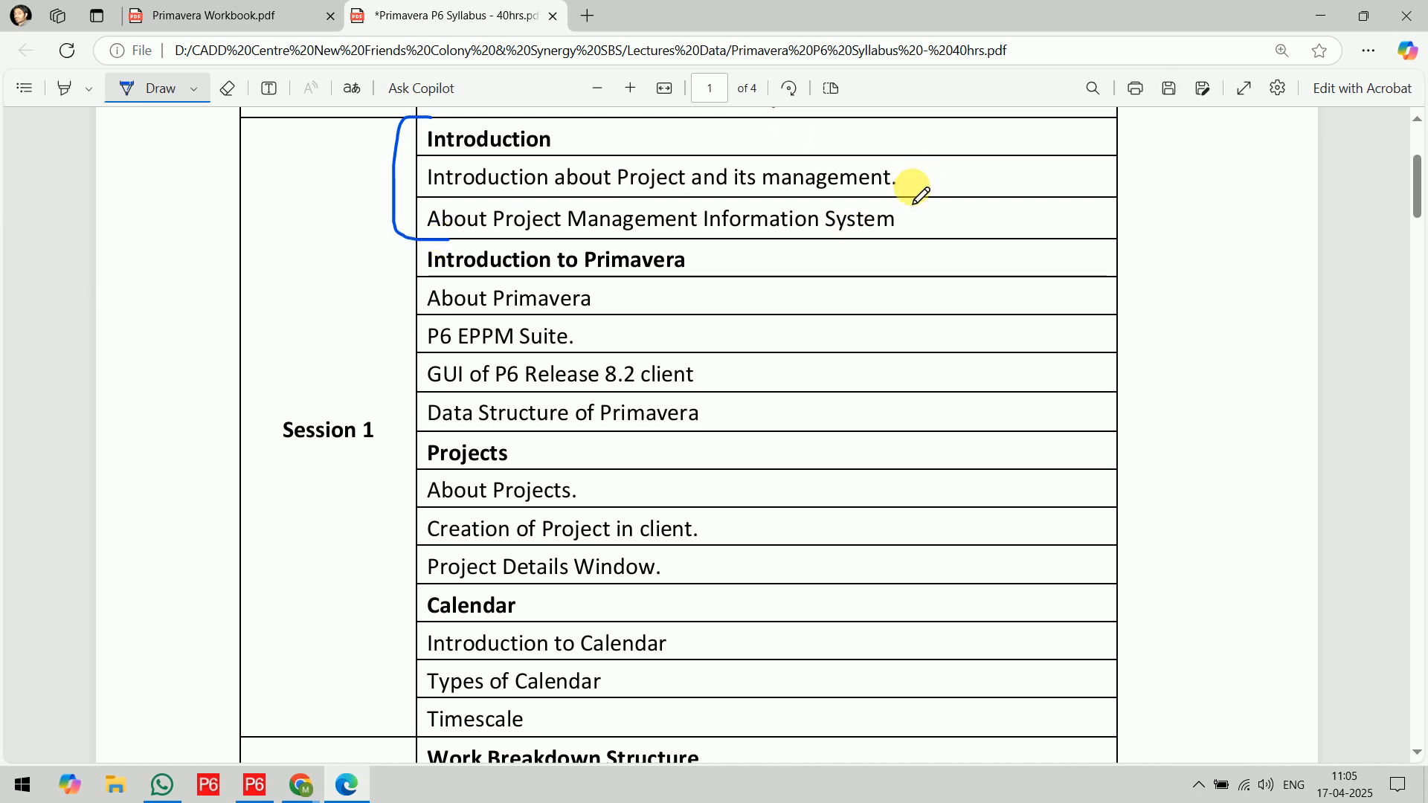
mouse_move(431, 248)
left_mouse_down()
mouse_move(409, 296)
mouse_move(403, 404)
mouse_move(405, 427)
mouse_move(442, 435)
left_mouse_up()
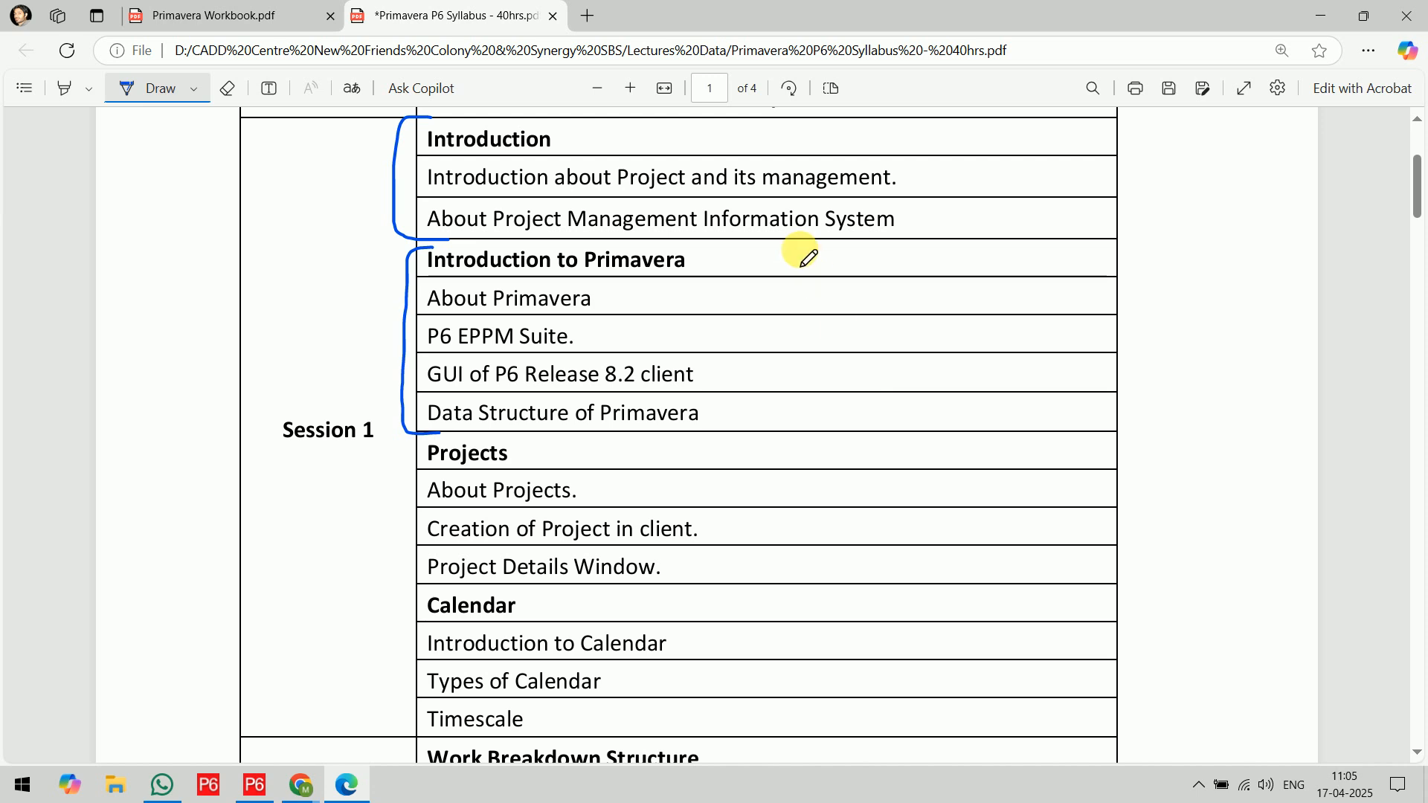
Draw a box around the Projects heading, tick its three topics in Session 1, and bracket them
scroll(806, 252, "down", 5)
mouse_move(409, 186)
left_mouse_down()
mouse_move(462, 188)
mouse_move(512, 154)
mouse_move(421, 158)
mouse_move(411, 191)
left_mouse_up()
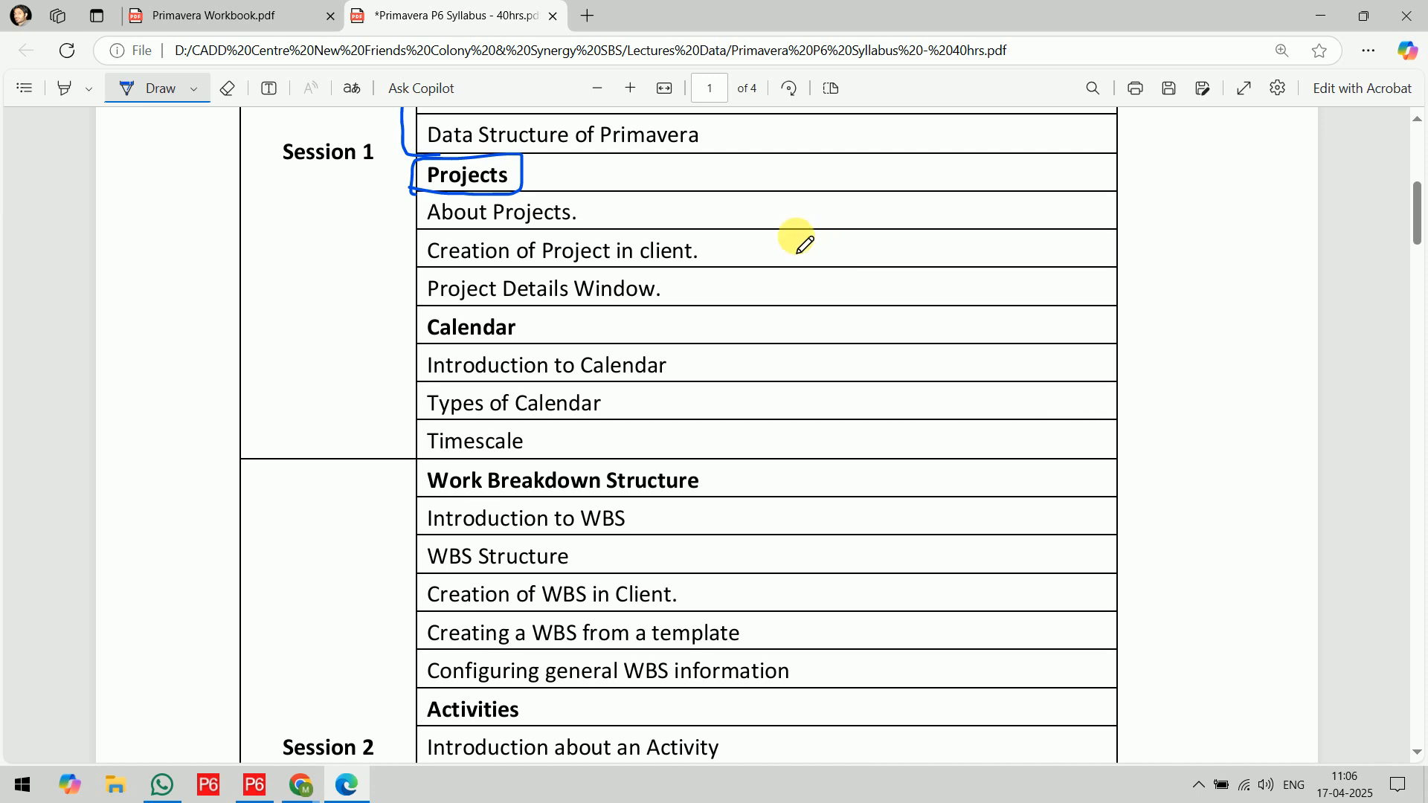
mouse_move(593, 212)
left_mouse_down()
mouse_move(617, 214)
mouse_move(648, 189)
left_mouse_up()
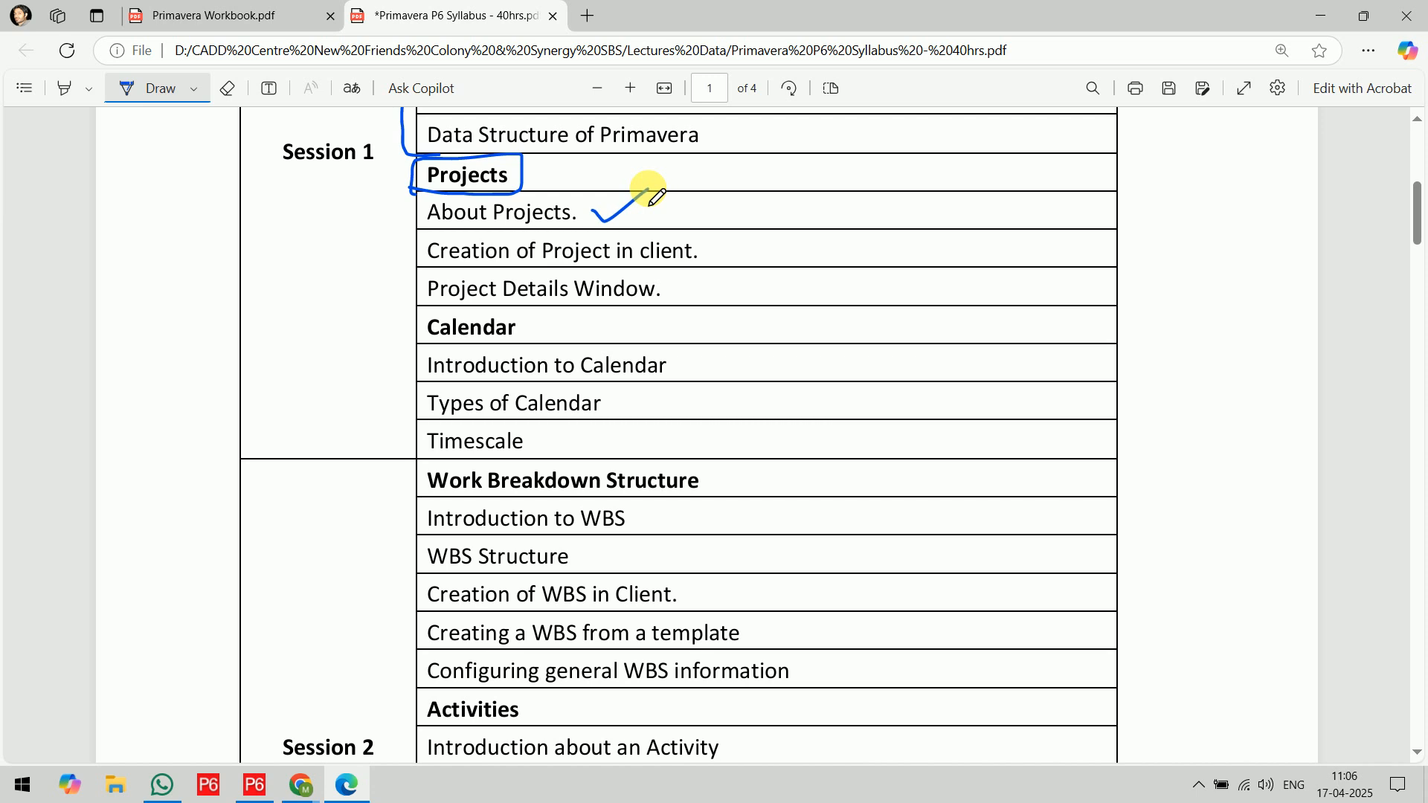
left_click_drag(708, 256, 752, 230)
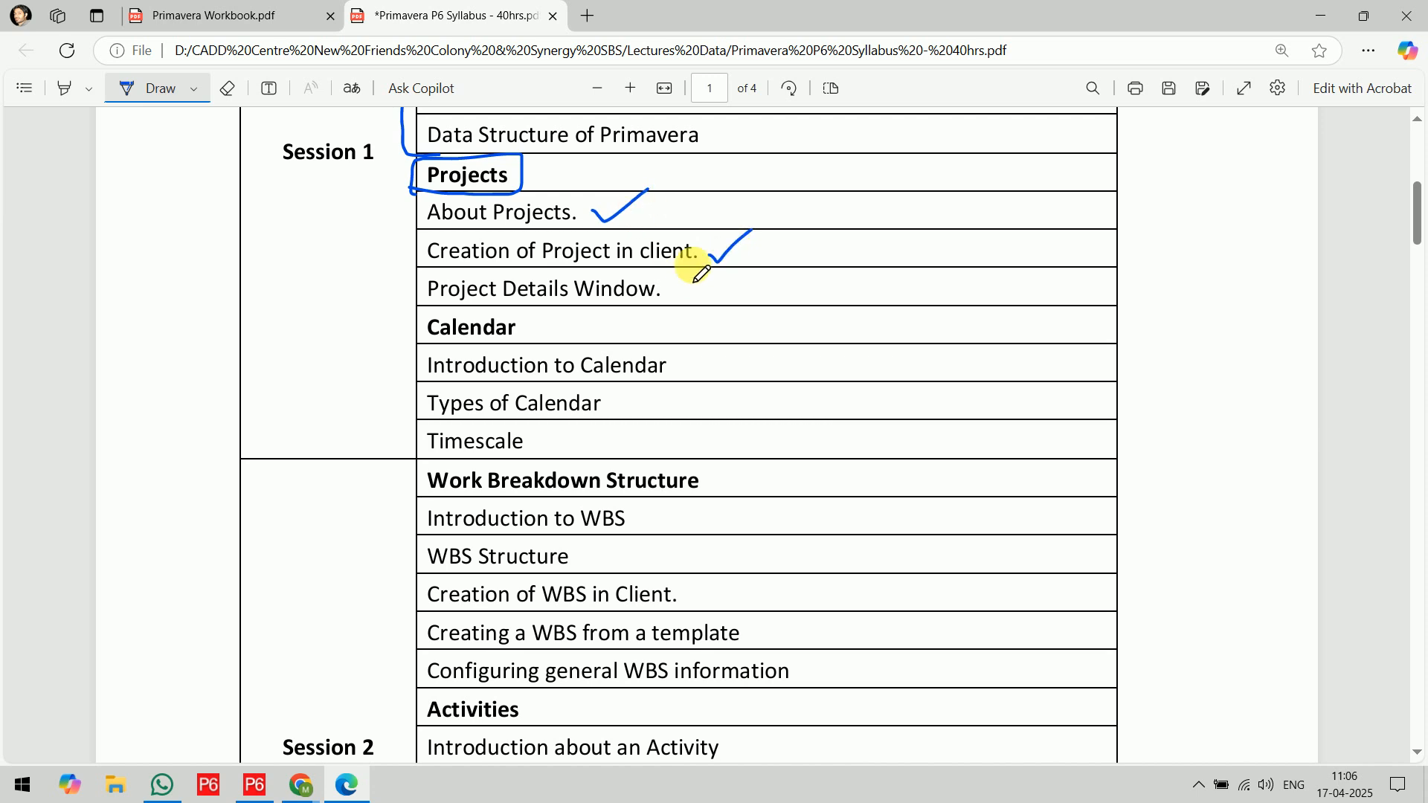
left_click_drag(672, 289, 703, 274)
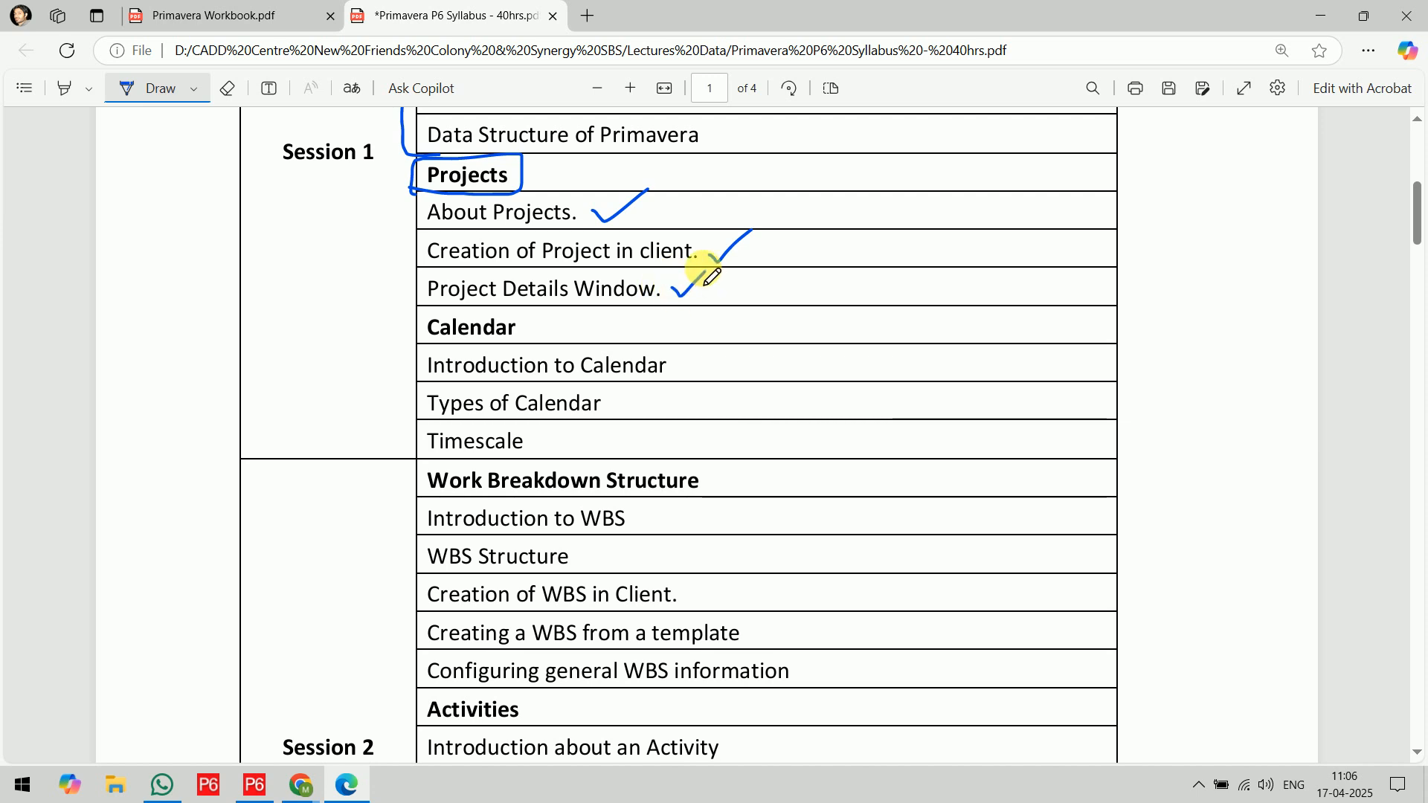
mouse_move(433, 199)
left_mouse_down()
mouse_move(402, 290)
mouse_move(445, 308)
left_mouse_up()
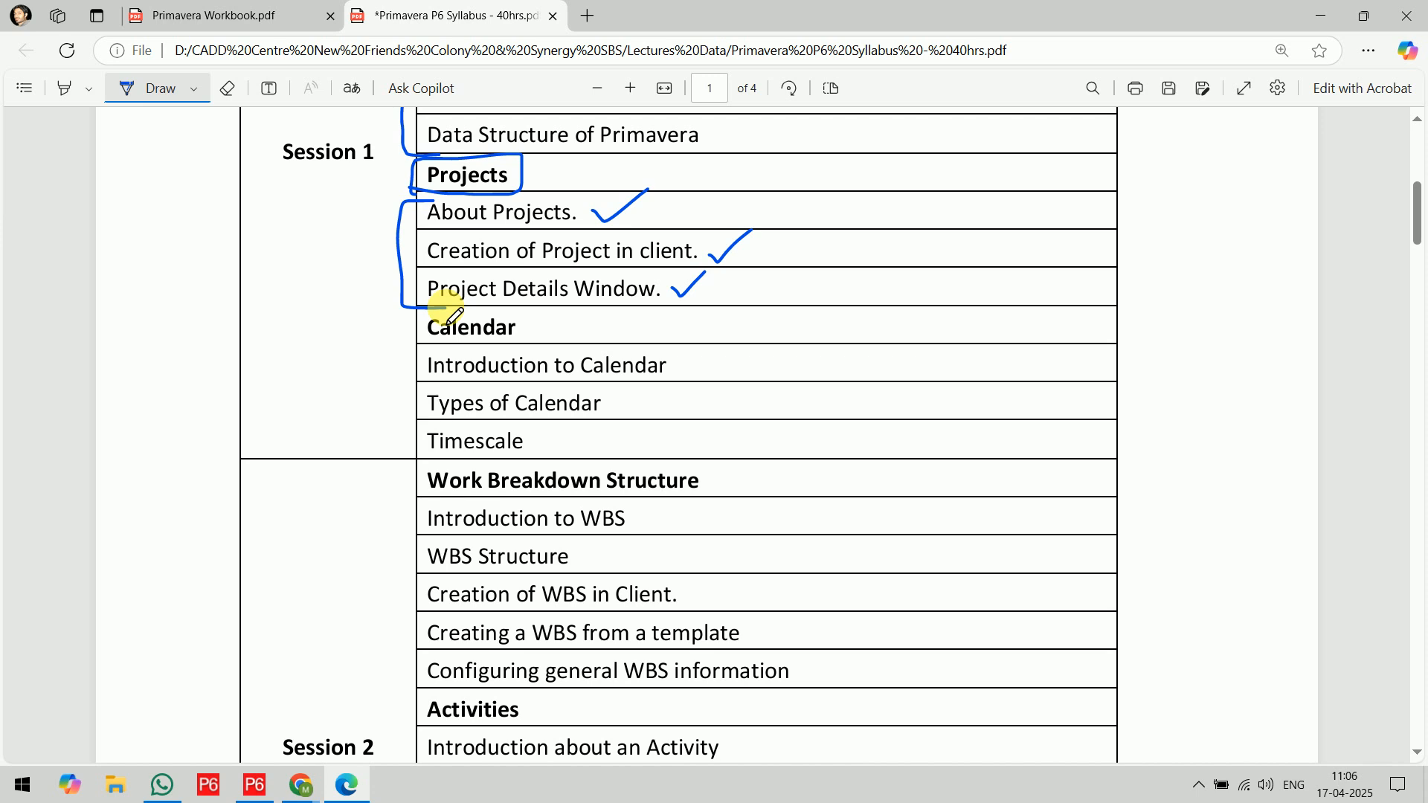
Launch Paint with a blank canvas
left_click(272, 788)
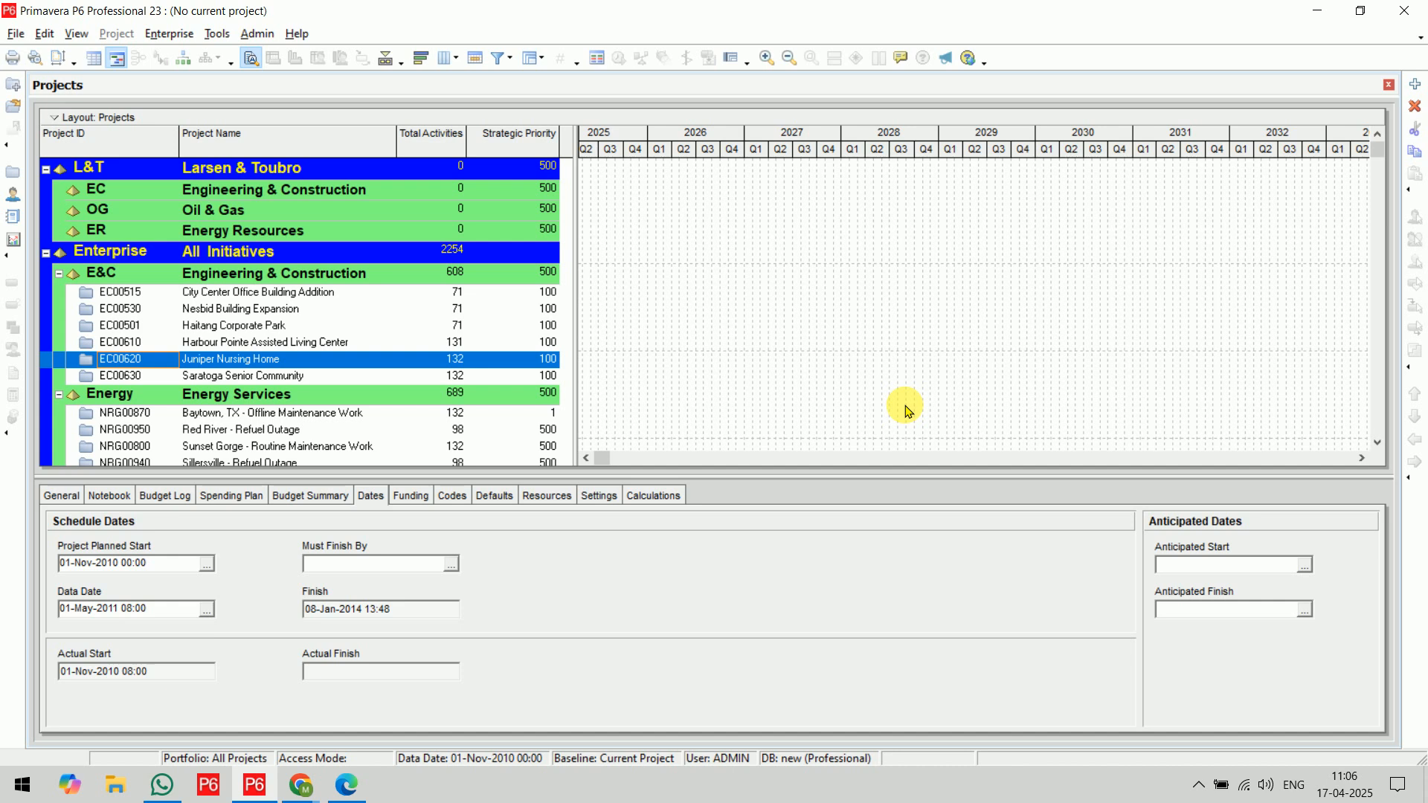
key("super")
type("paint")
key("Return")
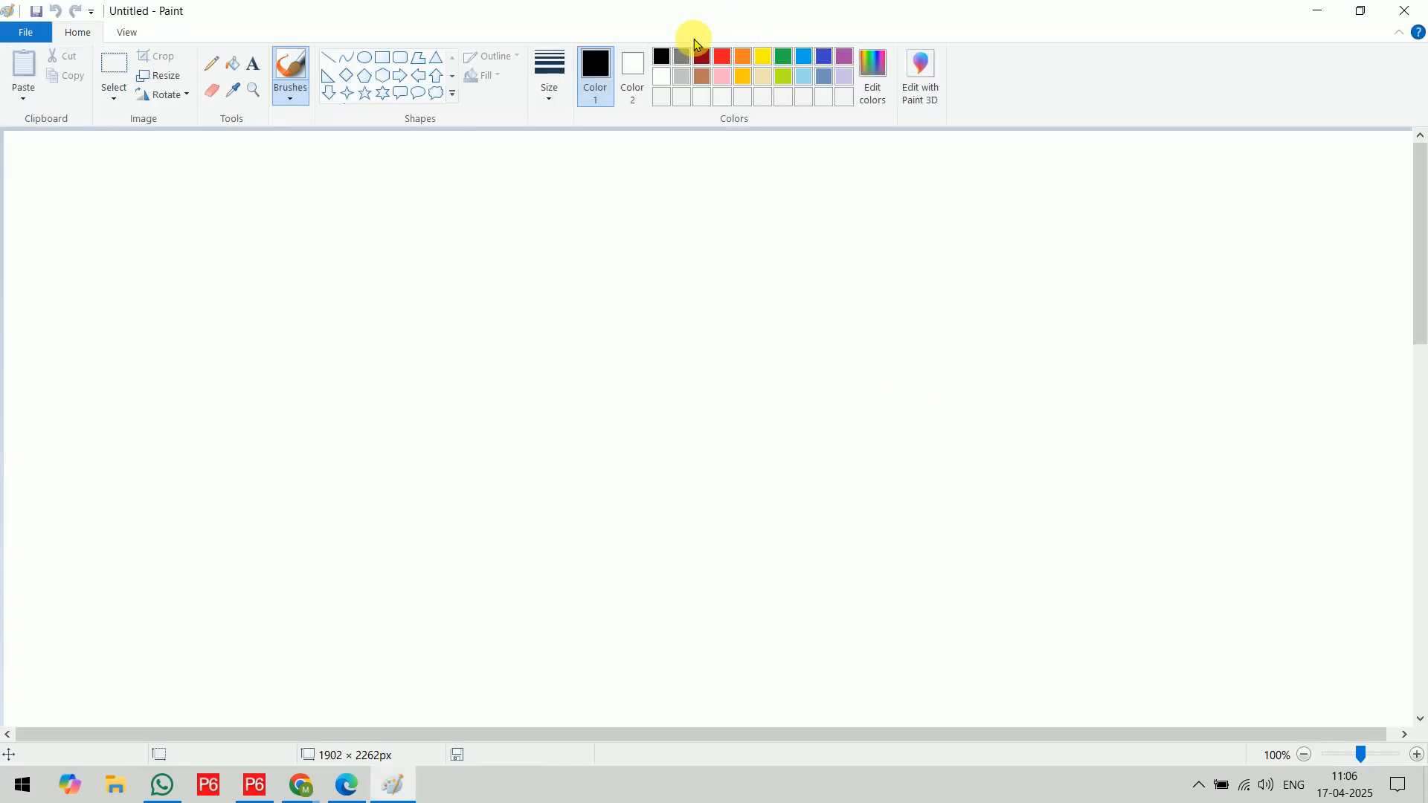
Add the text "Open Project: Cntrl + O" near the canvas's upper edge and widen its text box so it fits on one line
left_click(254, 74)
left_click_drag(211, 202, 408, 233)
type("Open Project")
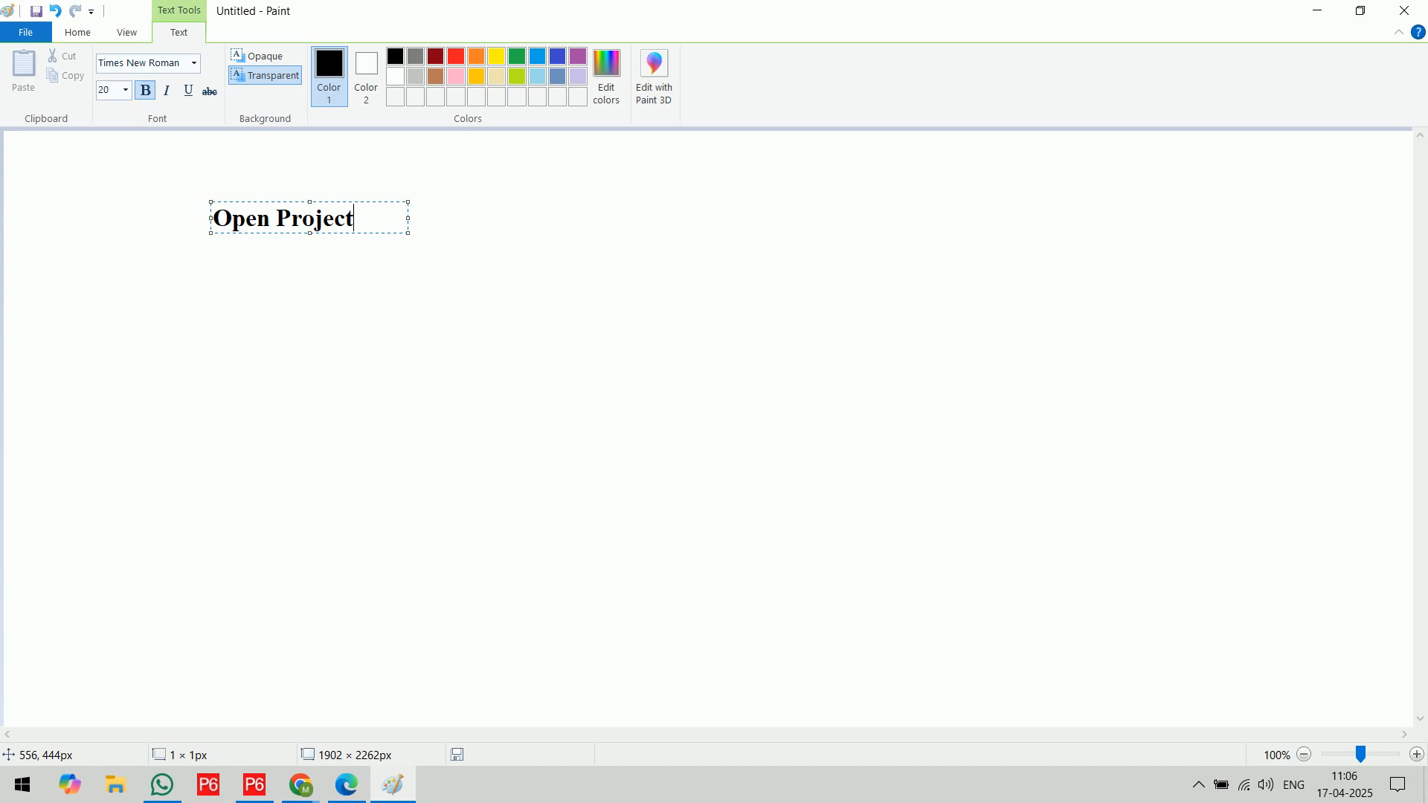
type(":  Cntrl + O")
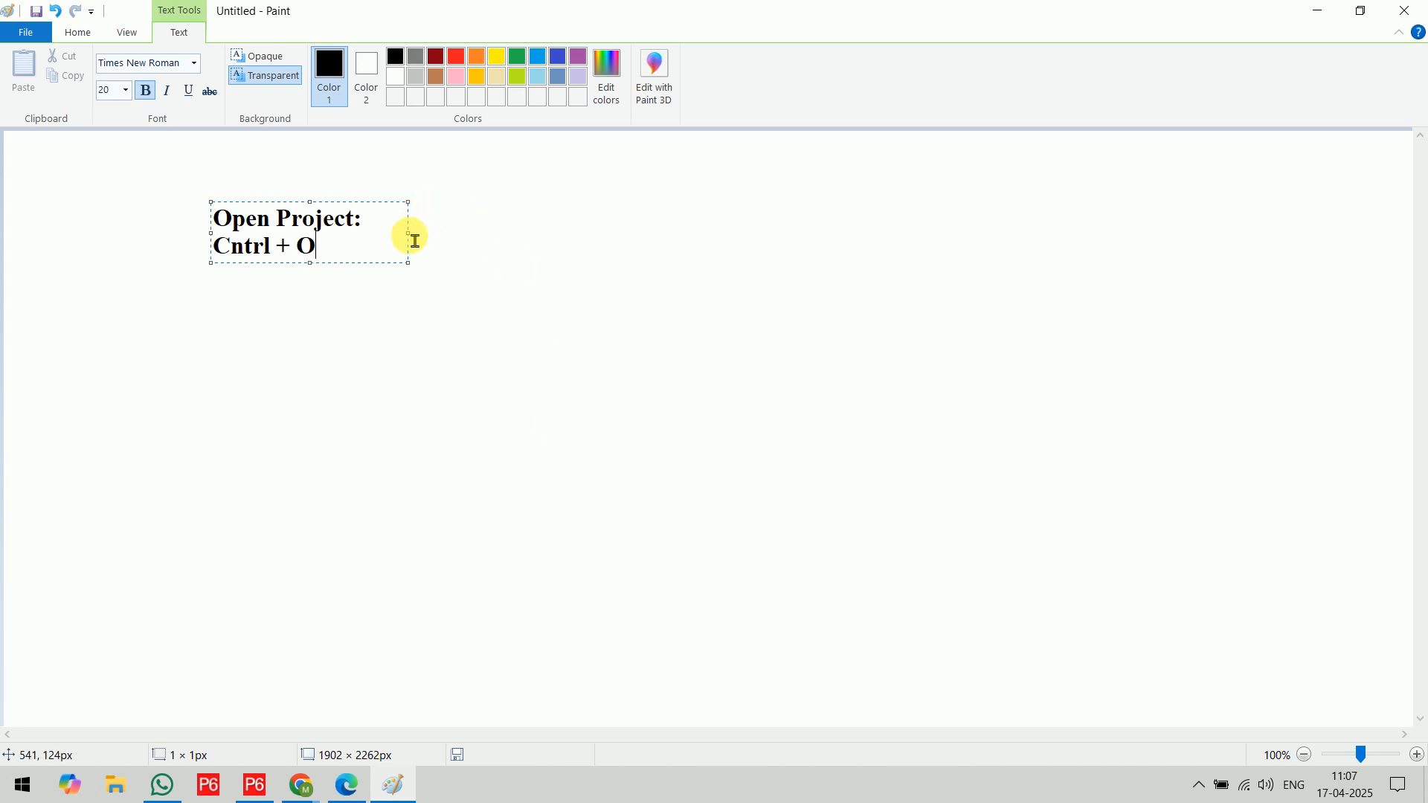
left_click_drag(414, 241, 683, 239)
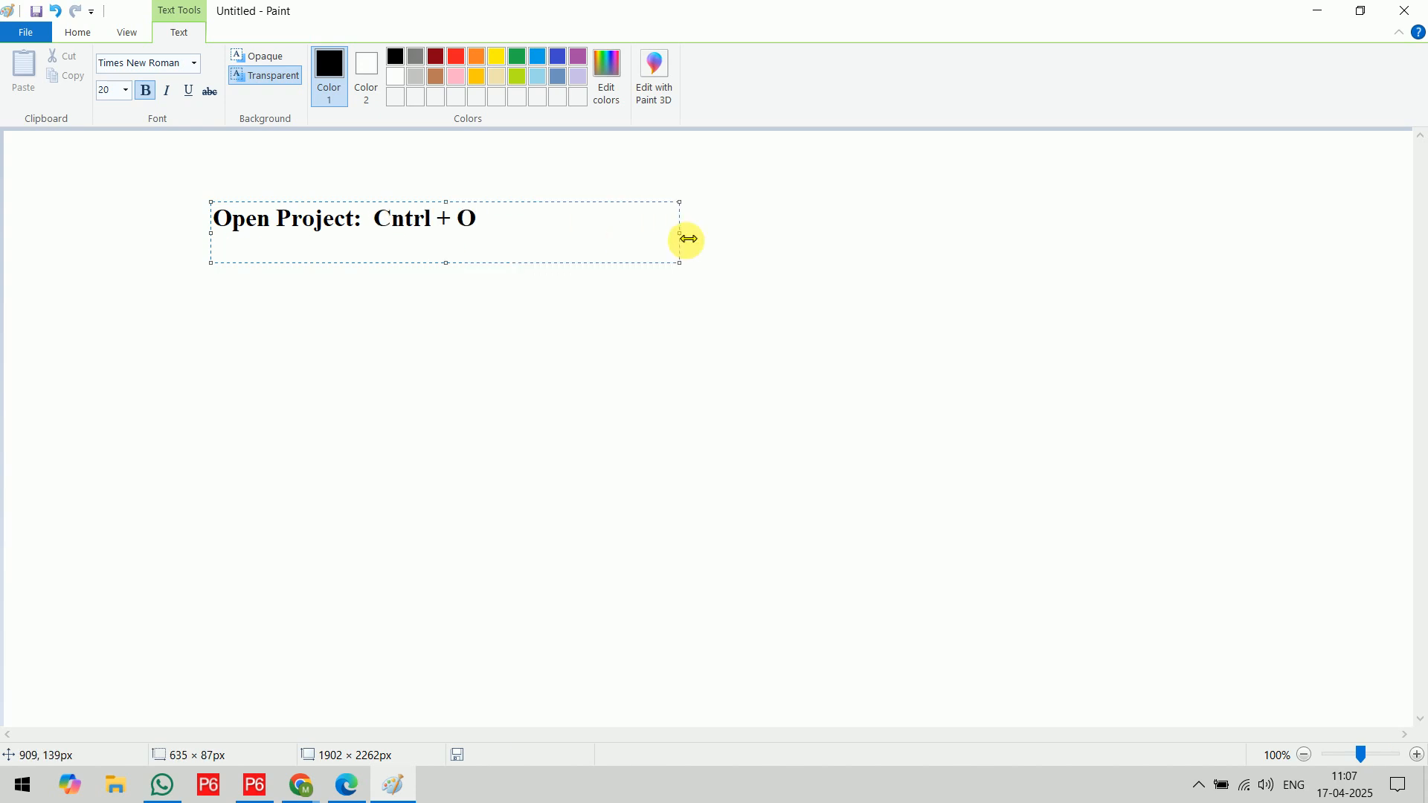
Add the line "New Project : Cntrl + N" below the Open Project line, with a blank line between them
key("Return")
key("Return")
type("New Project ")
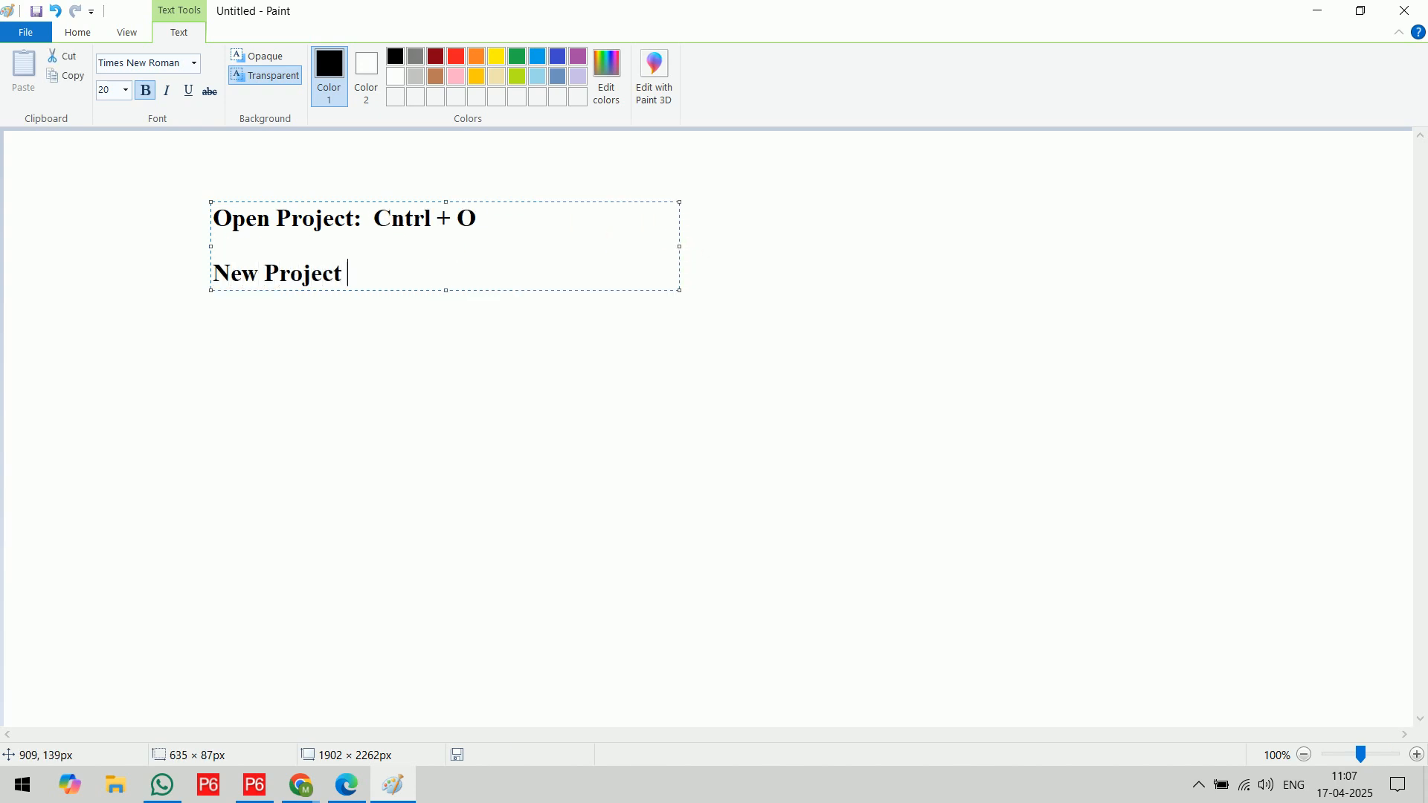
type(":   Cntrl + N")
key("Return")
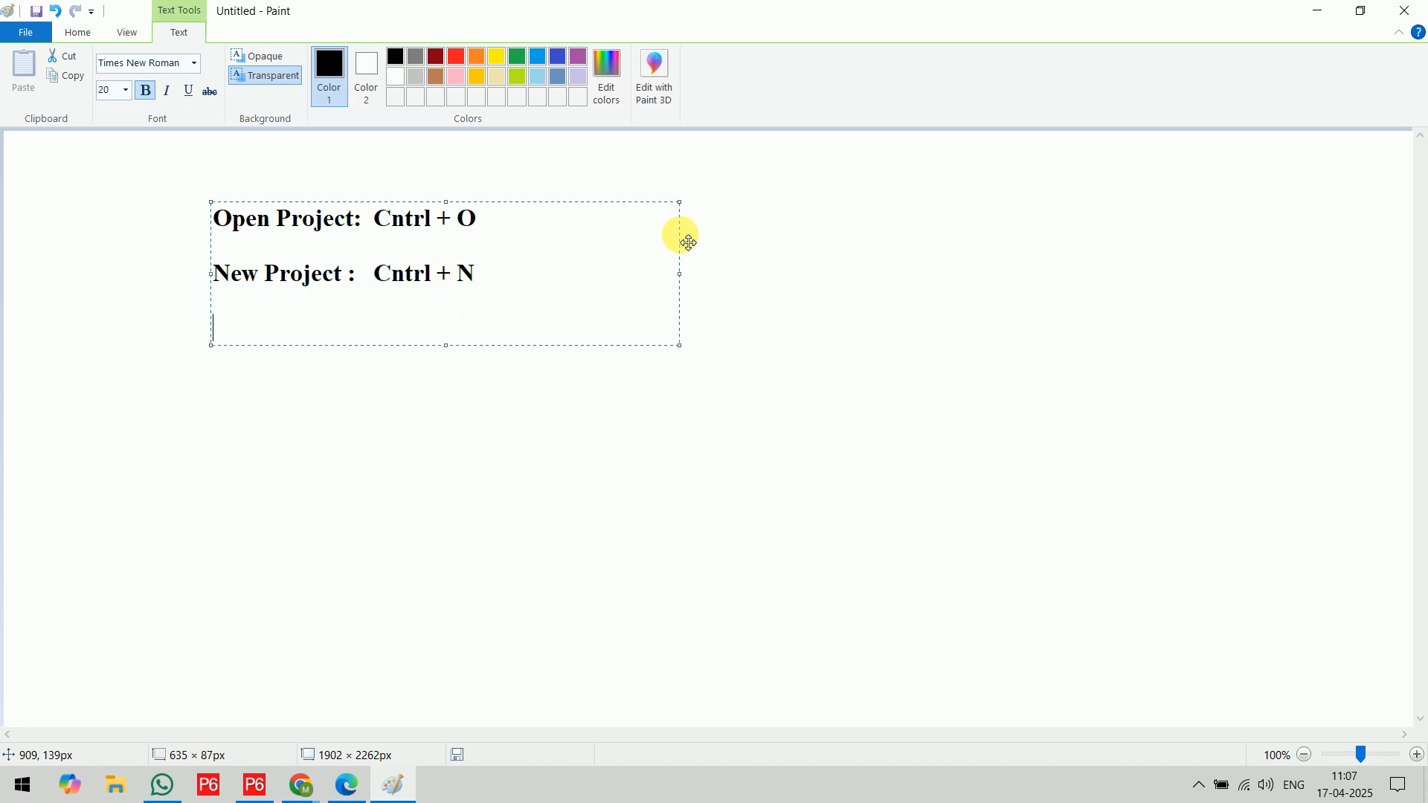
Add the line "Close Project: Cntrl + W" as the last entry and finish the text box
type("Close ")
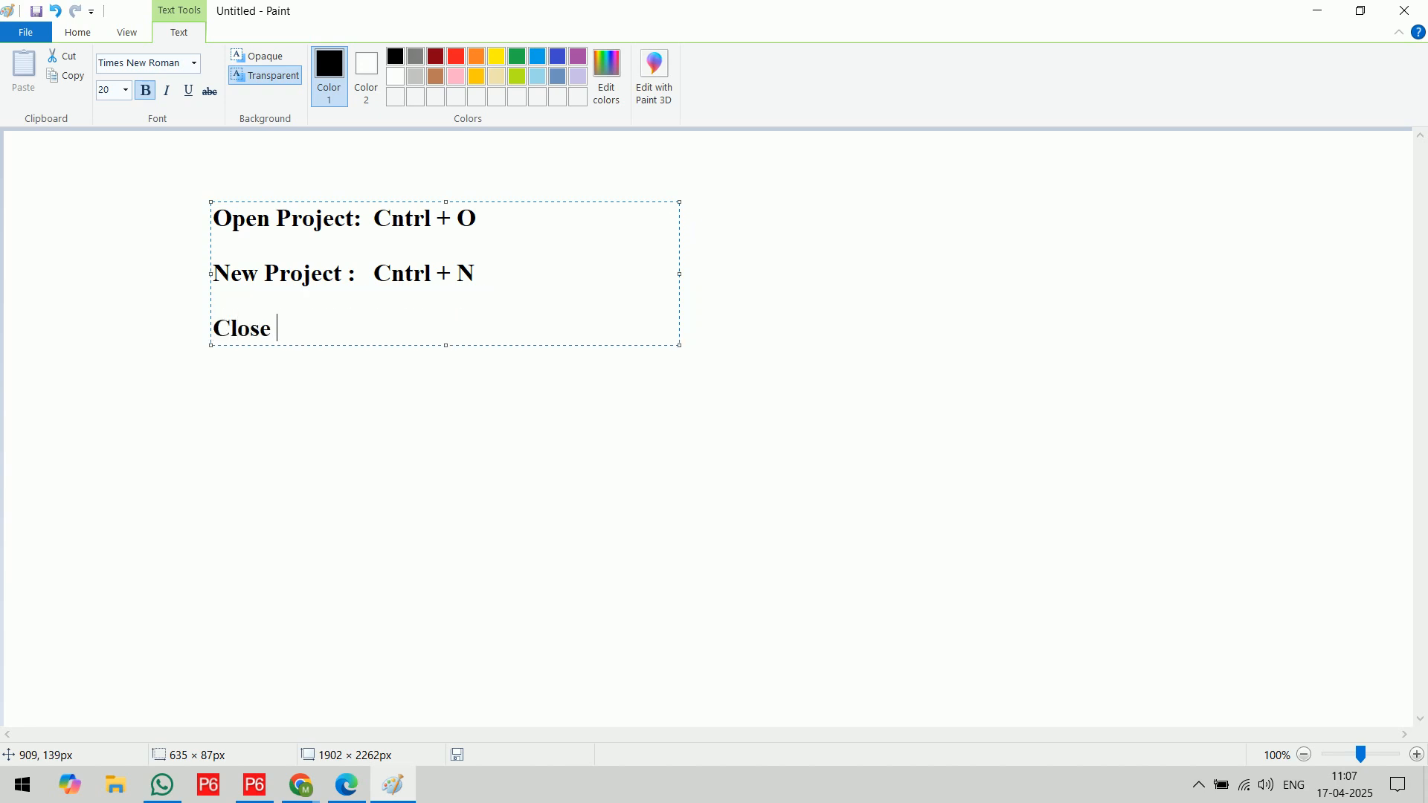
type("Project:  Cntrl + W")
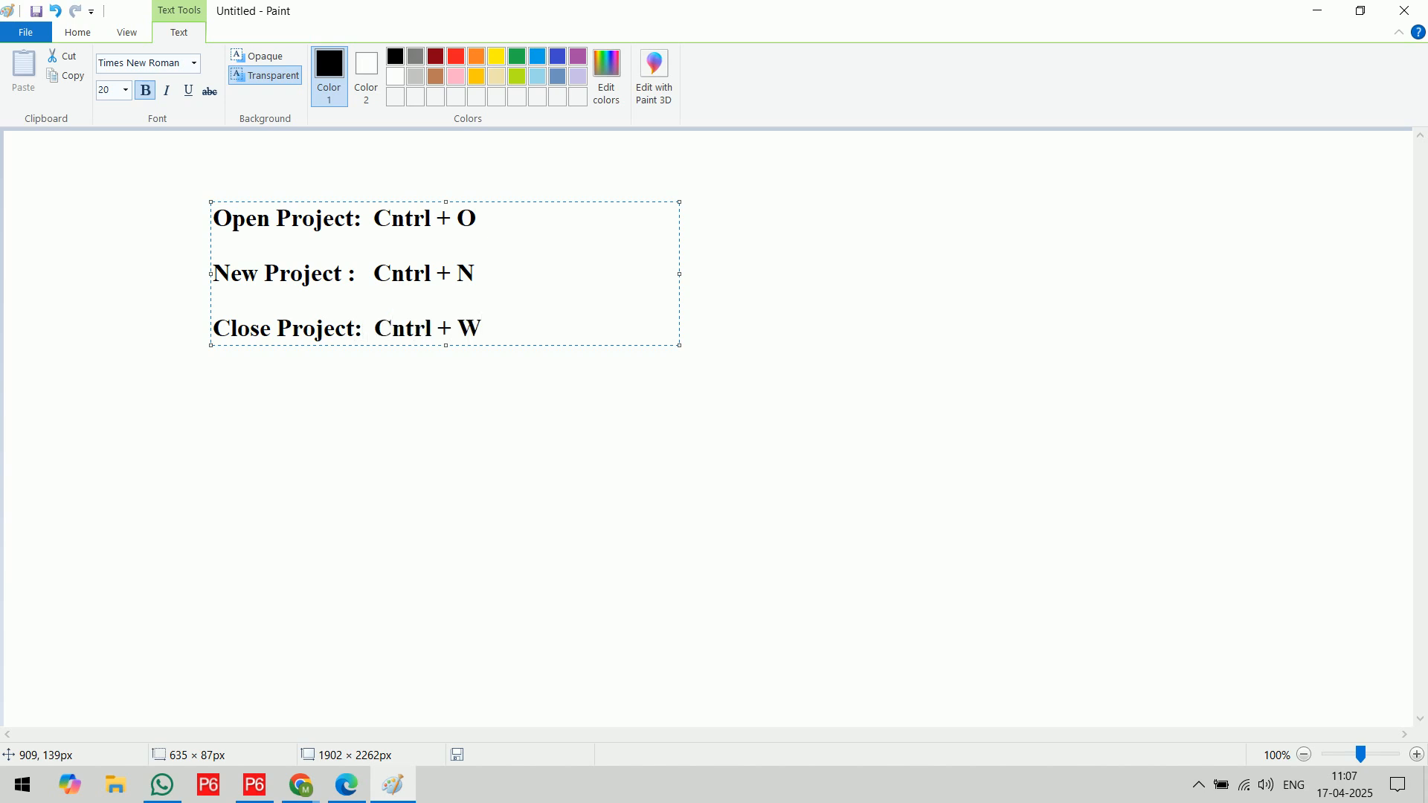
left_click(1004, 275)
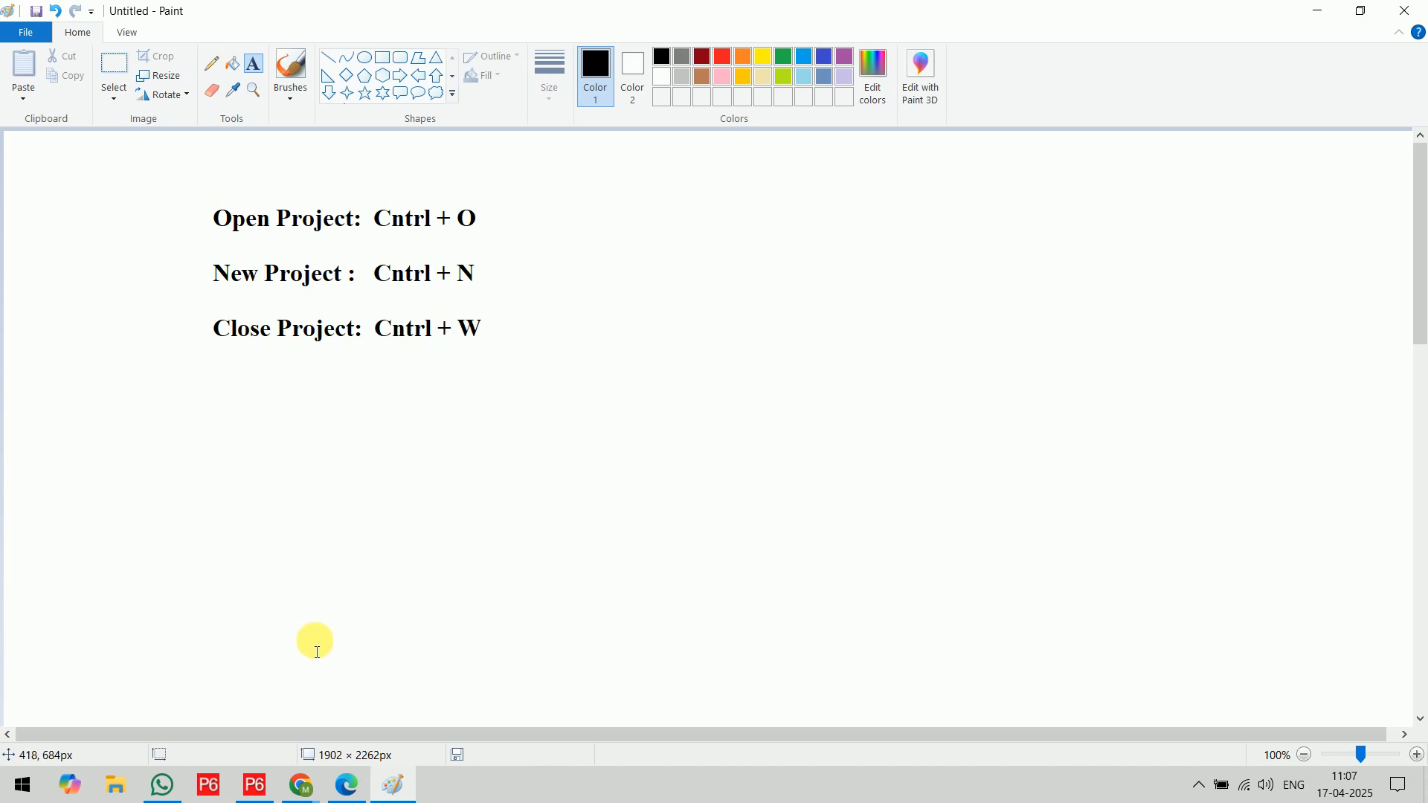
Switch to Primavera P6, view the Open Project dialog, and dismiss it
left_click(256, 785)
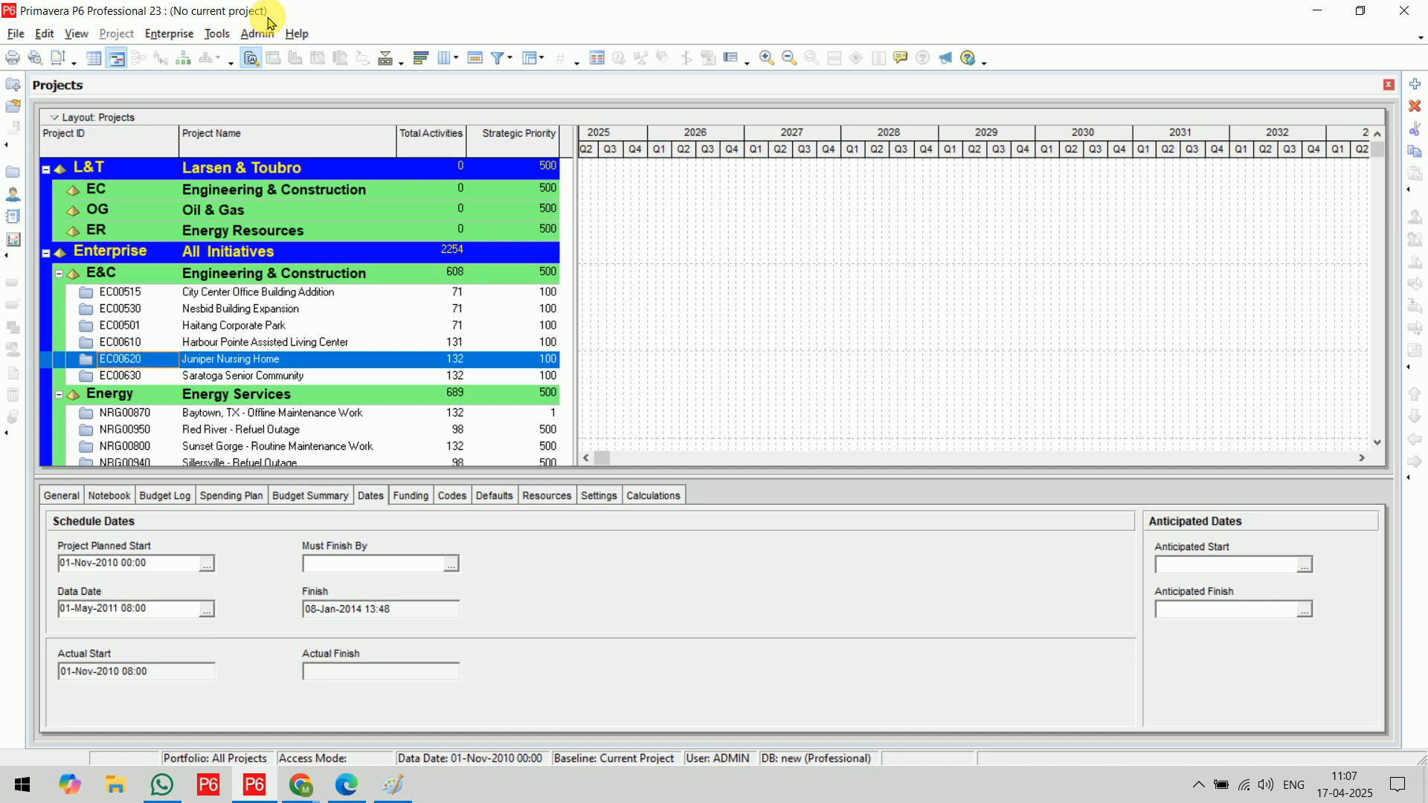
key("ctrl+o")
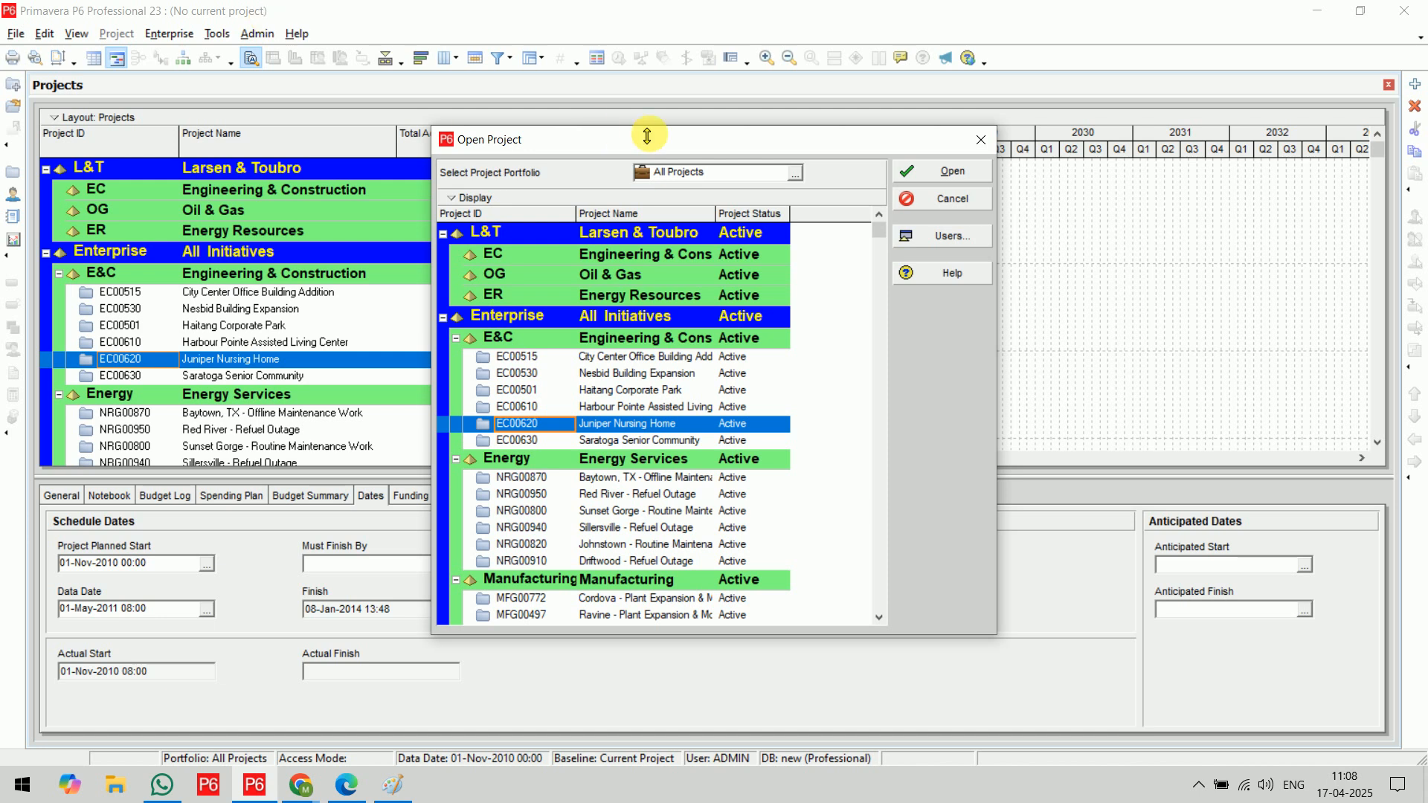
left_click_drag(632, 144, 518, 99)
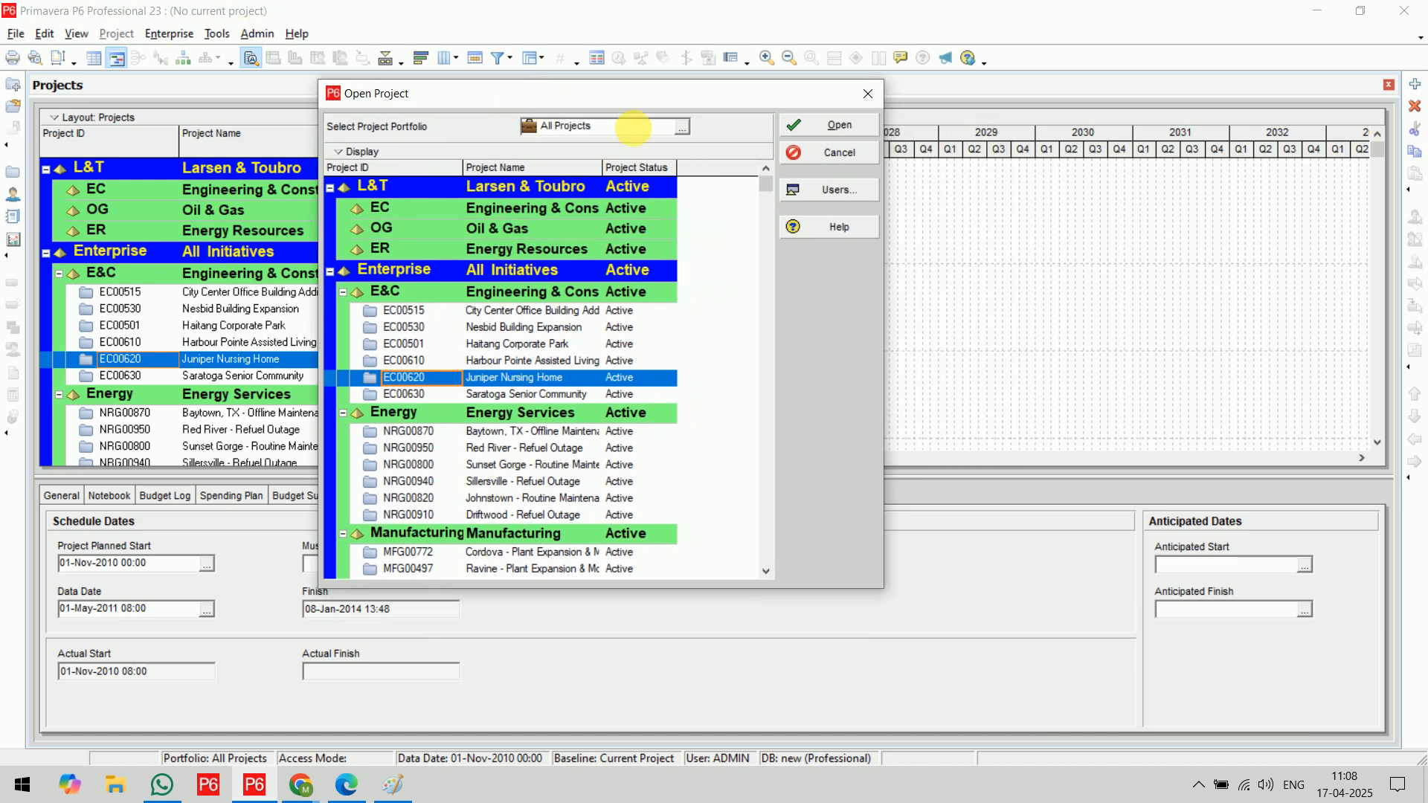
left_click(801, 126)
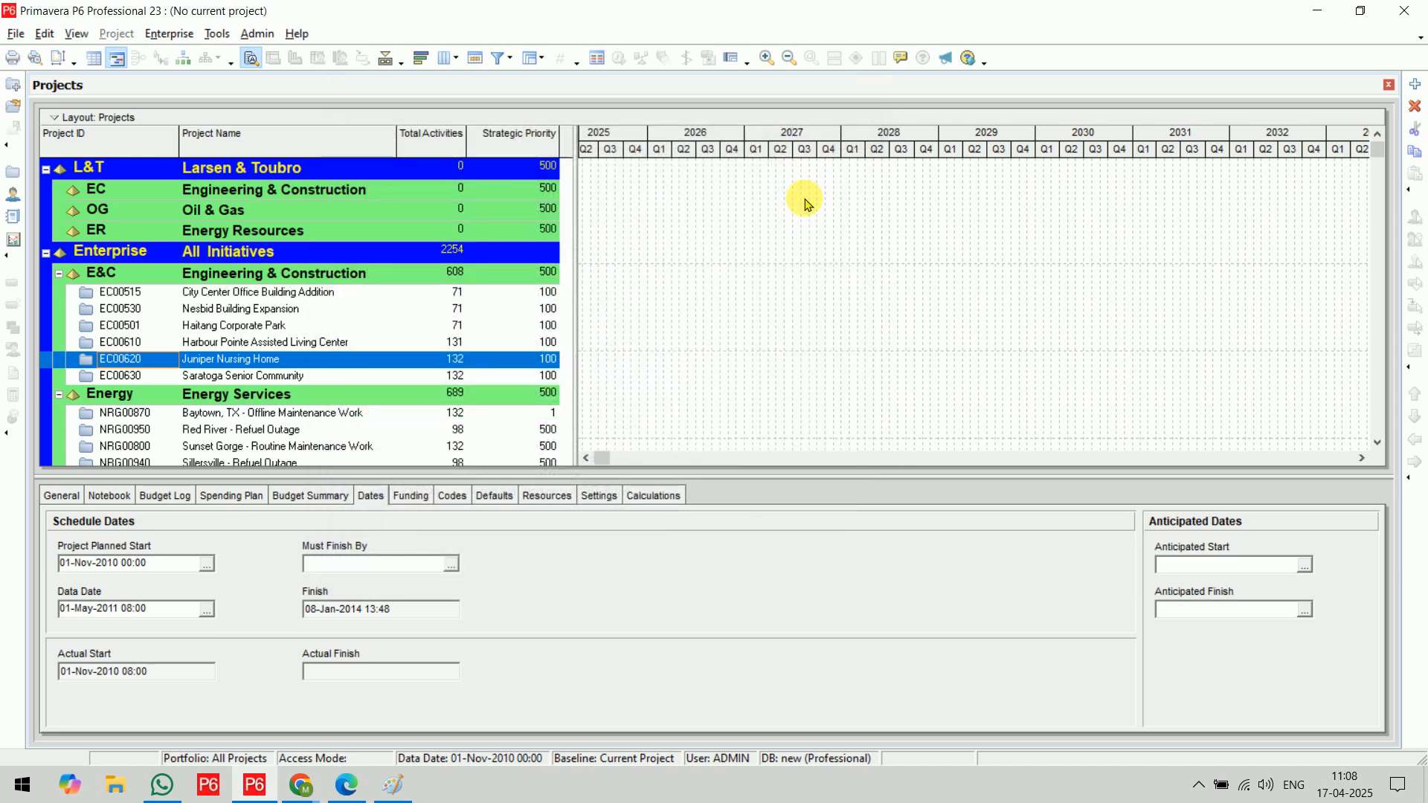
Open the project EC00501 Haitang Corporate Park
left_click(16, 34)
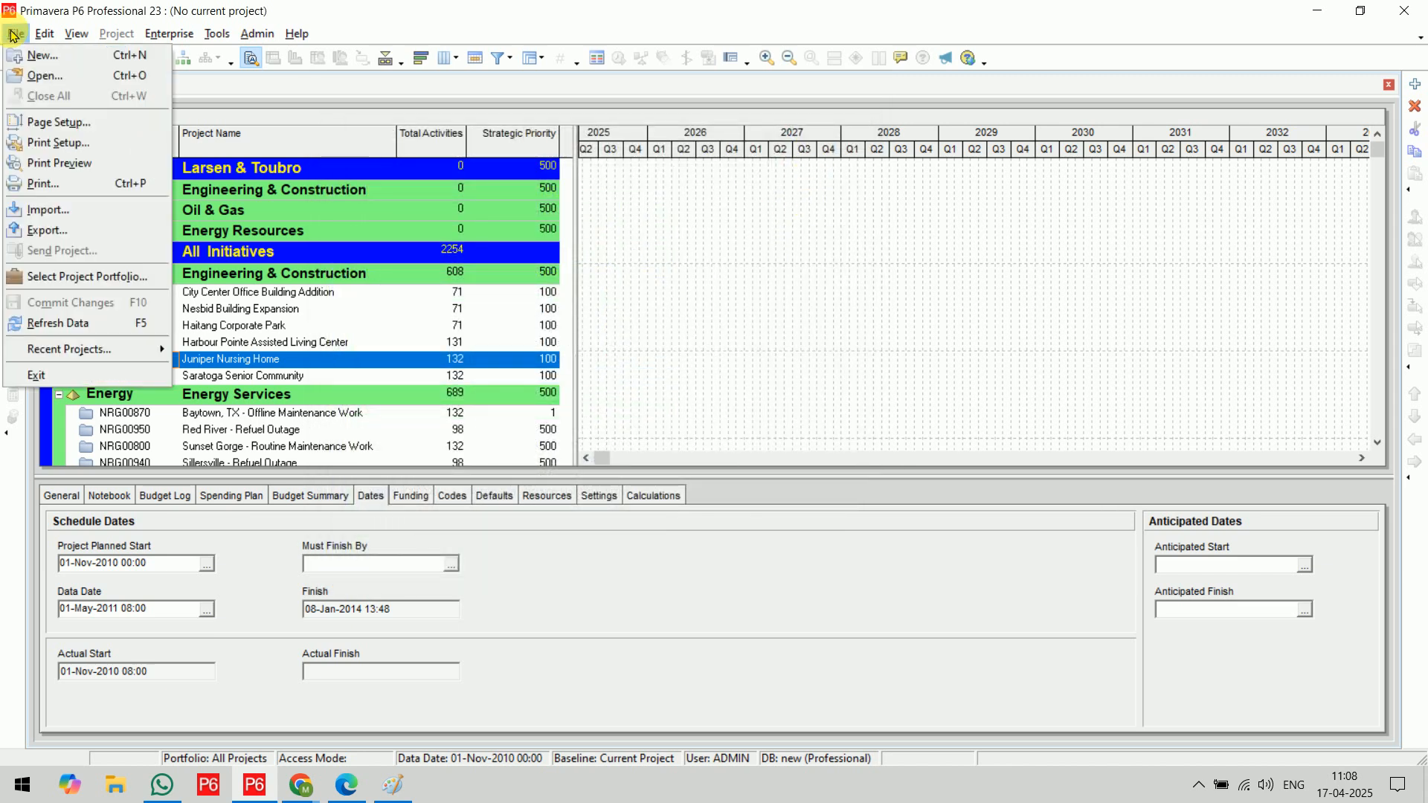
left_click(68, 85)
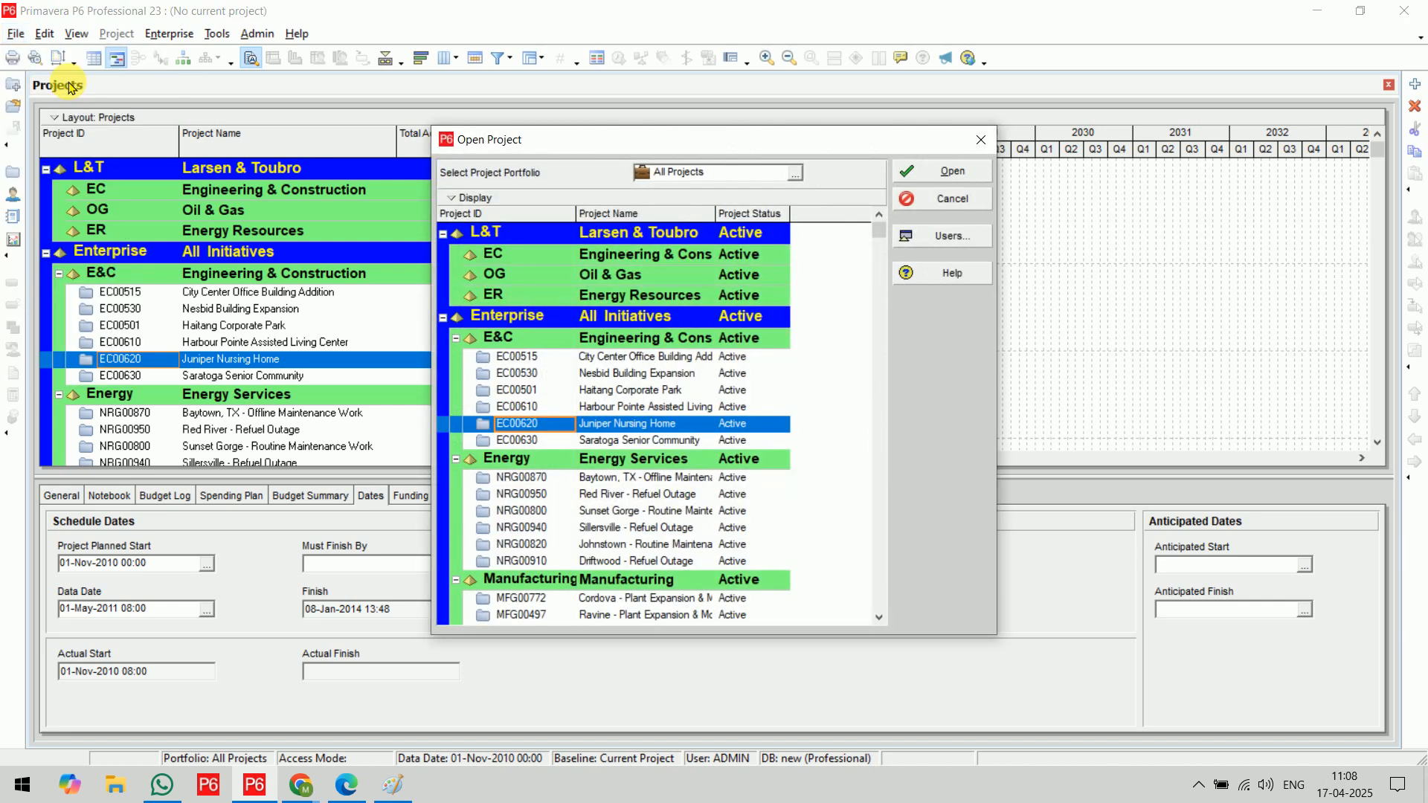
left_click(600, 395)
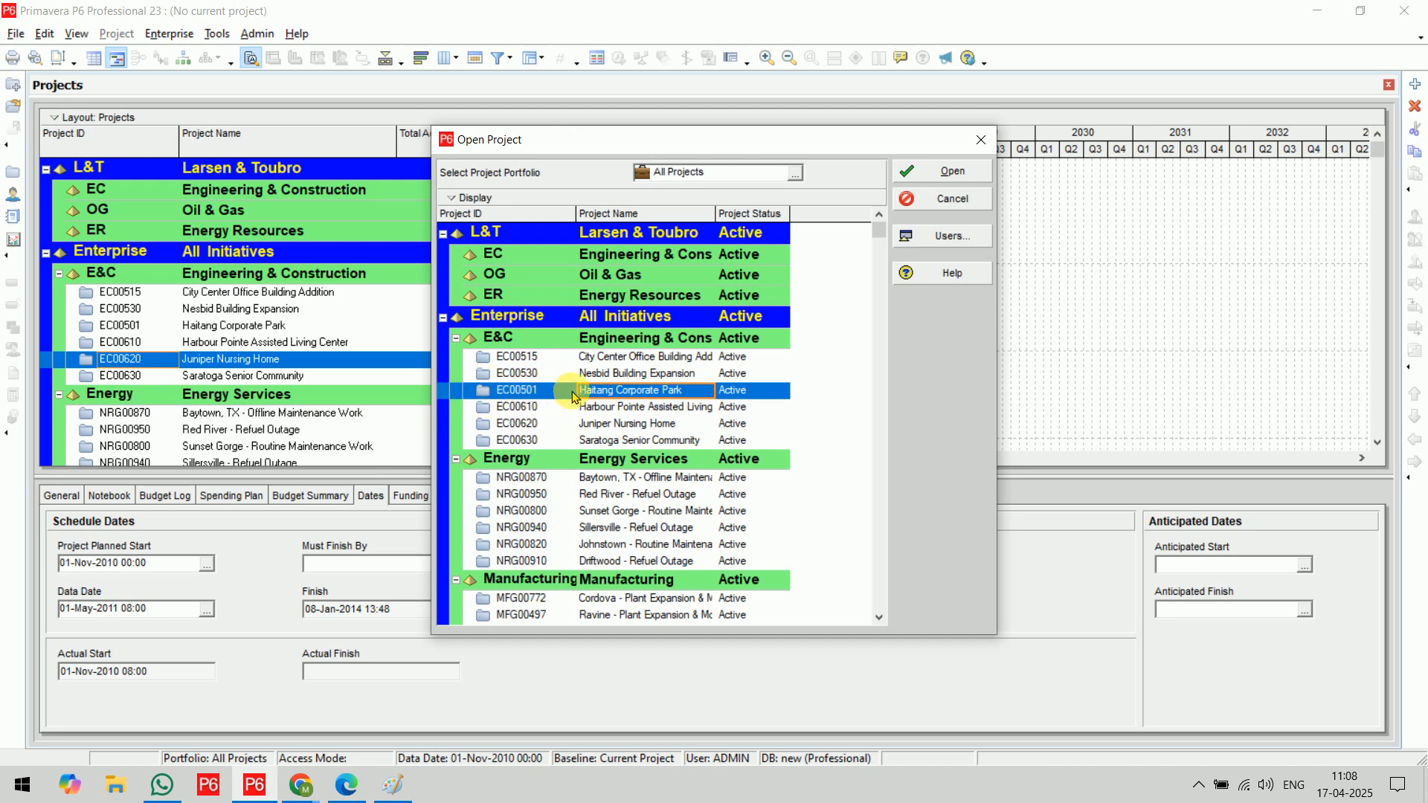
left_click(946, 179)
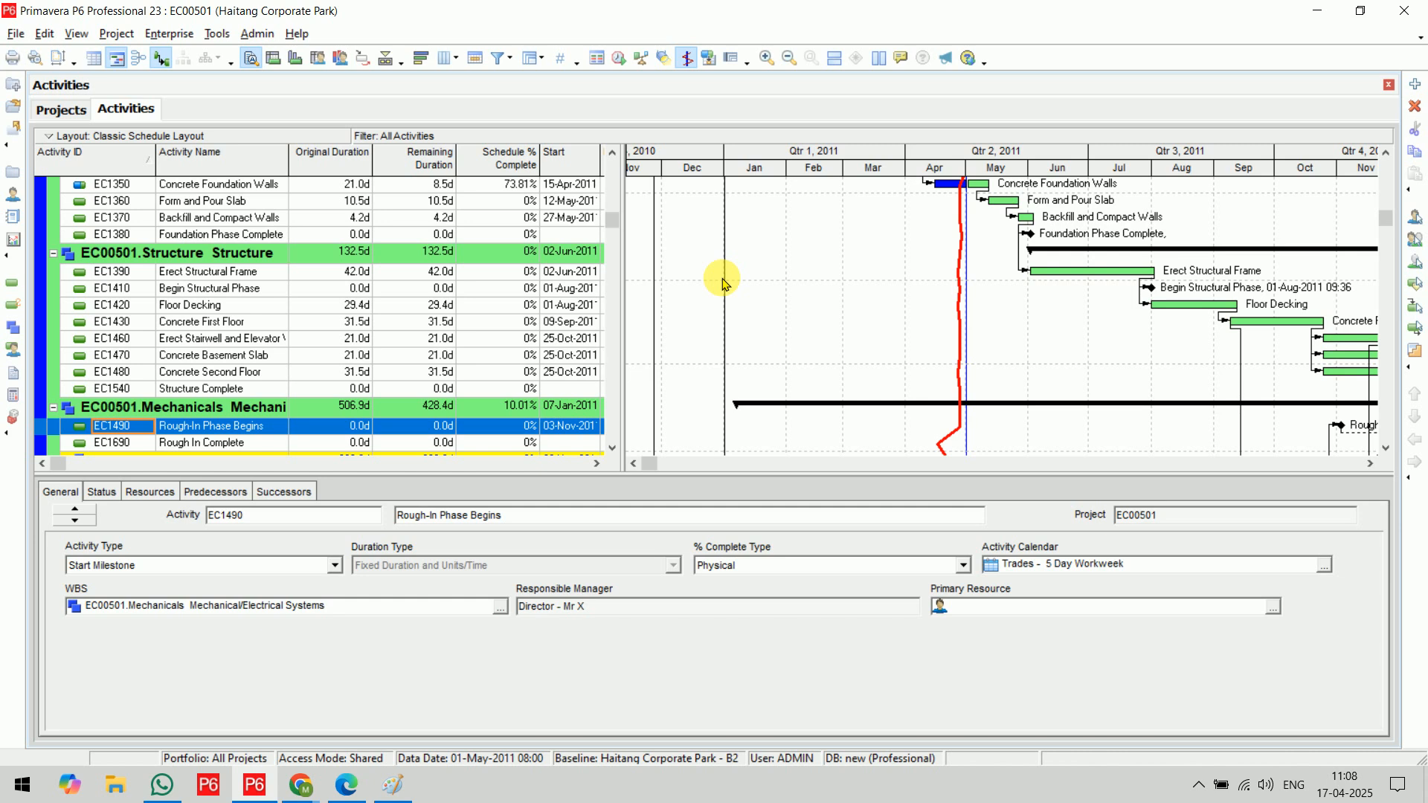
Examine the Haitang Corporate Park activity list and Gantt chart, and close the Activities view
scroll(430, 305, "up", 5)
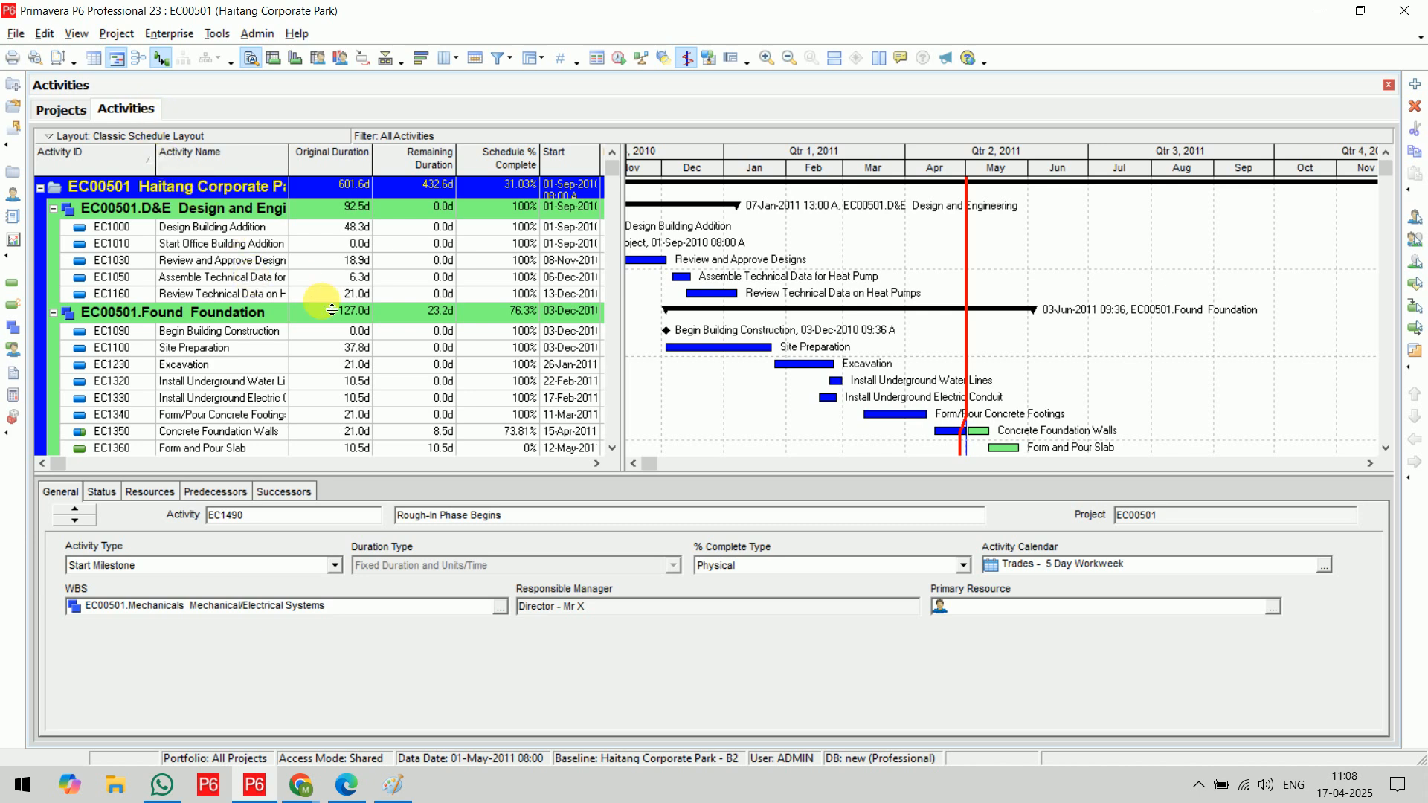
scroll(331, 310, "down", 1)
scroll(332, 309, "up", 1)
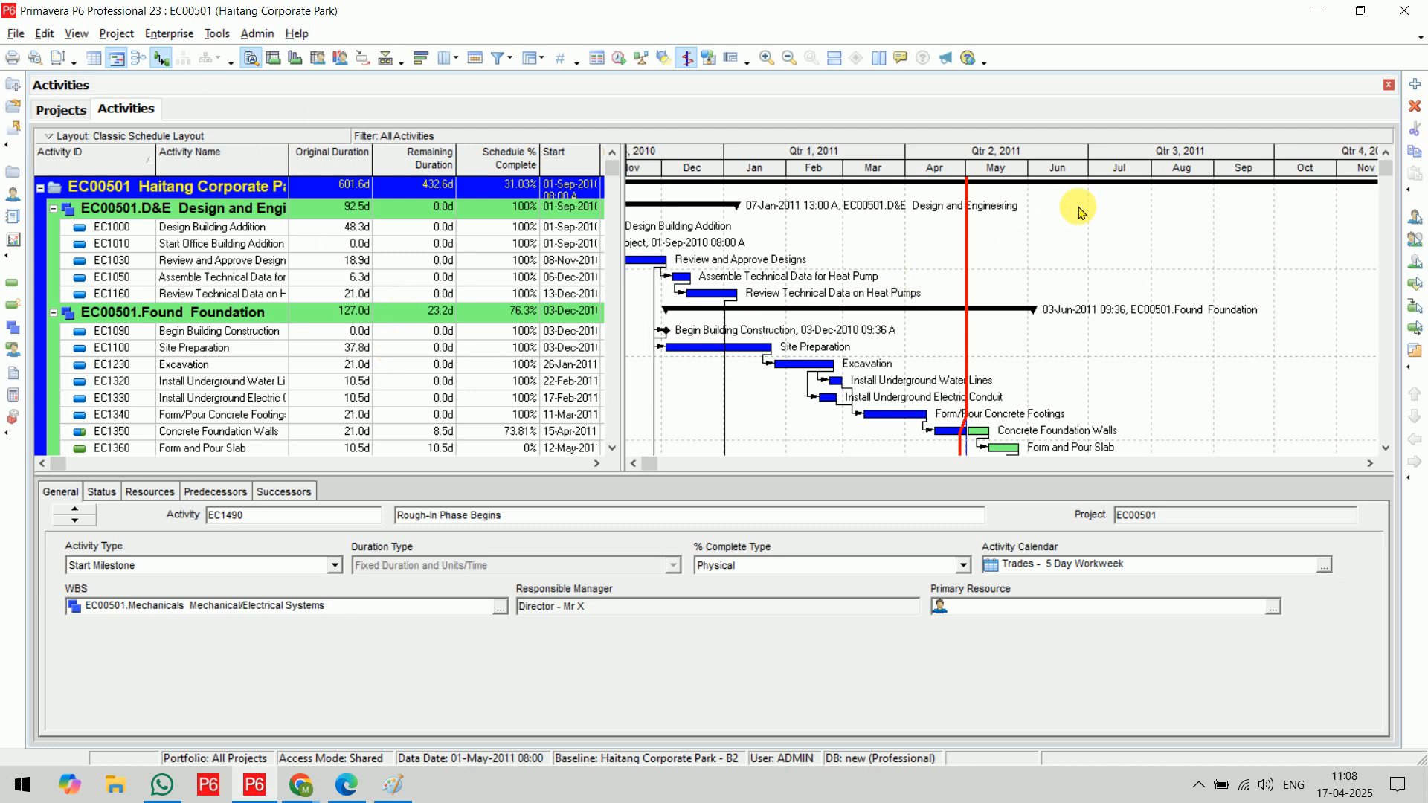
left_click(1389, 85)
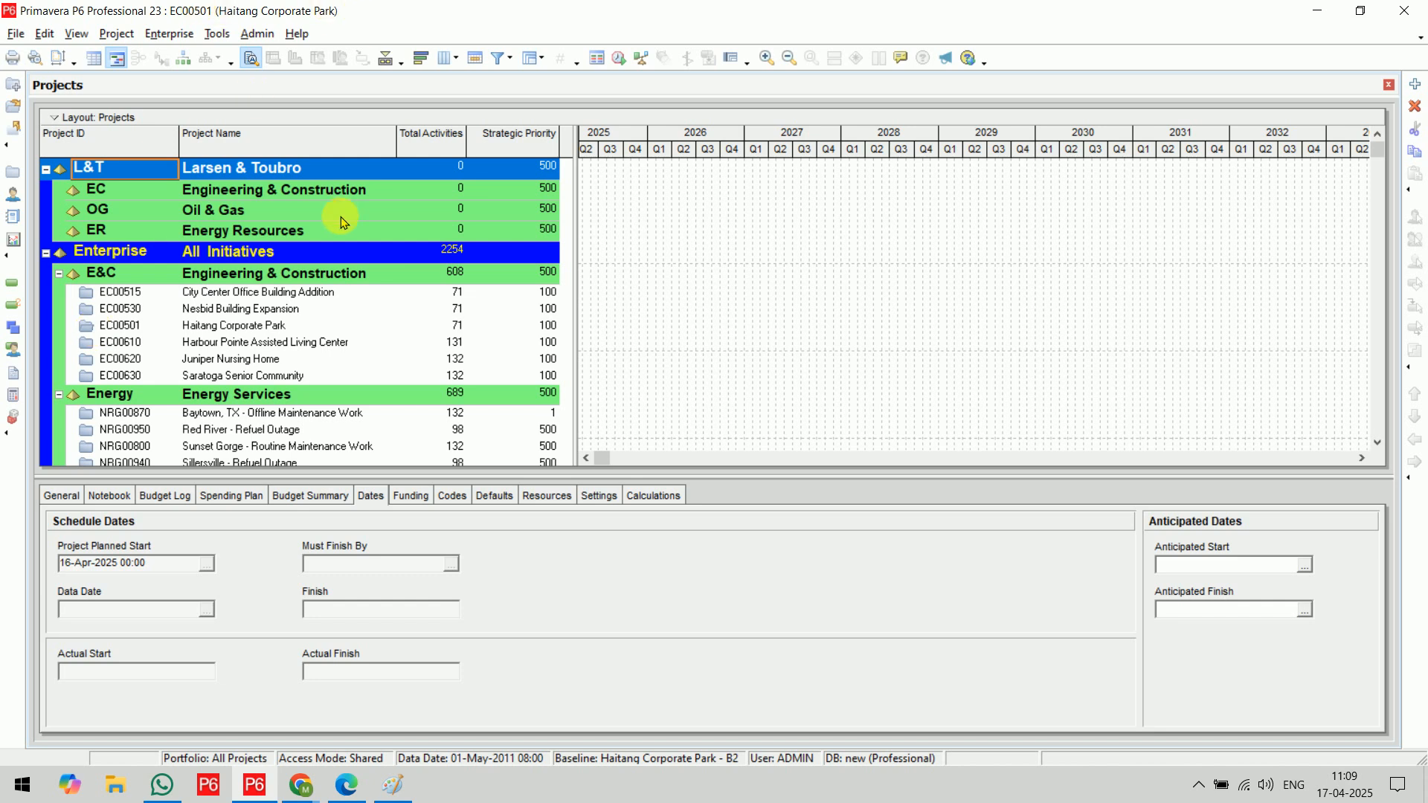
Switch to the Google Meet call, admit the waiting participant, and minimize the meeting window
mouse_move(301, 785)
left_click(277, 718)
left_click(1324, 449)
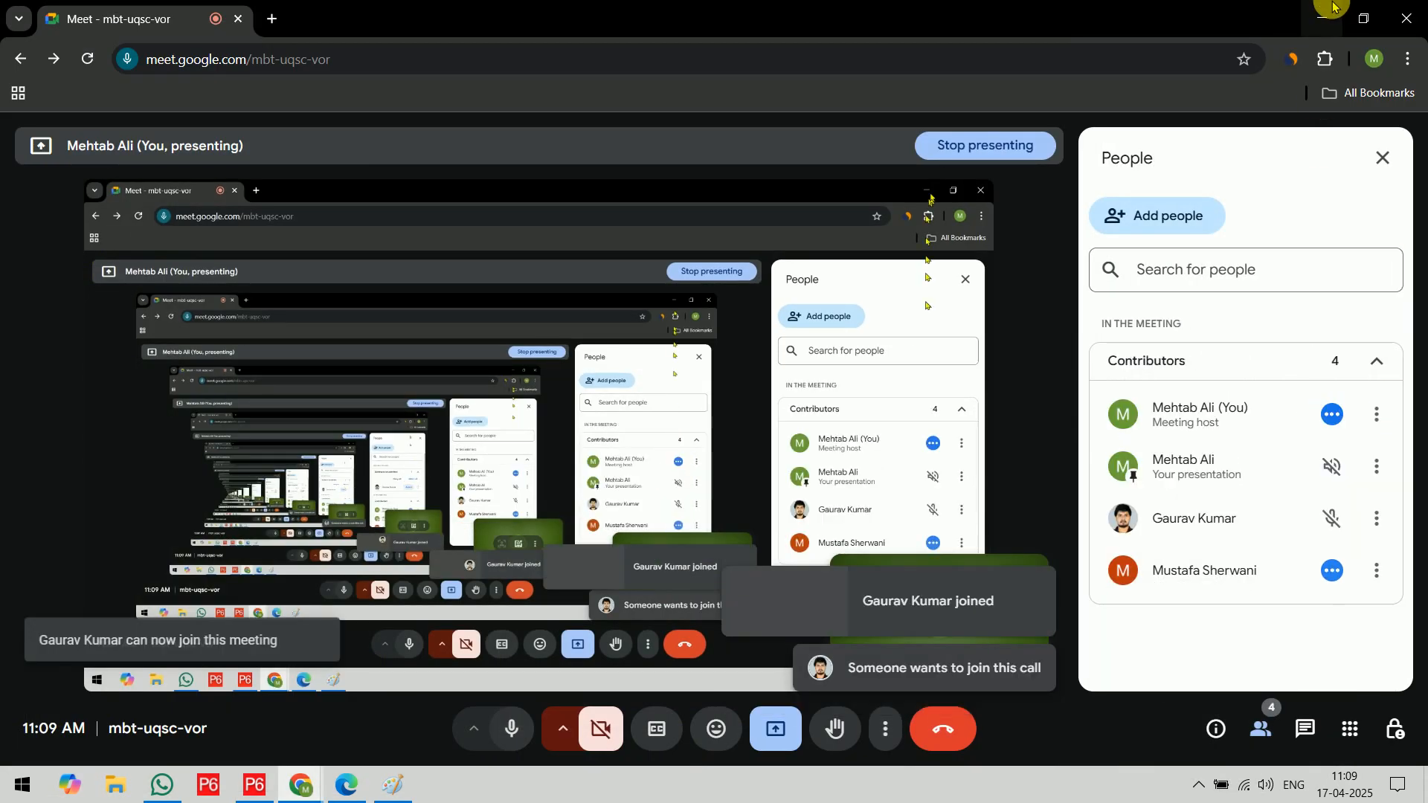
left_click(1323, 17)
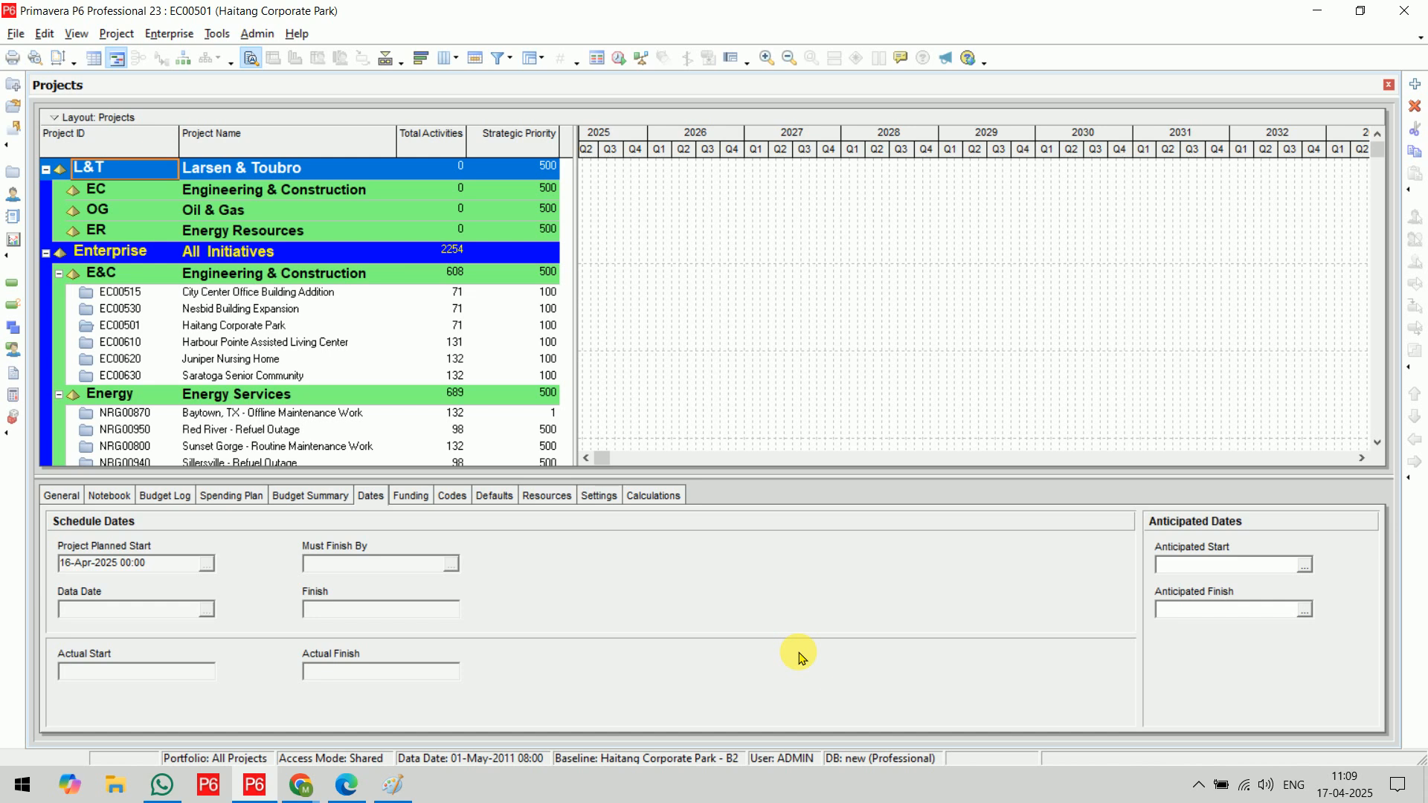
Switch to Paint and mark up the shortcut list in dark red with a bracket, an underline per command, and a vertical divider before the shortcuts
left_click(395, 786)
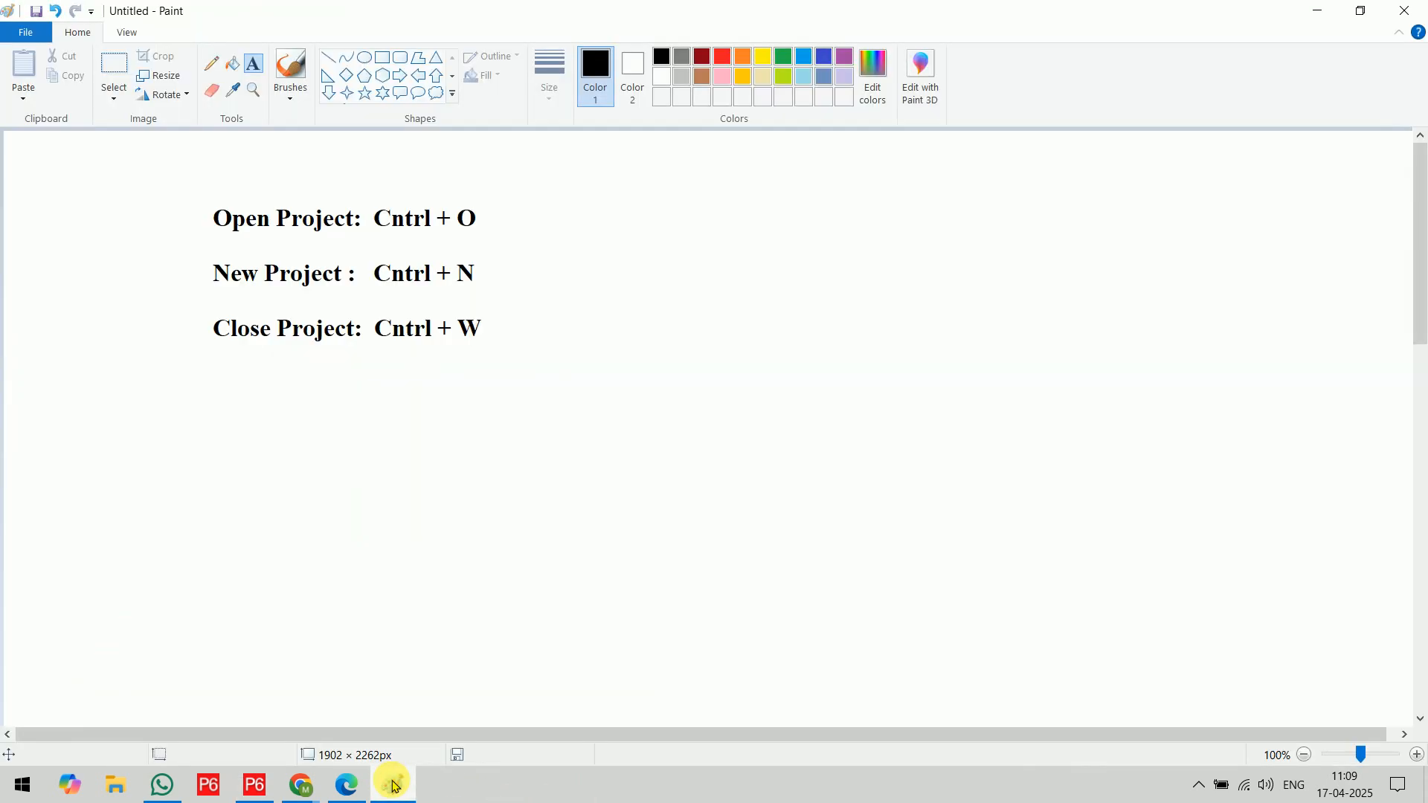
left_click(702, 57)
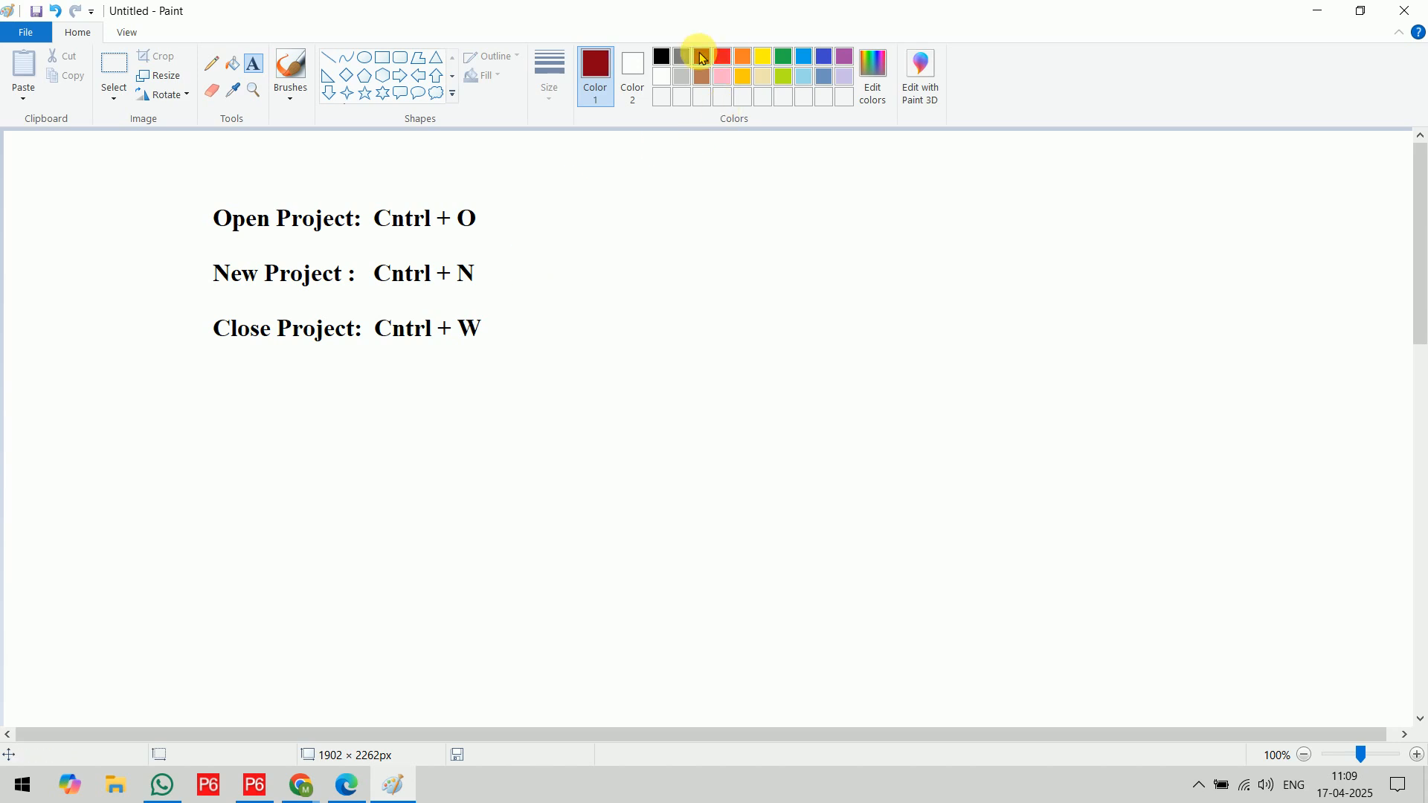
left_click(289, 66)
mouse_move(221, 191)
left_mouse_down()
mouse_move(181, 217)
mouse_move(179, 347)
mouse_move(222, 359)
left_mouse_up()
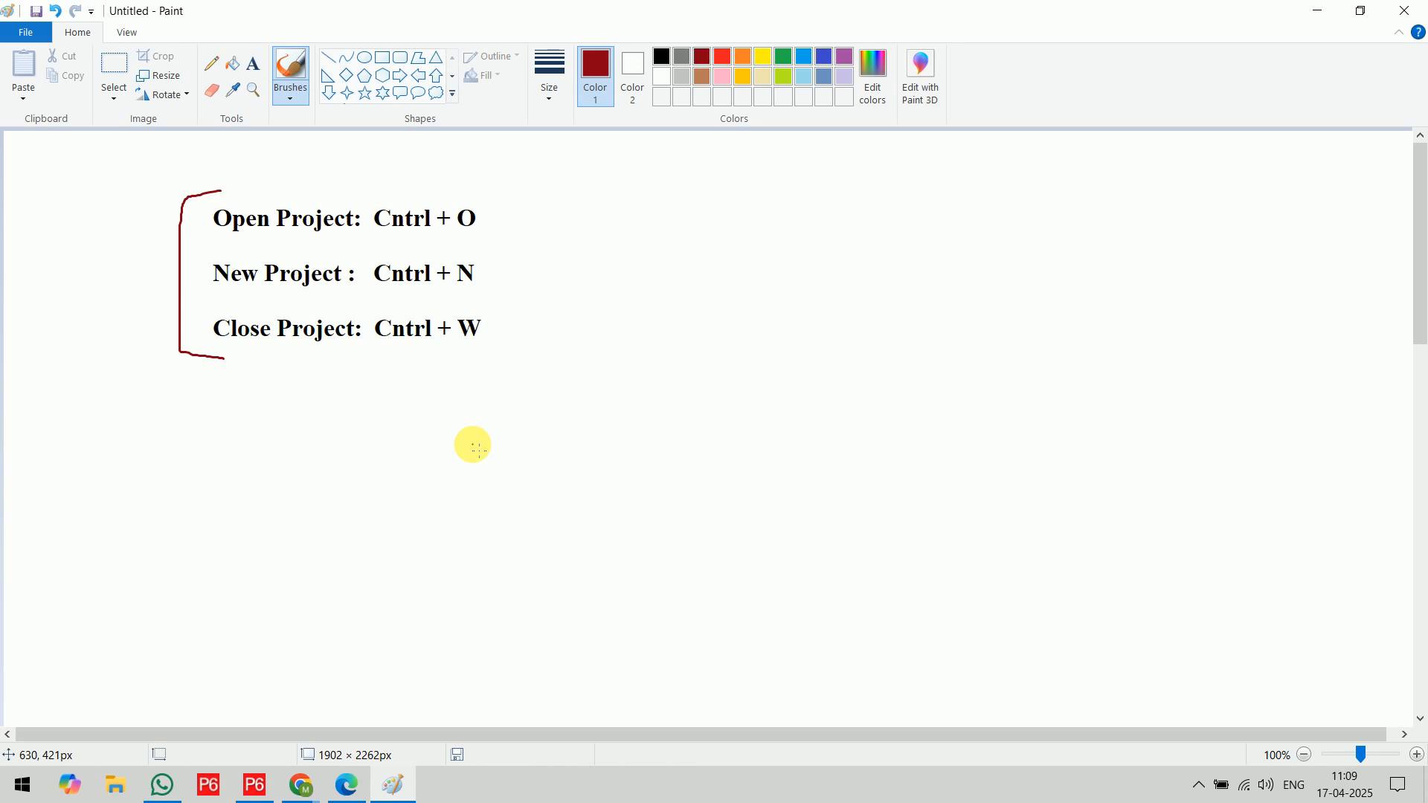
left_click_drag(265, 236, 284, 237)
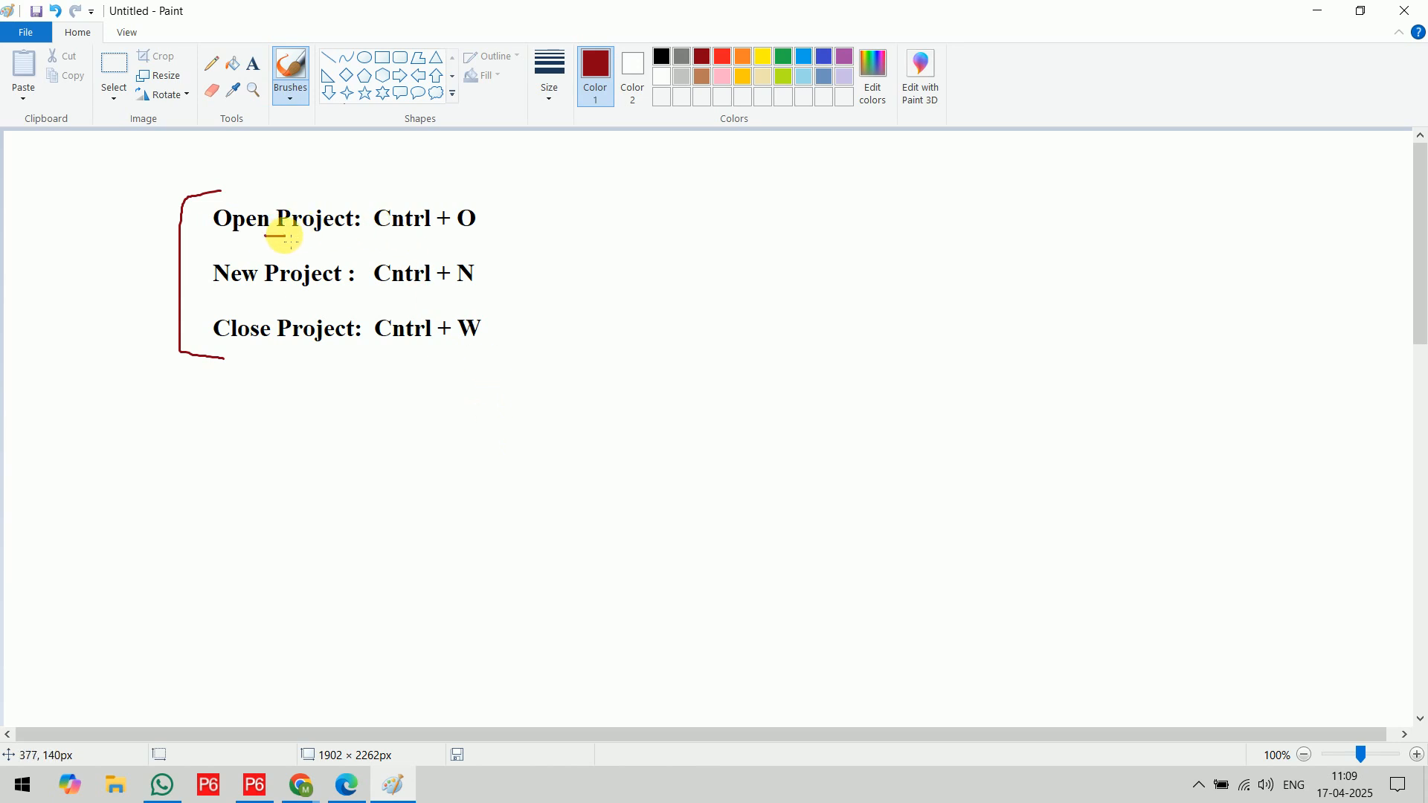
left_click_drag(257, 290, 268, 289)
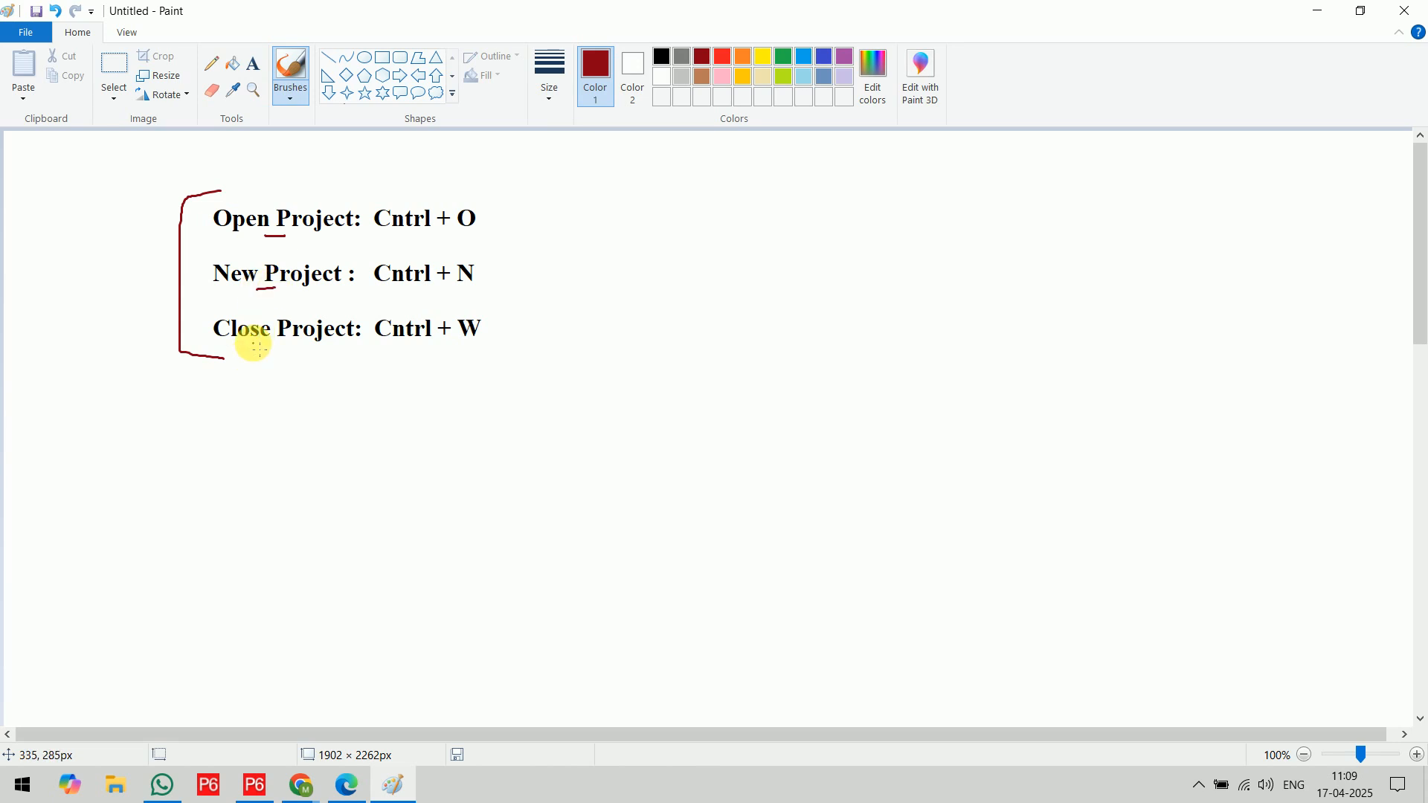
left_click_drag(255, 345, 283, 345)
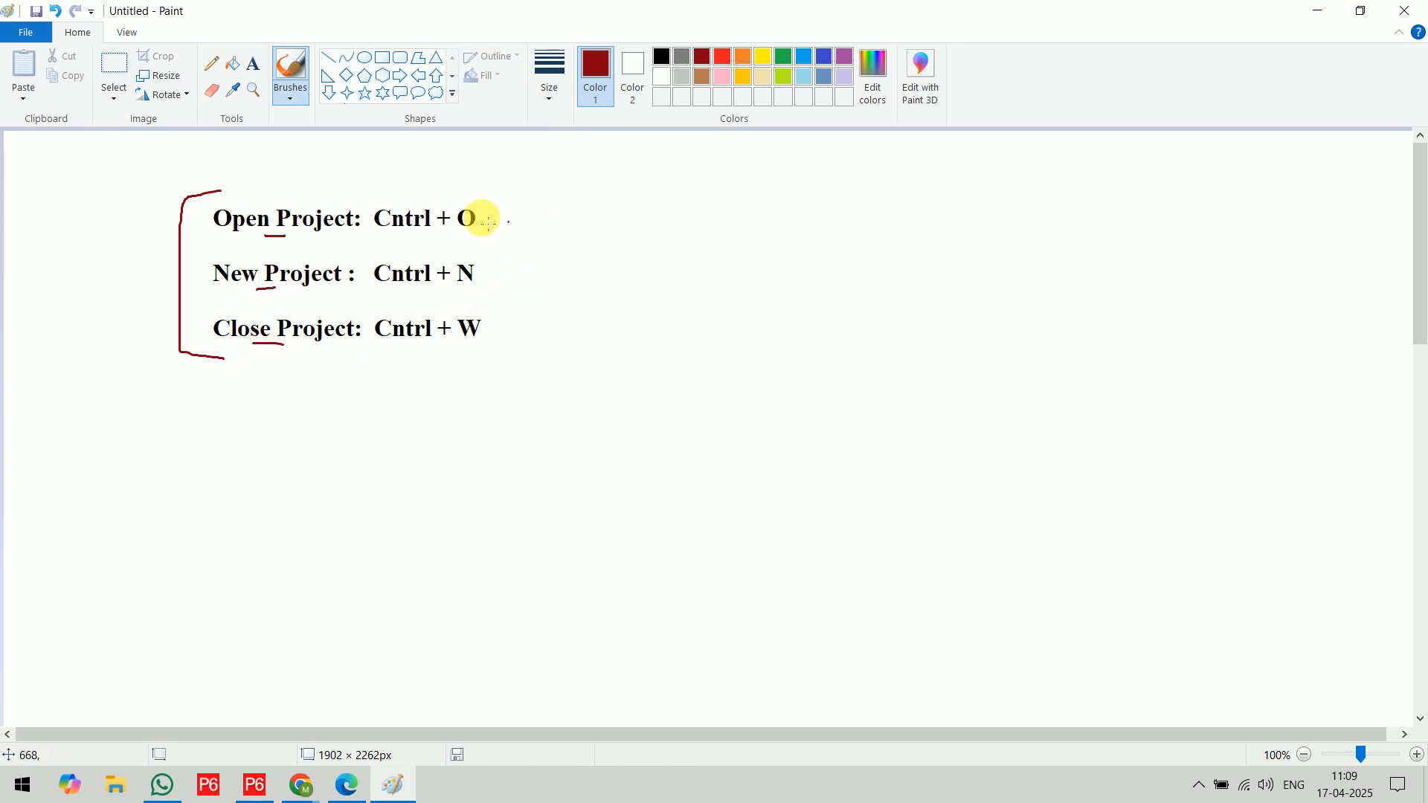
left_click_drag(377, 185, 371, 380)
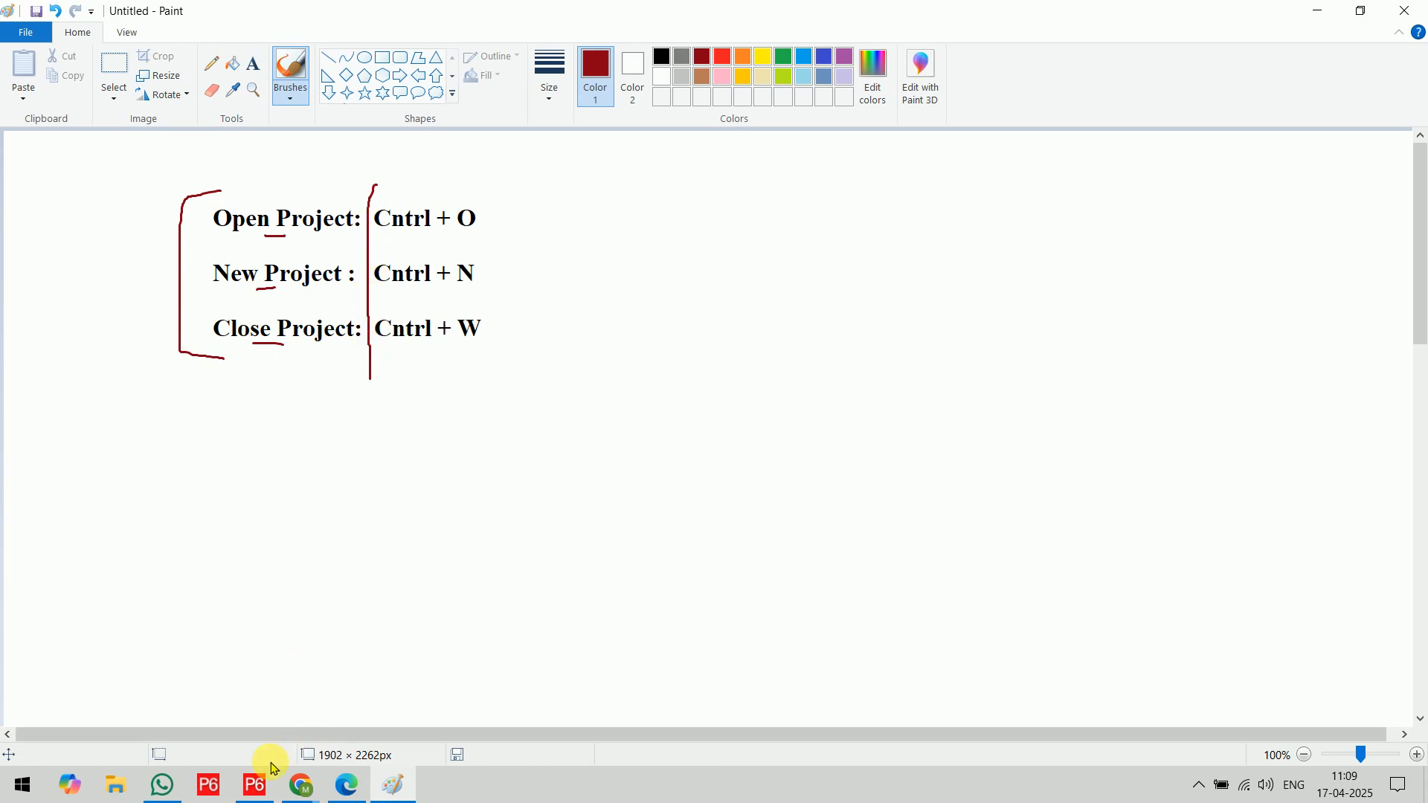
Switch to Primavera P6 and open the projects EC00515, EC00530 and NRG00950 together
left_click(255, 786)
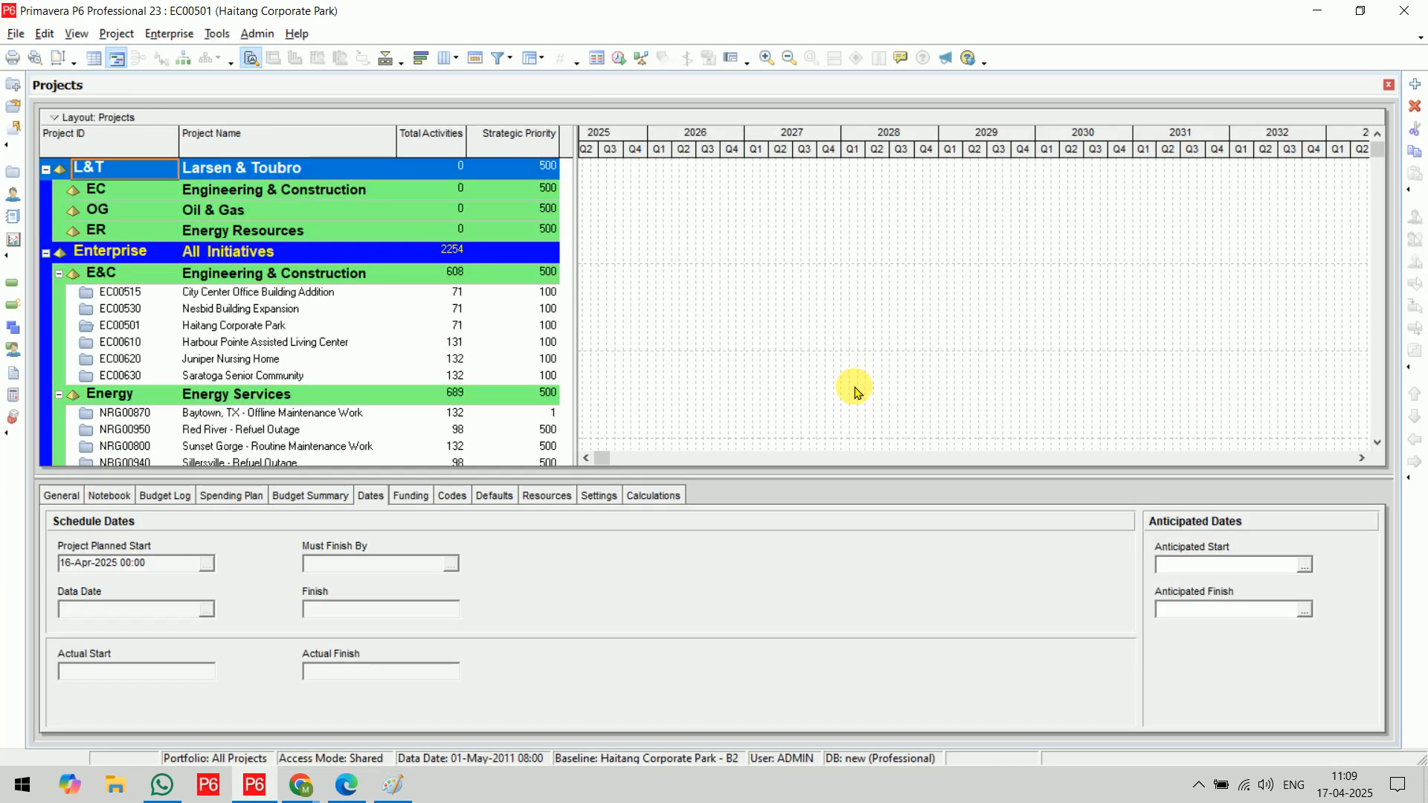
key("ctrl+o")
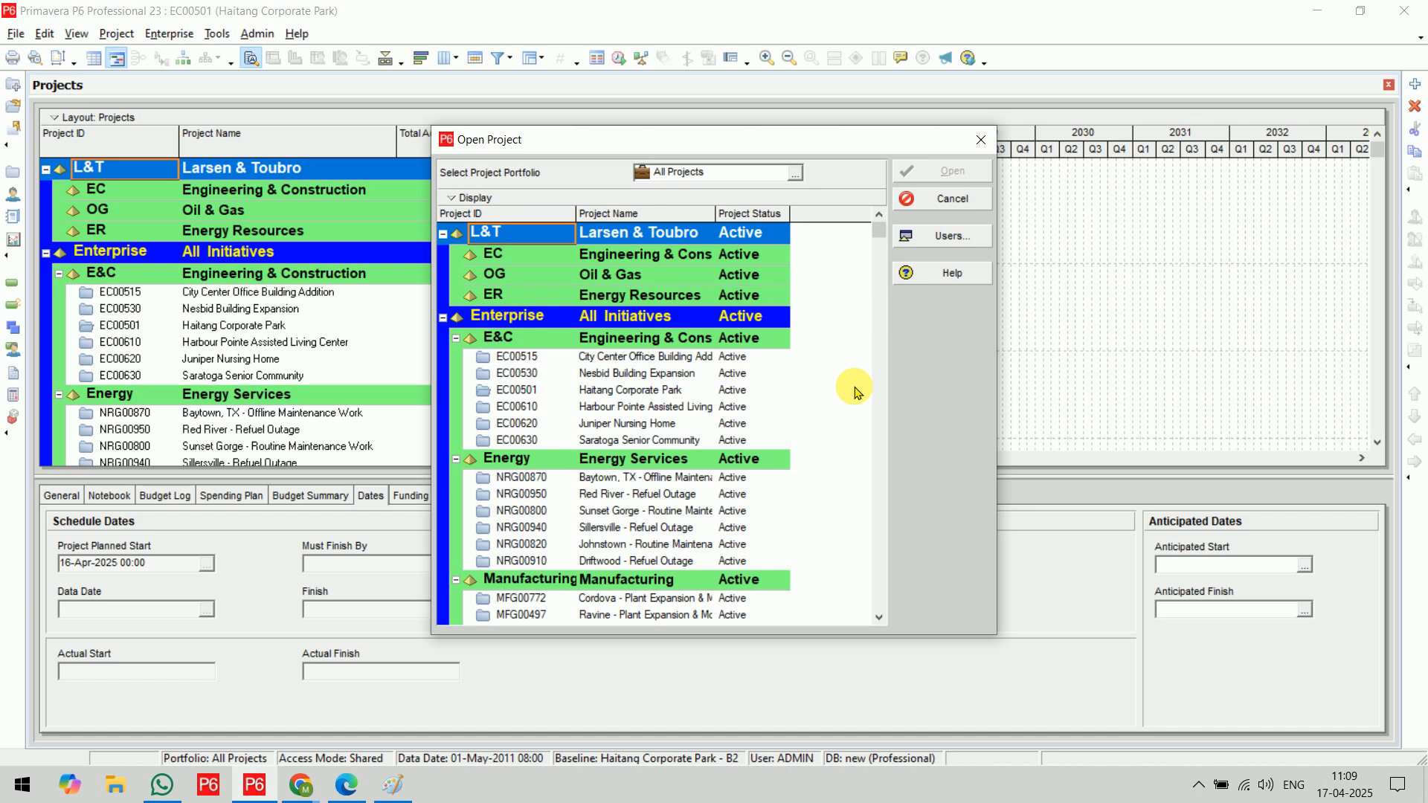
left_click(626, 498)
left_click(630, 372, "ctrl")
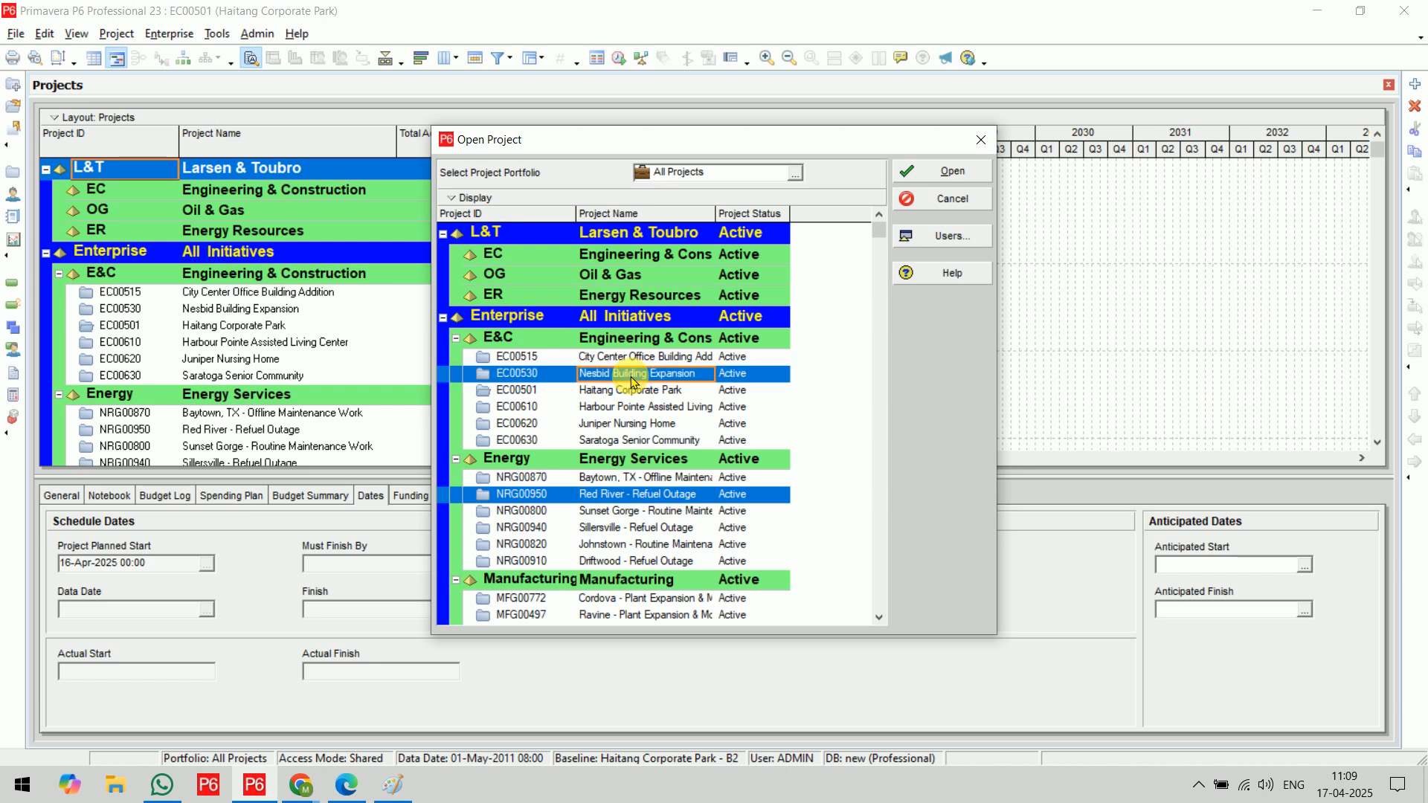
left_click(632, 358, "ctrl")
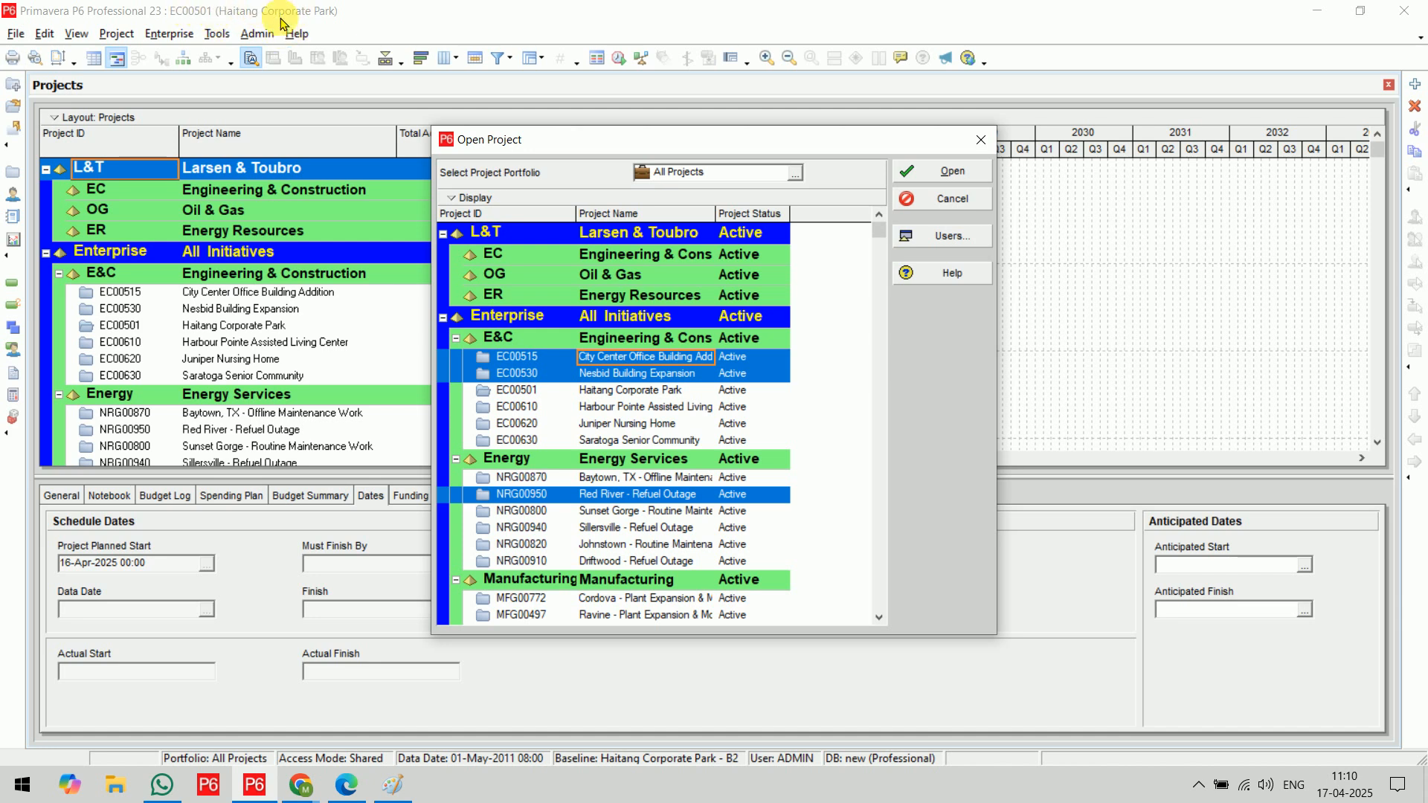
left_click(939, 171)
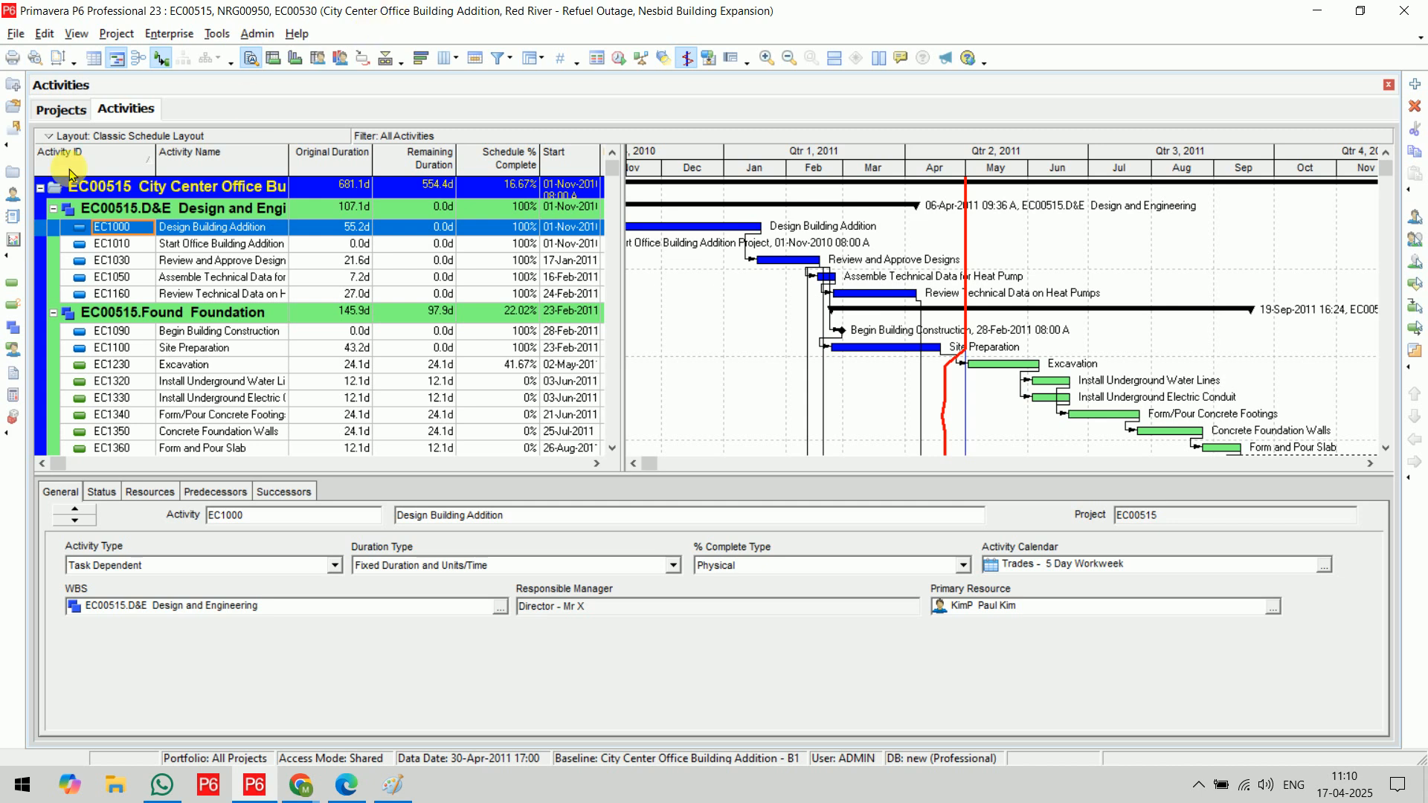
Collapse the projects EC00515, NRG00950 and EC00530 in the activity list to their summary rows
left_click(41, 188)
left_click(40, 210)
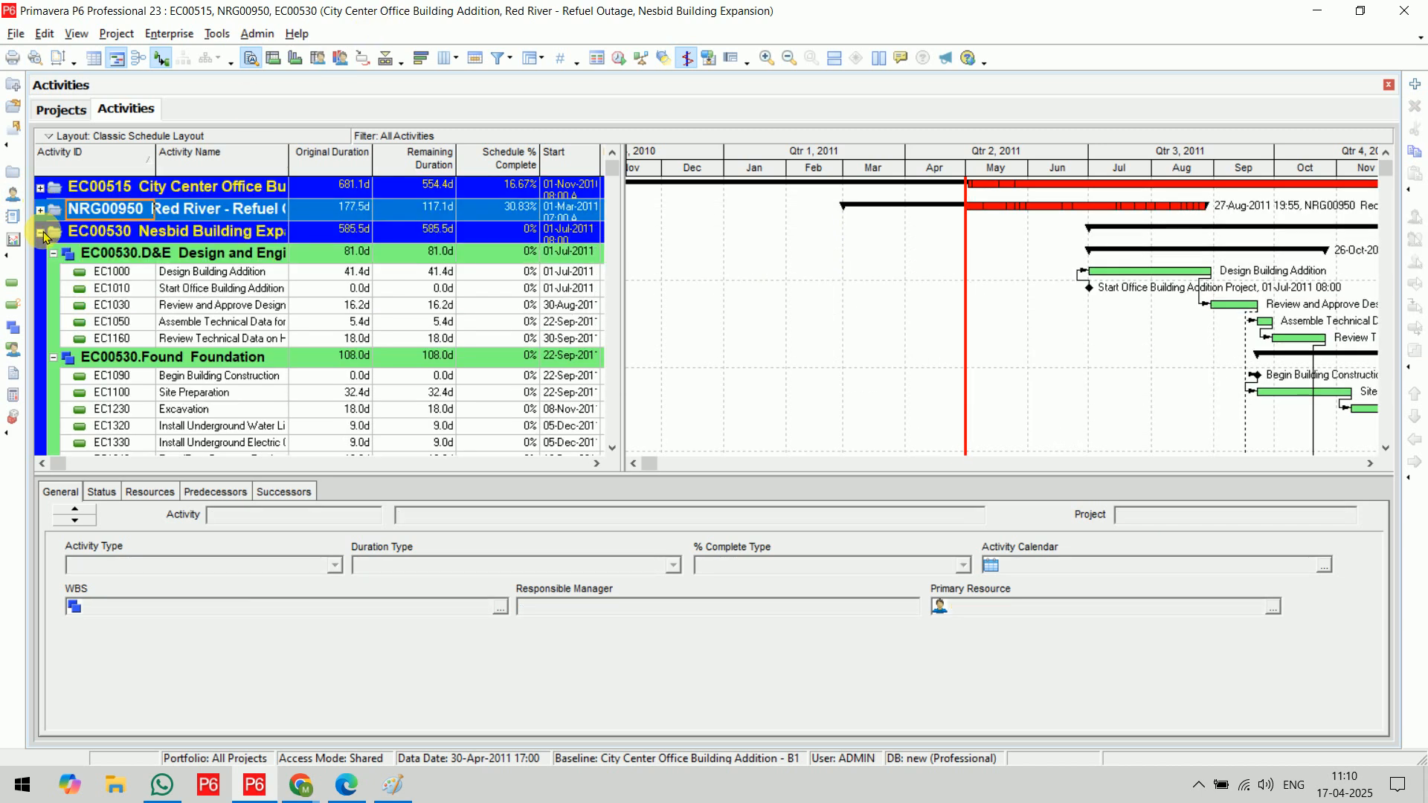
left_click(43, 232)
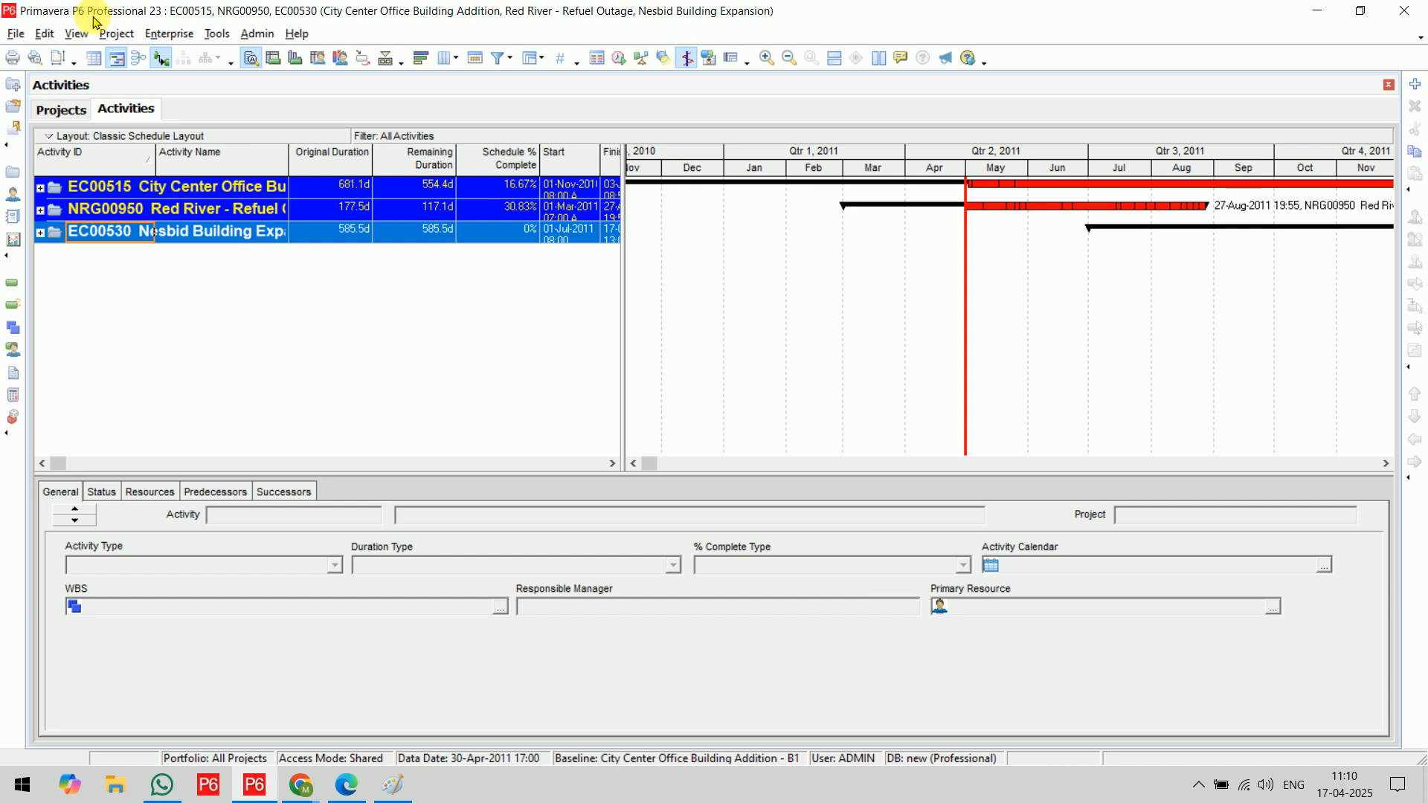
Close all the open projects and confirm the closing
left_click(15, 34)
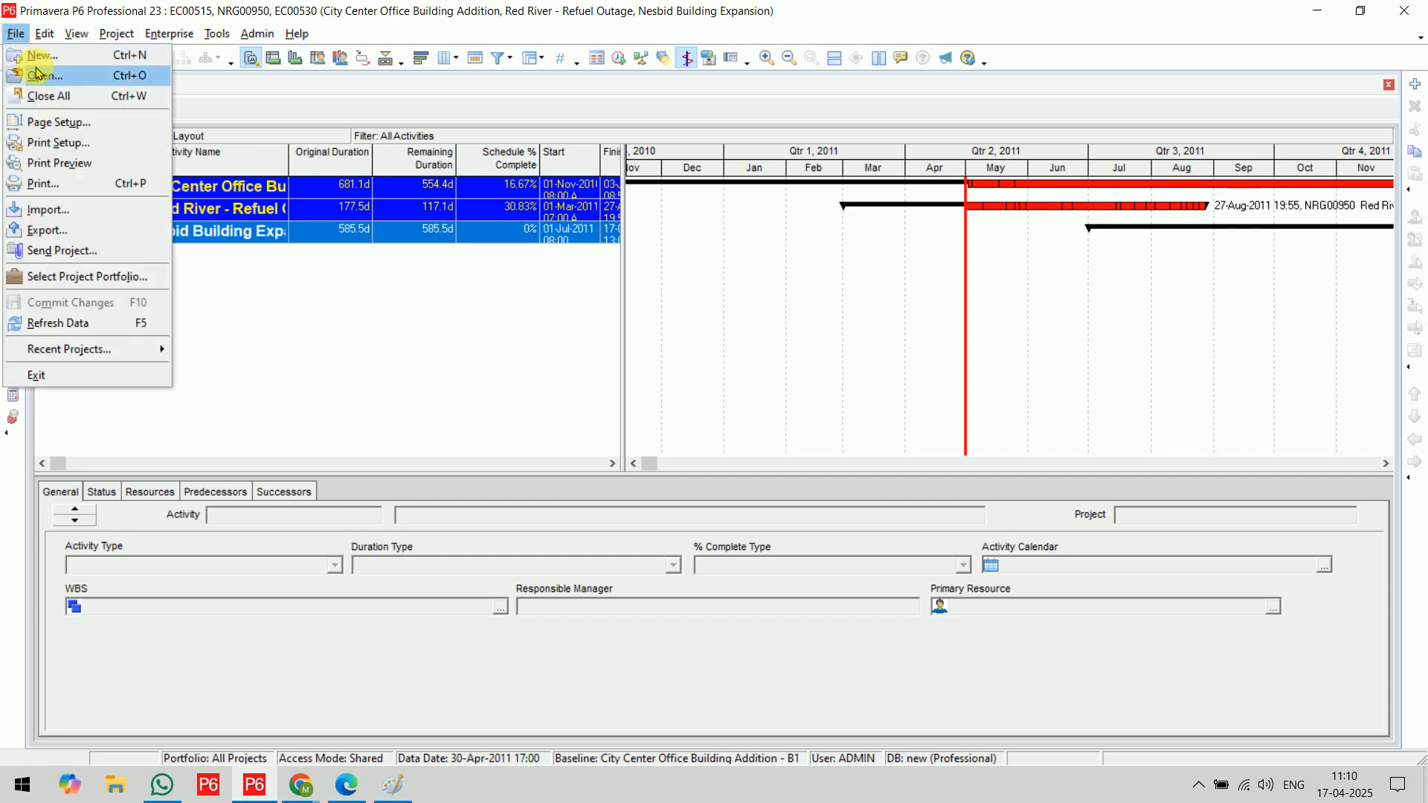
left_click(67, 105)
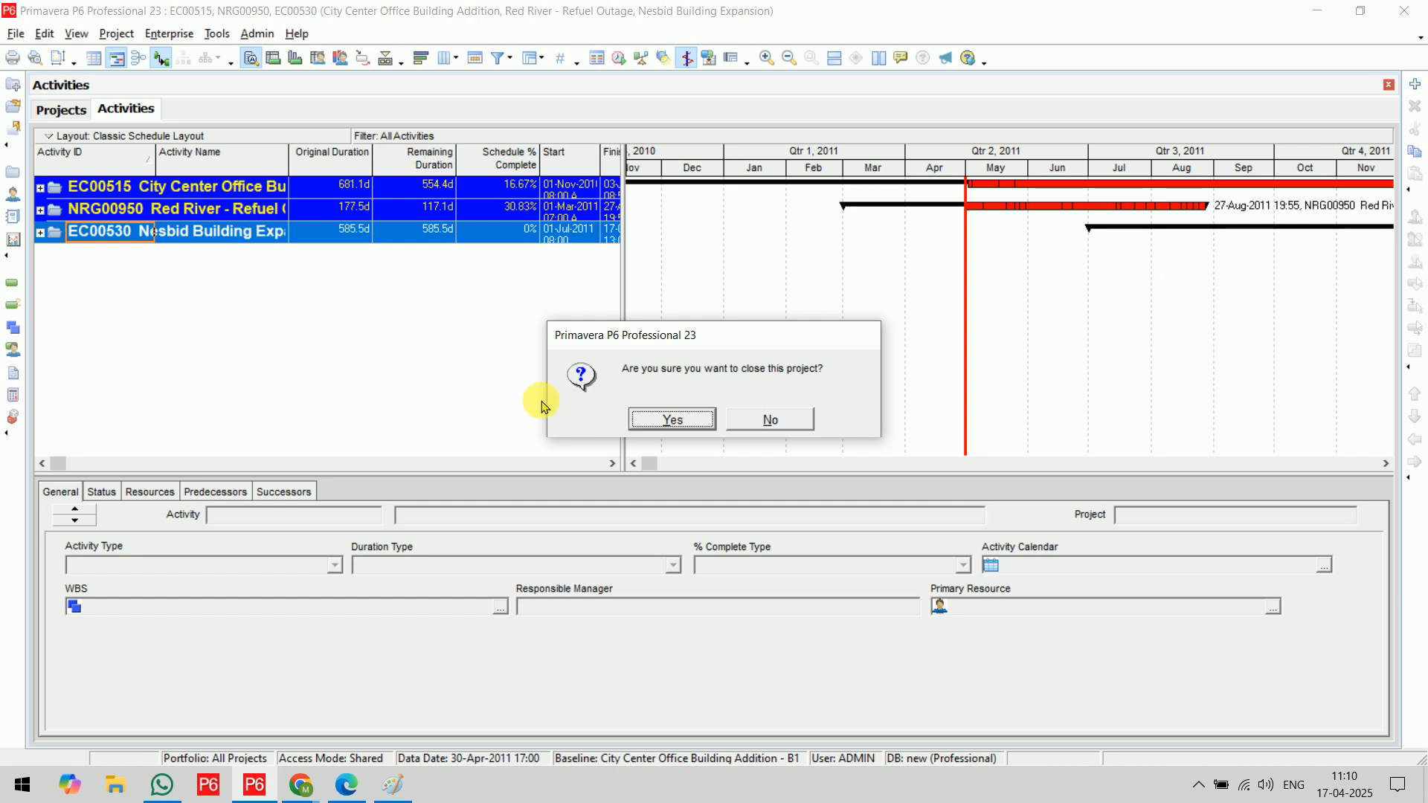
left_click(670, 420)
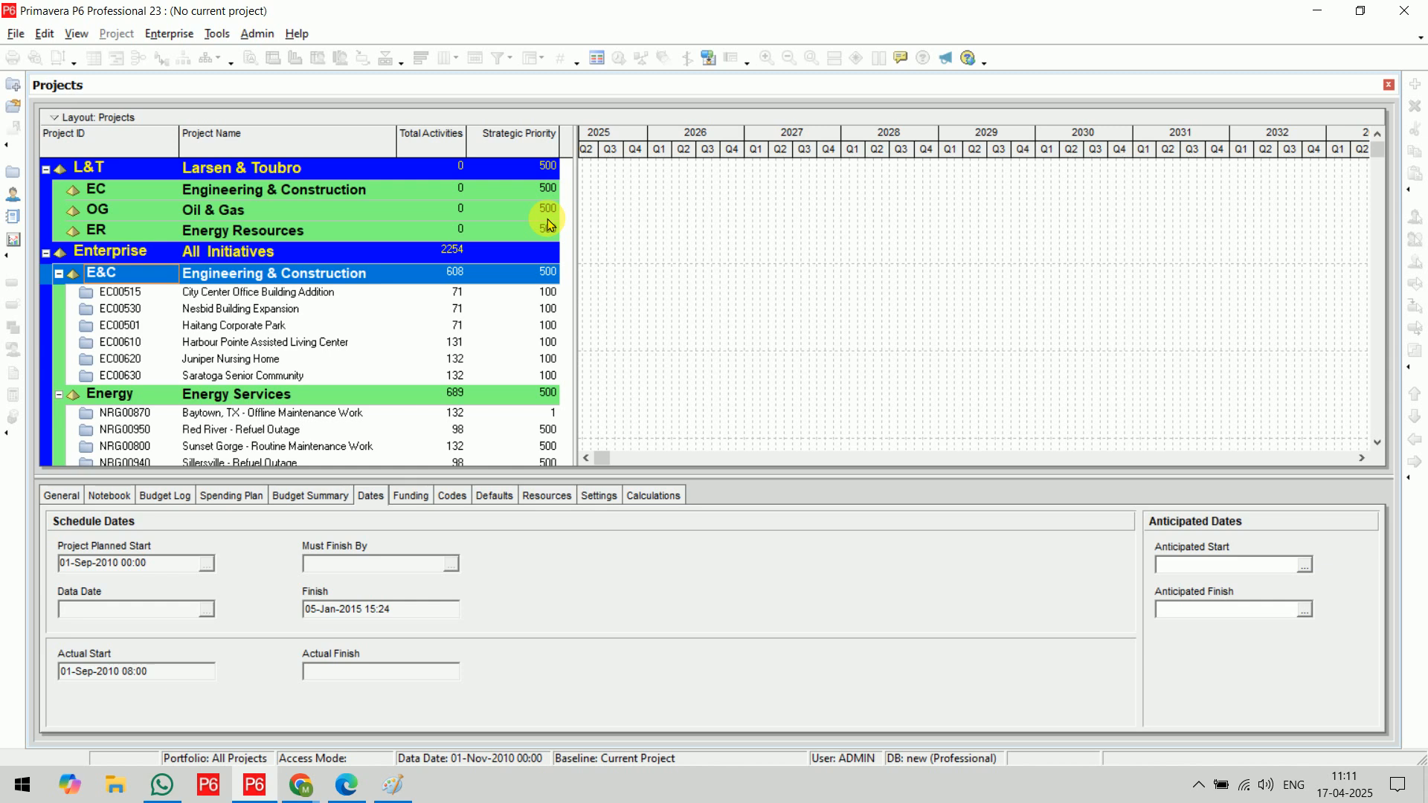
Open the projects EC00515, EC00530 and EC00501 together
left_click_drag(238, 291, 238, 330)
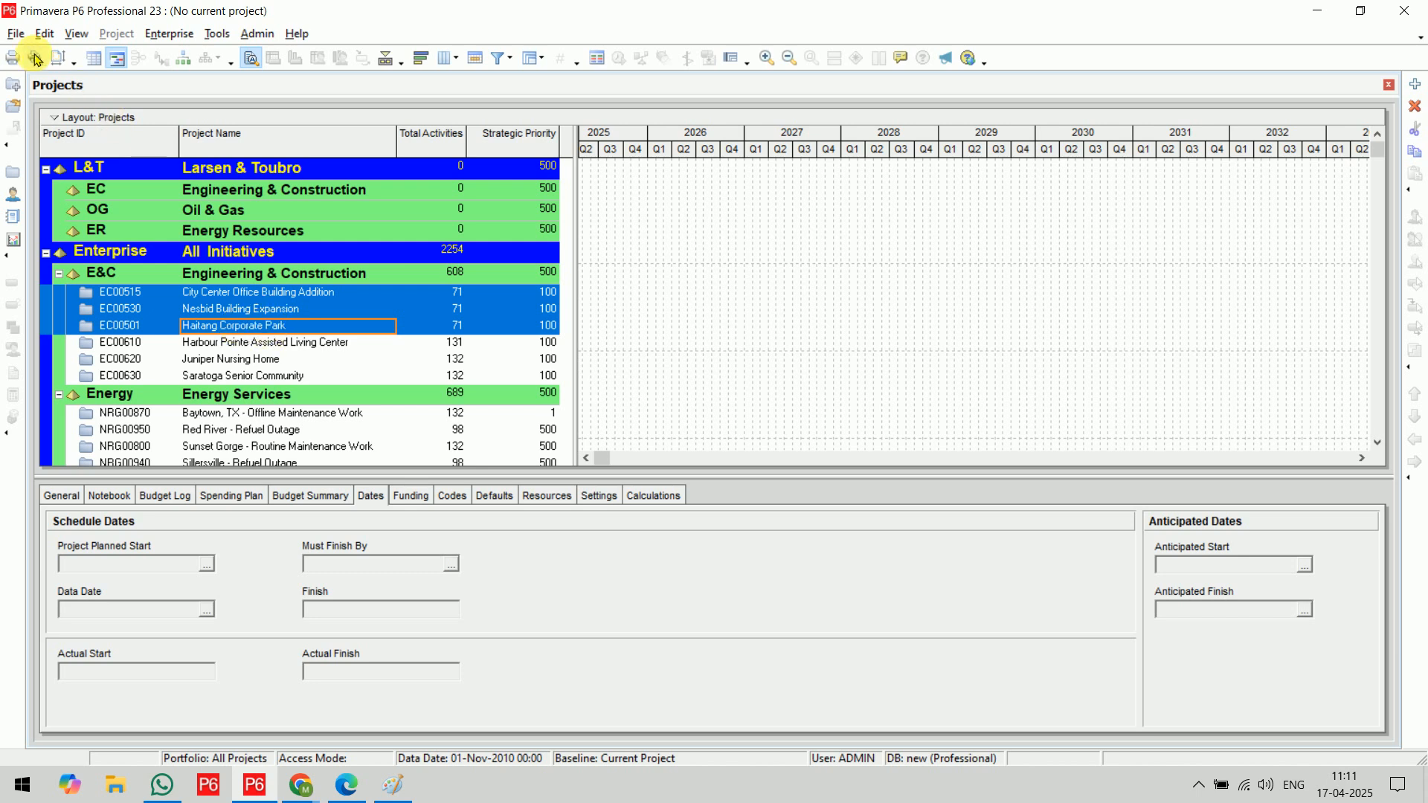
key("ctrl+o")
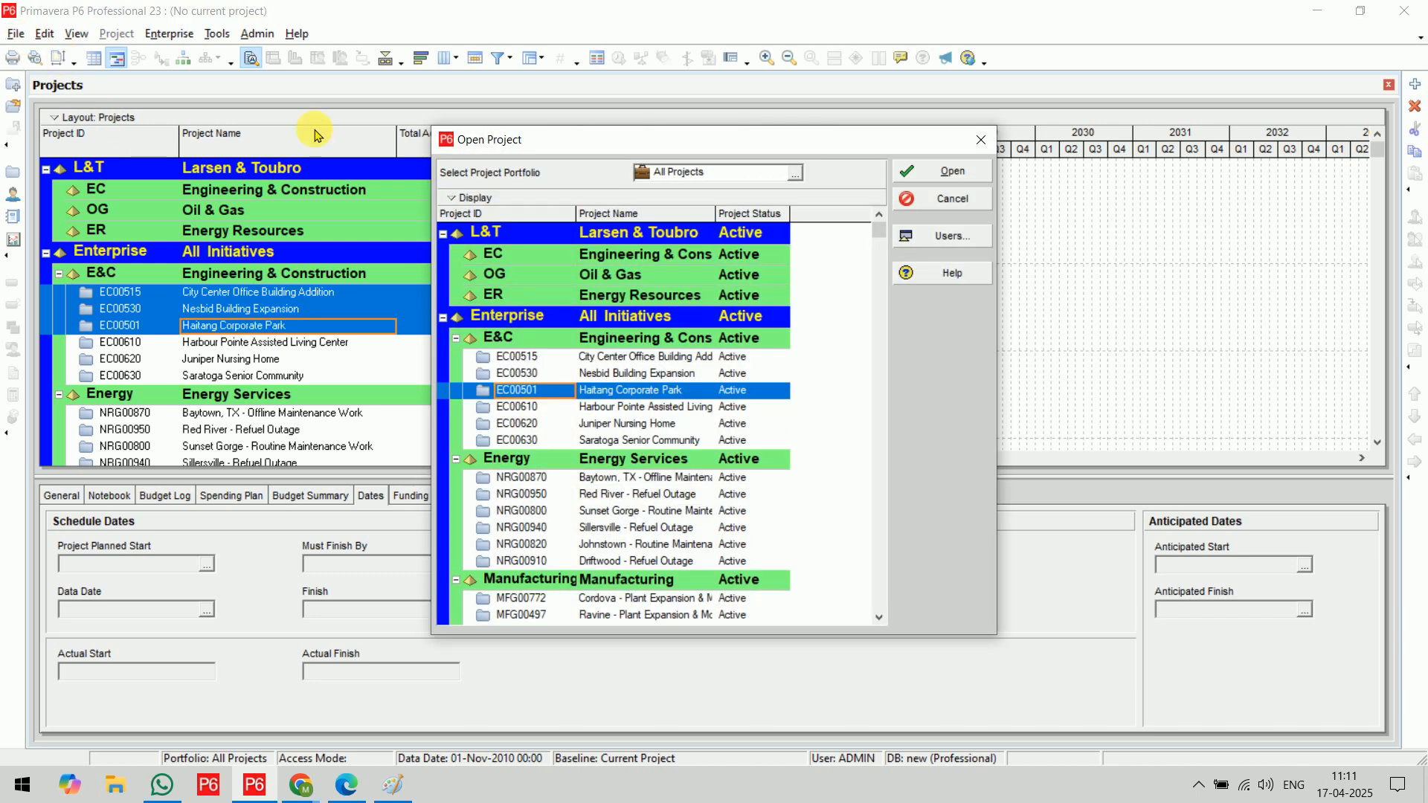
left_click(535, 358)
left_click(526, 372, "ctrl")
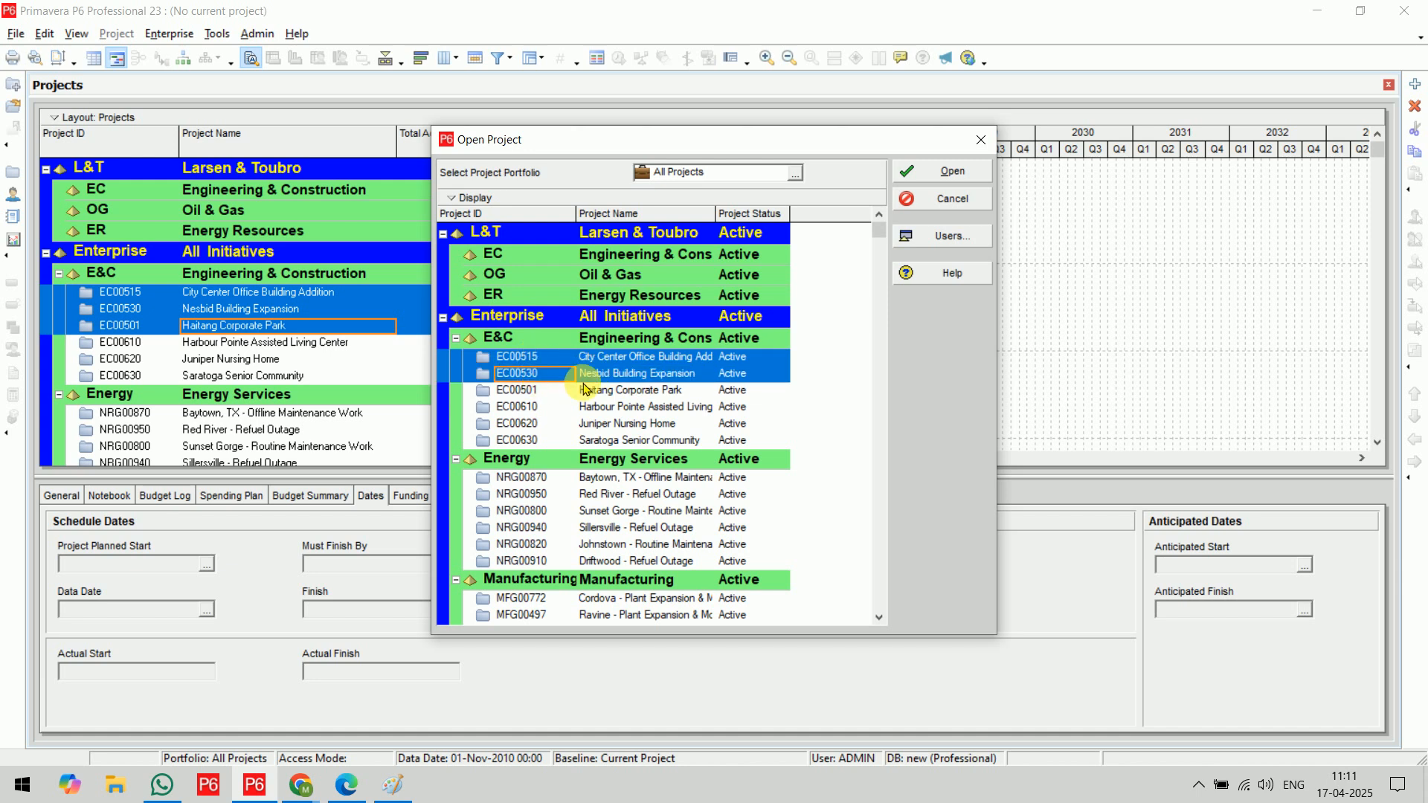
left_click(588, 389, "ctrl")
left_click(939, 172)
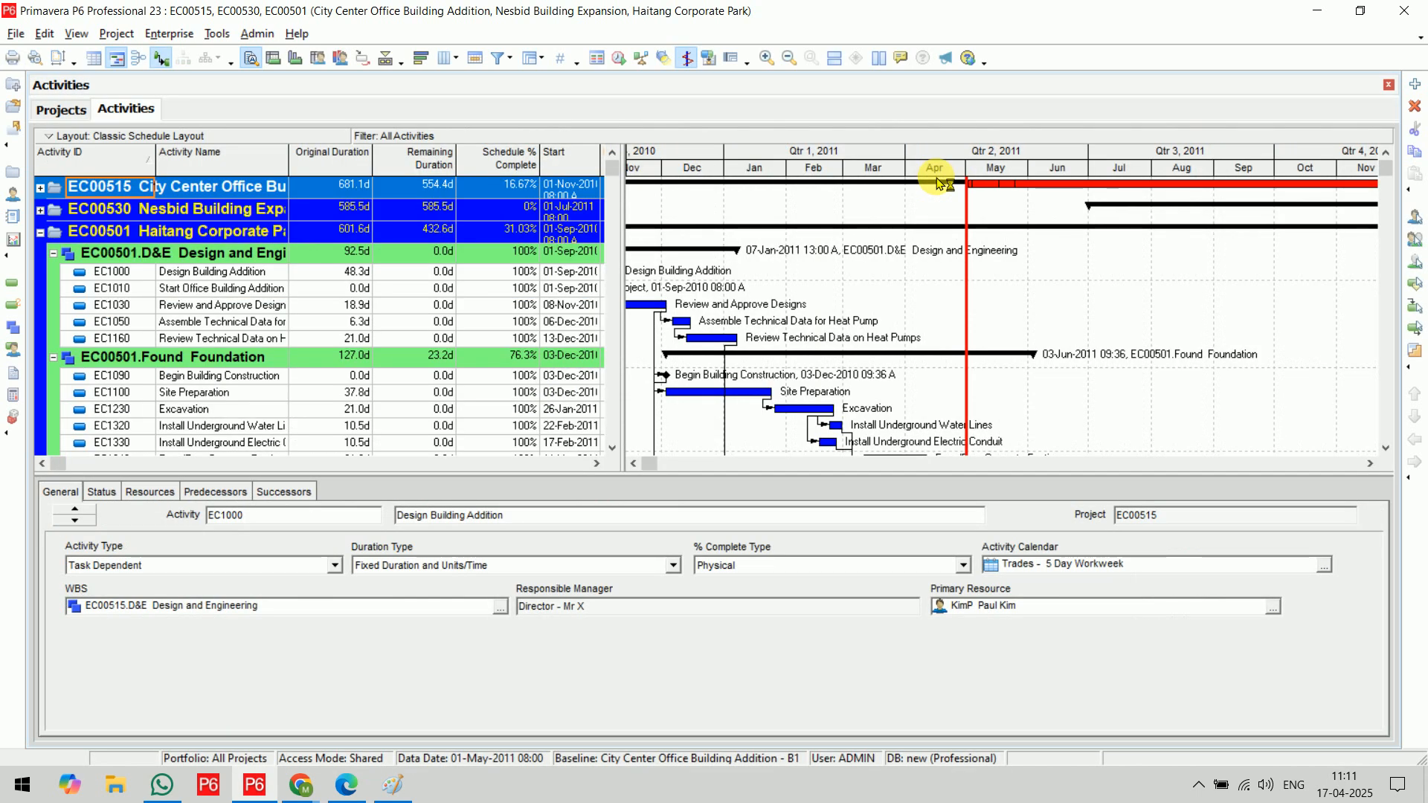
From the Projects view, open only EC00530 Nesbid Building Expansion and expand its activity list
left_click(69, 110)
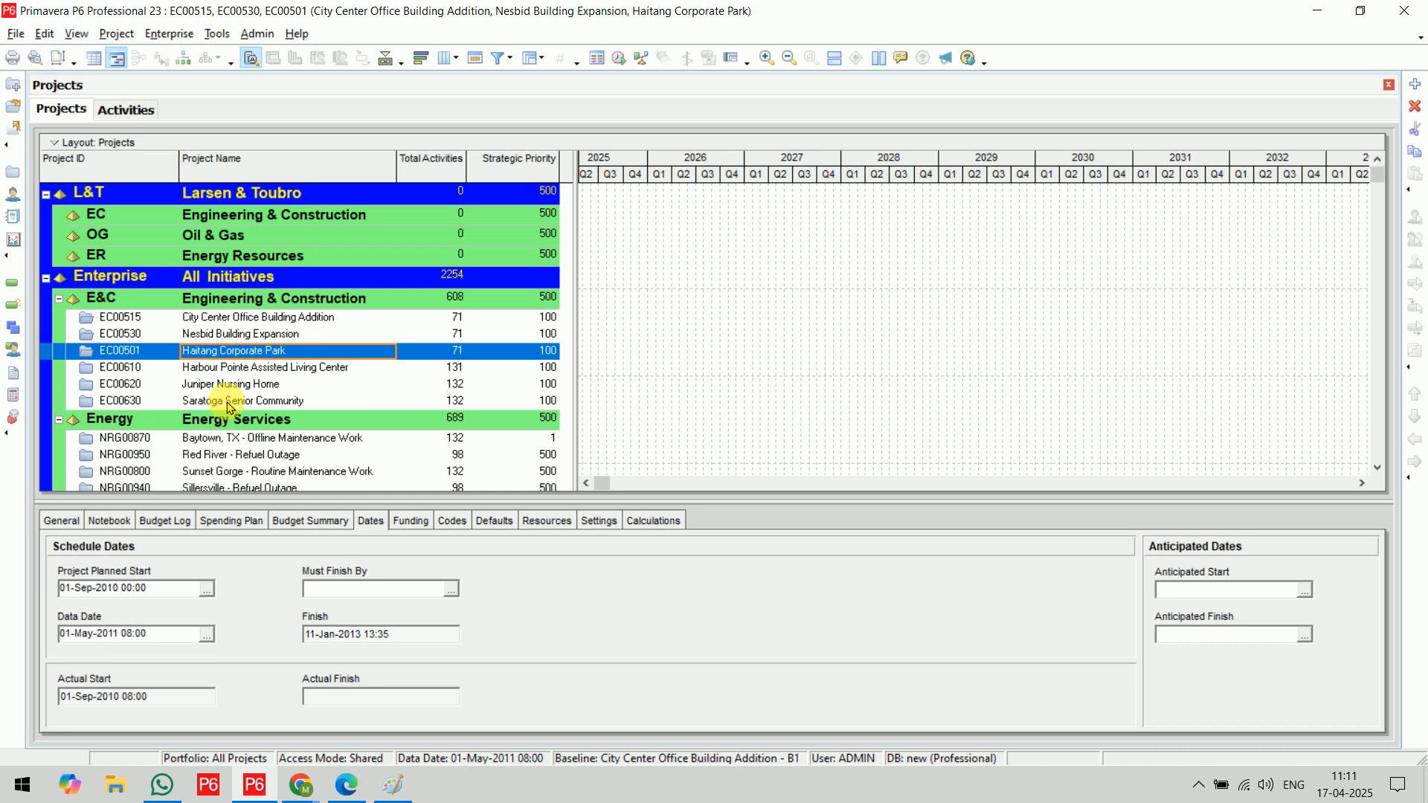
left_click(224, 336)
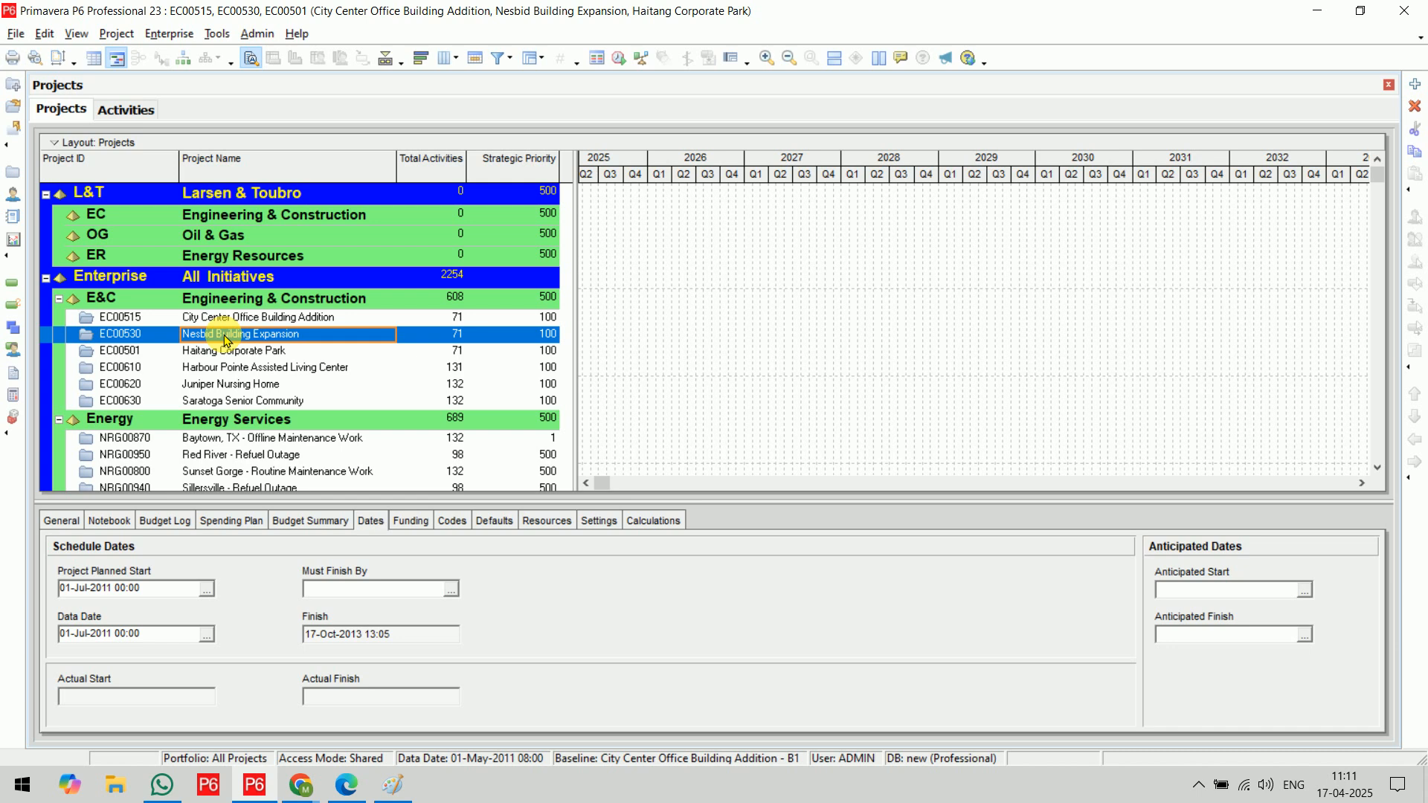
key("ctrl+o")
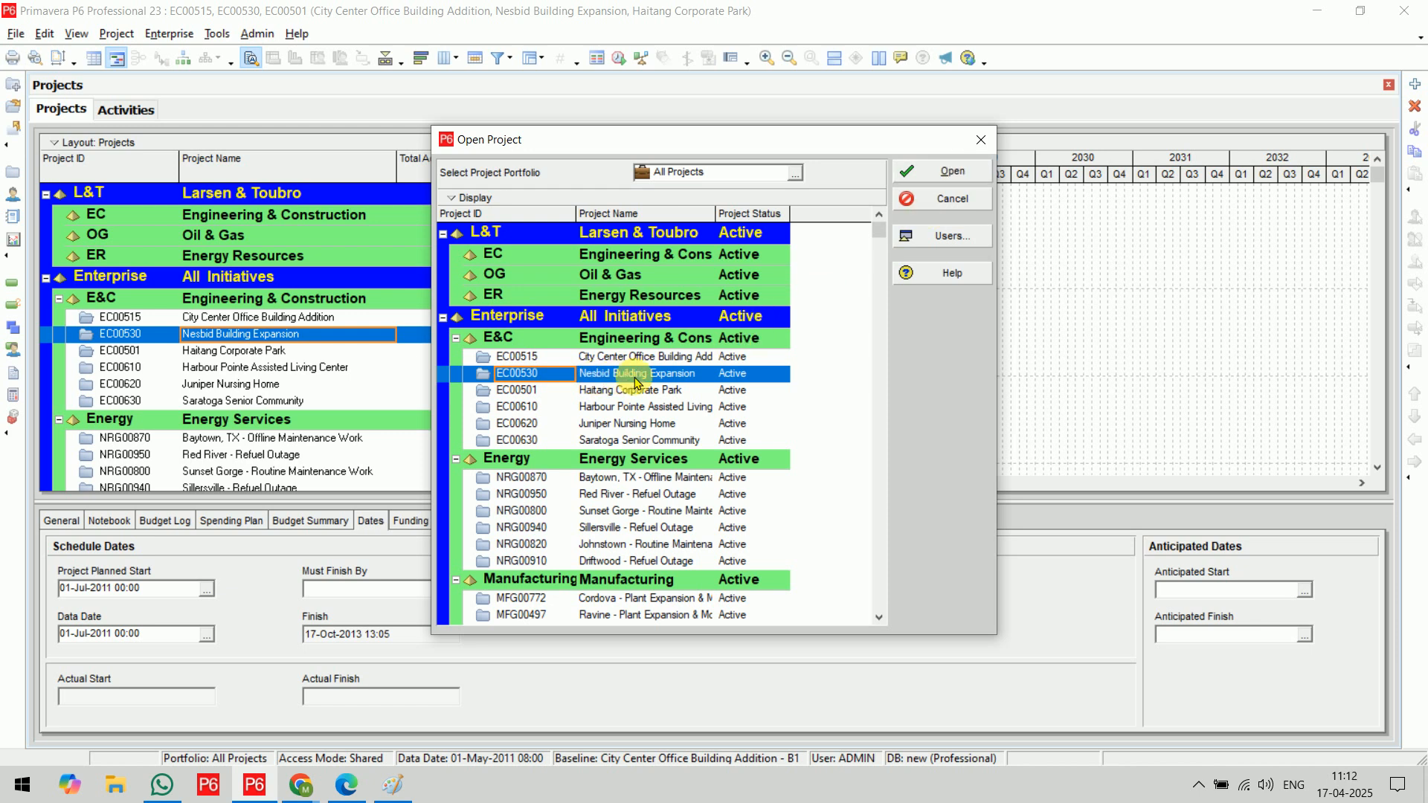
left_click(955, 179)
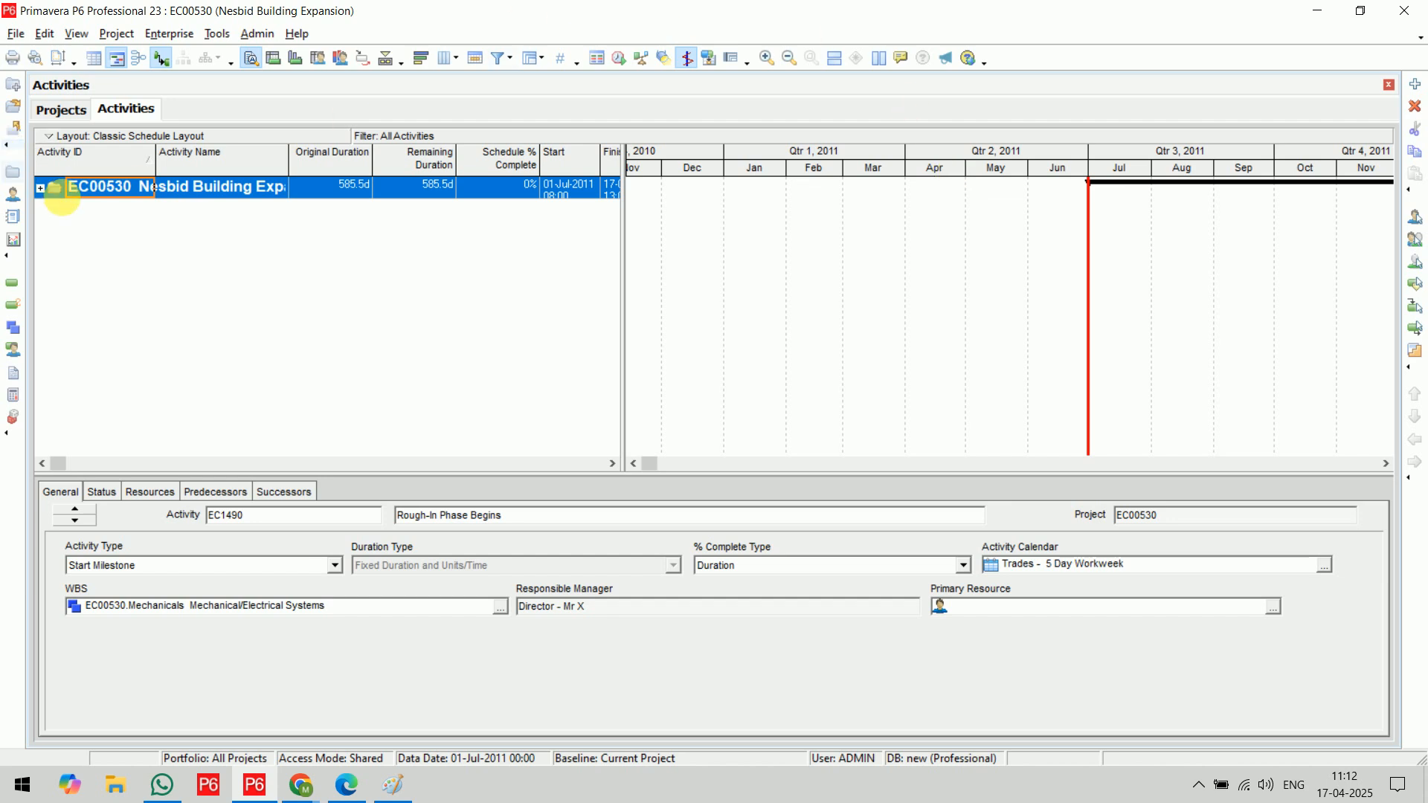
left_click(40, 189)
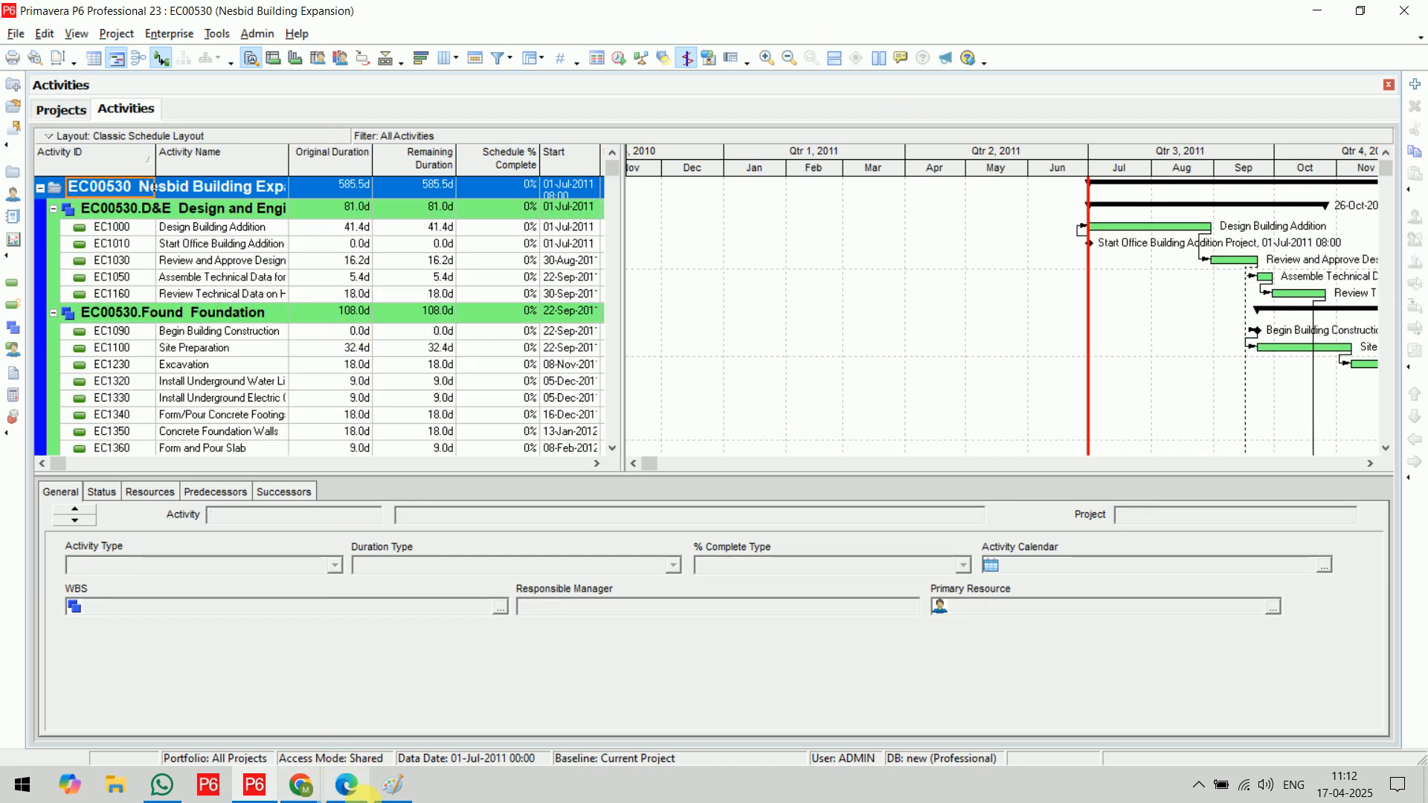
Switch to Paint, draw a box around the New Project shortcut line, and add a check mark beside it
left_click(383, 795)
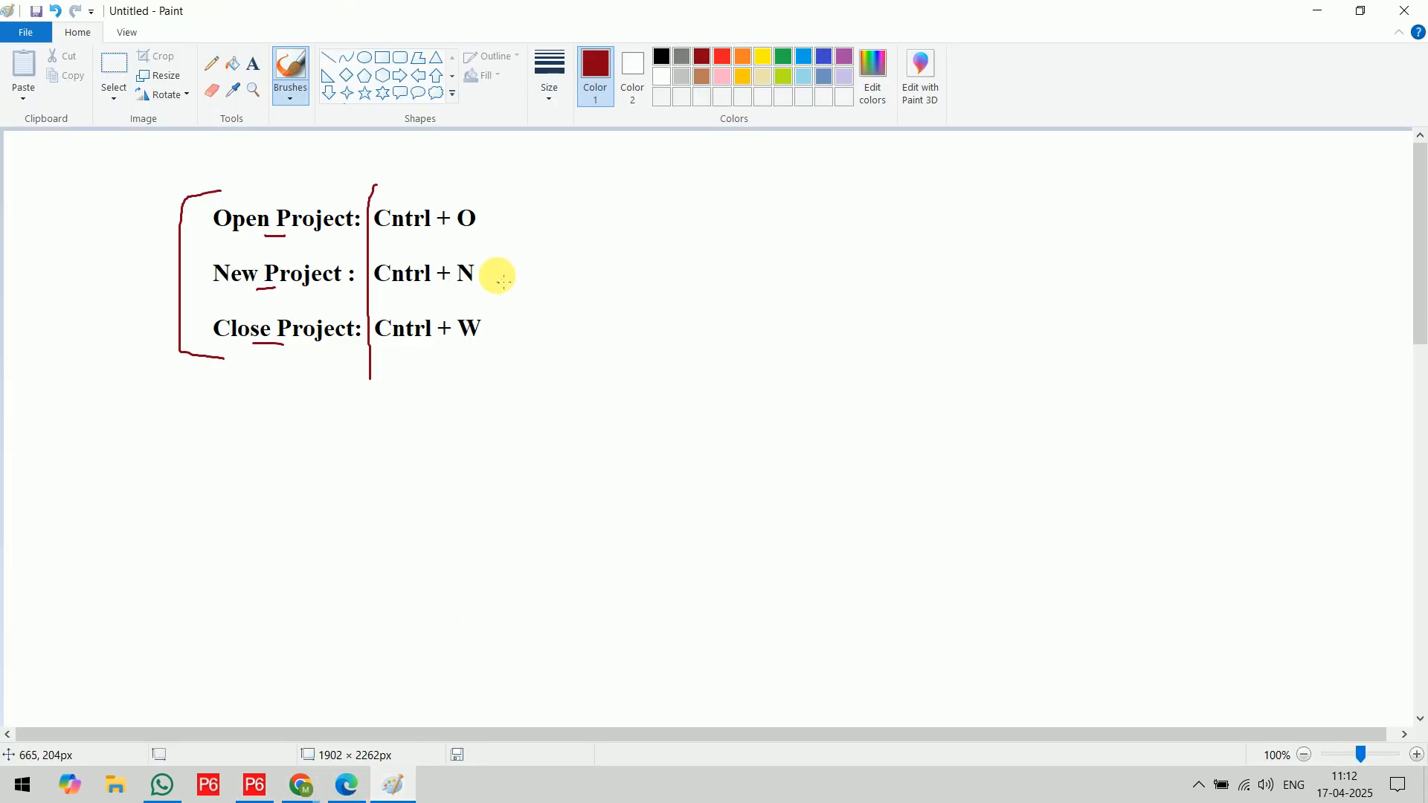
mouse_move(496, 256)
left_mouse_down()
mouse_move(237, 258)
mouse_move(117, 290)
mouse_move(434, 290)
mouse_move(523, 261)
mouse_move(487, 257)
left_mouse_up()
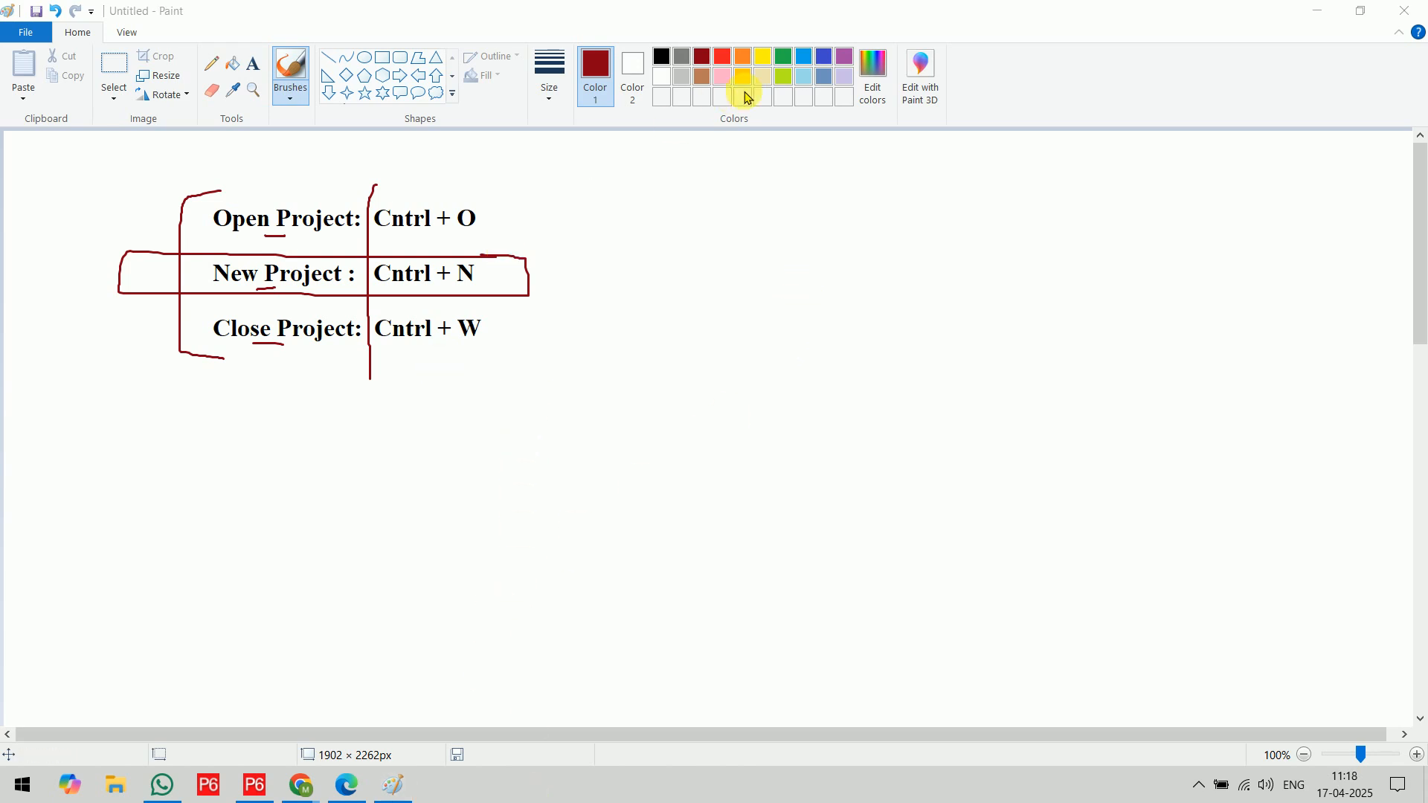
left_click_drag(543, 270, 604, 247)
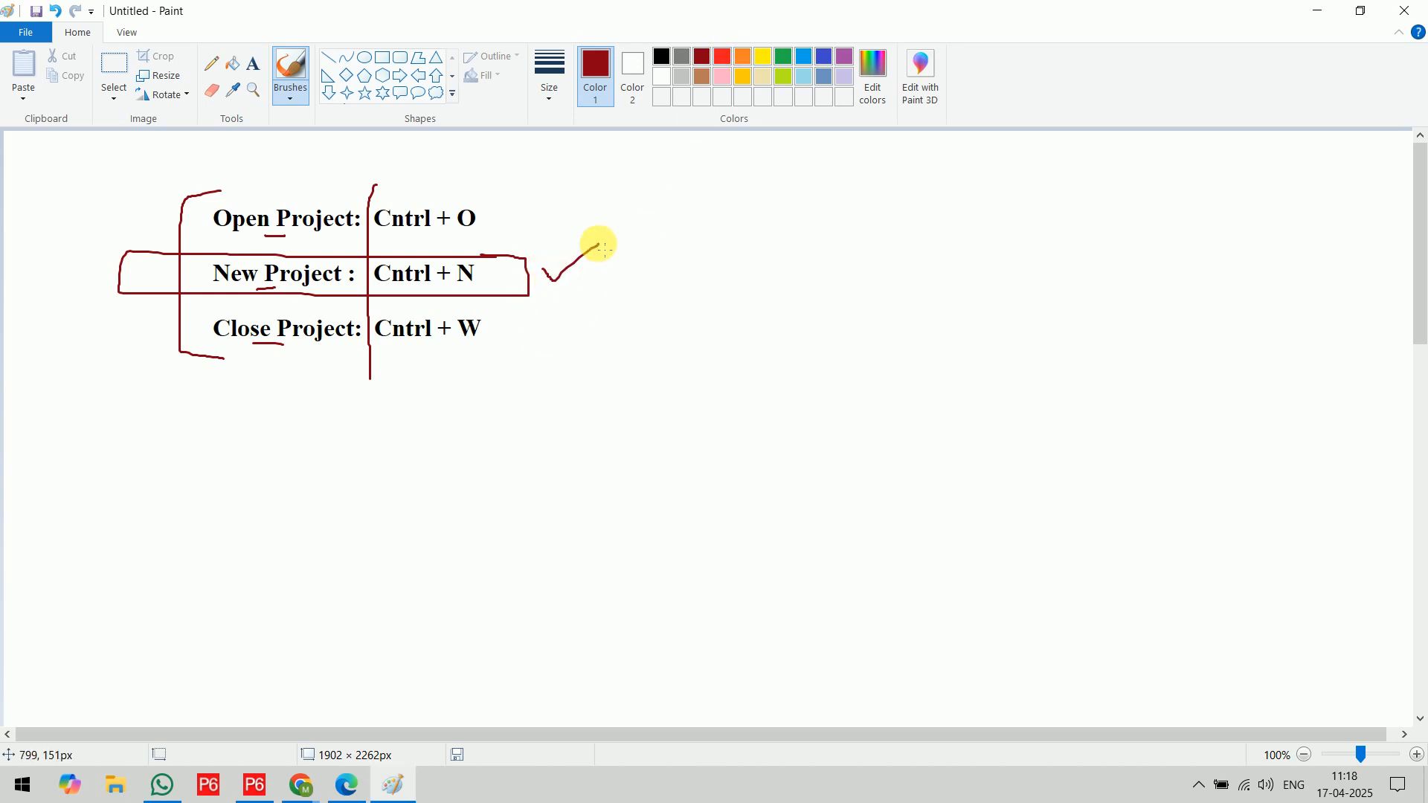
Switch to Primavera P6, view the Select EPS page of the Create a New Project wizard, and cancel the wizard
left_click(253, 786)
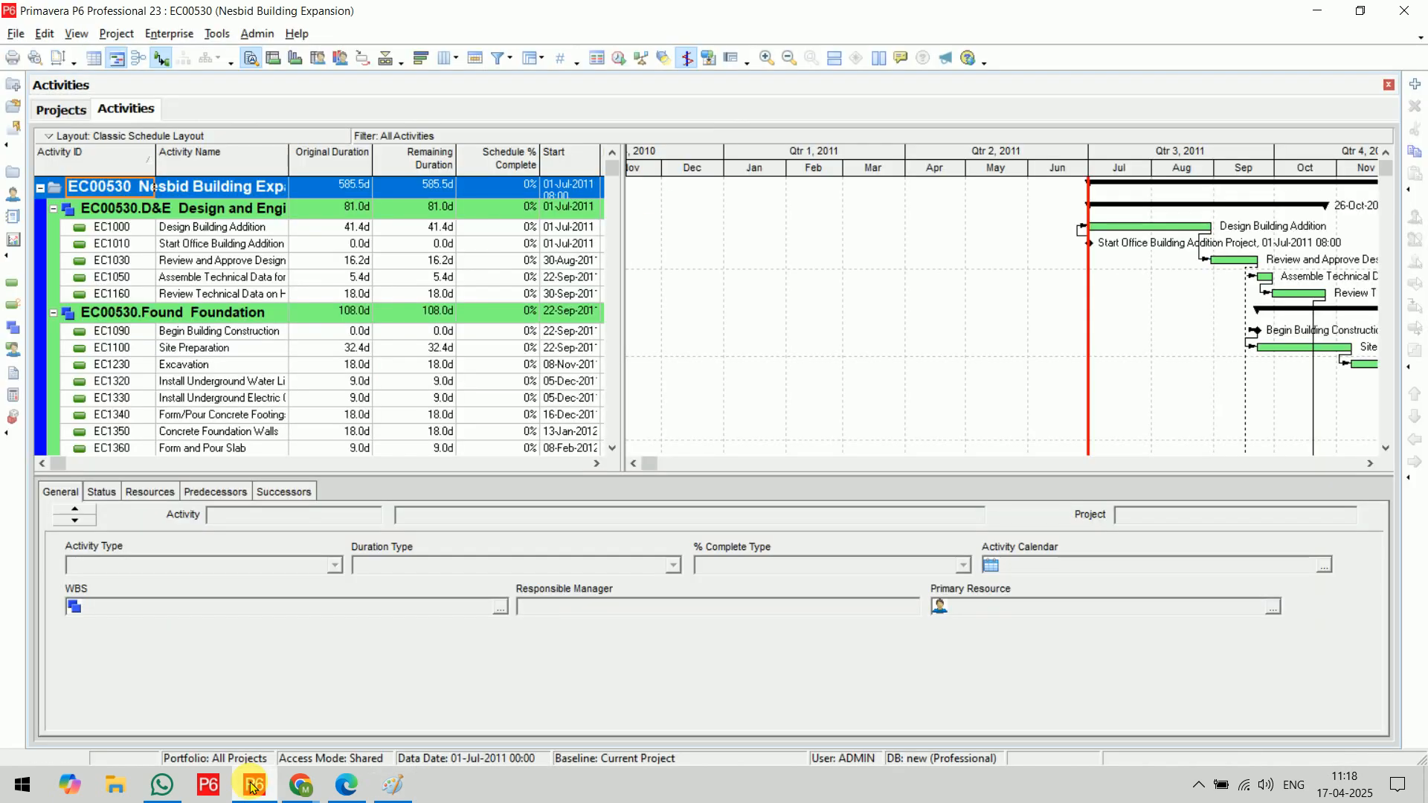
left_click(16, 35)
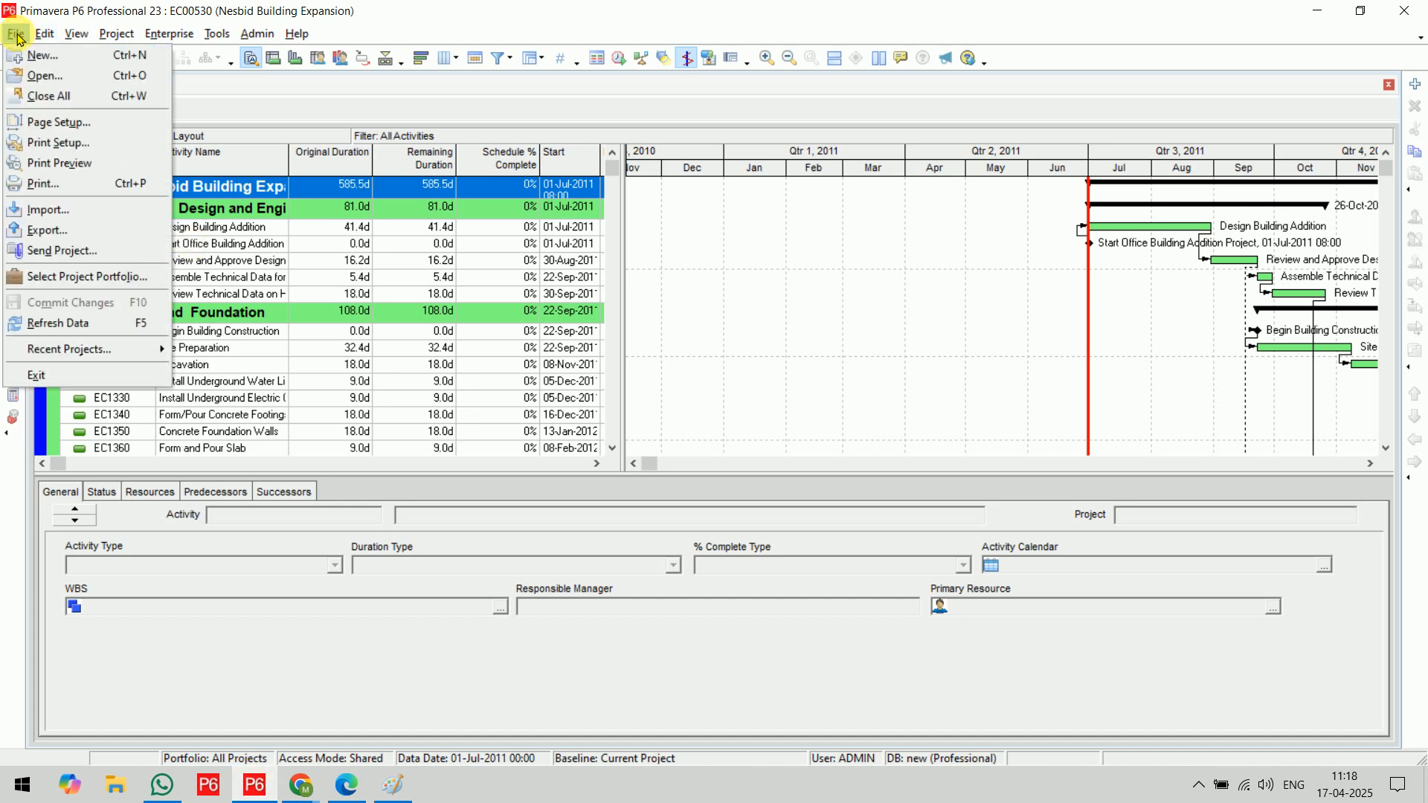
left_click(66, 62)
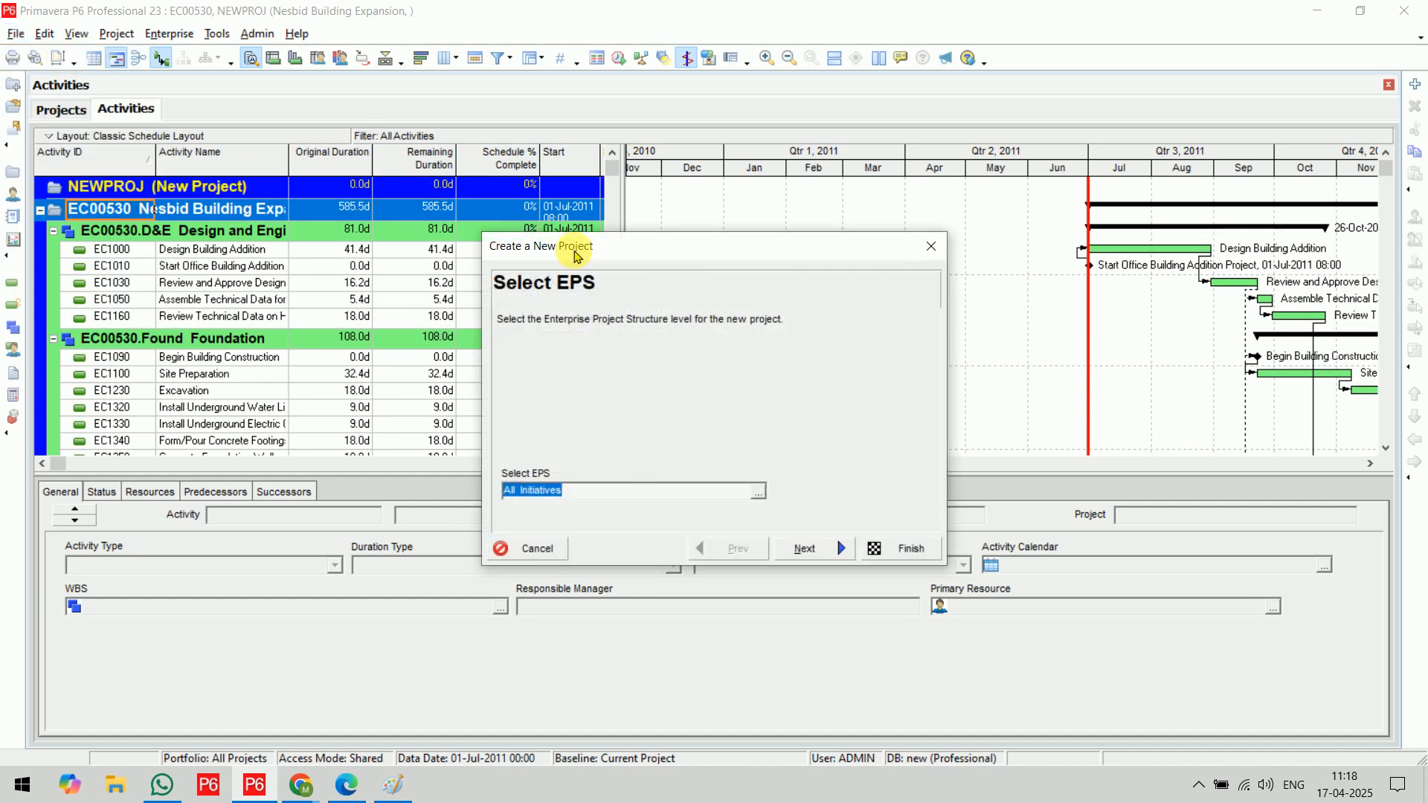
left_click_drag(640, 247, 584, 138)
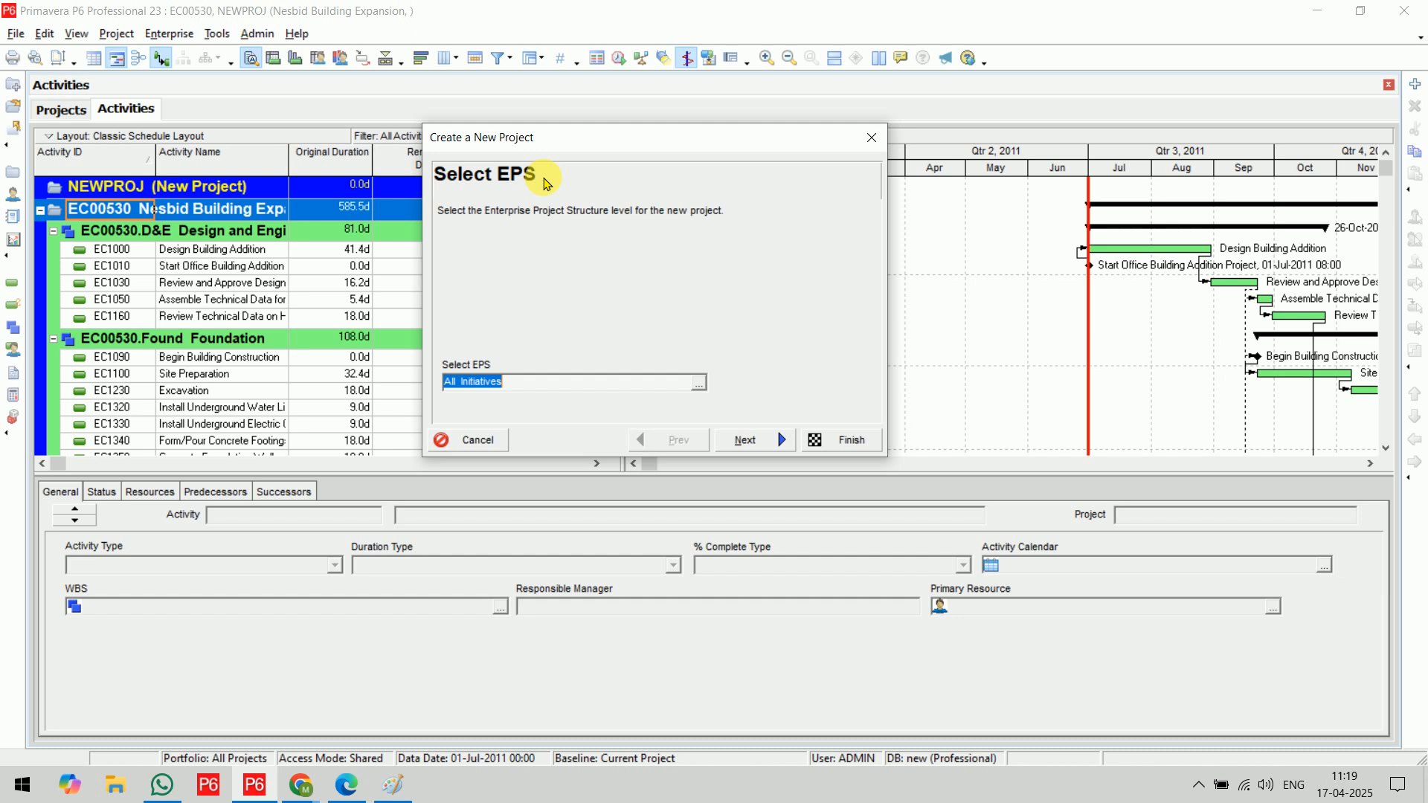
left_click(477, 439)
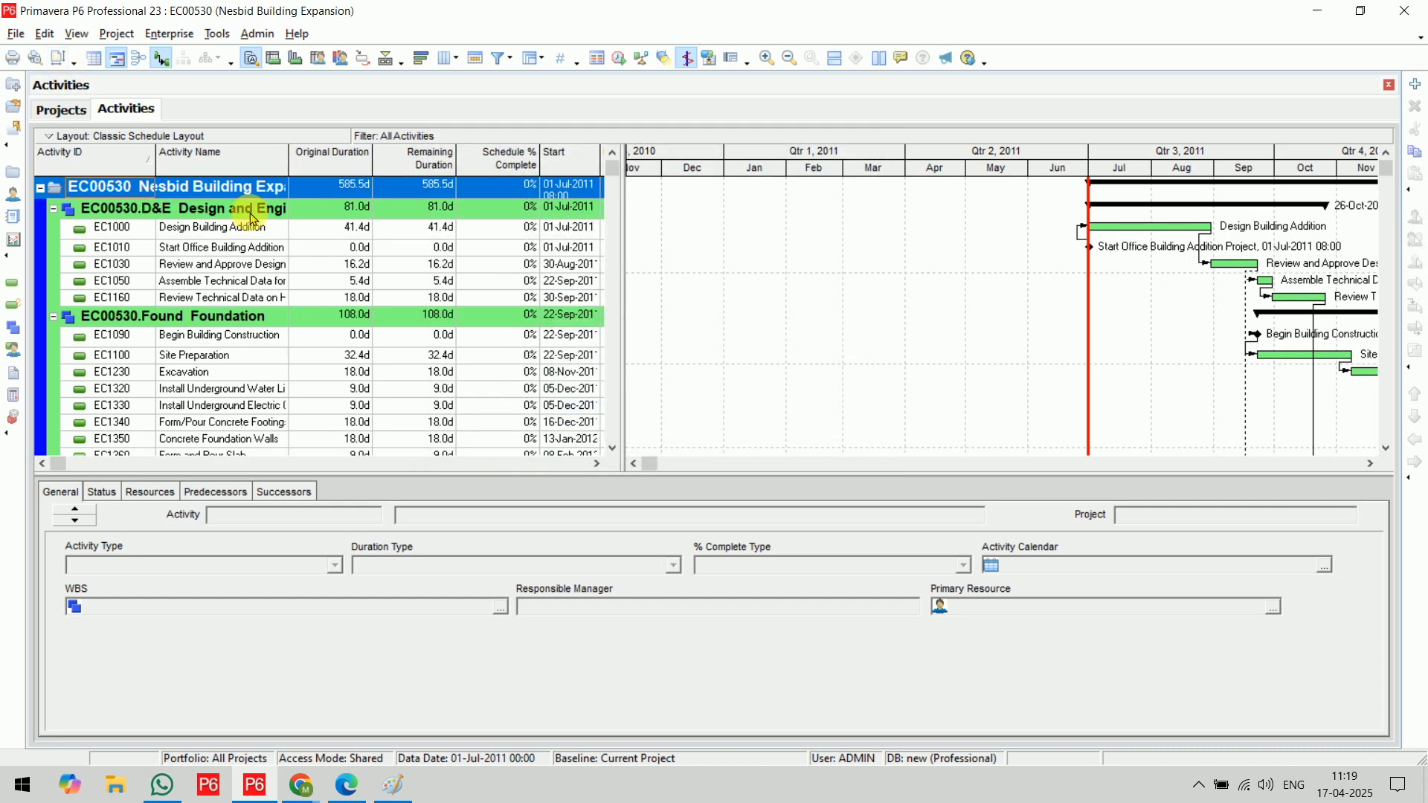
Close the open project EC00530 Nesbid Building Expansion and confirm
key("ctrl+w")
key("Return")
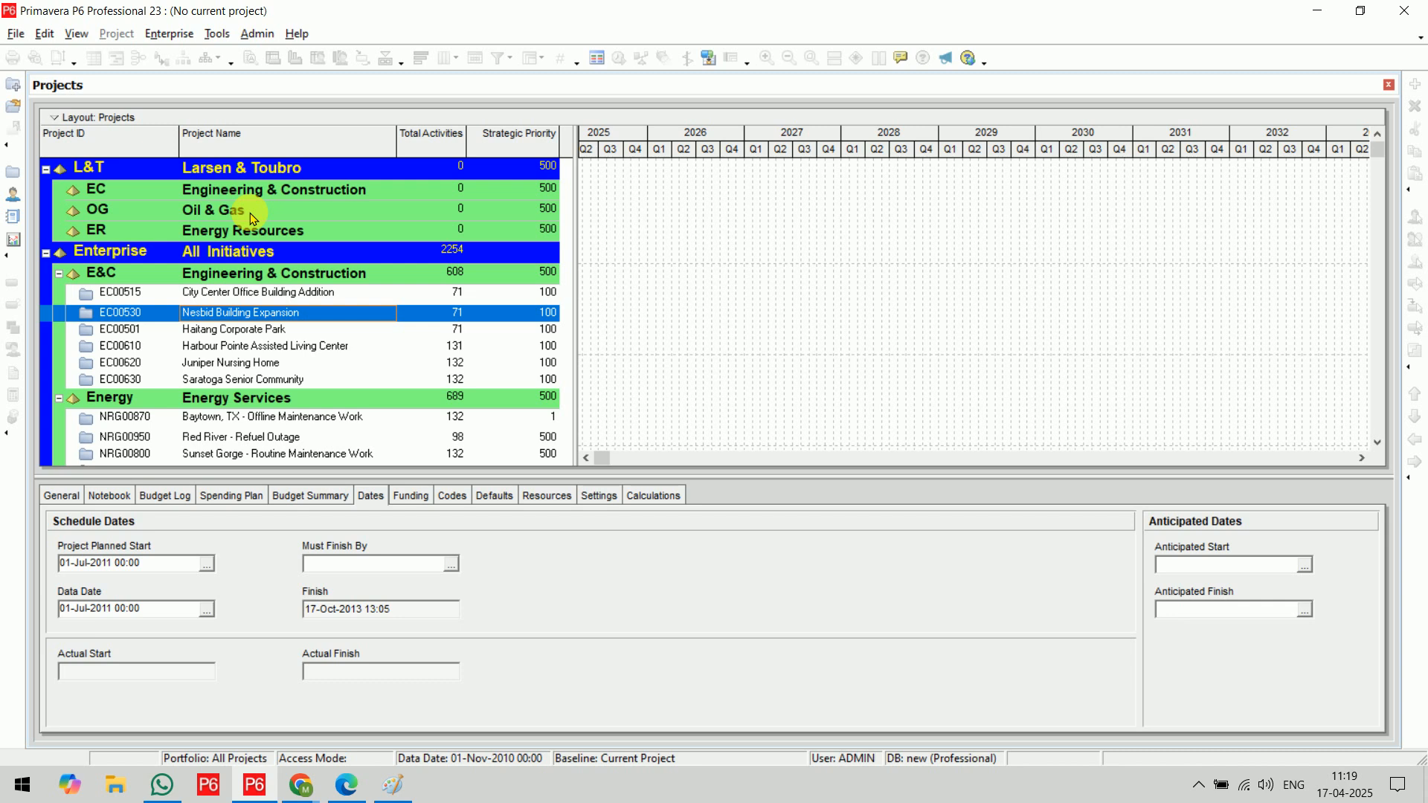
Start a new project and assign it to the Engineering & Construction EPS node under Larsen & Toubro
key("ctrl+n")
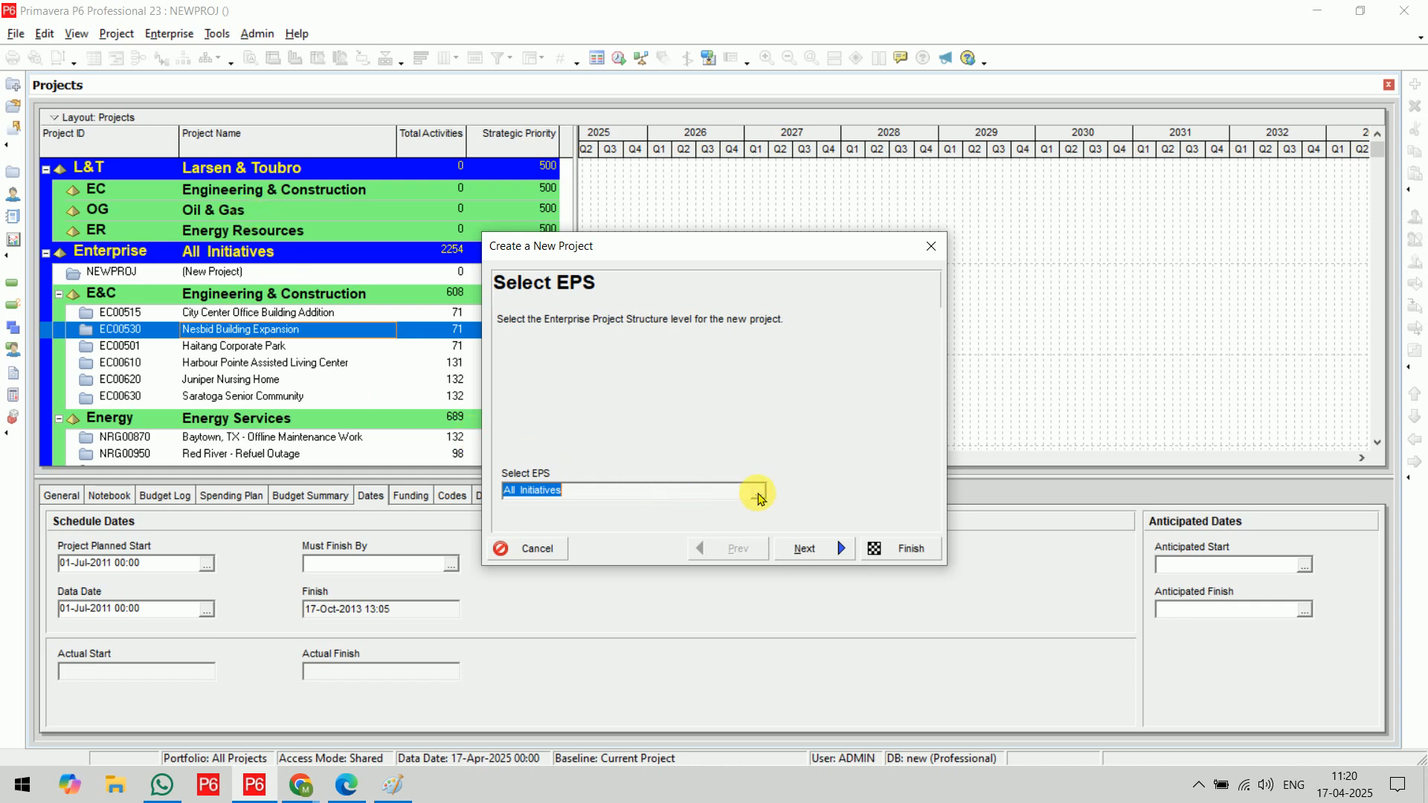
left_click(758, 496)
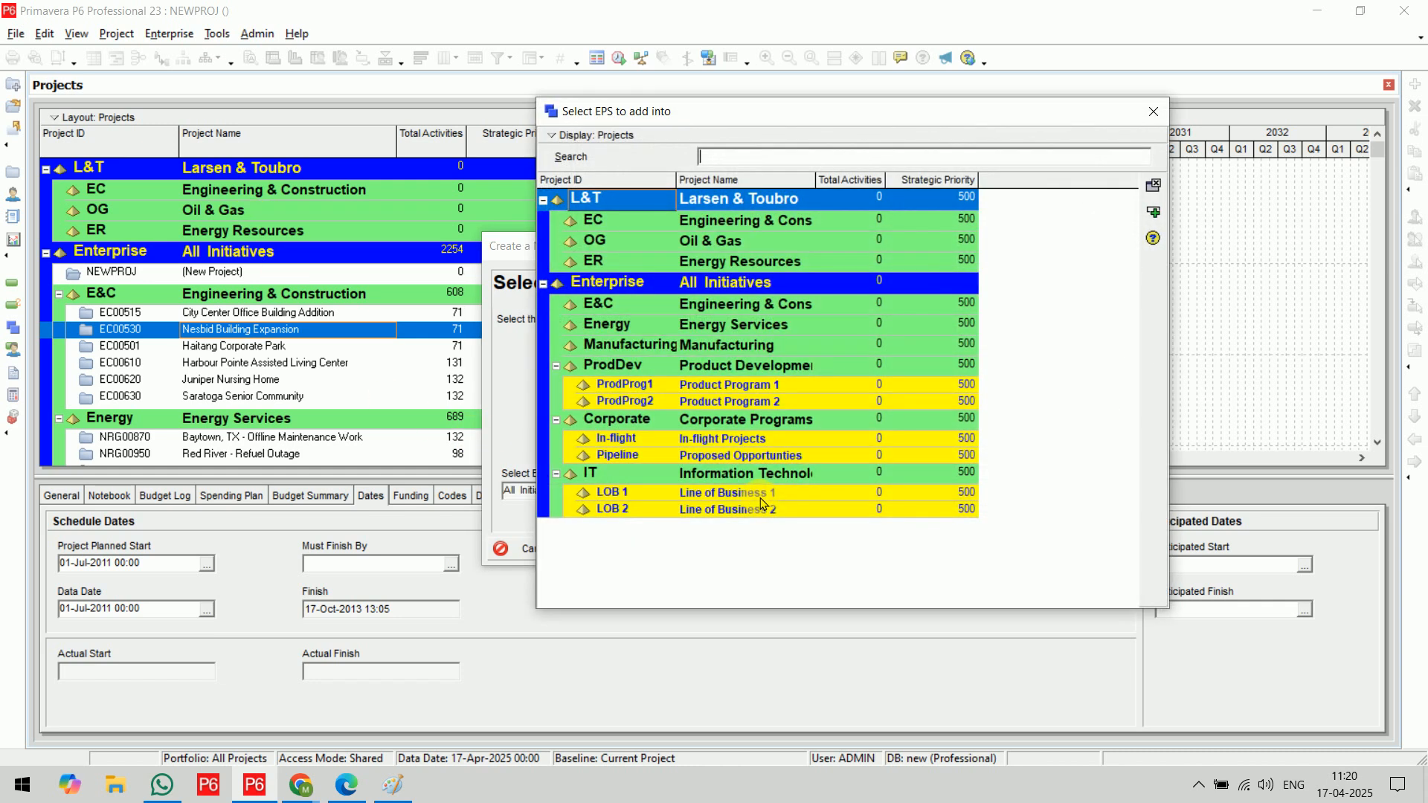
left_click(708, 221)
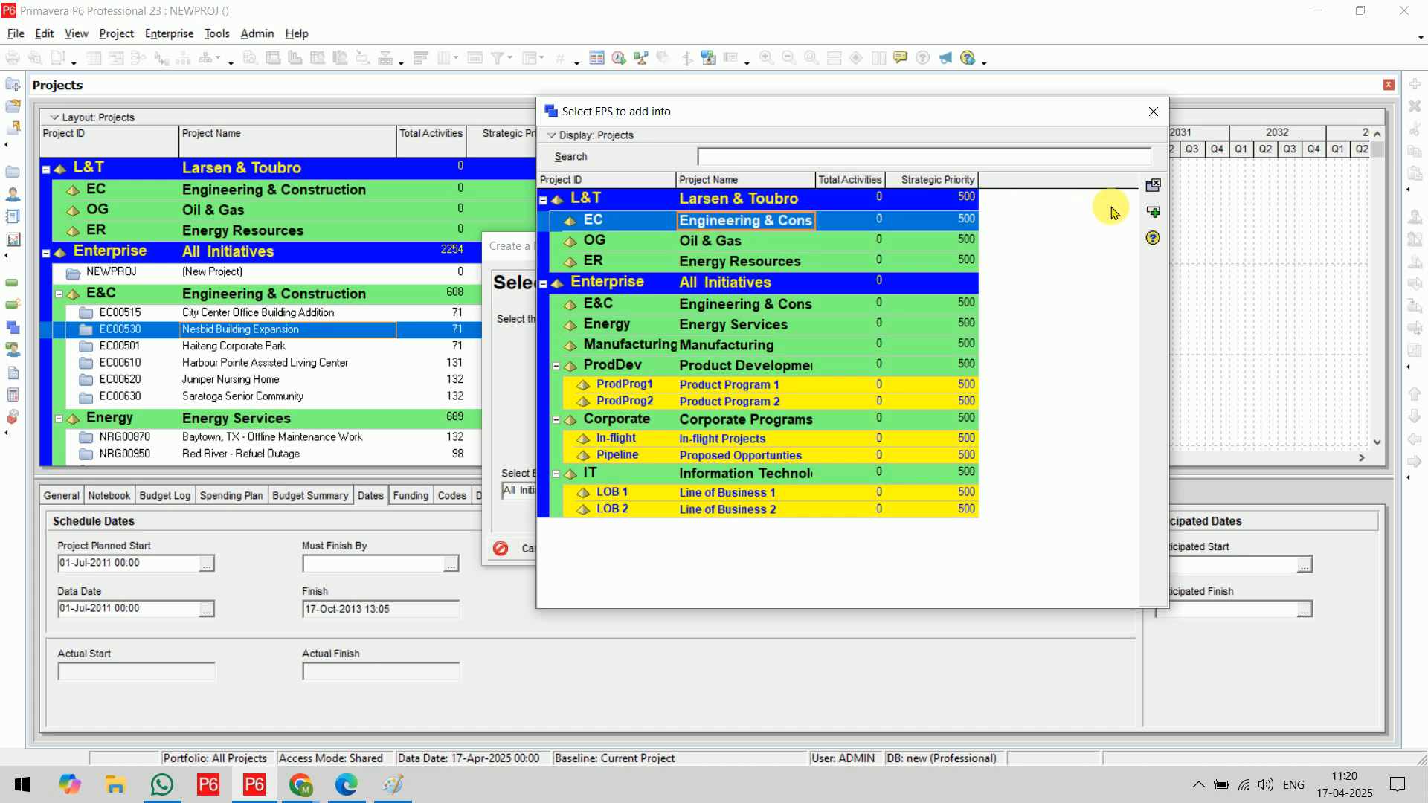
left_click(1153, 213)
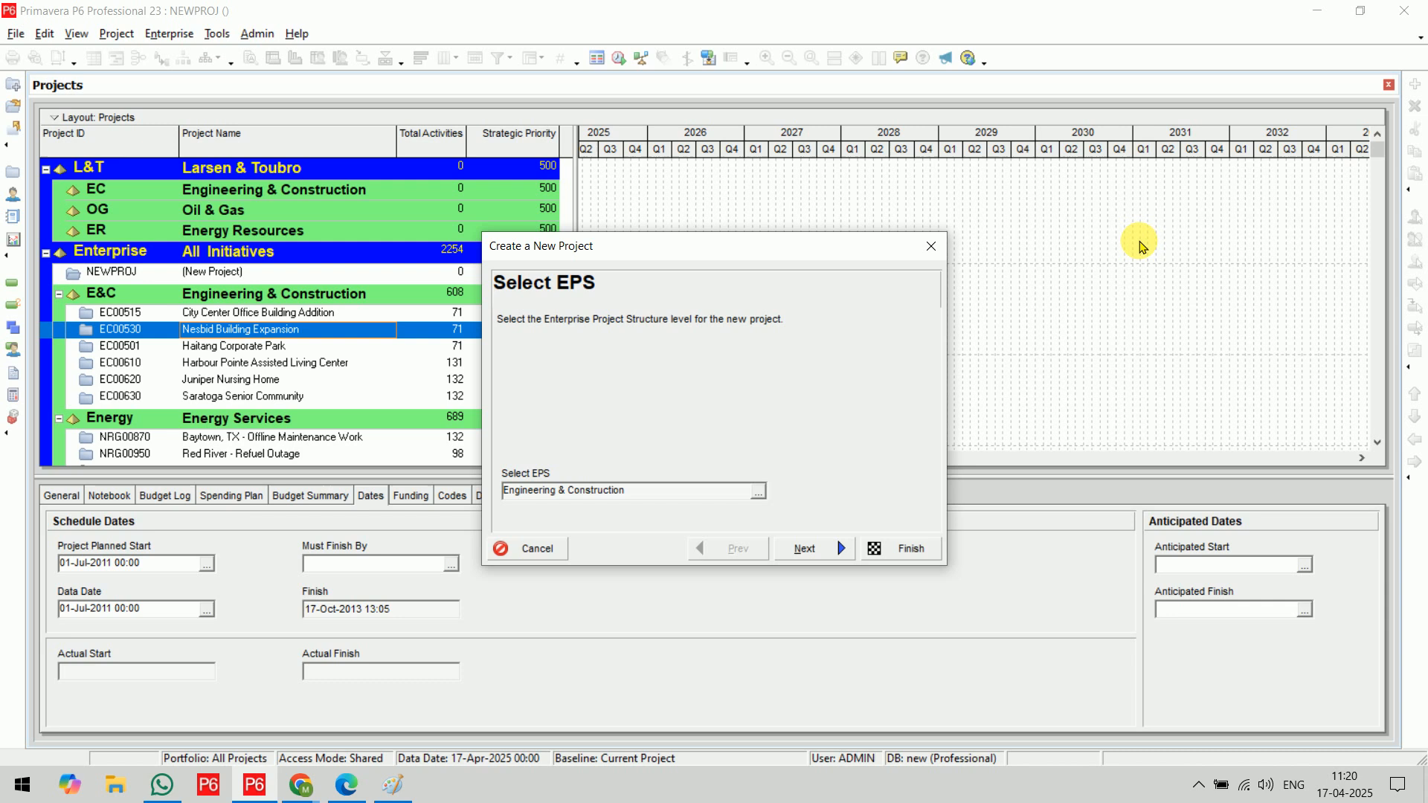
left_click(838, 547)
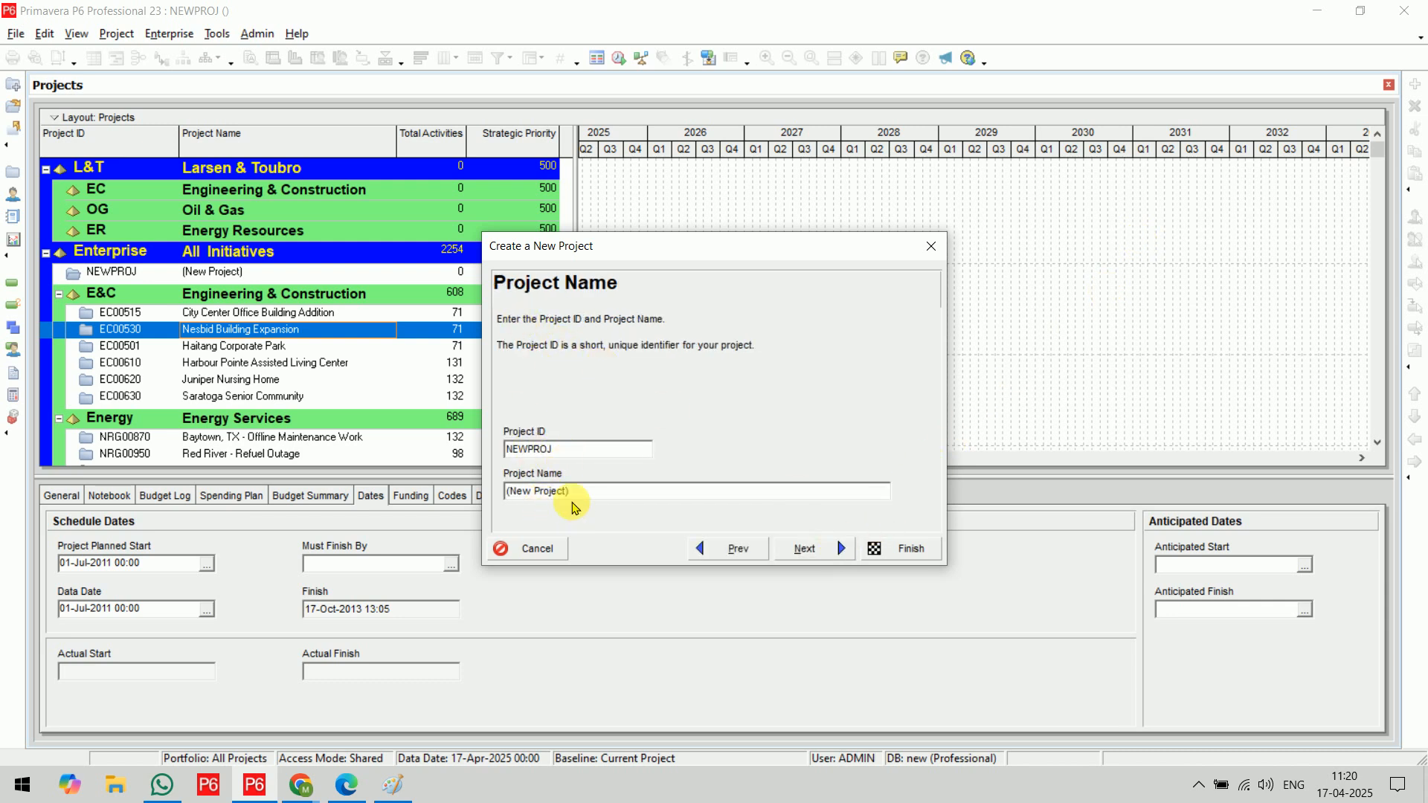
Set the new project's ID to DT08 and its name to Sample Project, and proceed to the dates page
left_click_drag(564, 449, 471, 450)
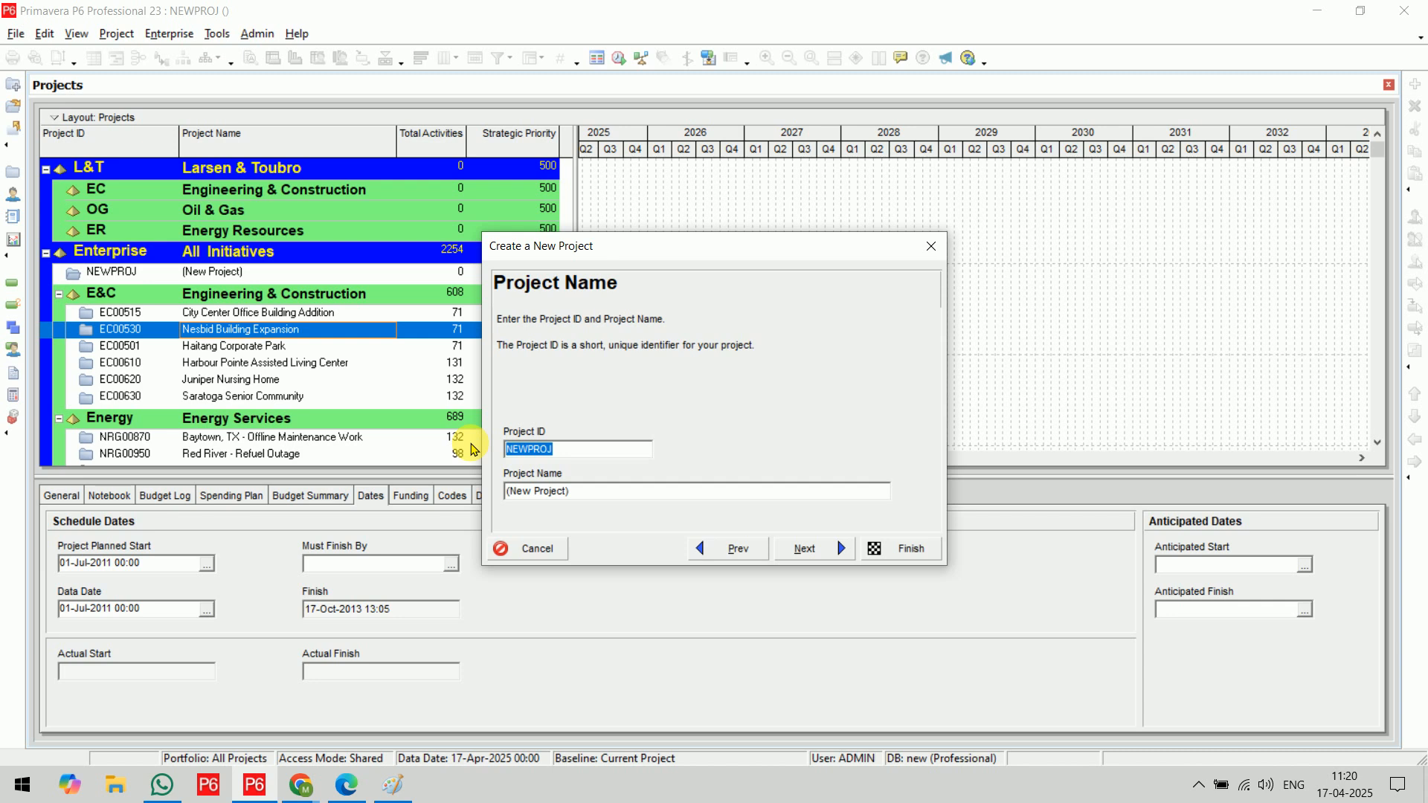
type("DT08")
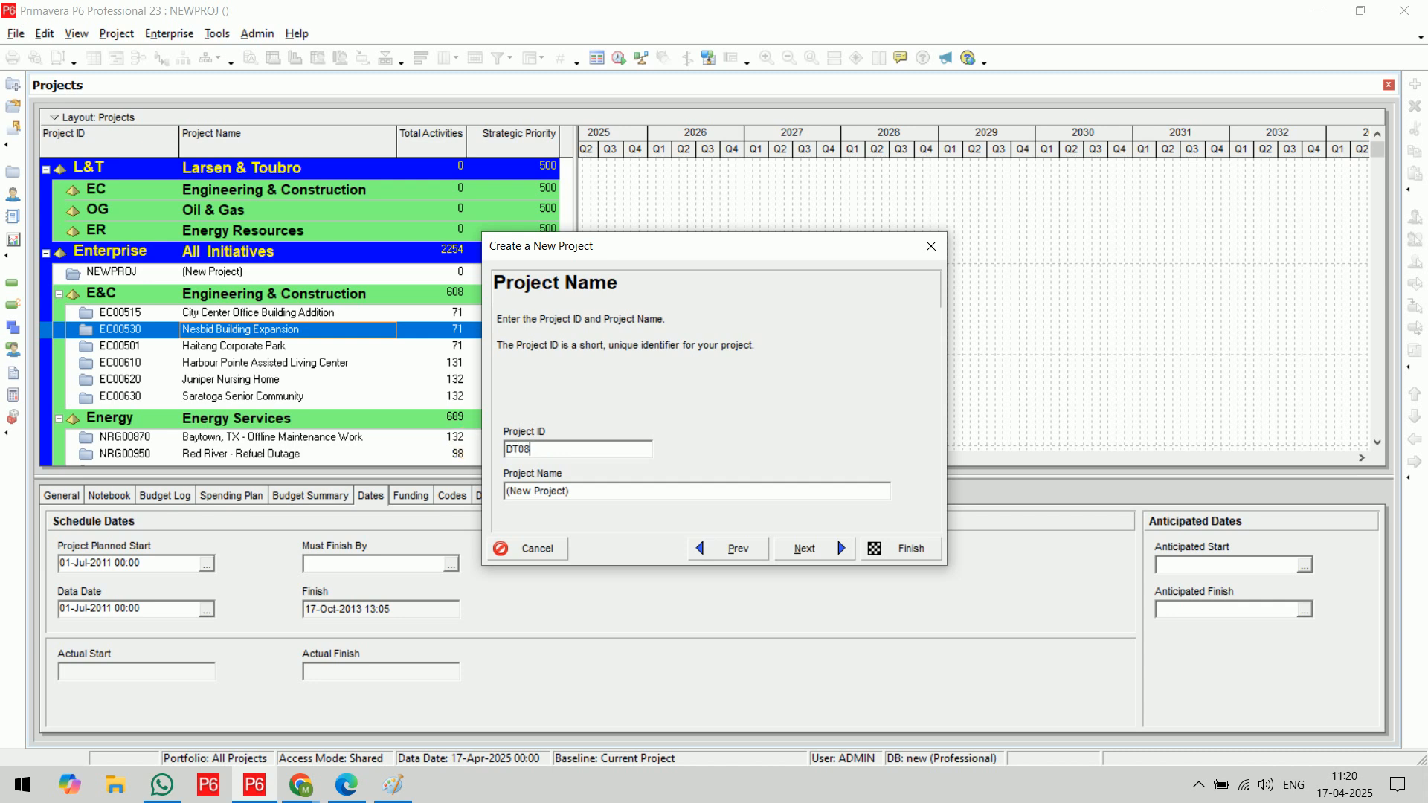
key("Tab")
type("Sample Projec")
left_click(814, 551)
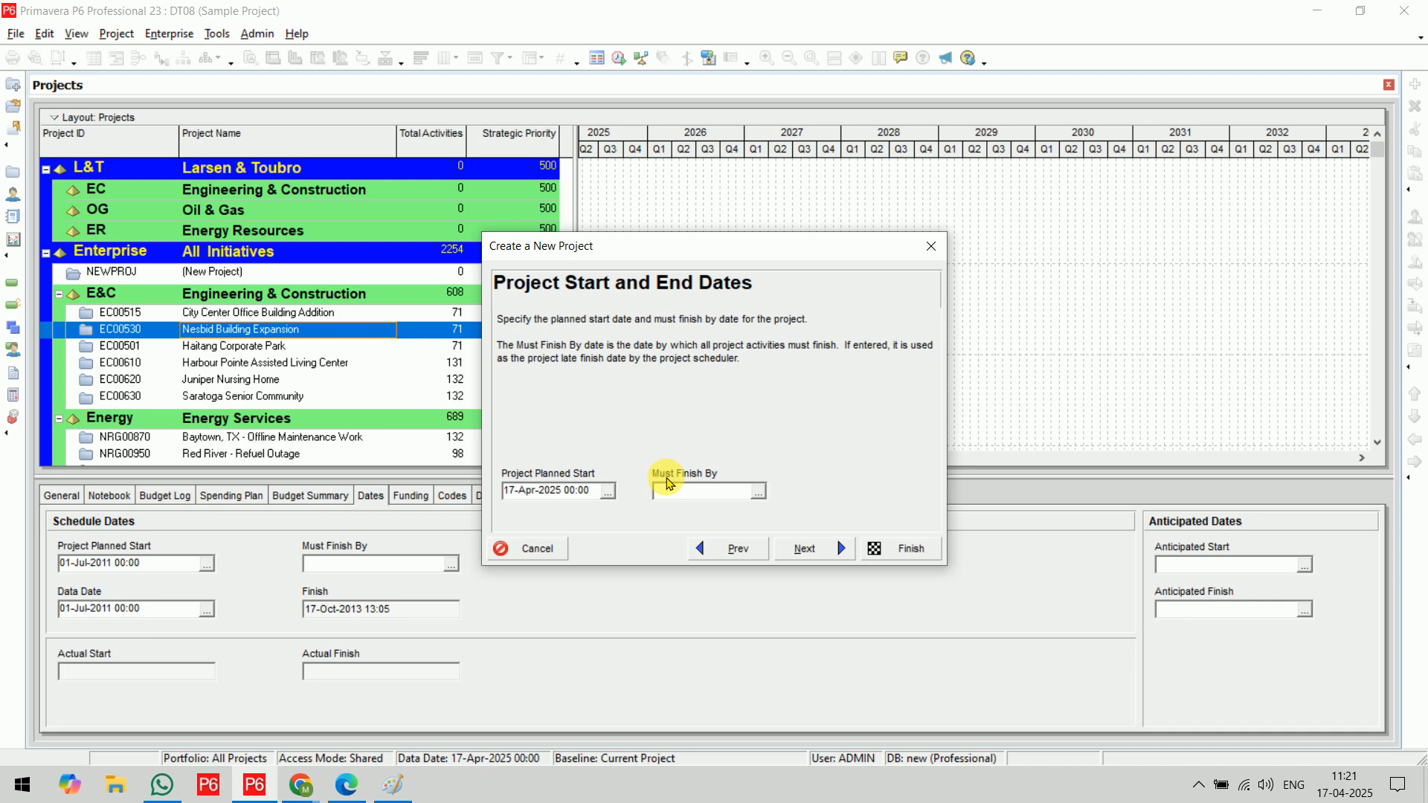
Set the project planned start to 28-Apr-2025 08:00, leave Must Finish By empty, and continue the wizard
left_click(607, 495)
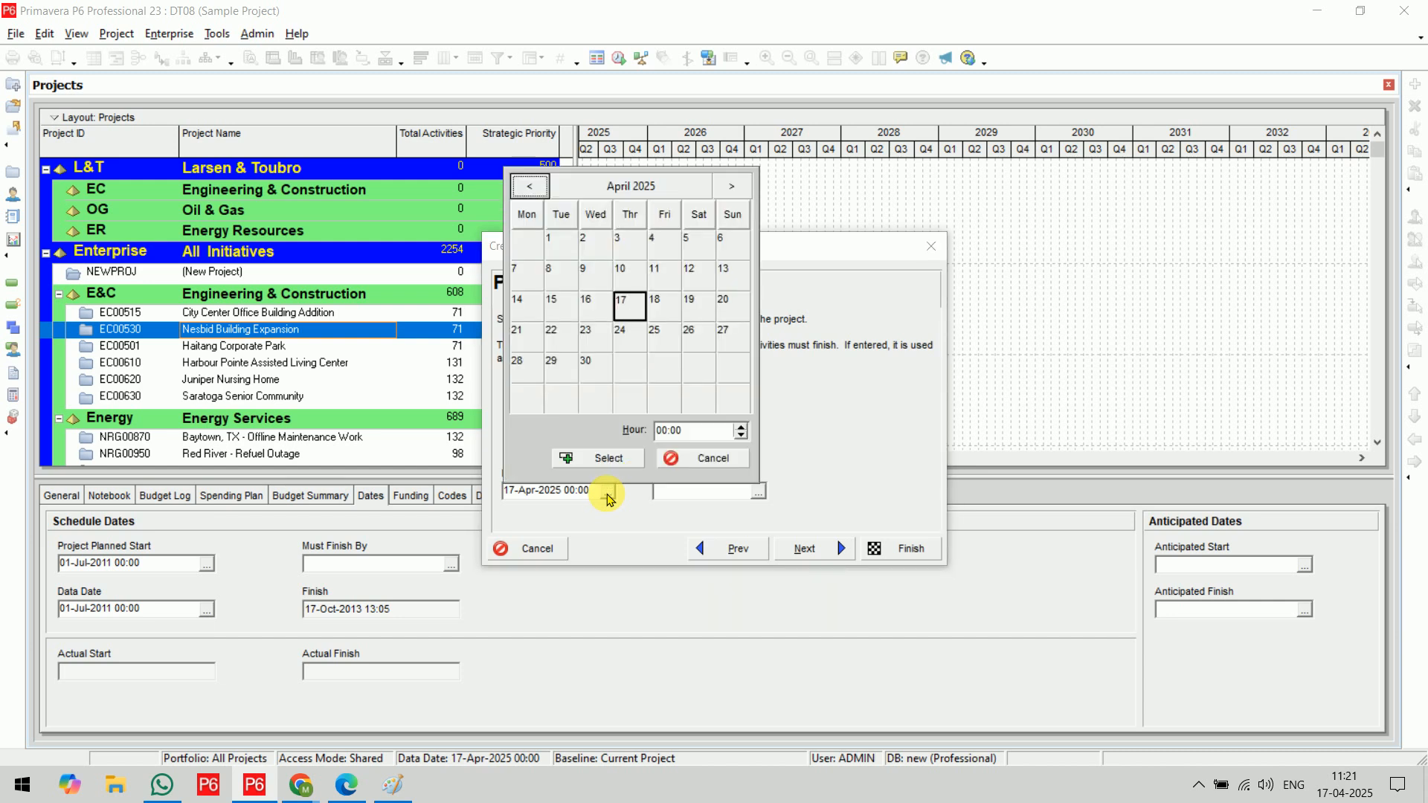
left_click(522, 371)
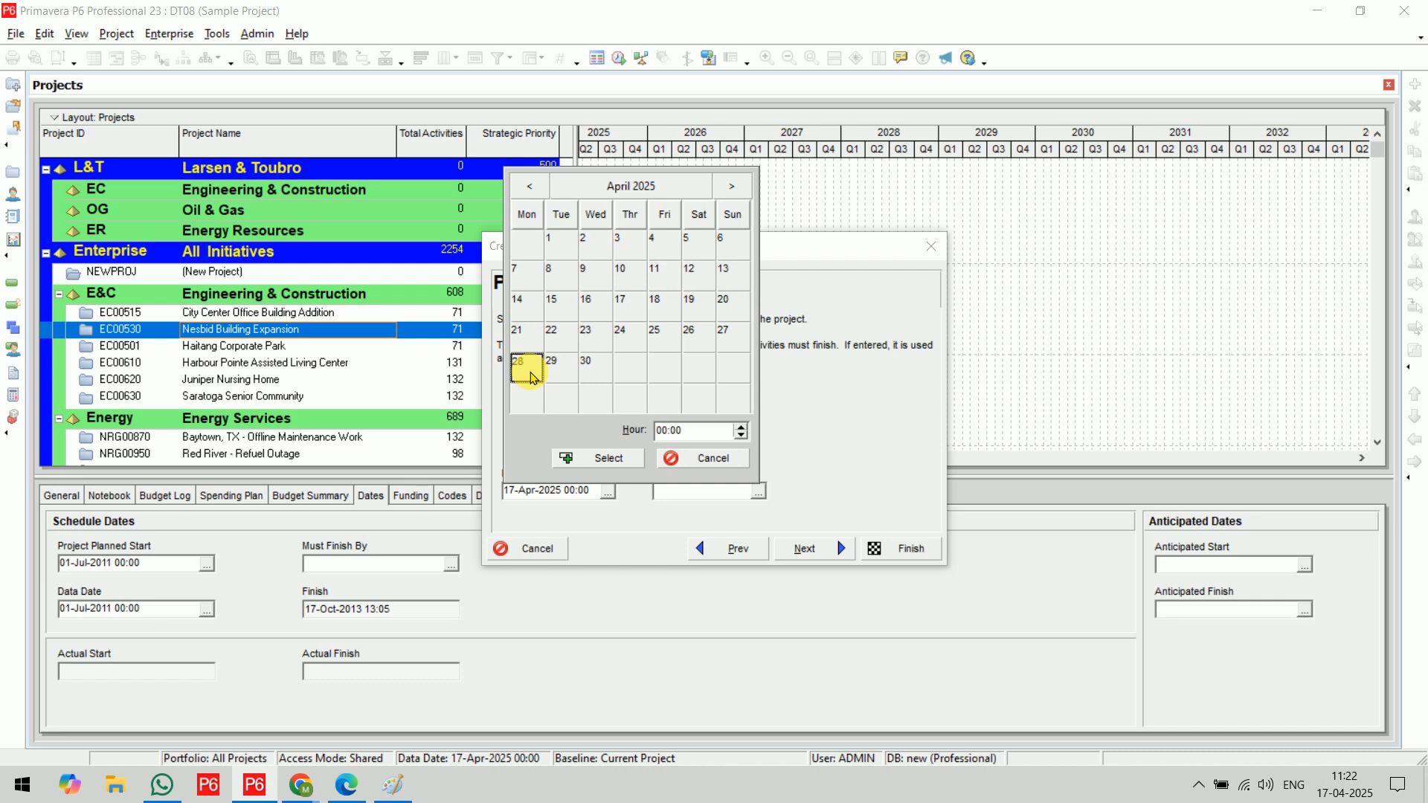
left_click(716, 433)
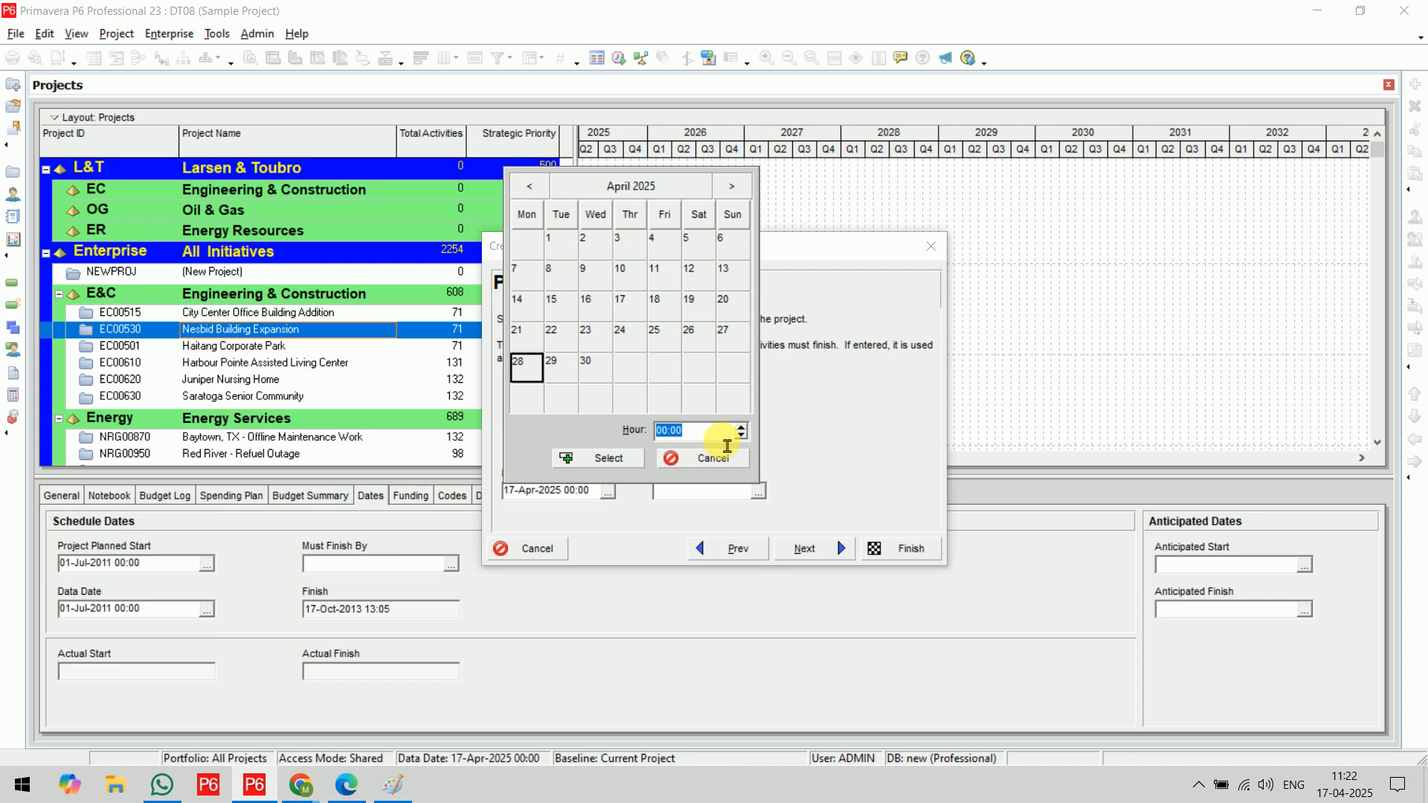
type("08")
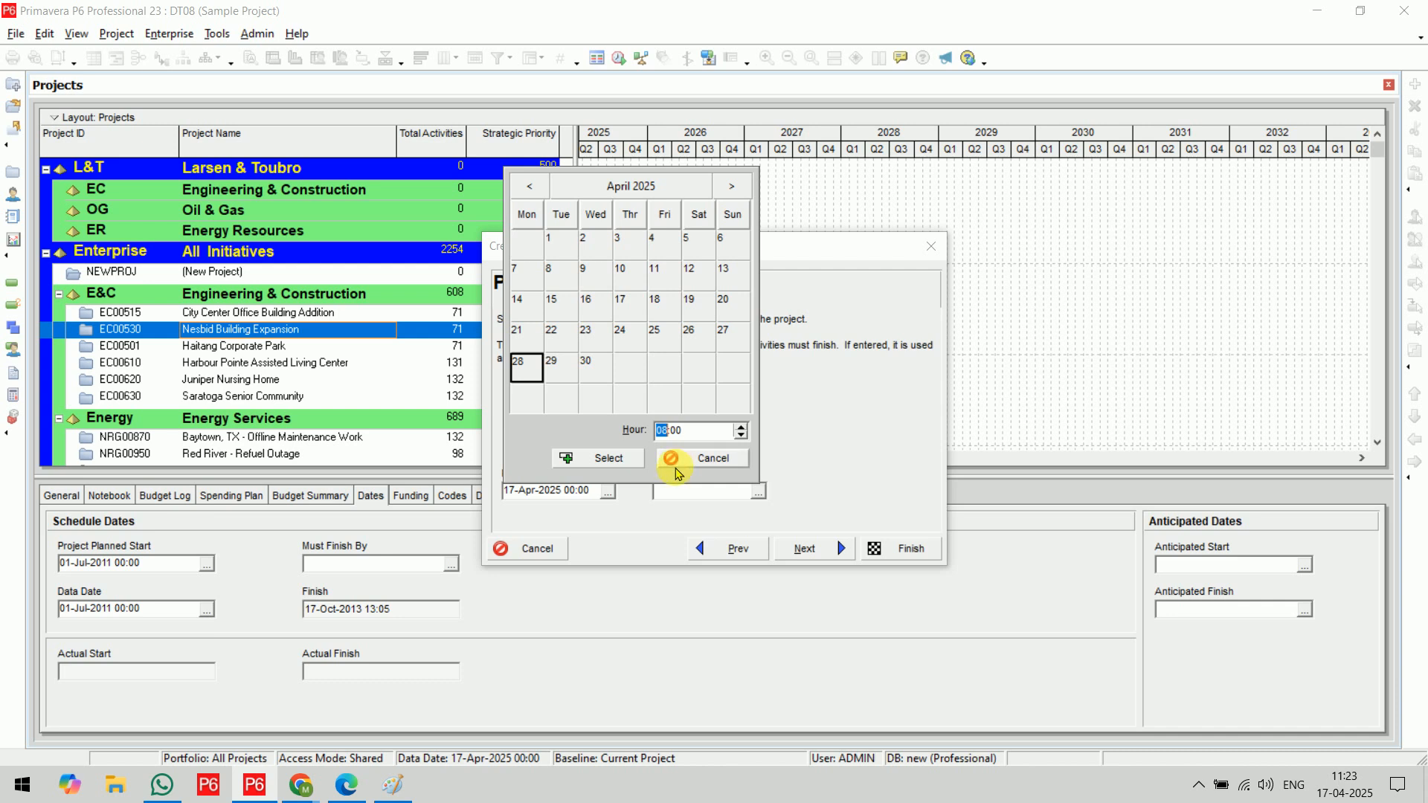
left_click(605, 457)
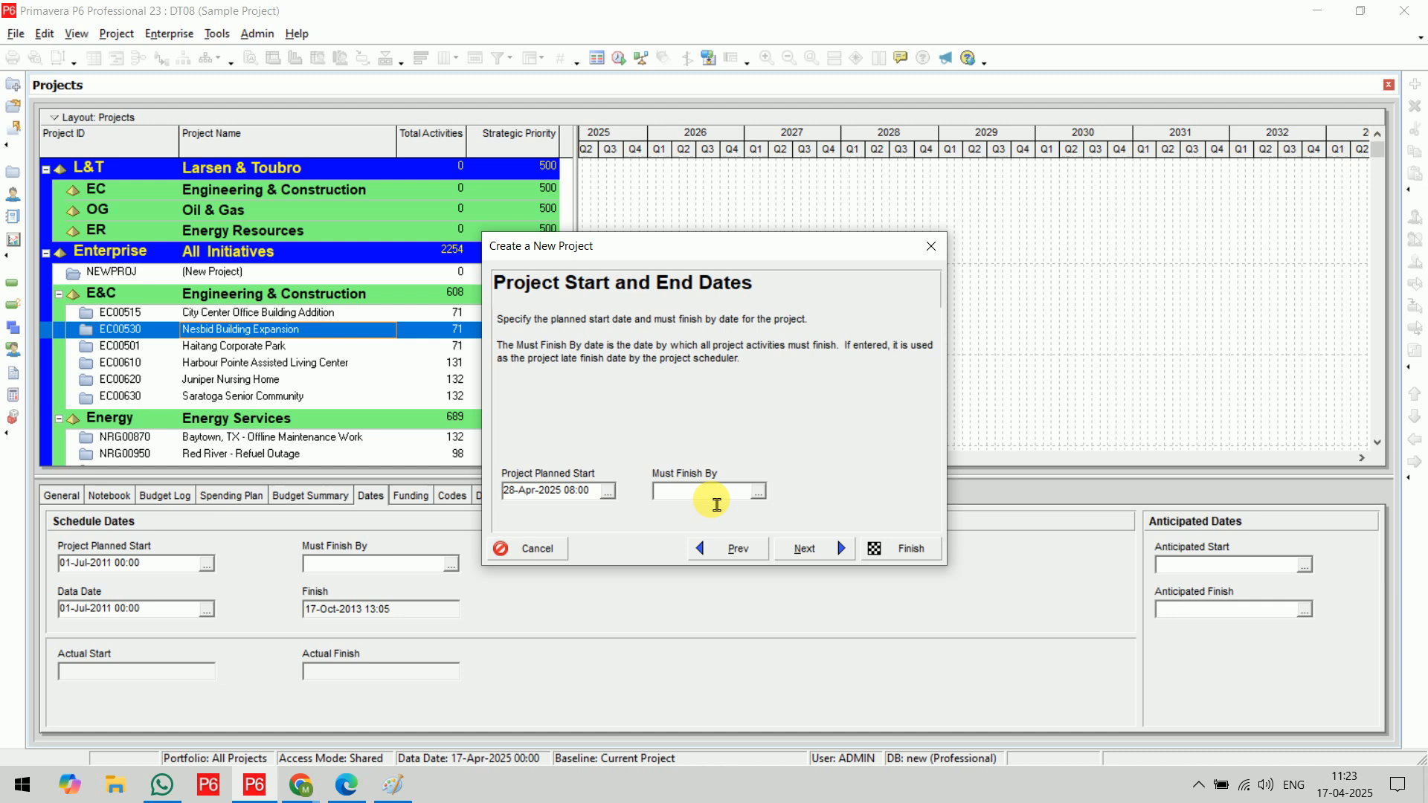
left_click(819, 557)
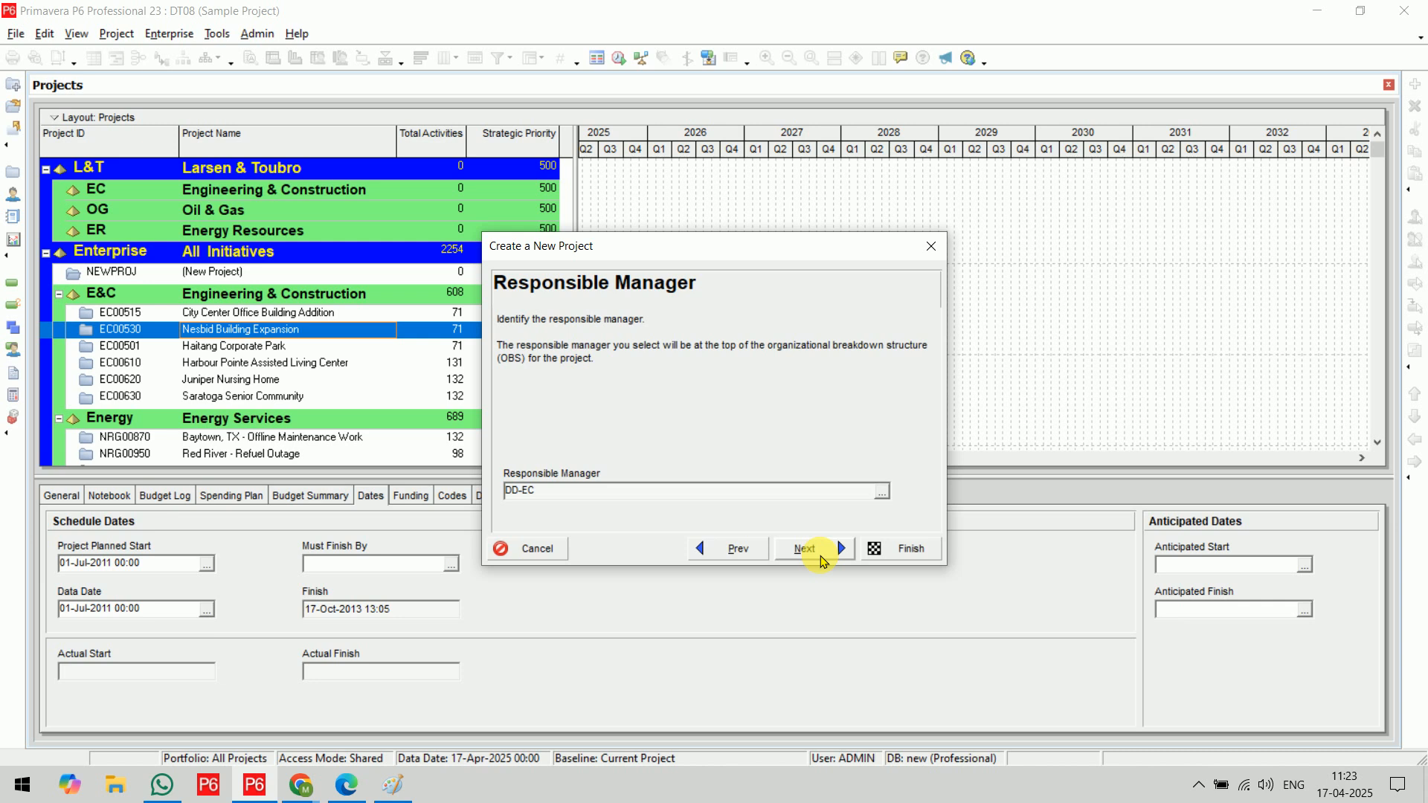
Assign PM2 under PH1 as the responsible manager and continue to the assignment rate type
left_click(882, 491)
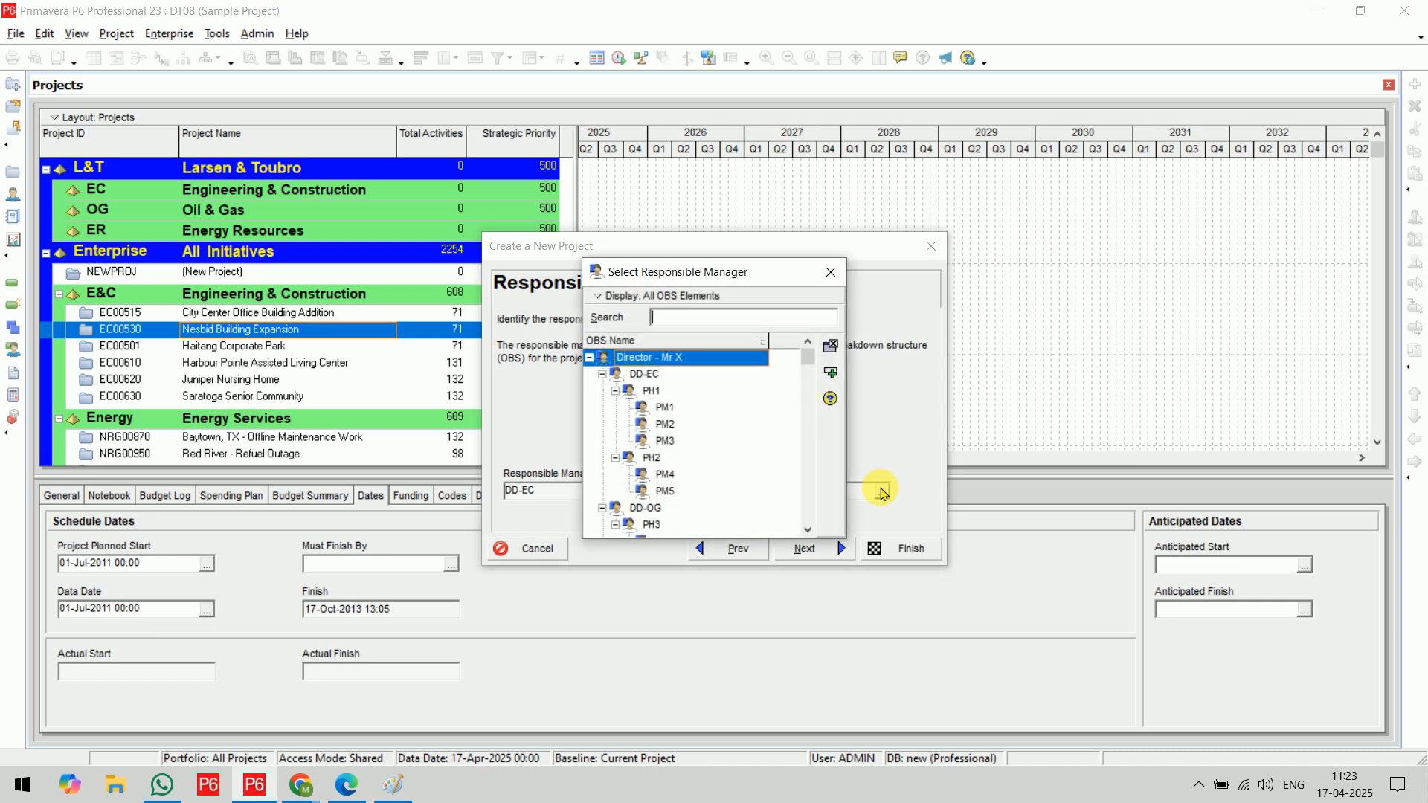
left_click(666, 425)
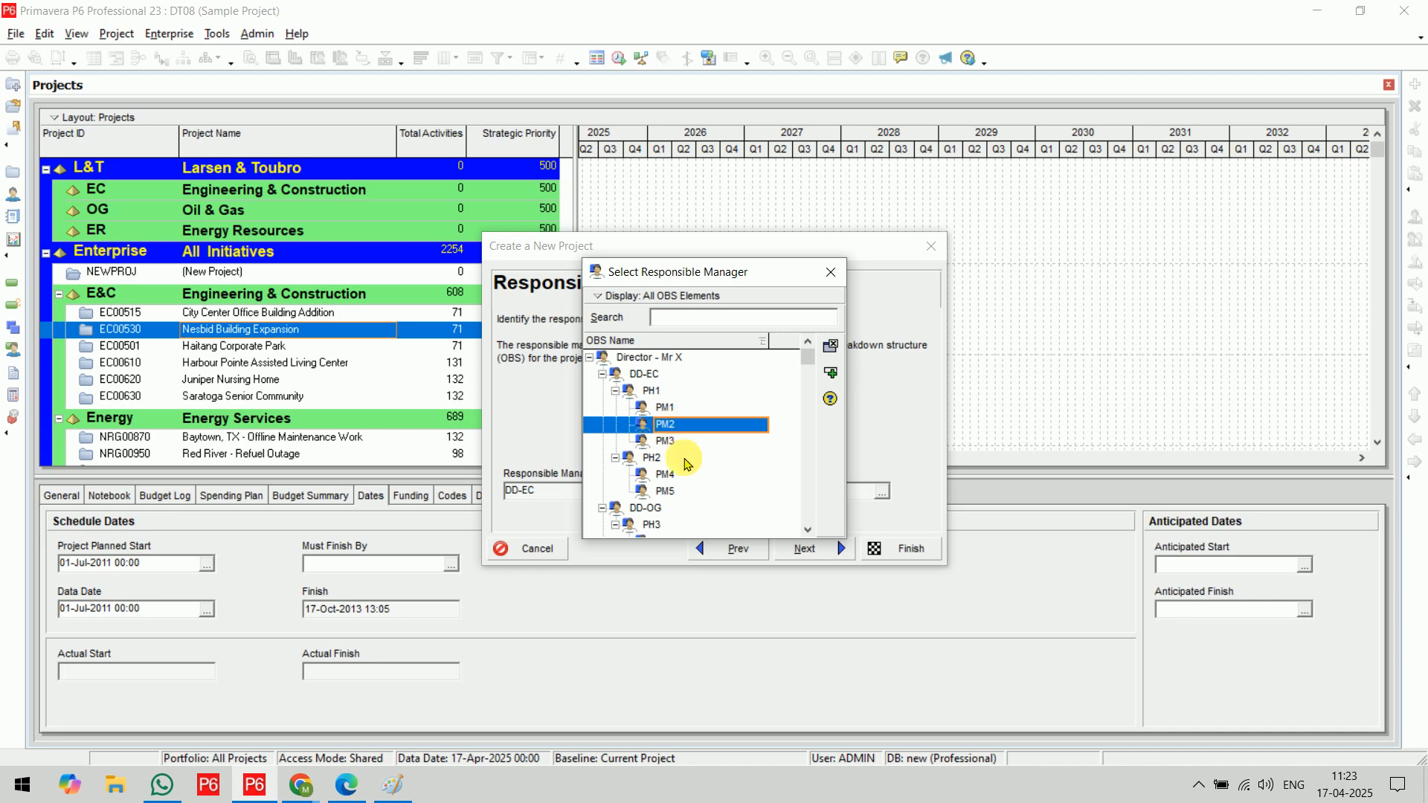
left_click(832, 374)
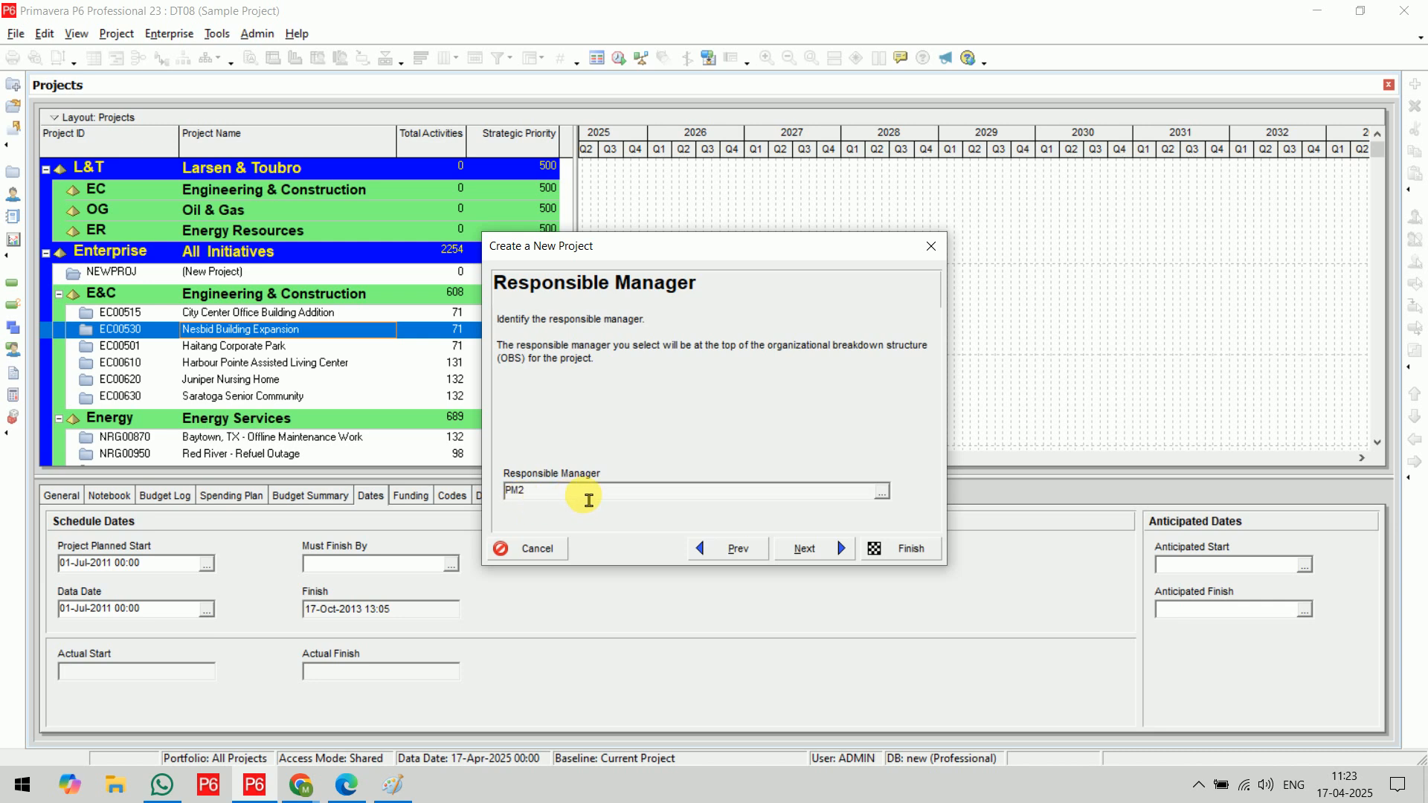
left_click(821, 557)
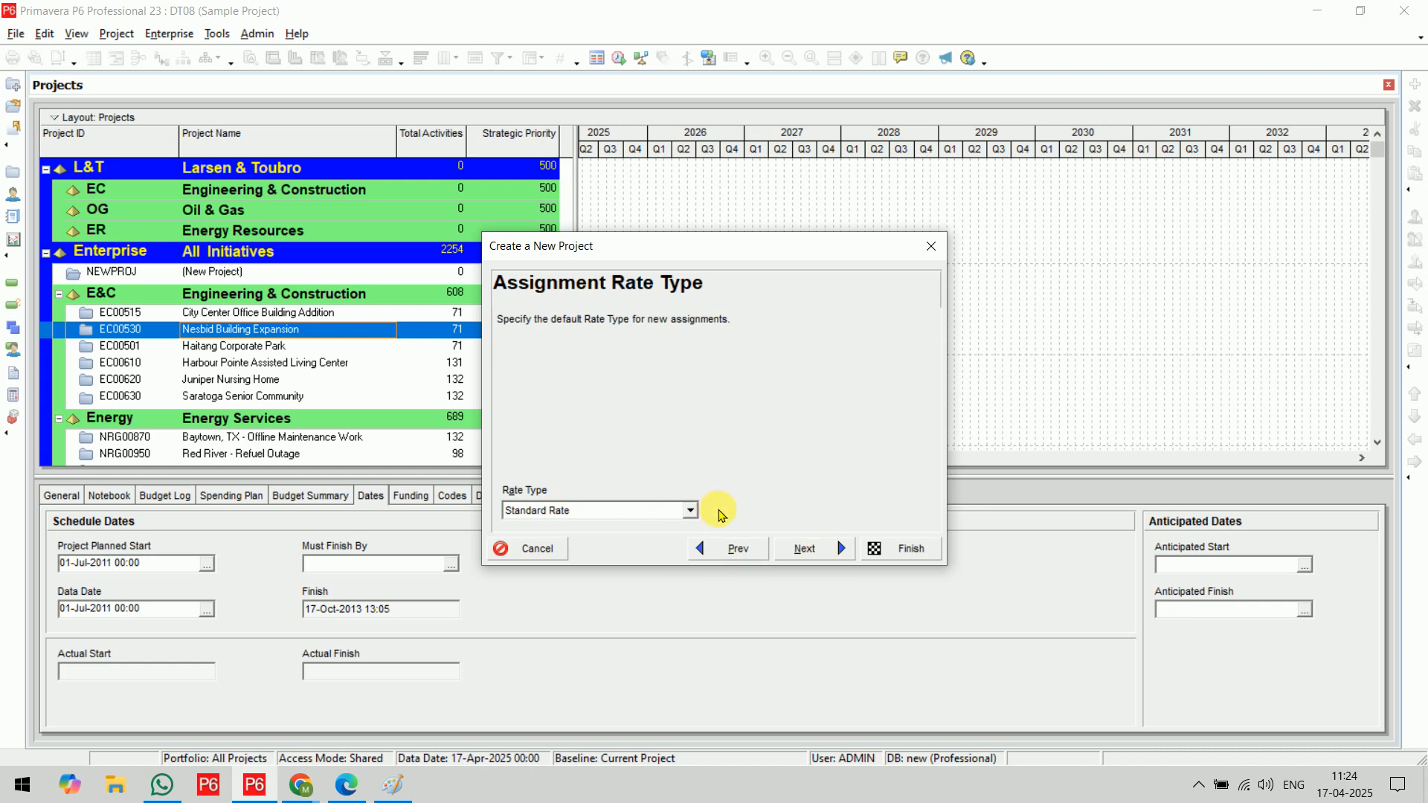
Keep Standard Rate as the rate type, finish the wizard, and select the new Sample Project in the project list
left_click(811, 551)
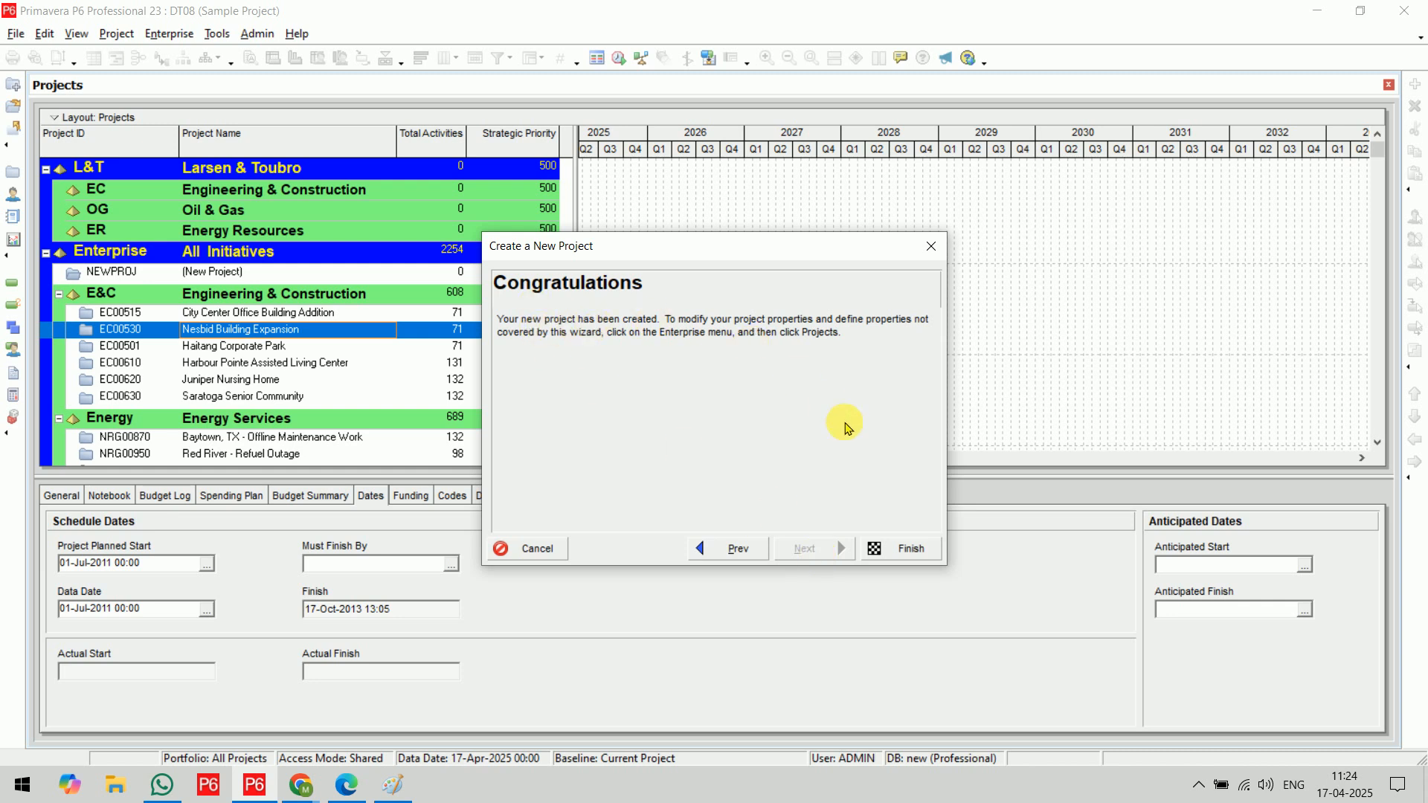
left_click(906, 549)
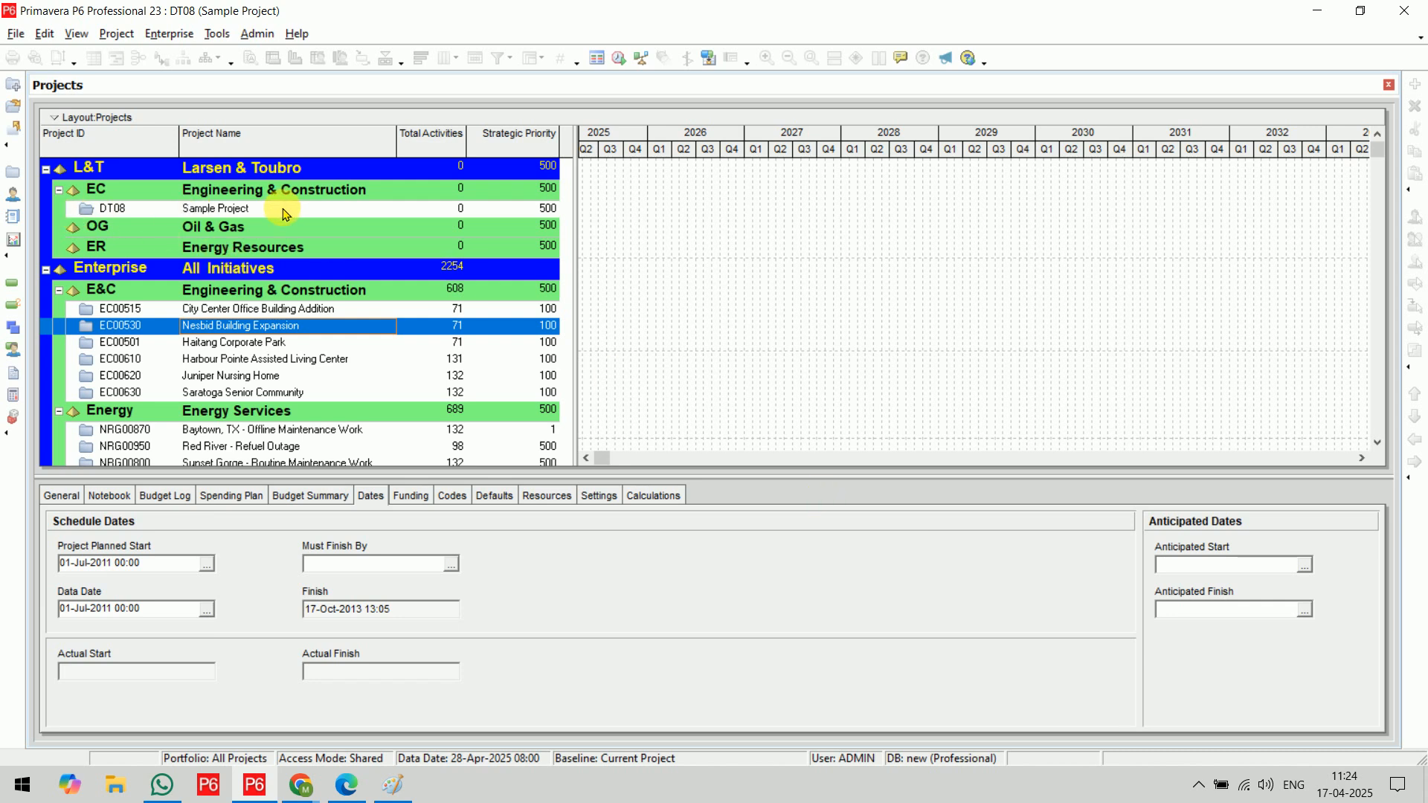
left_click(284, 212)
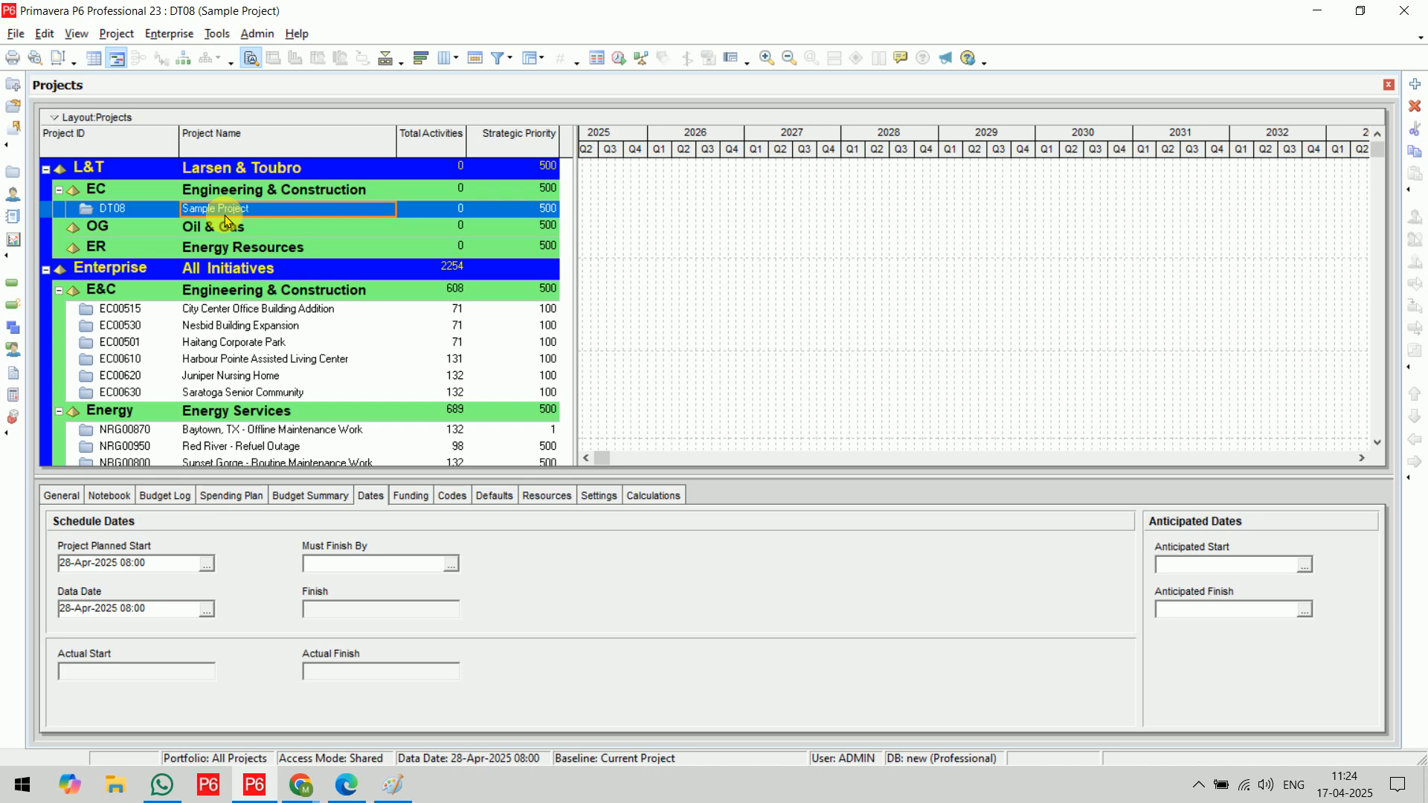
Switch to Edge, close LOA - DT-08.pdf, and draw a check mark beside the Projects topics bracket in the syllabus PDF
left_click(336, 792)
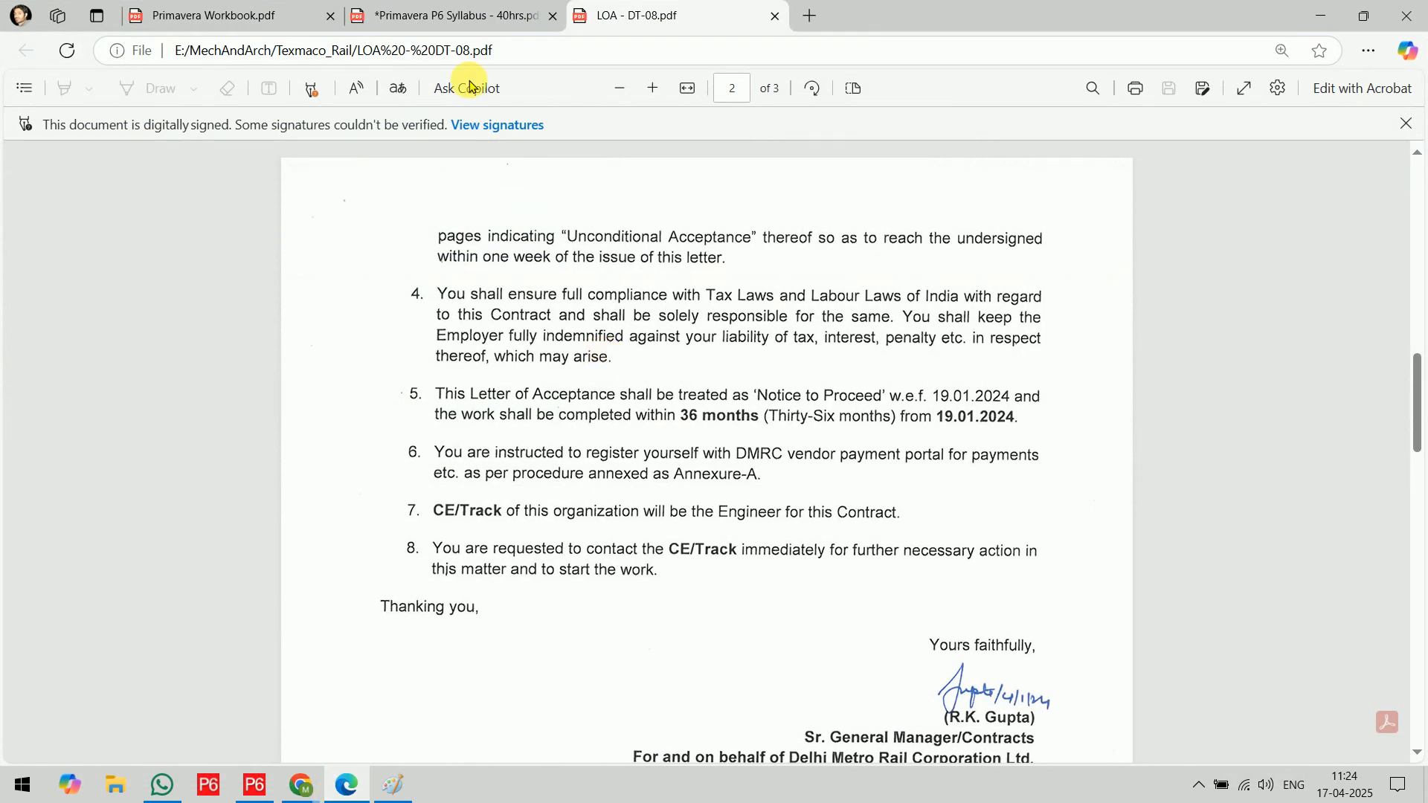
left_click(435, 13)
left_click(752, 18)
left_click(773, 16)
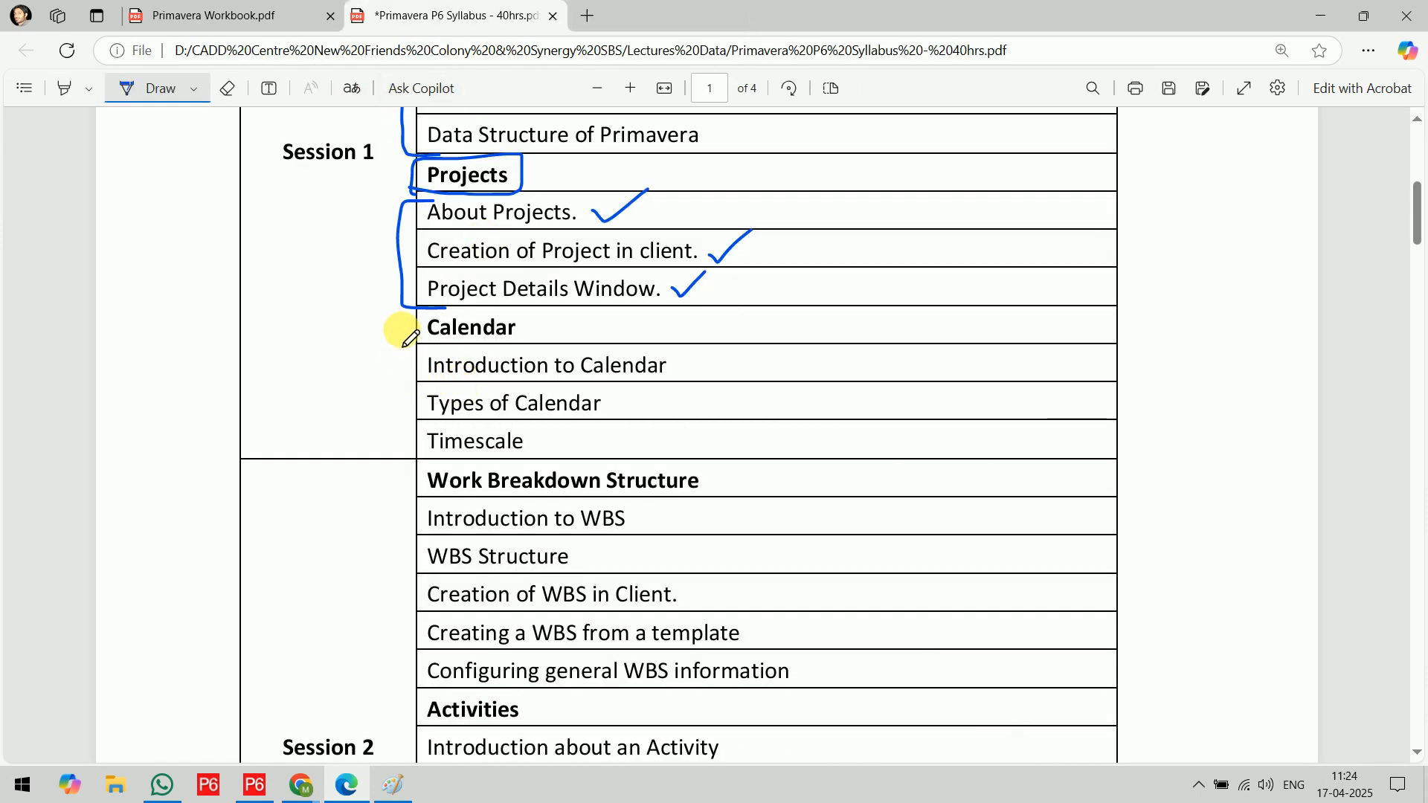
mouse_move(384, 293)
left_mouse_down()
mouse_move(415, 297)
mouse_move(385, 291)
mouse_move(432, 265)
left_mouse_up()
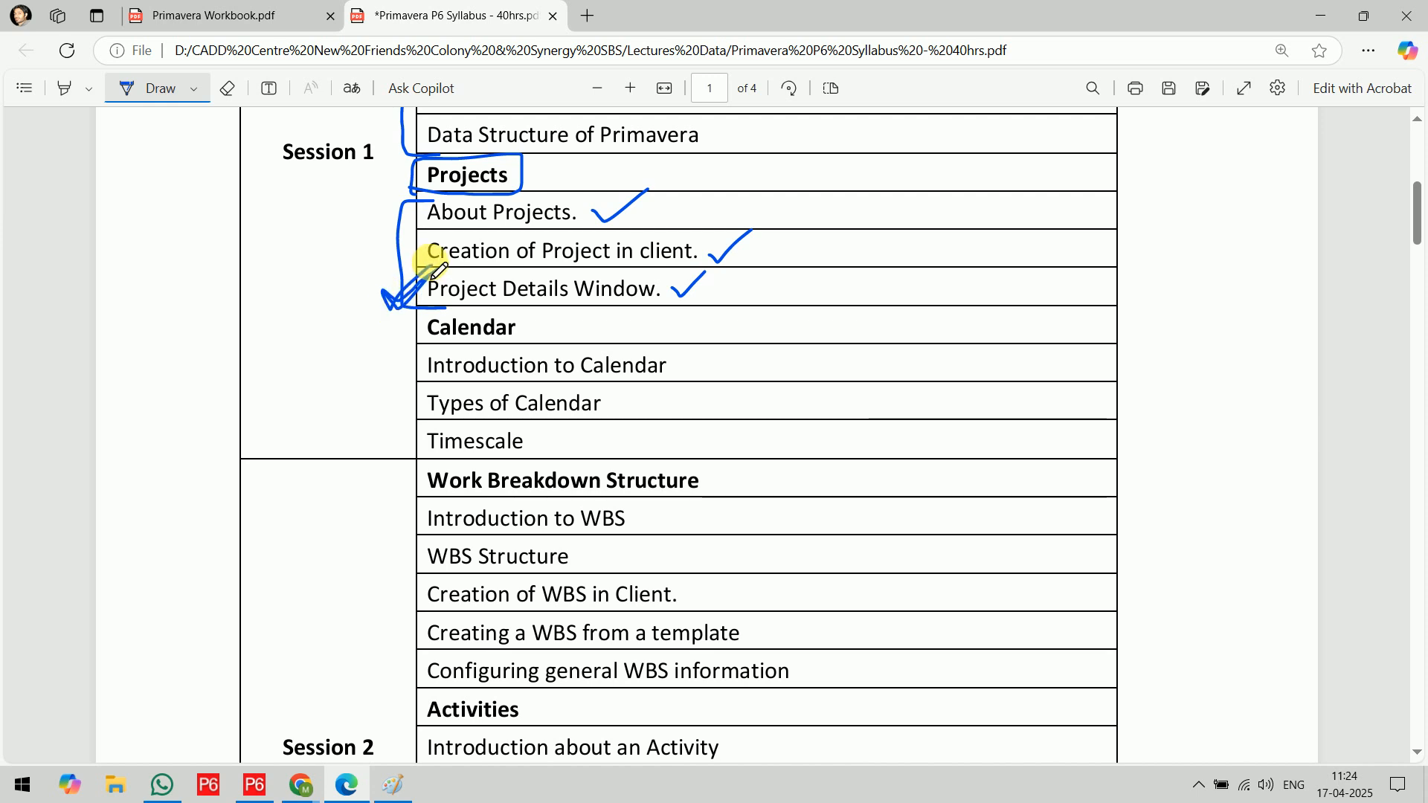
Switch back to Primavera P6 and open the General details of project DT08
left_click(386, 794)
left_click(255, 785)
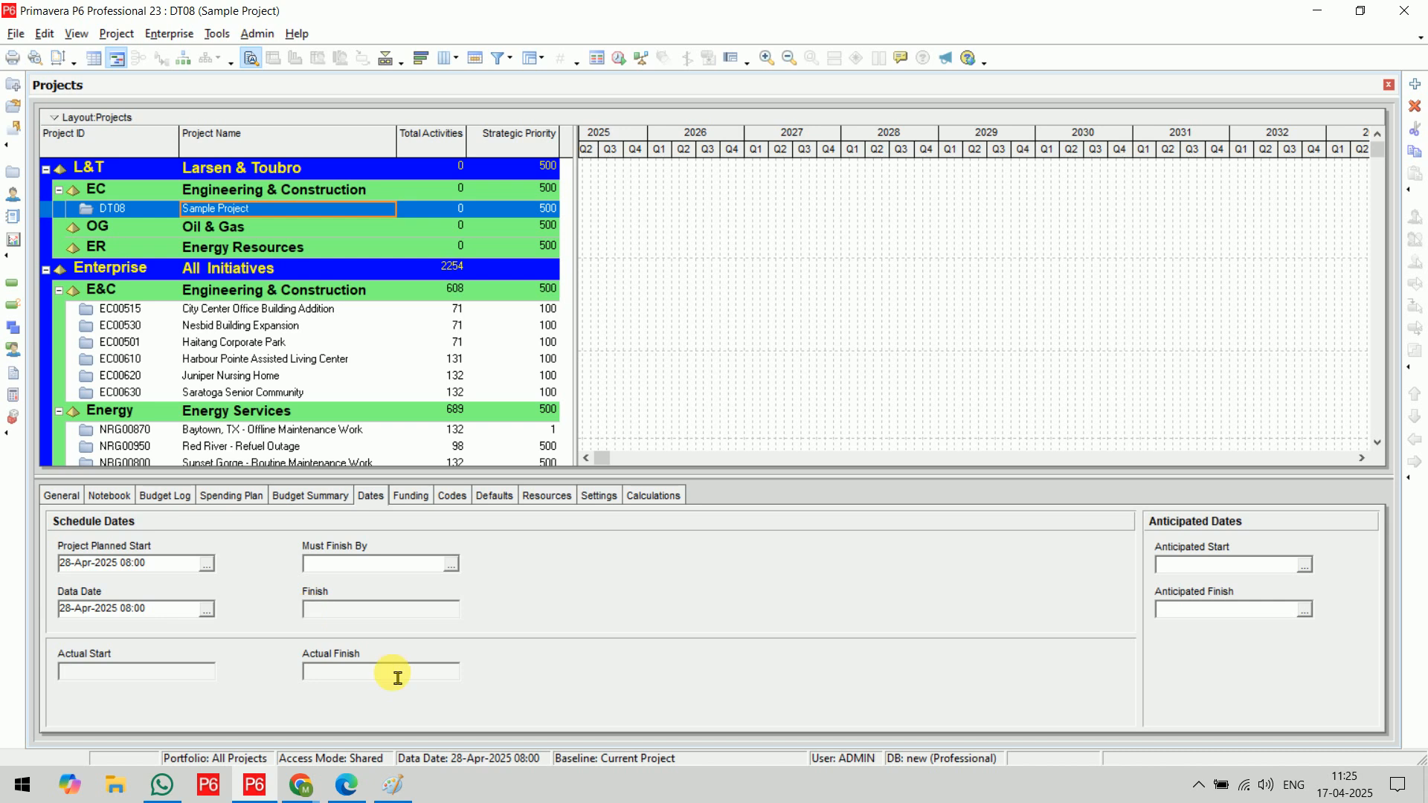
left_click(146, 215)
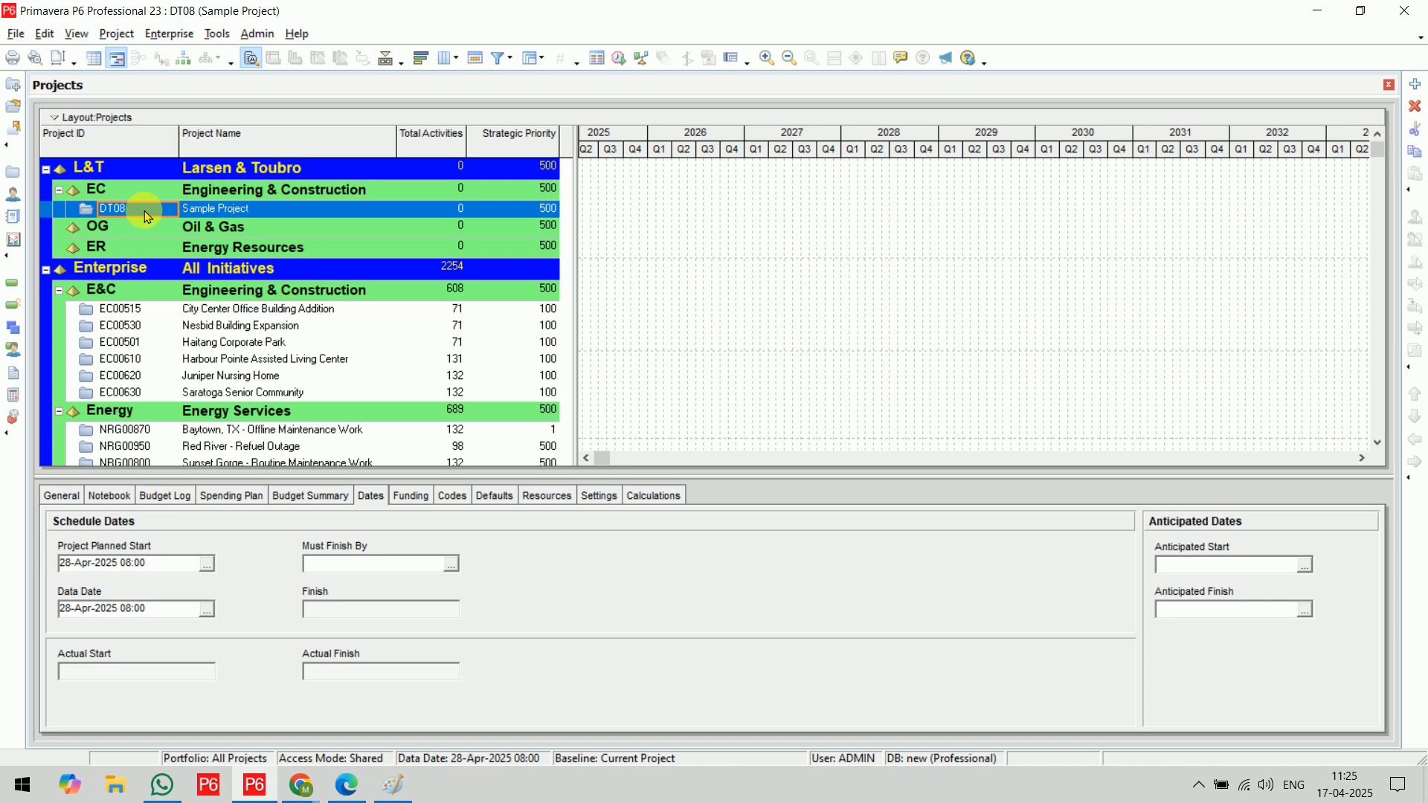
left_click(63, 497)
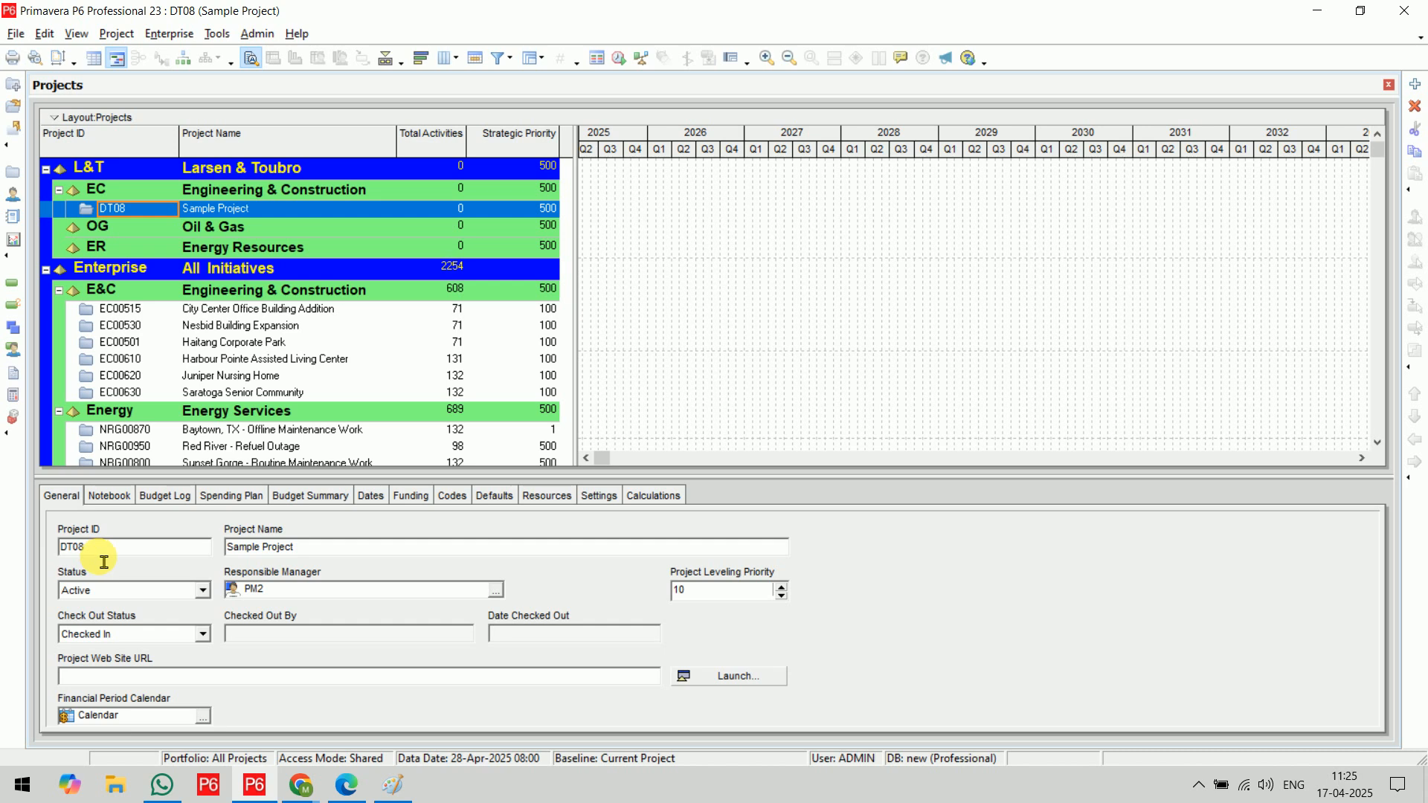
left_click(349, 552)
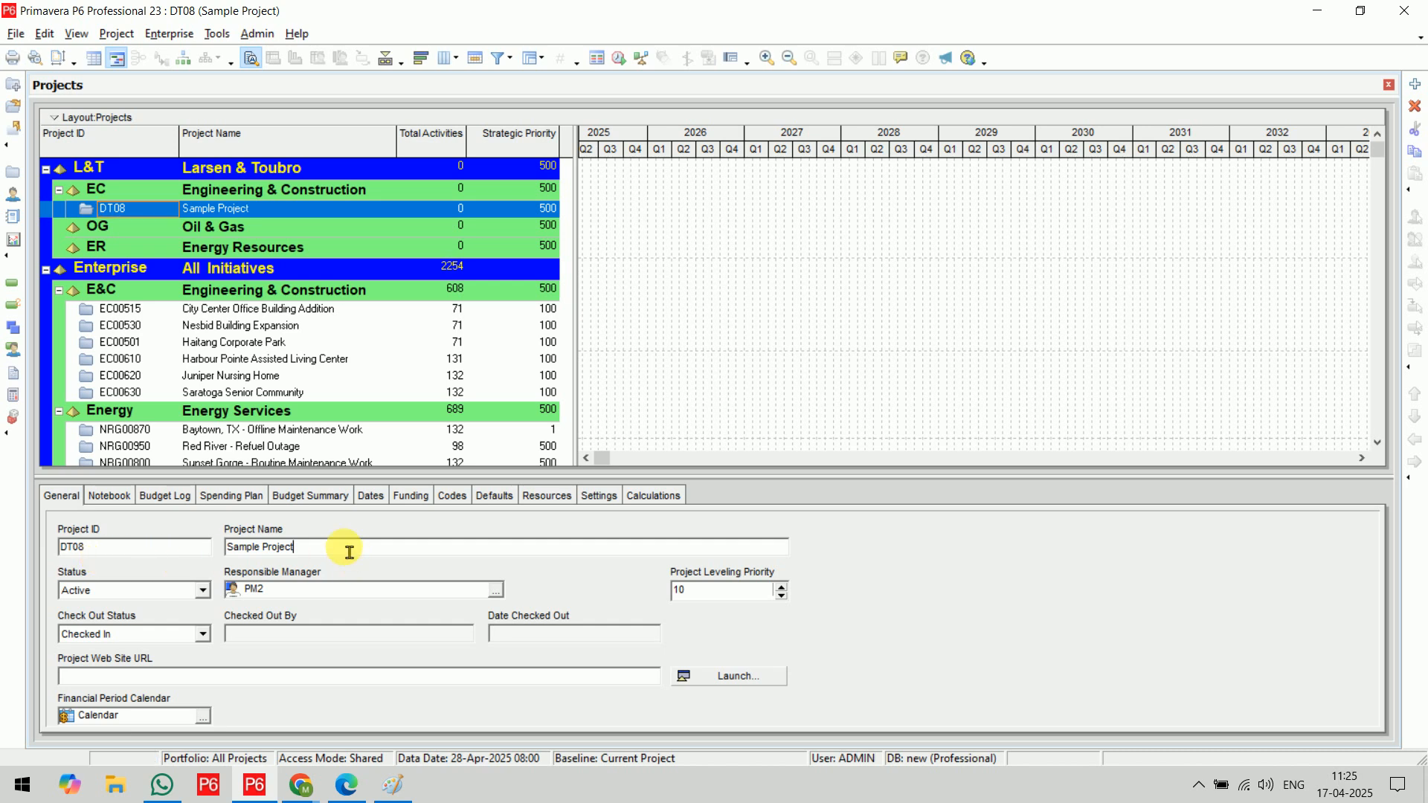
left_click(328, 592)
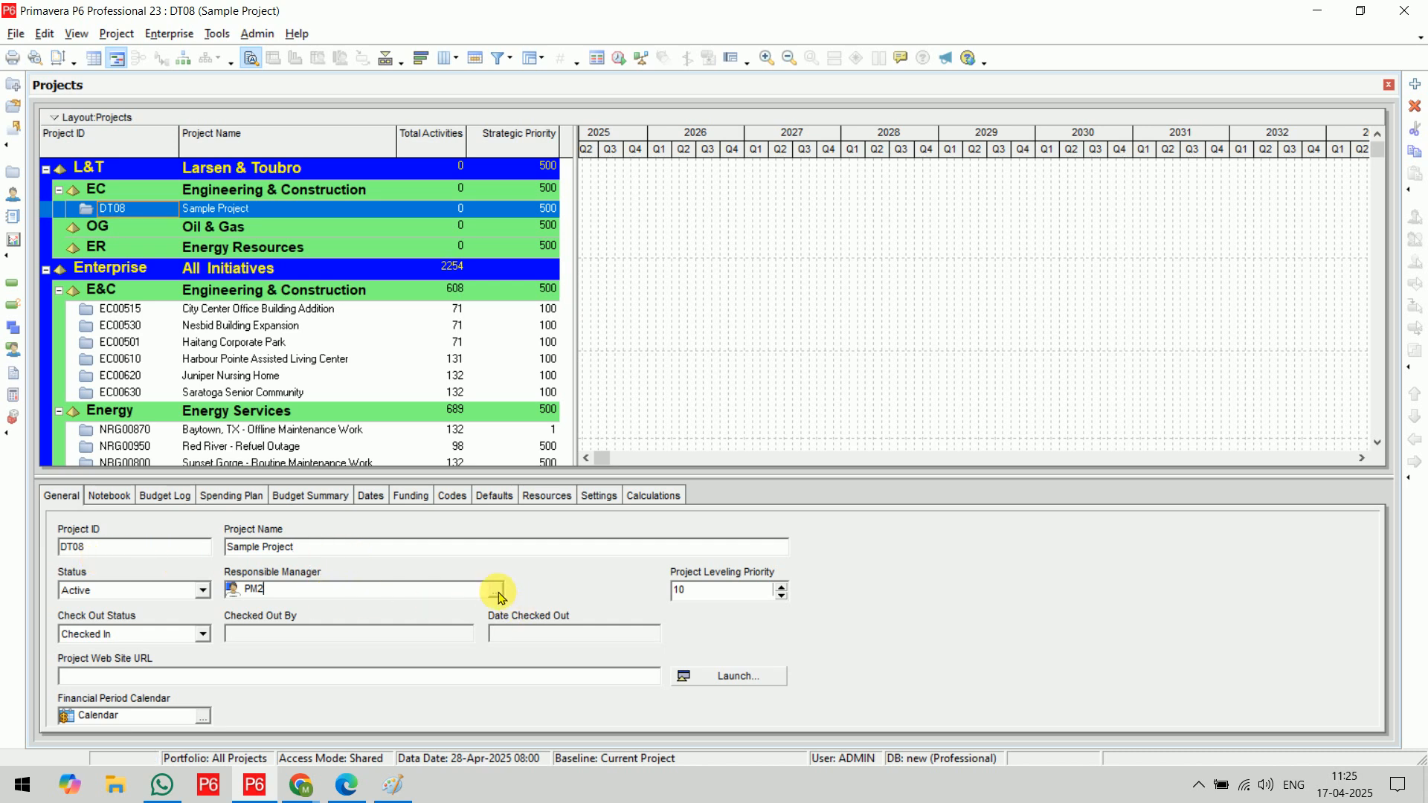
Change the selected project's ID to DT-08 in its General details
left_click(154, 556)
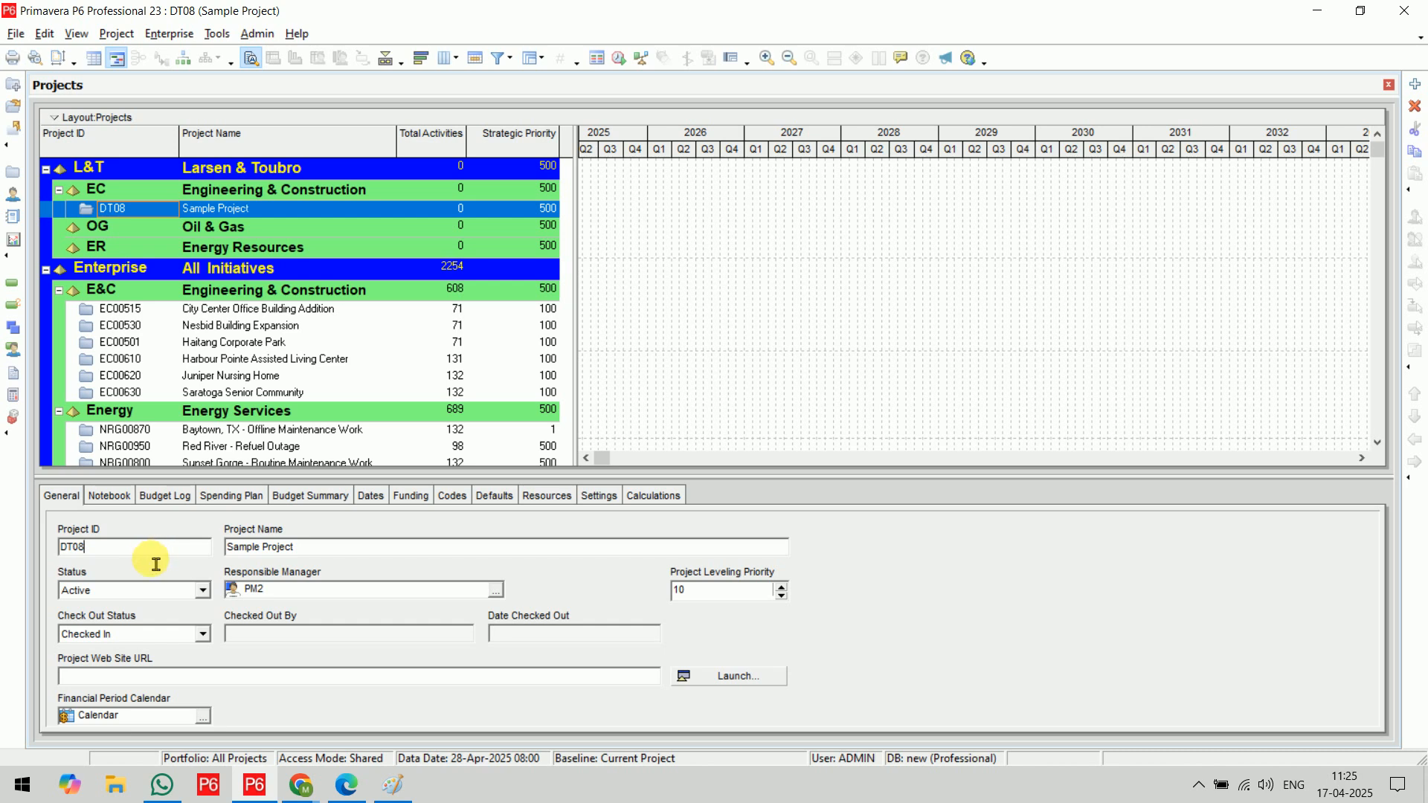
key("Left")
key("Left")
type("-")
Rename the project to Residential Building in its General details
left_click(356, 554)
left_click_drag(357, 557, 226, 551)
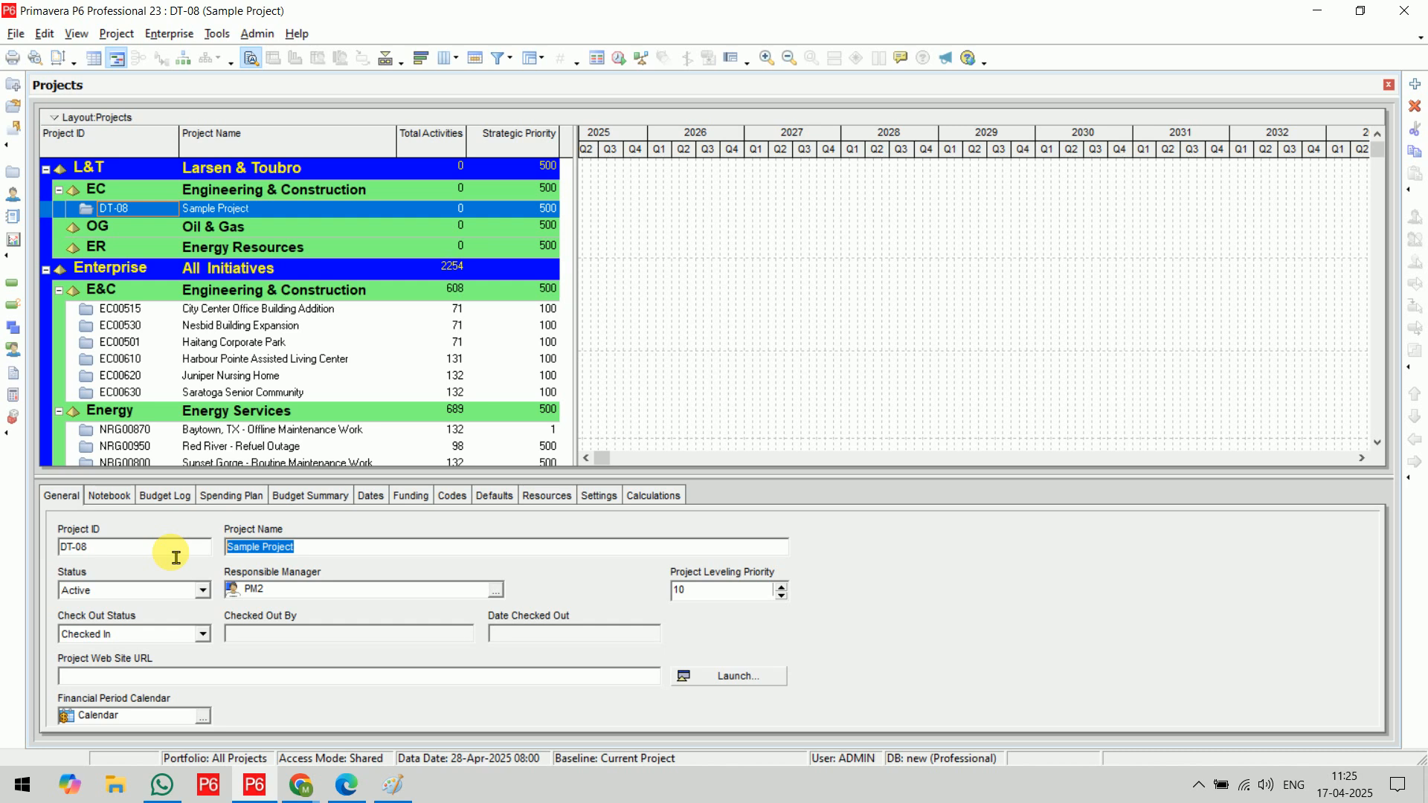
type("Residenti")
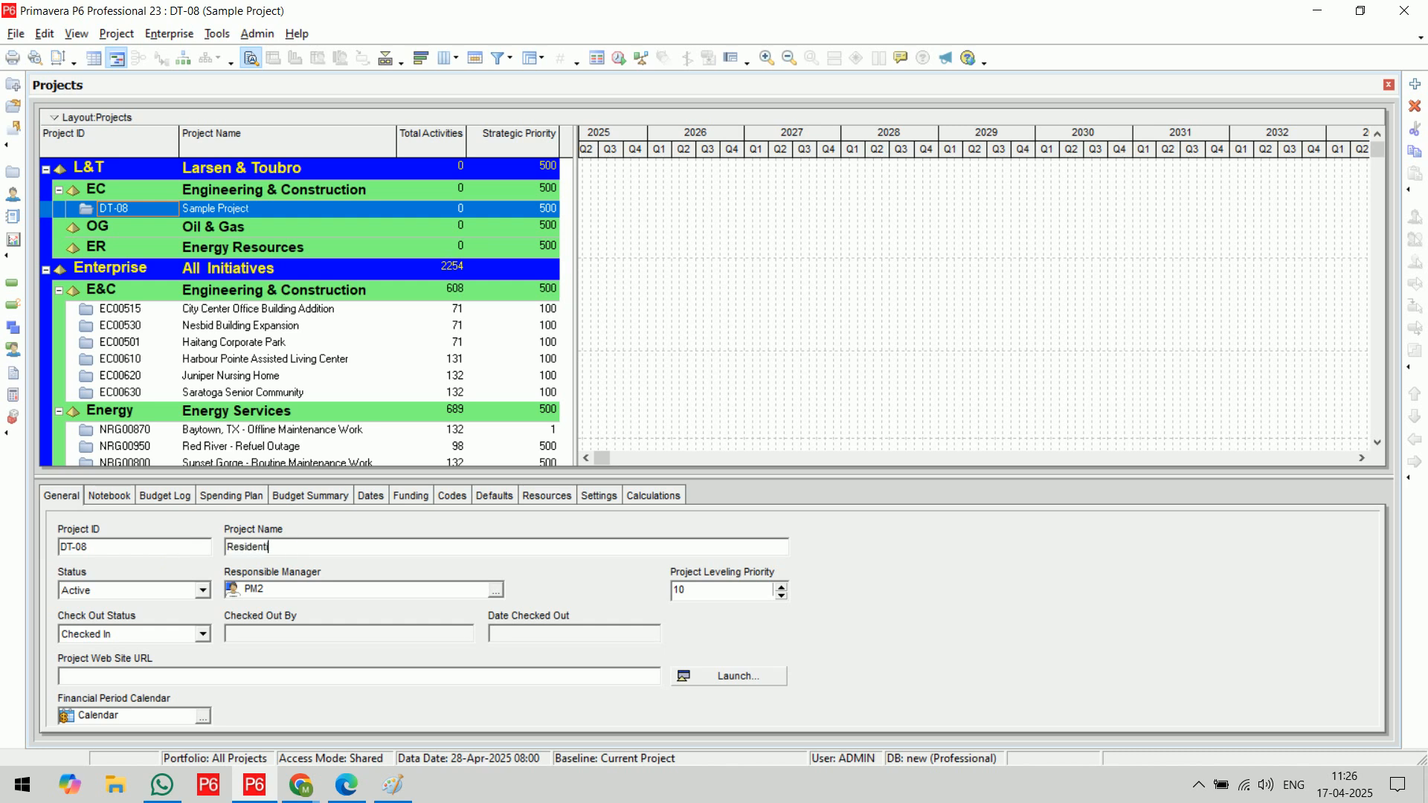
type("al Building")
left_click(177, 558)
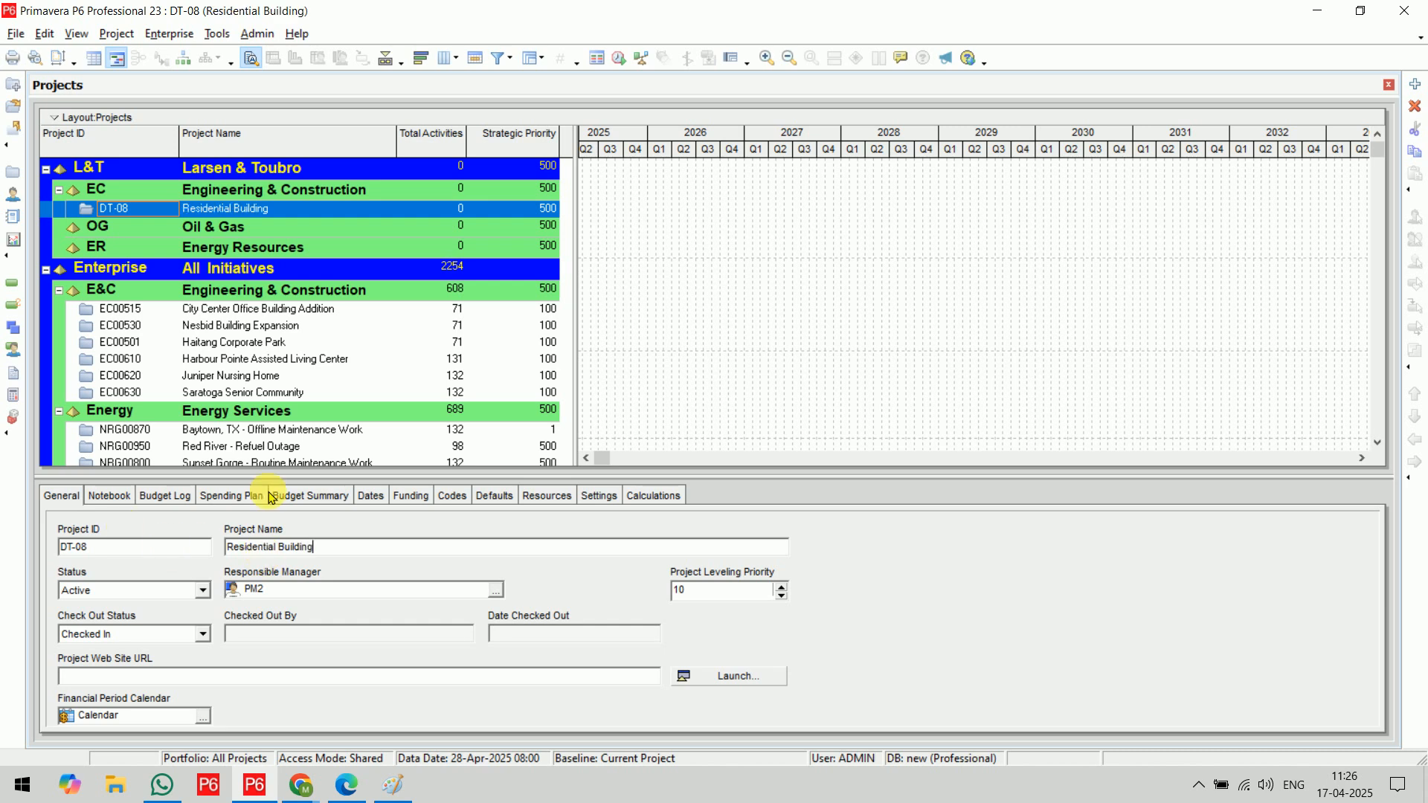
Change the Residential Building project's responsible manager to PM3
left_click(495, 590)
left_click(665, 441)
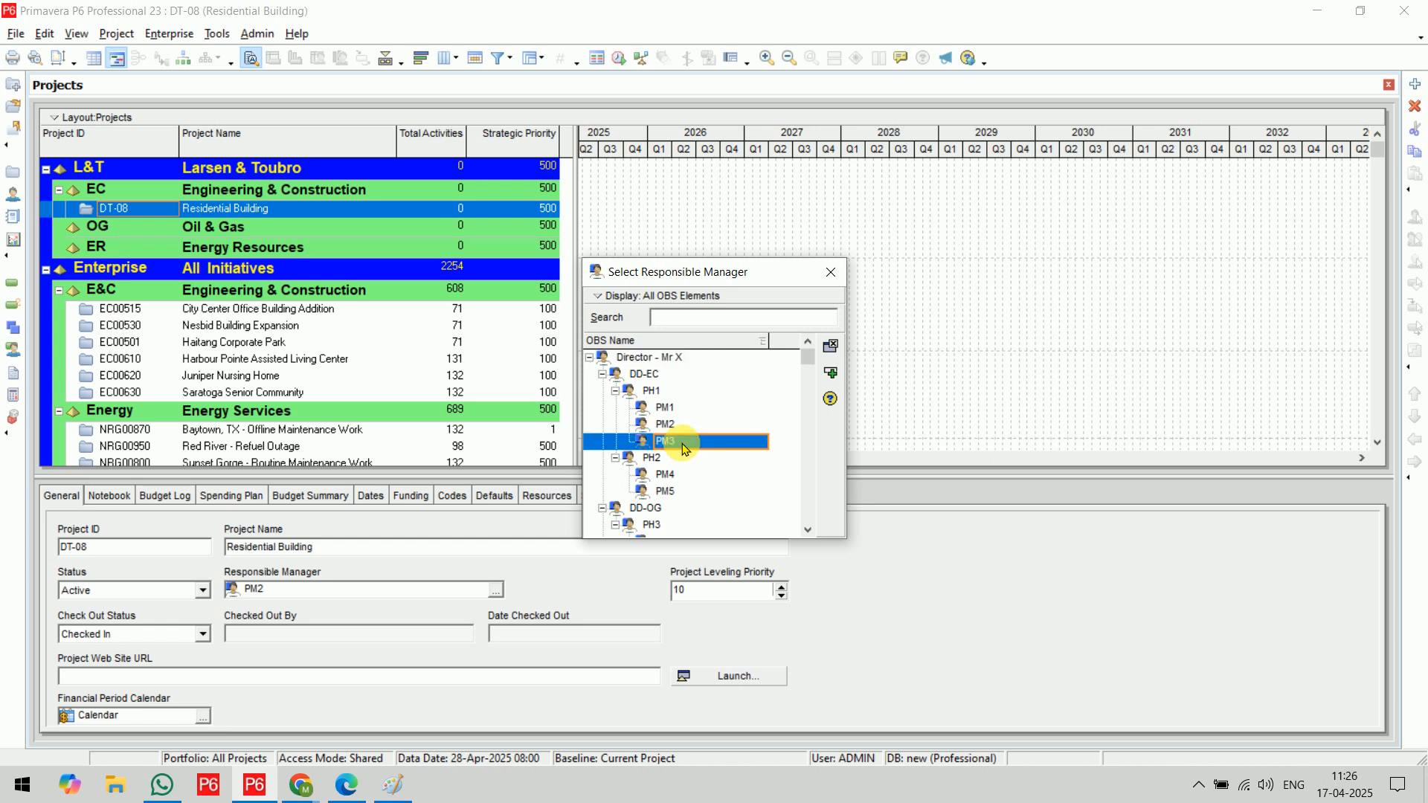
left_click(830, 372)
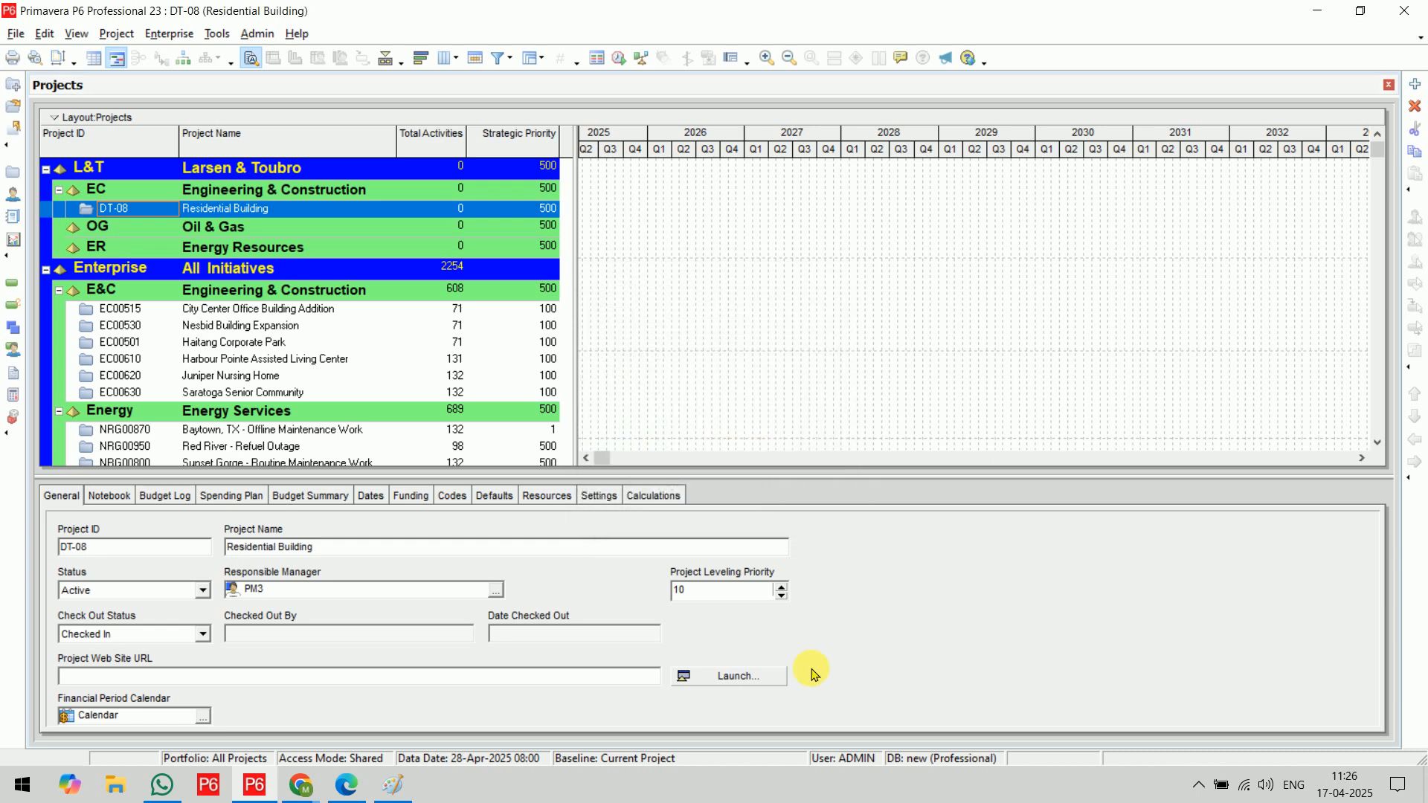
Show the Residential Building project's Dates details and view the Project Planned Start calendar without changing the date
left_click(372, 496)
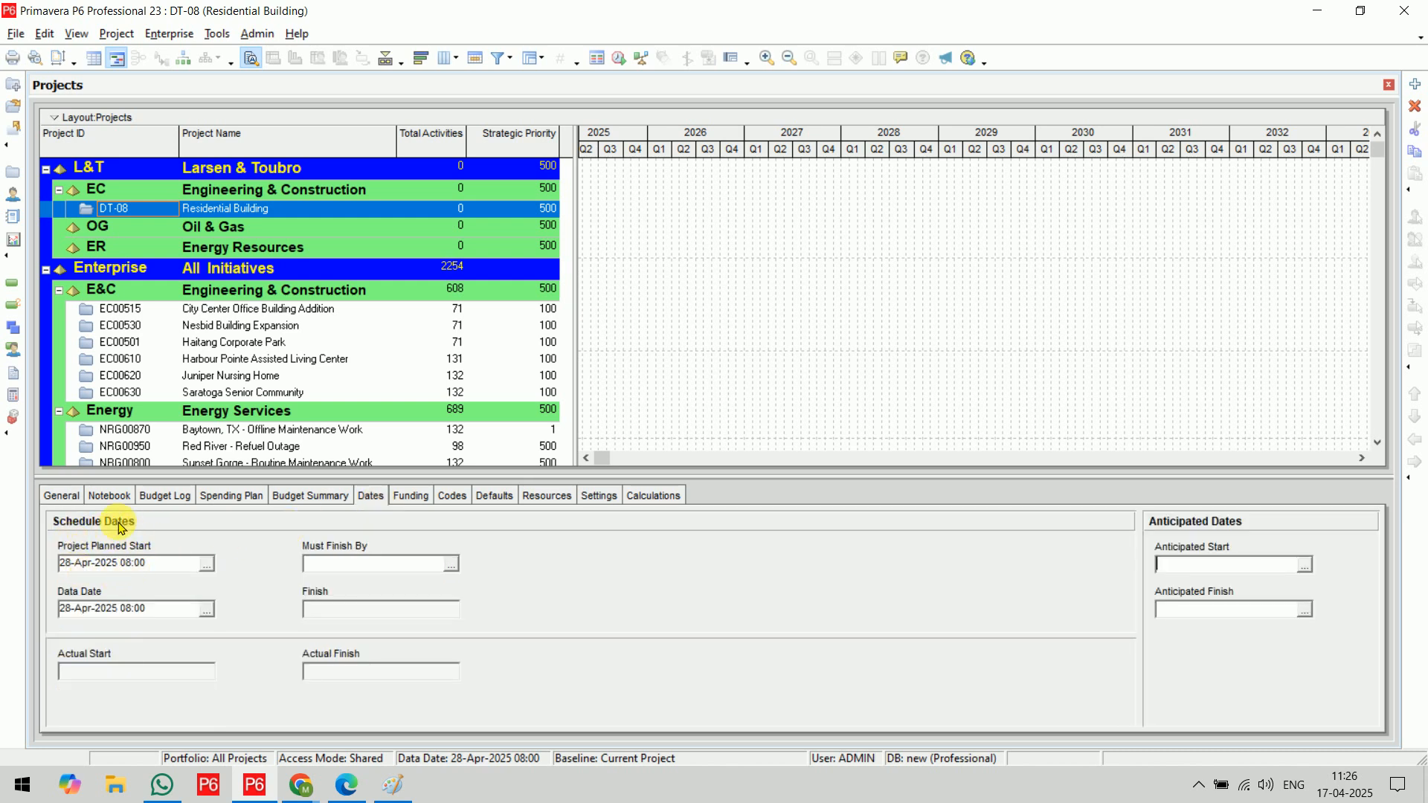
left_click(207, 565)
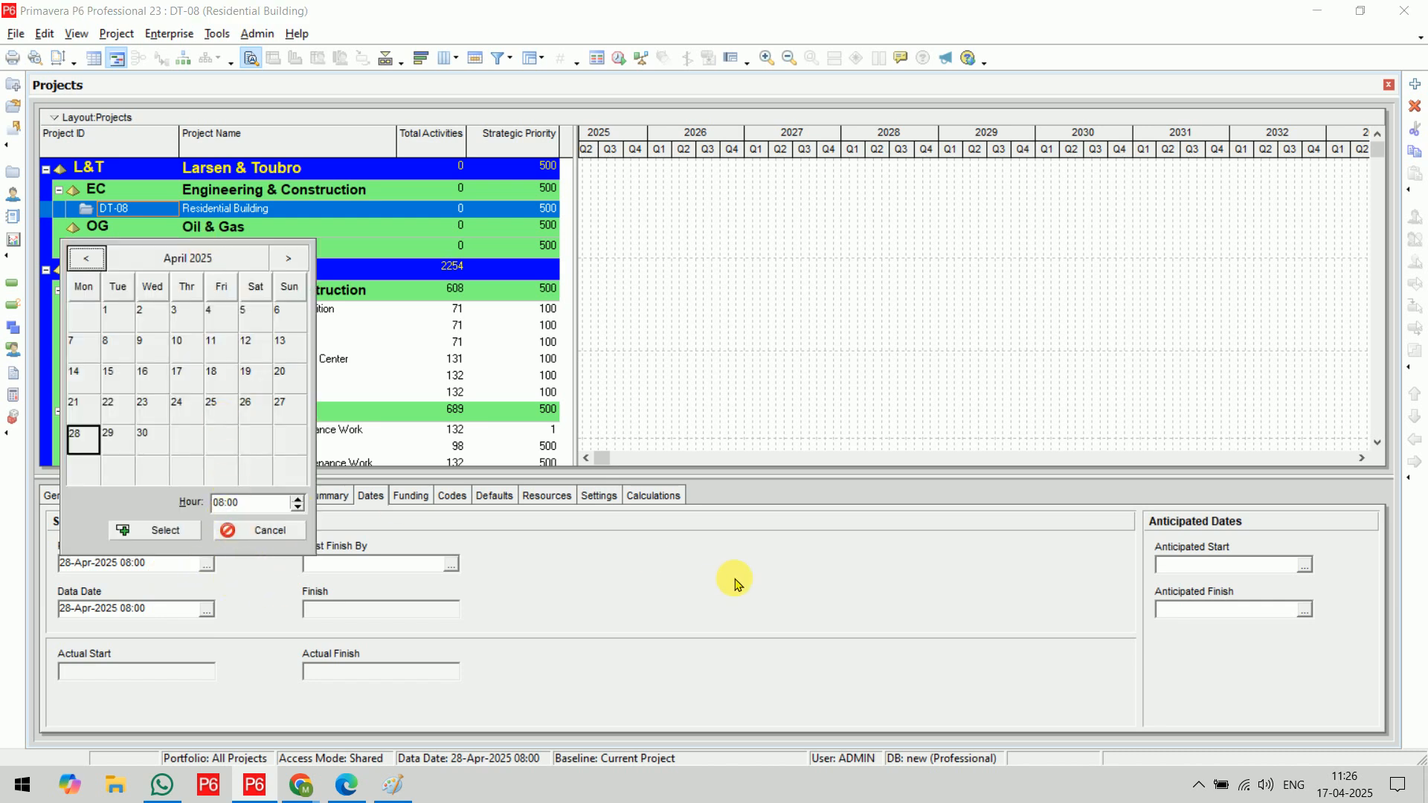
left_click(278, 532)
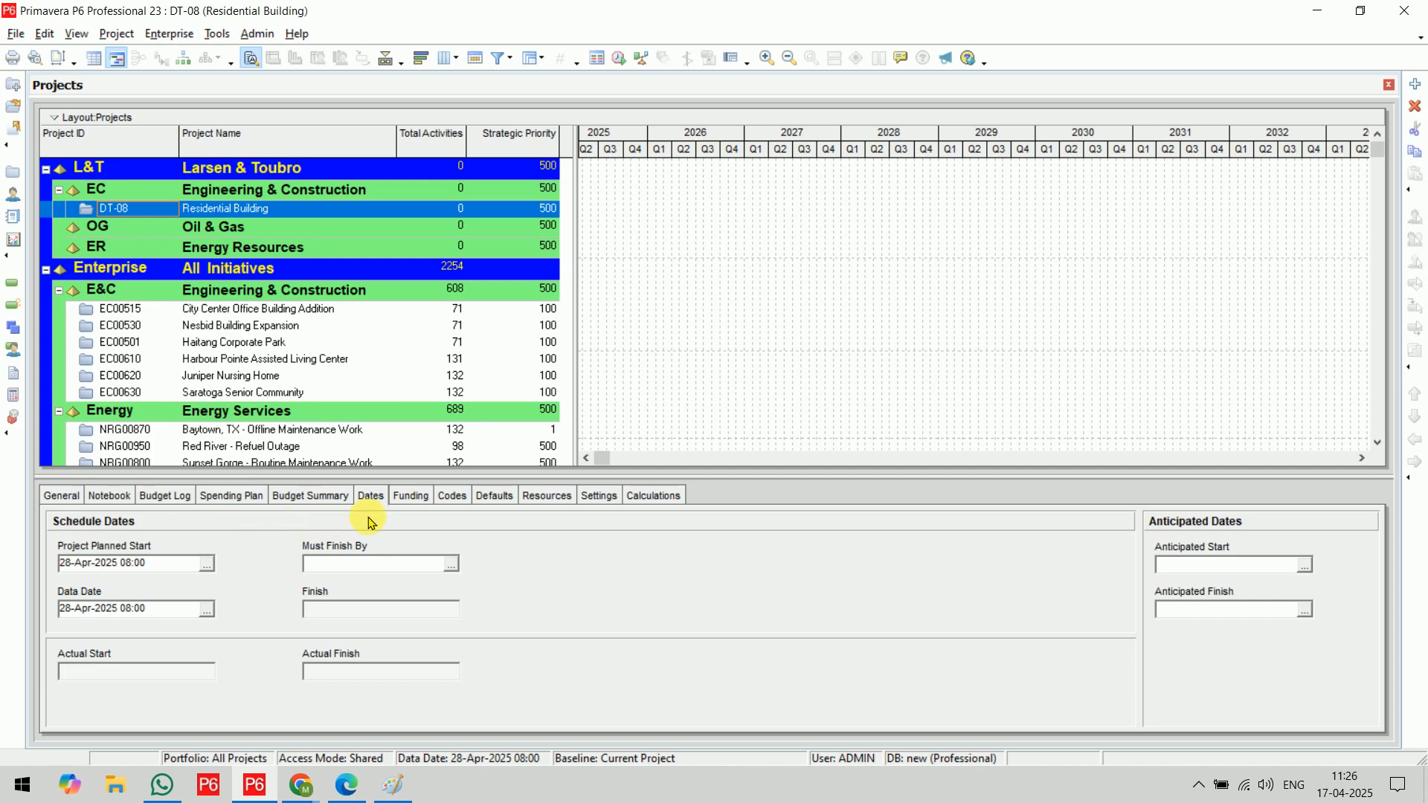
Show the project's Defaults for New Activities, enlarge the details area and highlight the default calendar
left_click(504, 508)
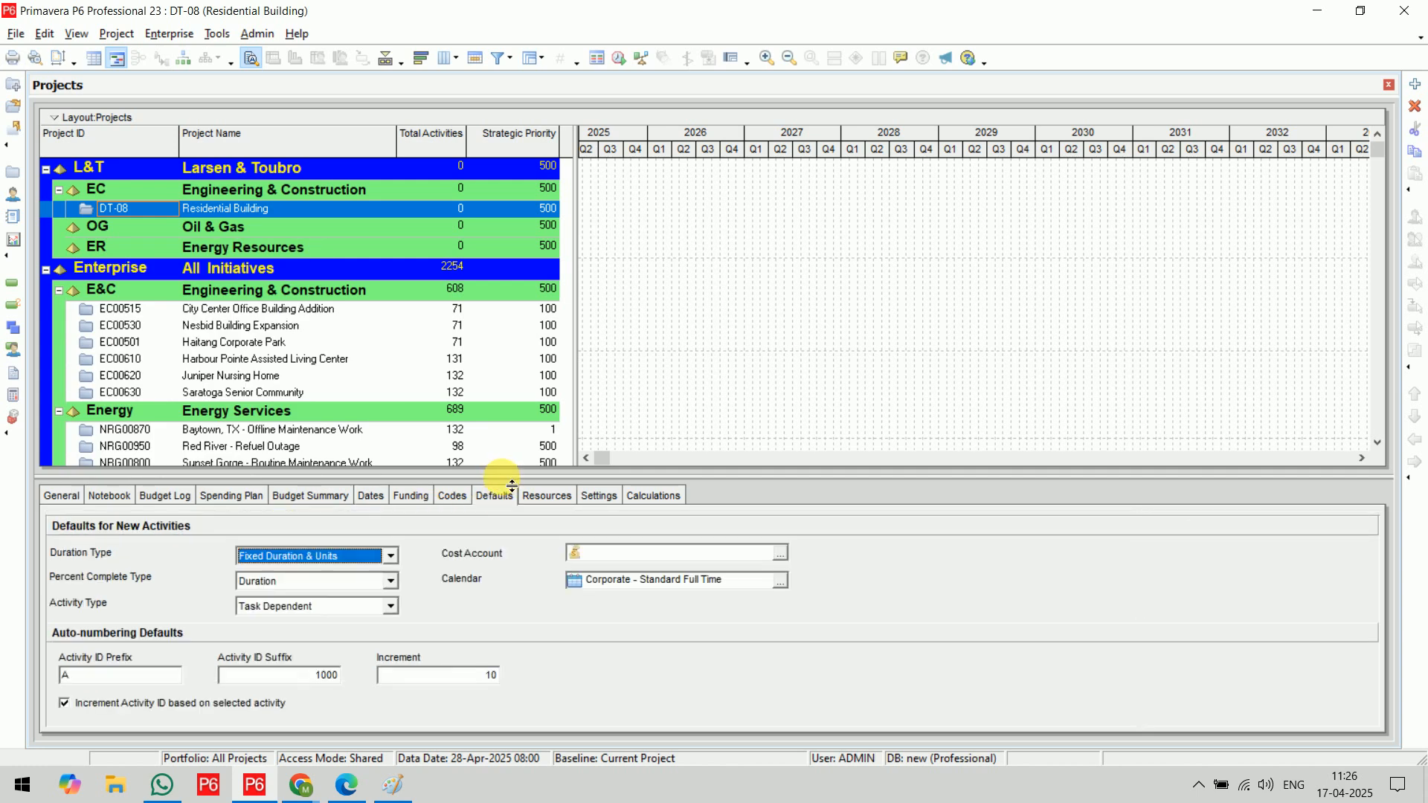
left_click_drag(498, 476, 514, 444)
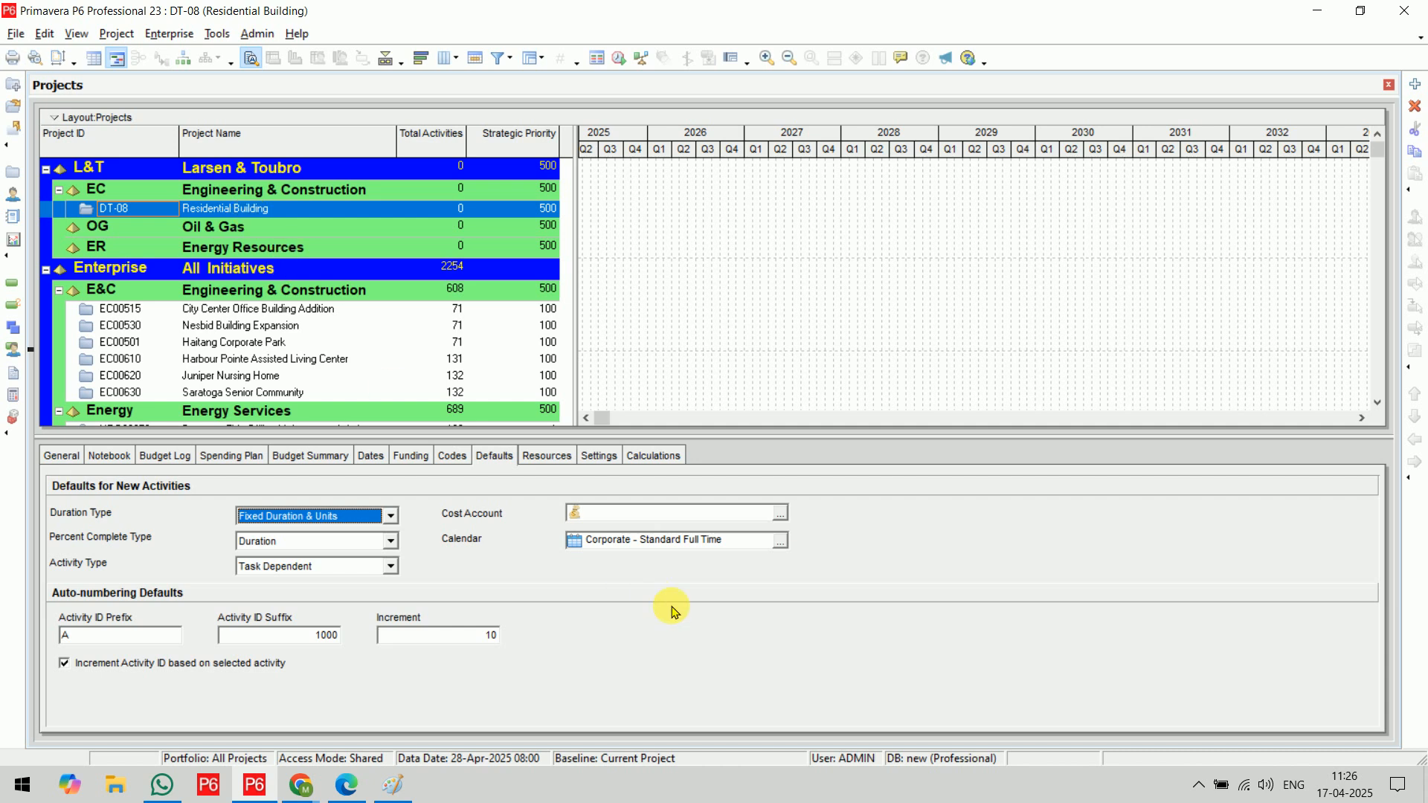
left_click_drag(737, 548, 563, 546)
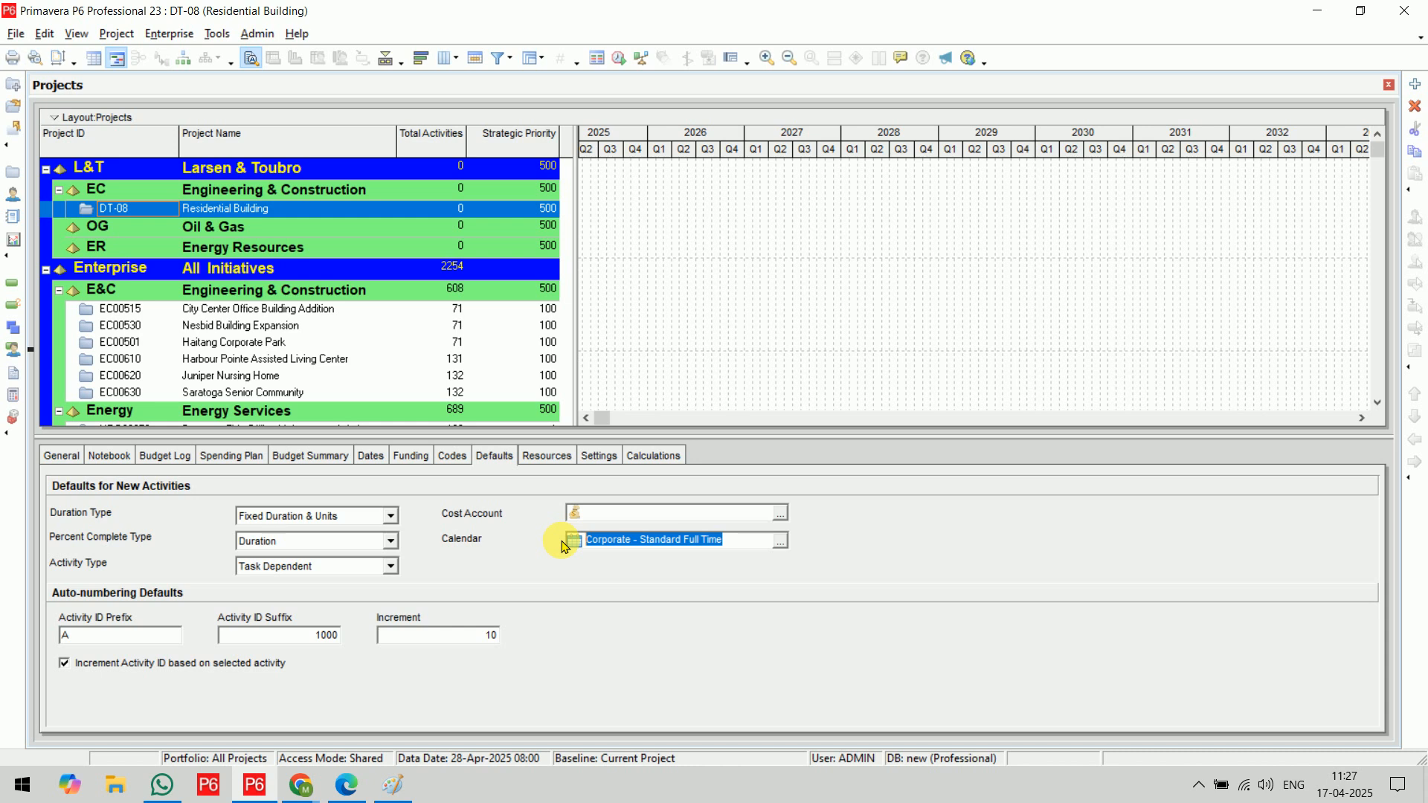
In File Explorer, open the STAMP-R1 construction programme and BIM guidelines PDF from Lectures Data, and minimize the folder window
left_click(117, 780)
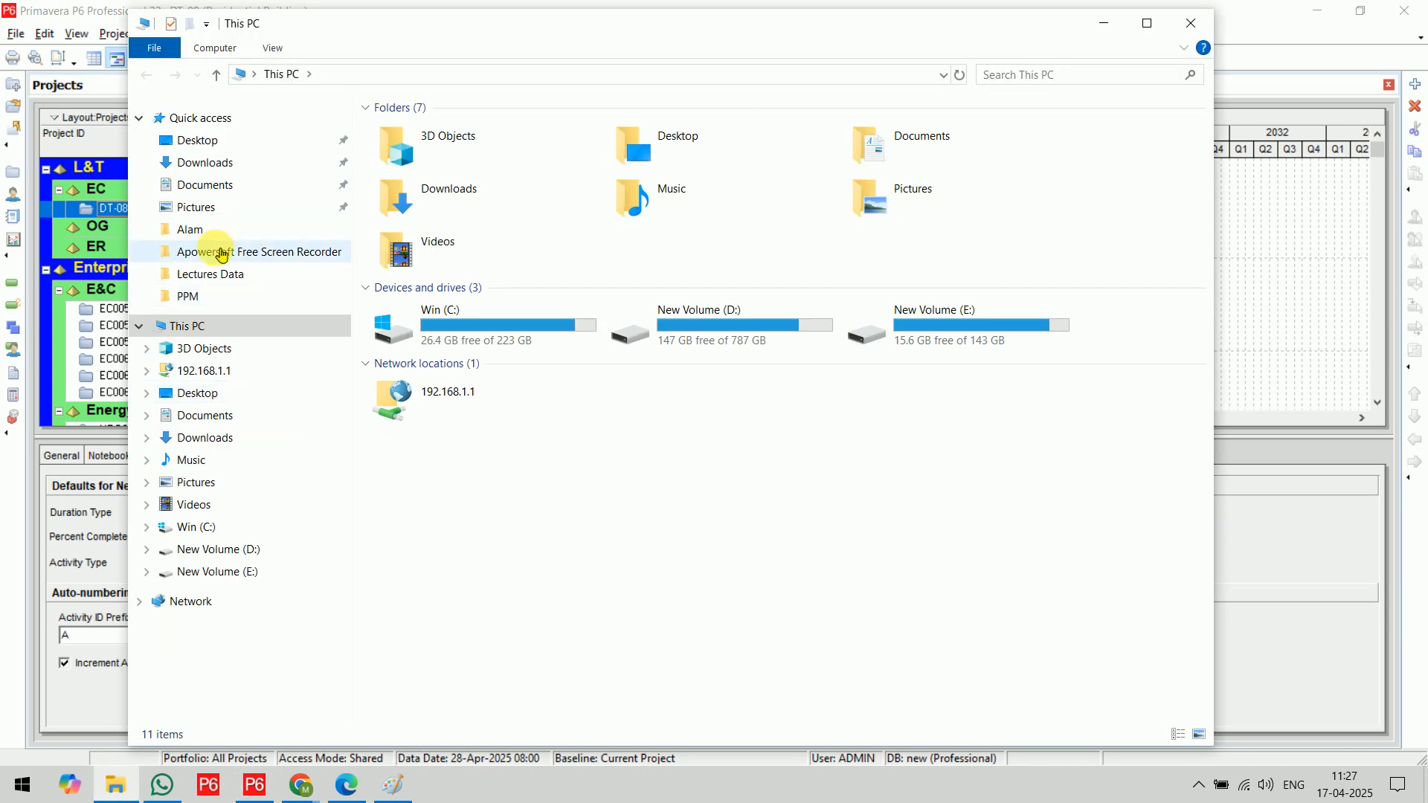
left_click(214, 274)
scroll(789, 485, "down", 10)
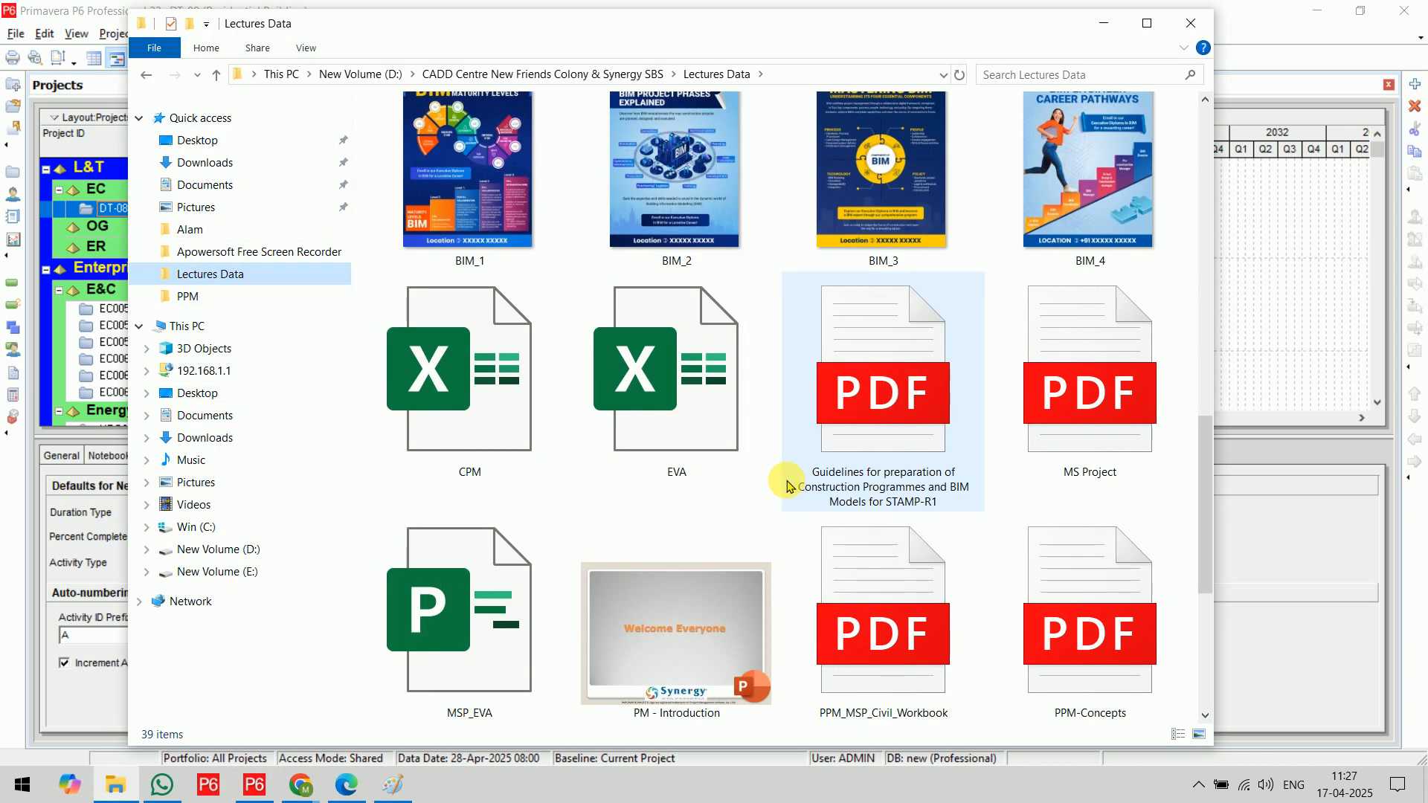
left_click(839, 460)
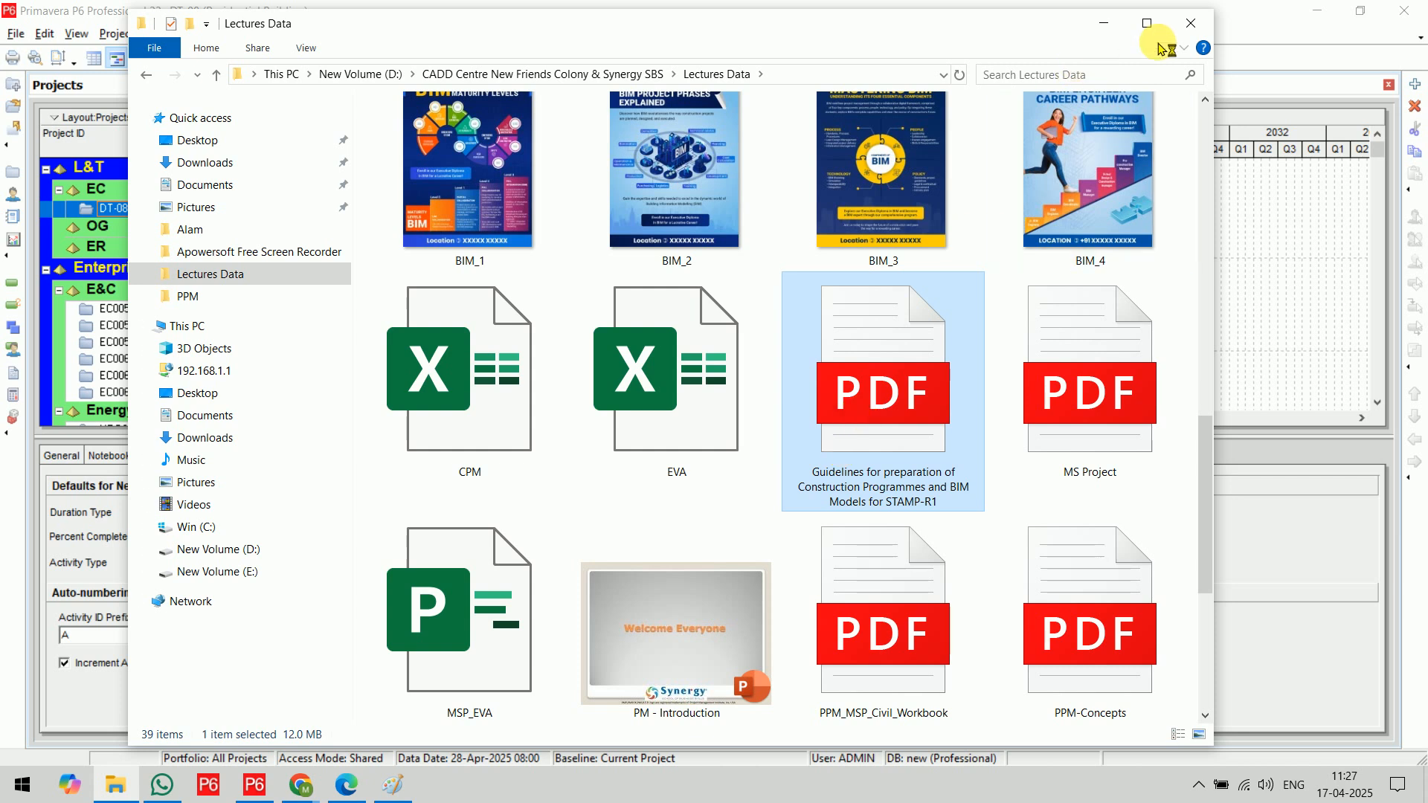
left_click(1089, 26)
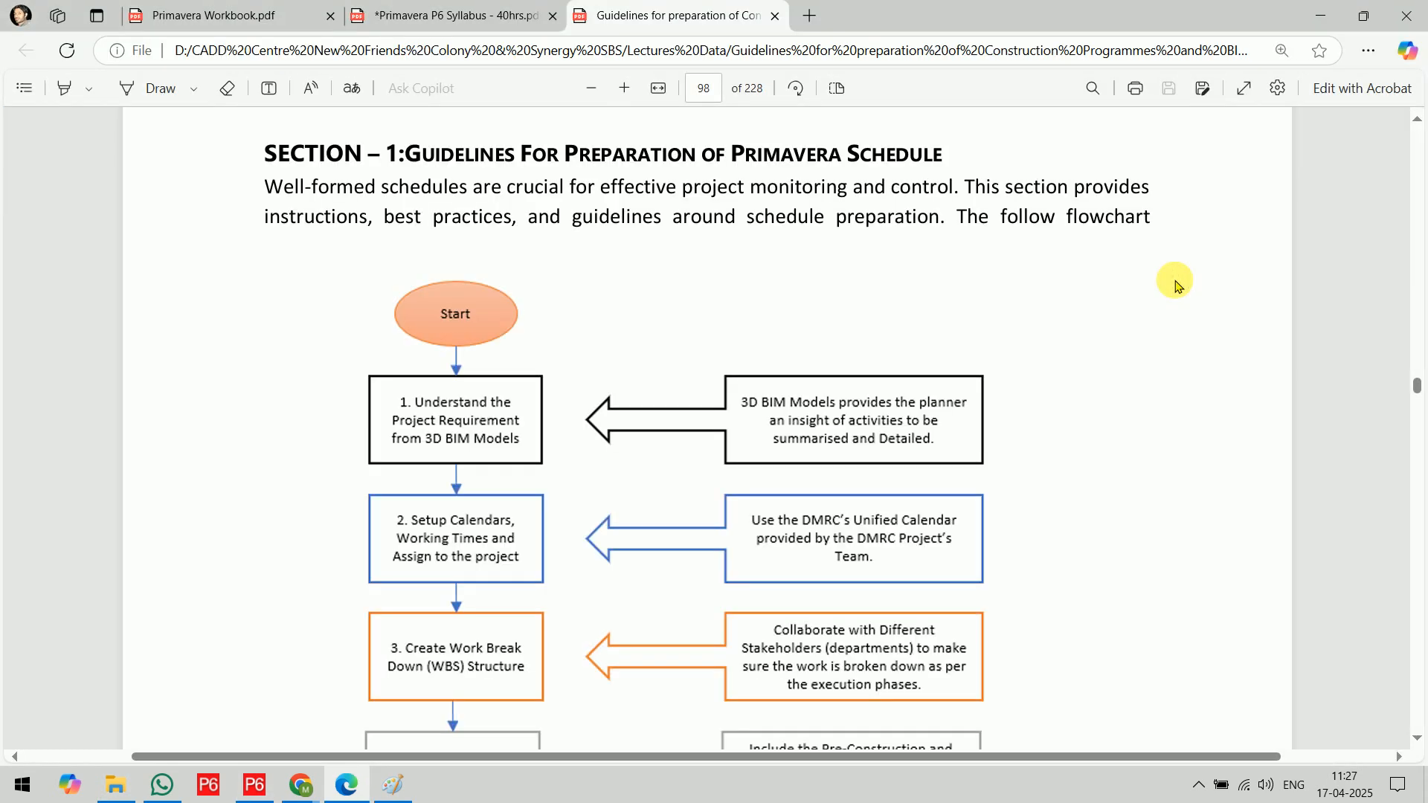
Mark the Section 1 heading with the Draw pen and outline the 1.2 Calendars and Working Times heading
left_click(159, 88)
mouse_move(408, 162)
left_mouse_down()
mouse_move(831, 165)
mouse_move(962, 148)
mouse_move(719, 143)
mouse_move(789, 175)
left_mouse_up()
scroll(784, 260, "down", 15)
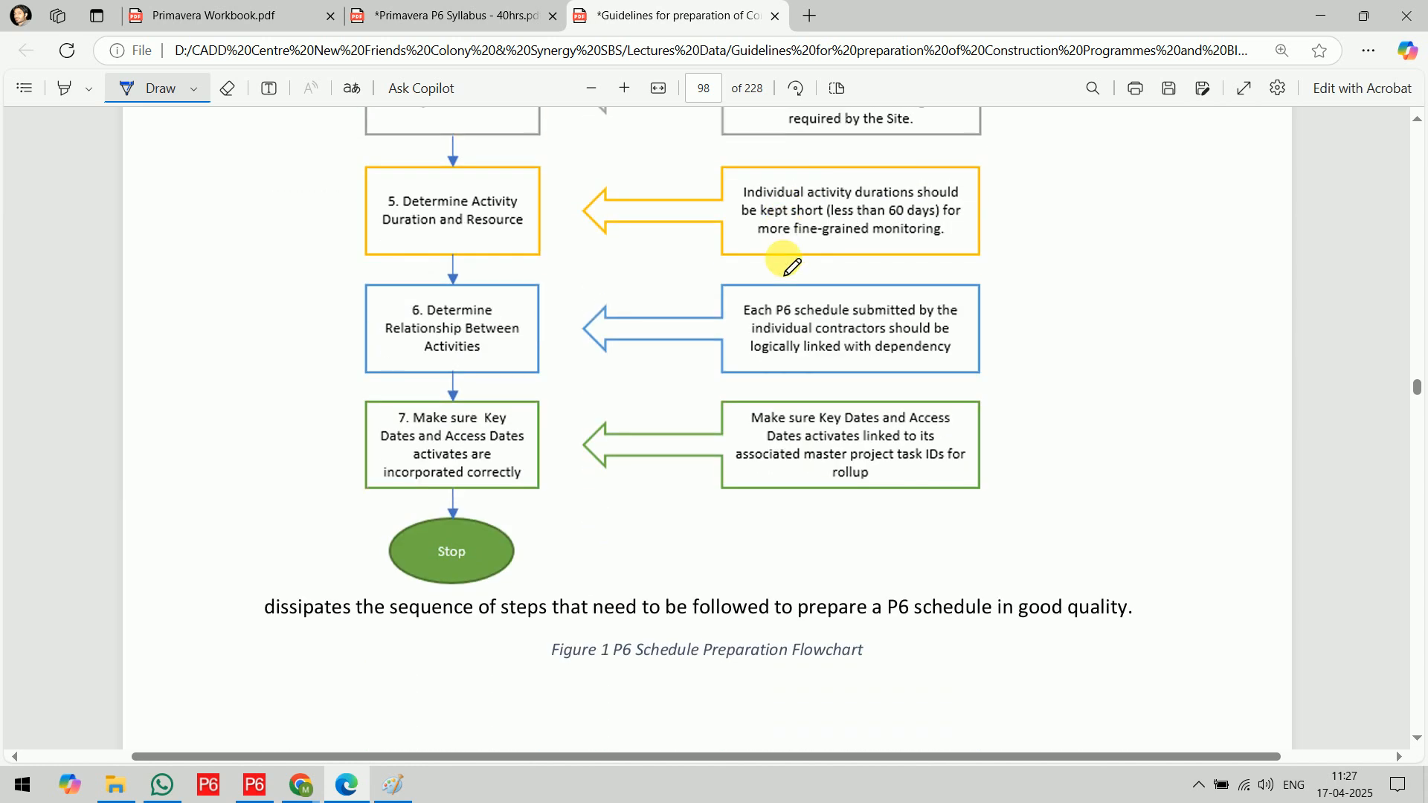
scroll(785, 262, "down", 5)
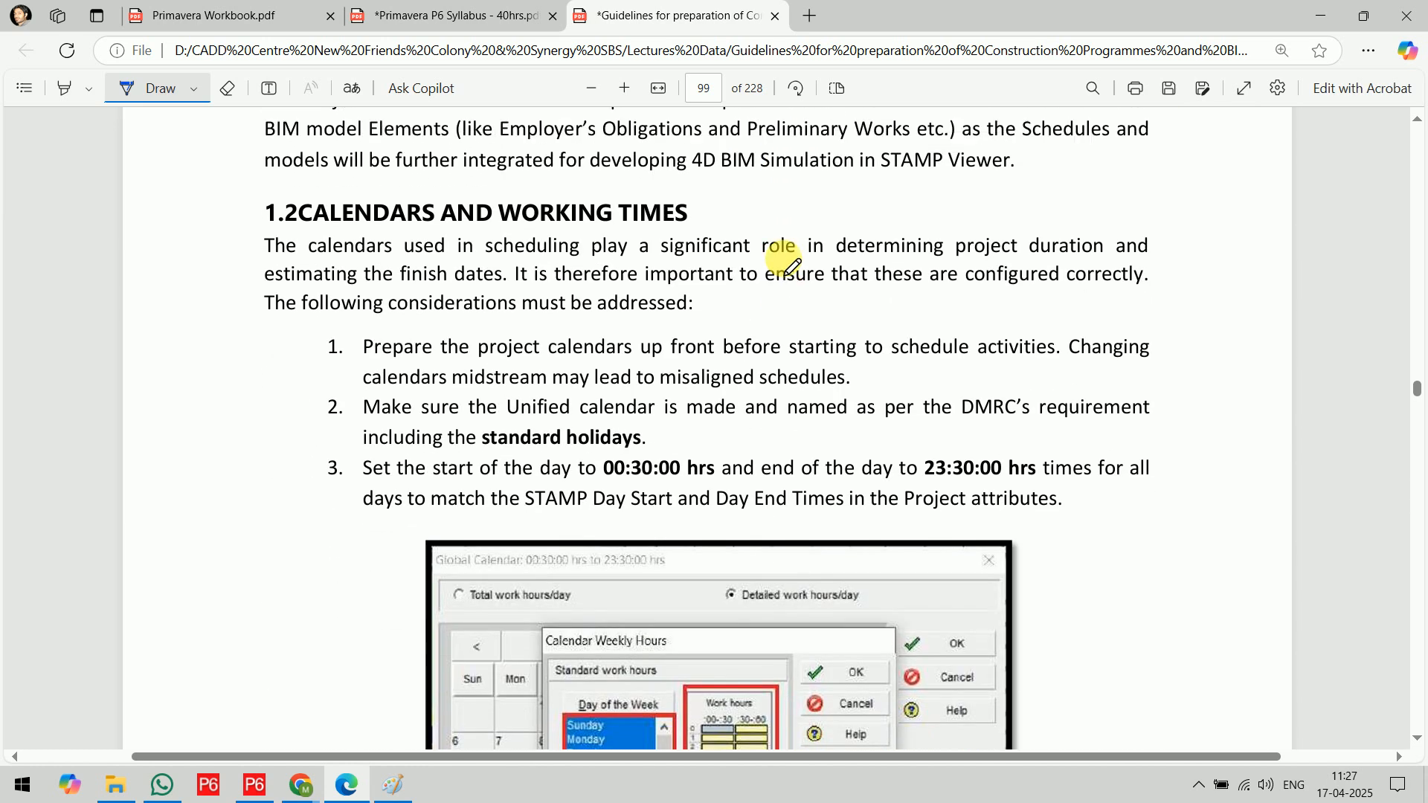
scroll(784, 259, "down", 4)
mouse_move(253, 179)
left_mouse_down()
mouse_move(693, 158)
mouse_move(267, 156)
mouse_move(257, 183)
left_mouse_up()
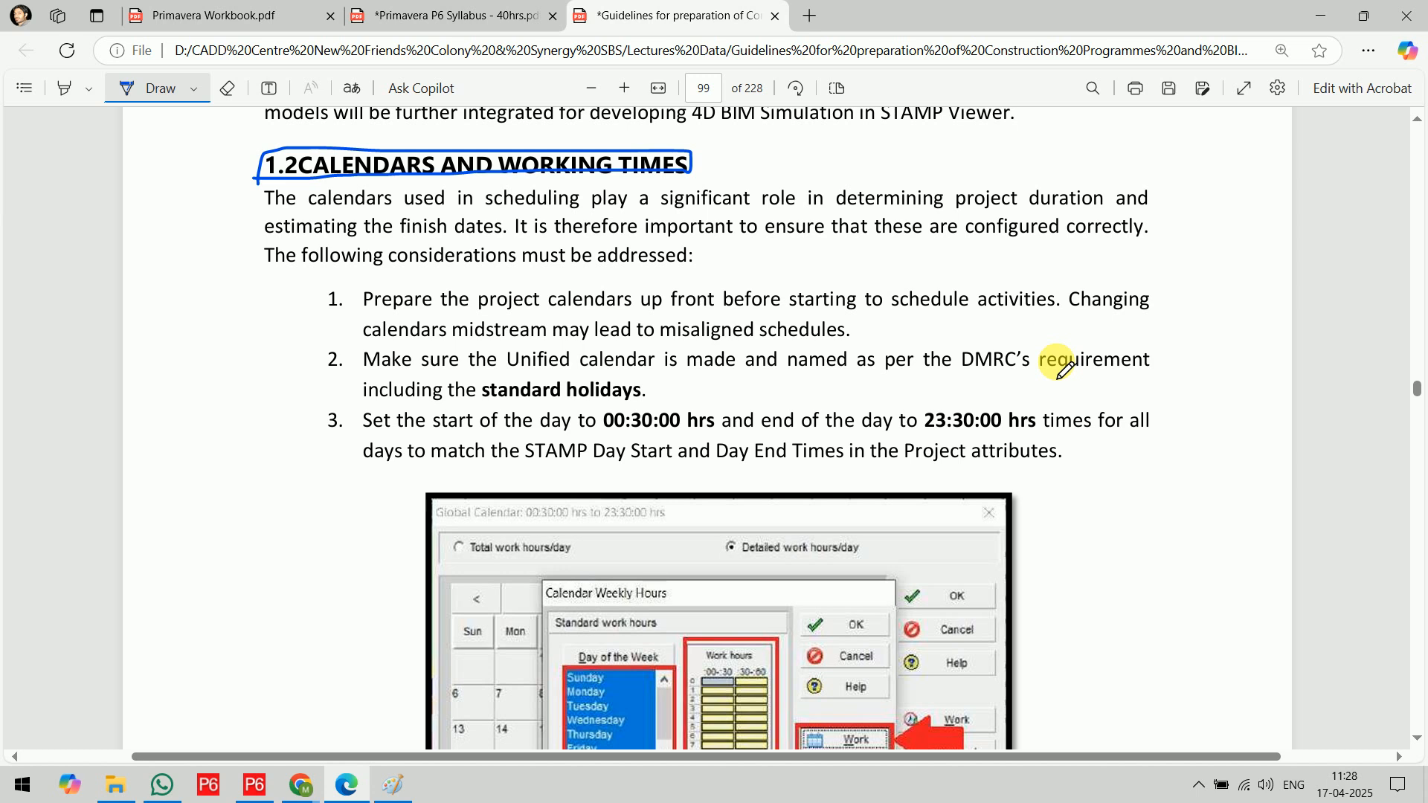
Underline the 00:30:00 hrs and 23:30:00 hrs day times and tick the four hours-per-period fields in Figure 3
left_click_drag(595, 438, 712, 434)
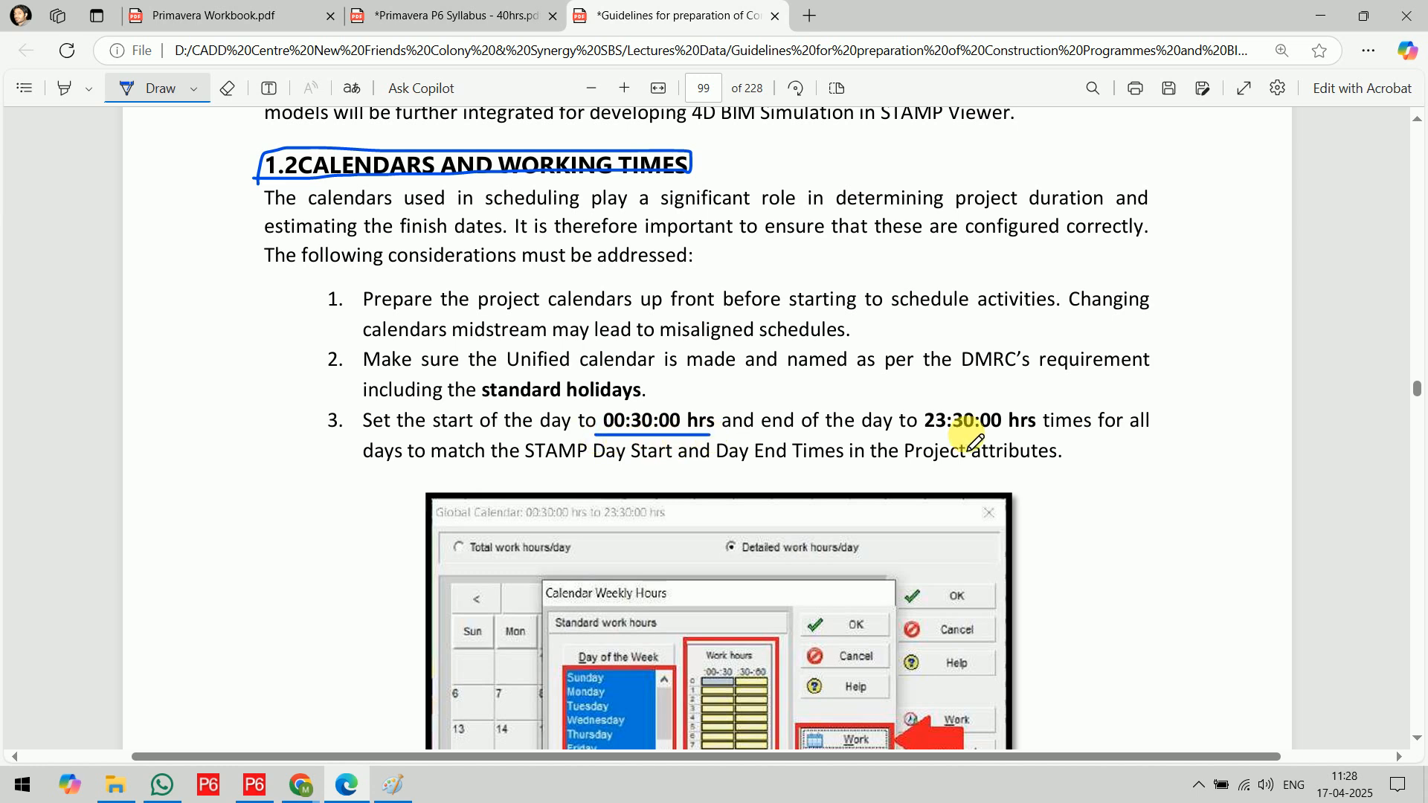
left_click_drag(914, 434, 1009, 436)
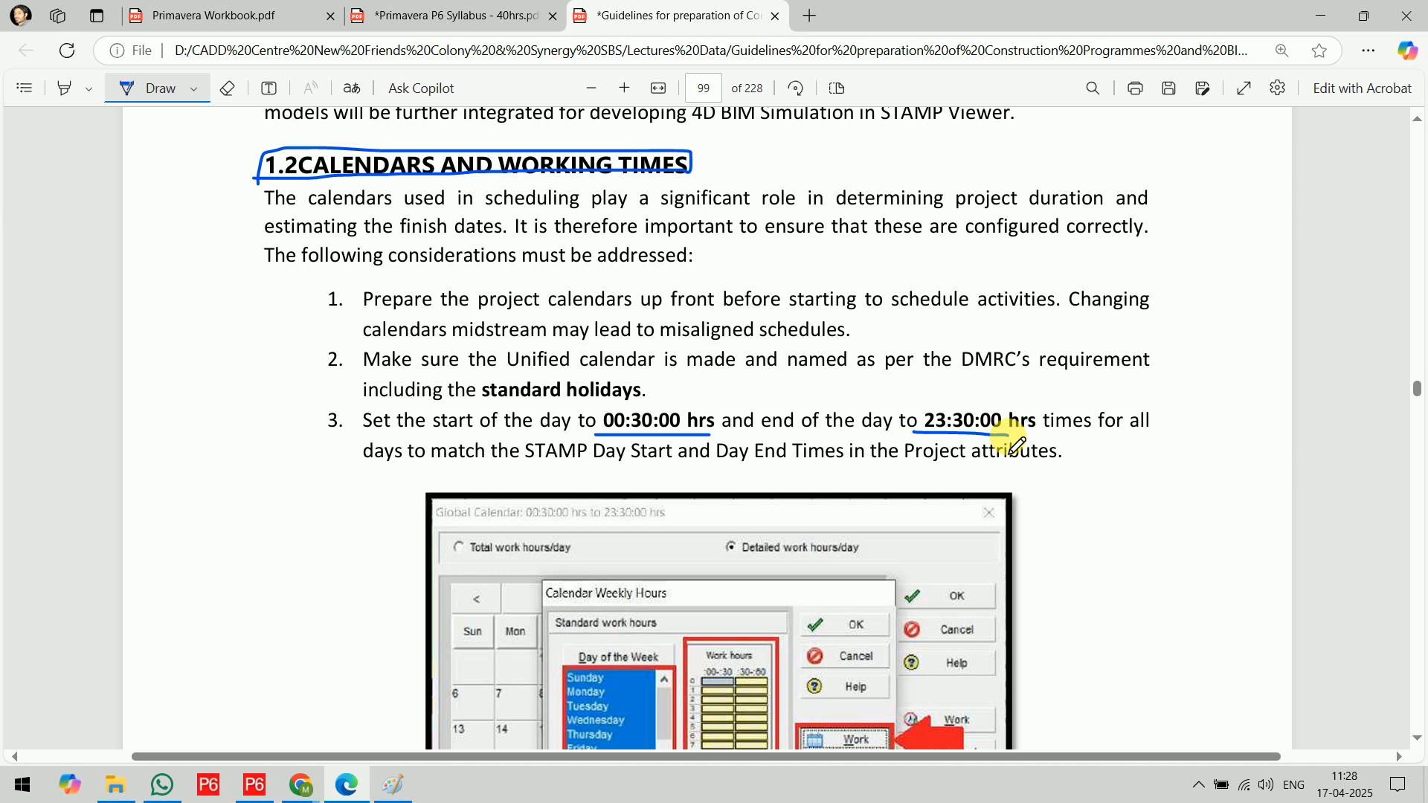
scroll(1052, 392, "down", 5)
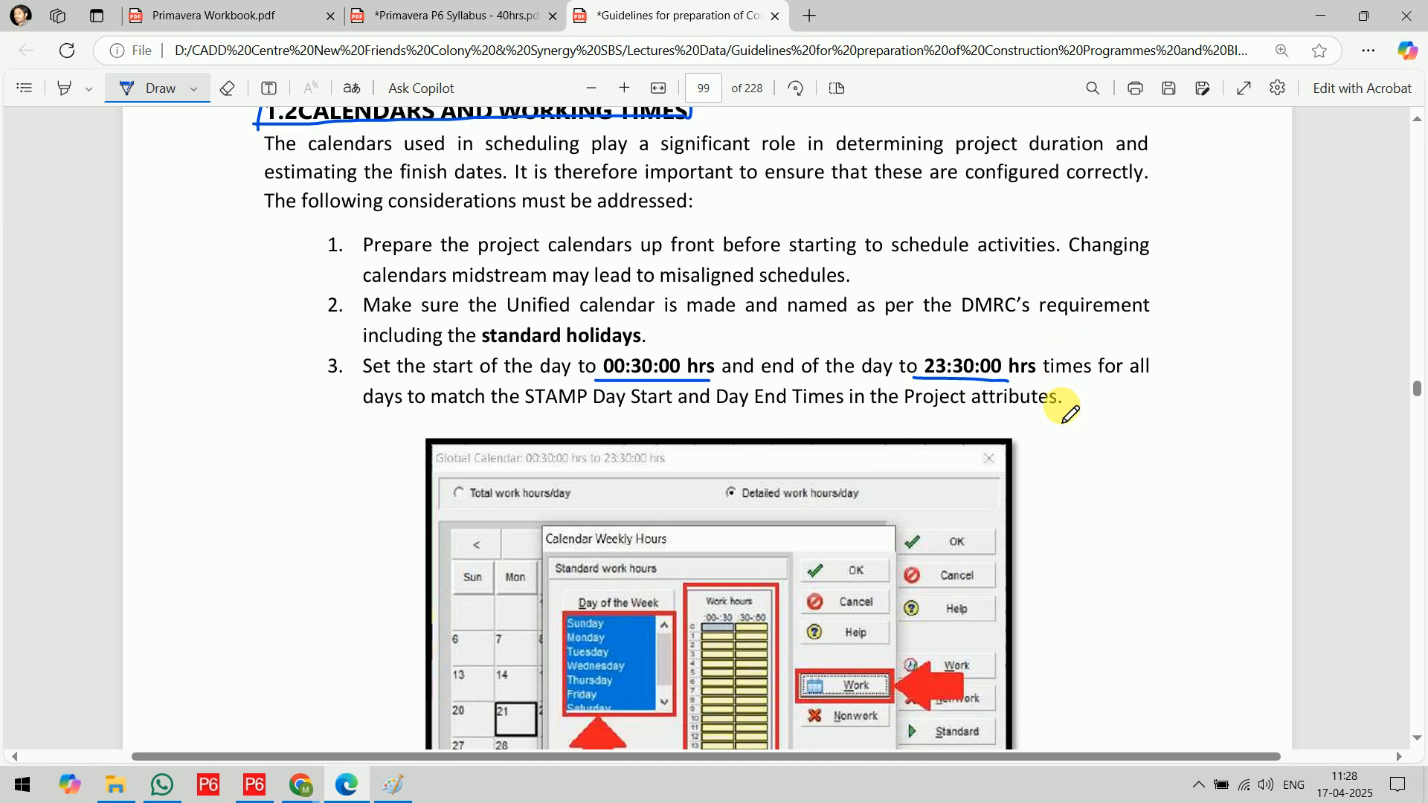
scroll(1062, 407, "down", 5)
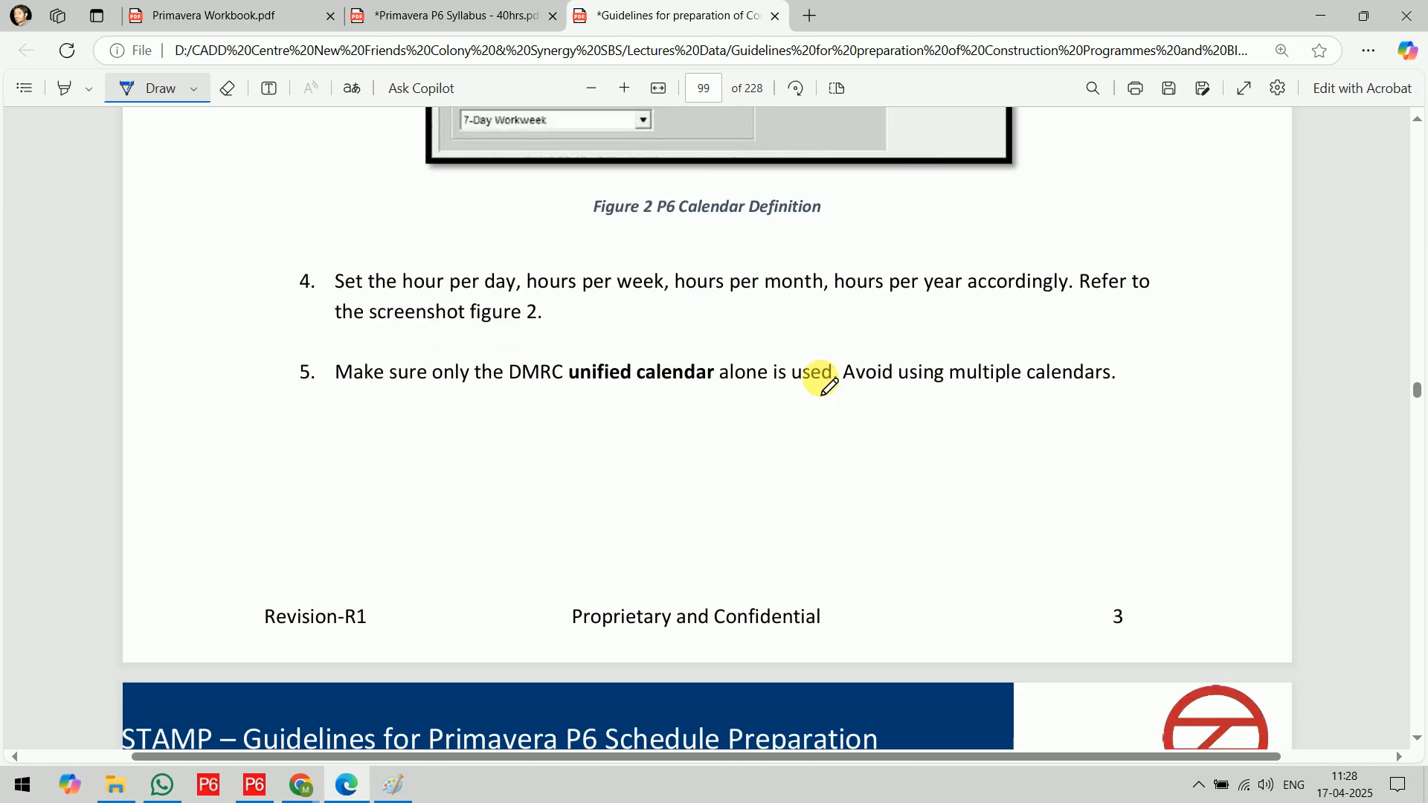
scroll(640, 366, "down", 12)
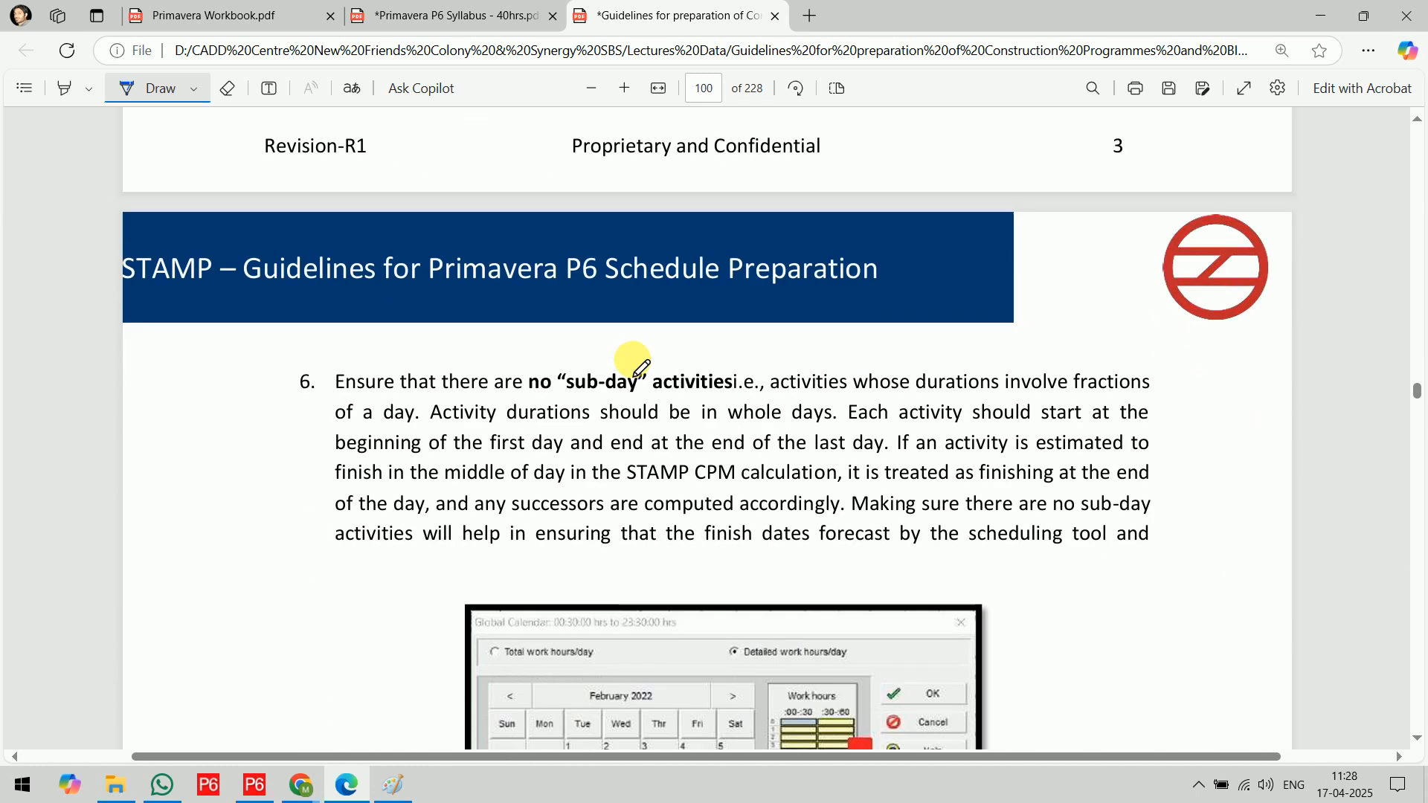
scroll(634, 374, "down", 2)
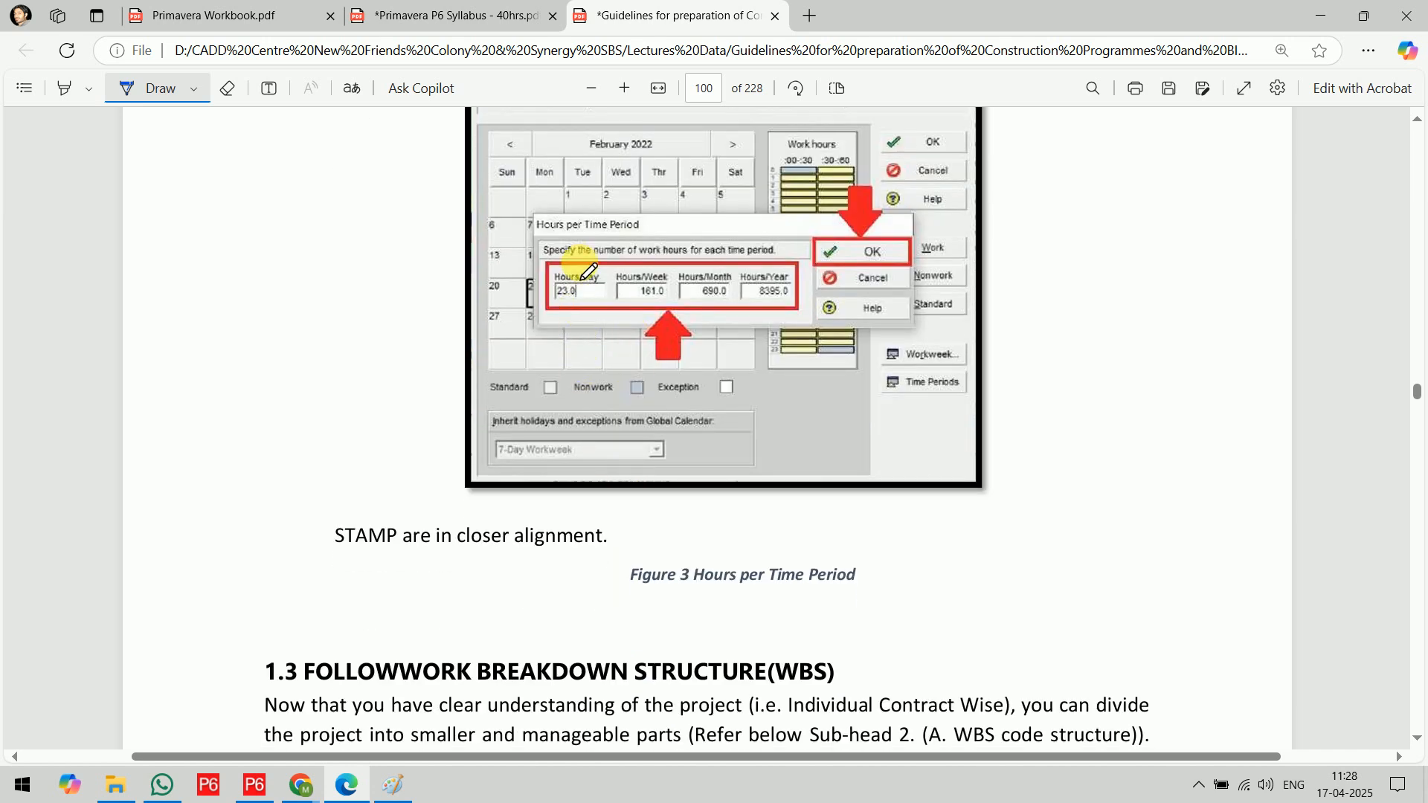
mouse_move(580, 259)
left_mouse_down()
mouse_move(625, 246)
mouse_move(656, 265)
mouse_move(688, 238)
left_mouse_up()
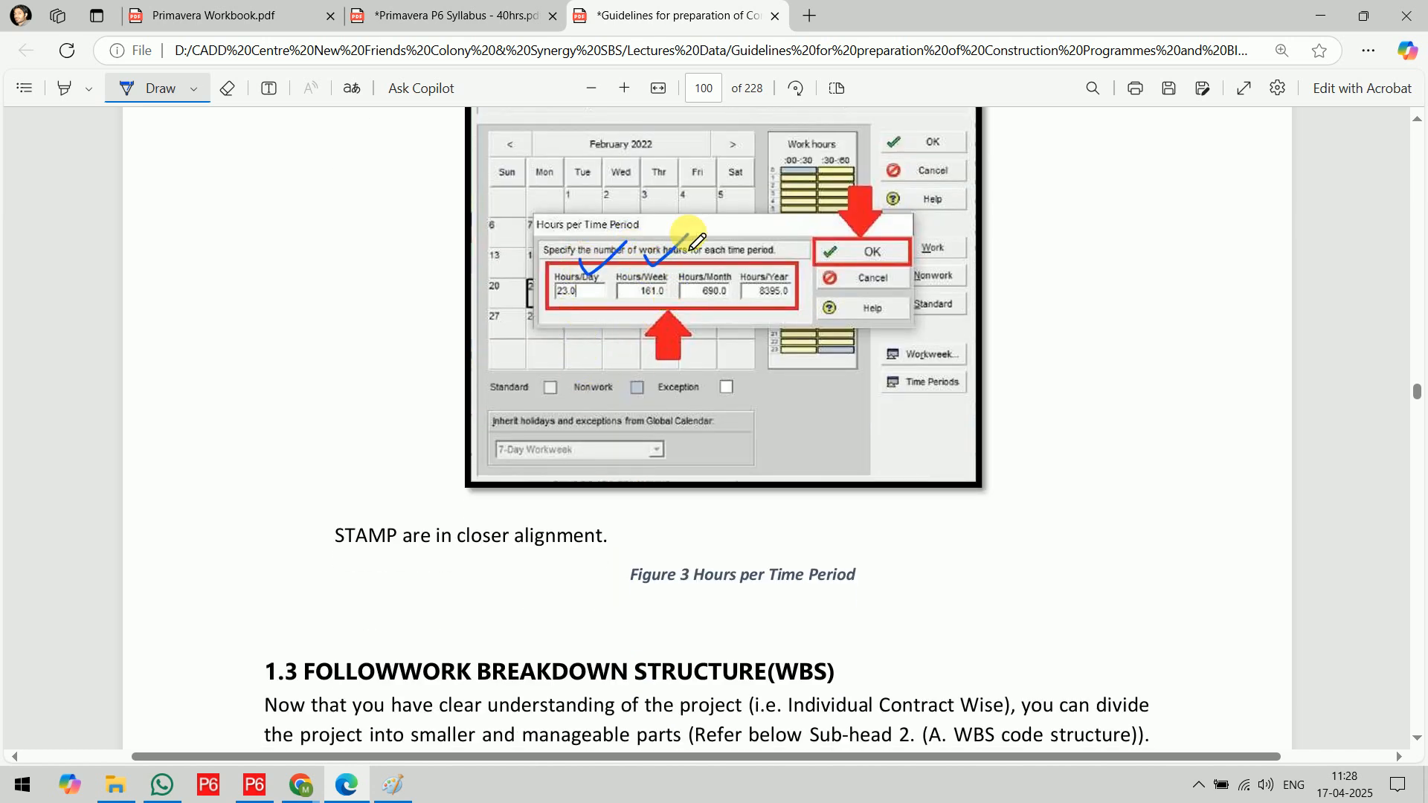
mouse_move(704, 253)
left_mouse_down()
mouse_move(711, 262)
mouse_move(726, 233)
mouse_move(779, 266)
mouse_move(810, 235)
left_mouse_up()
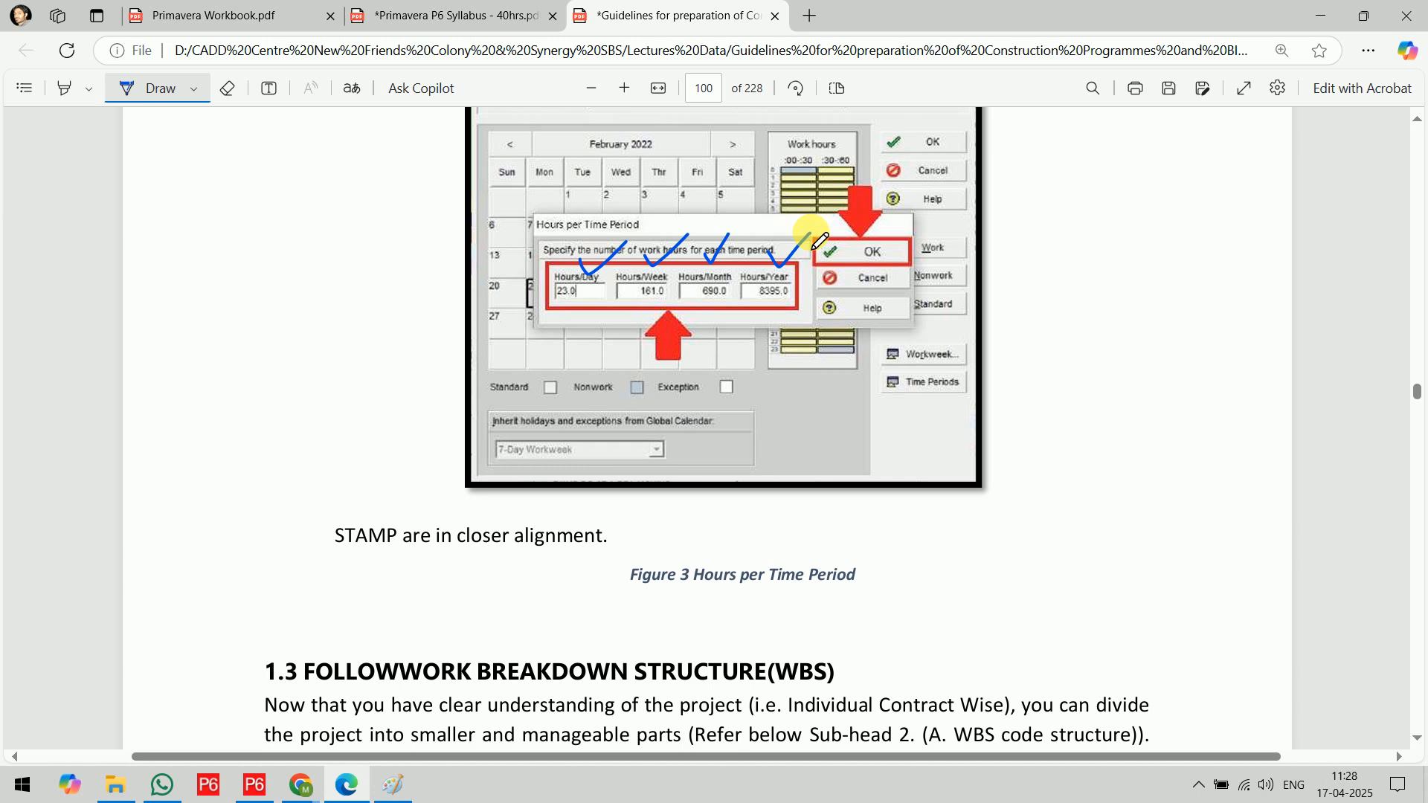
Mark the standard holidays requirement in section 1.2 and review the guideline sections on WBS, activities and durations
scroll(818, 240, "up", 6)
scroll(818, 240, "up", 6)
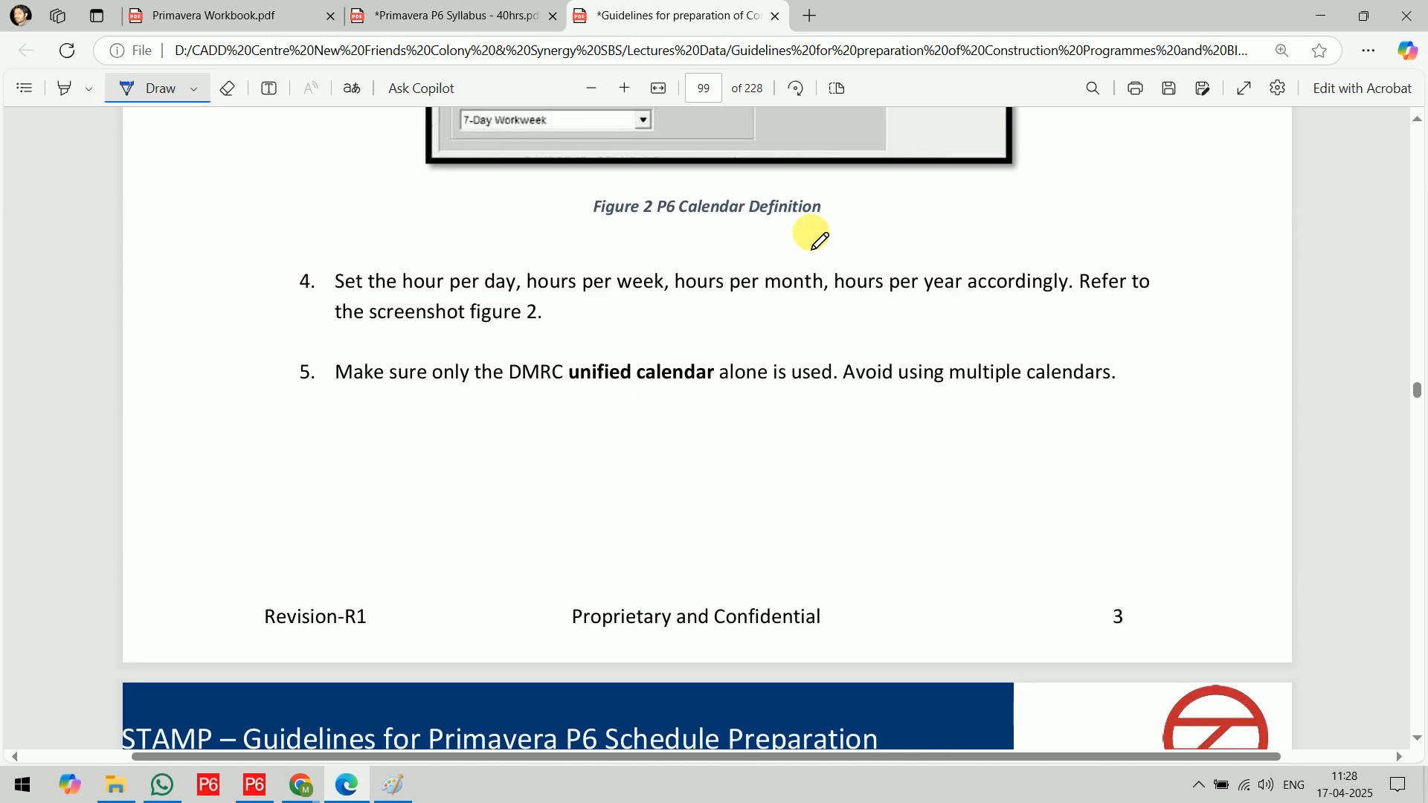
scroll(819, 239, "up", 7)
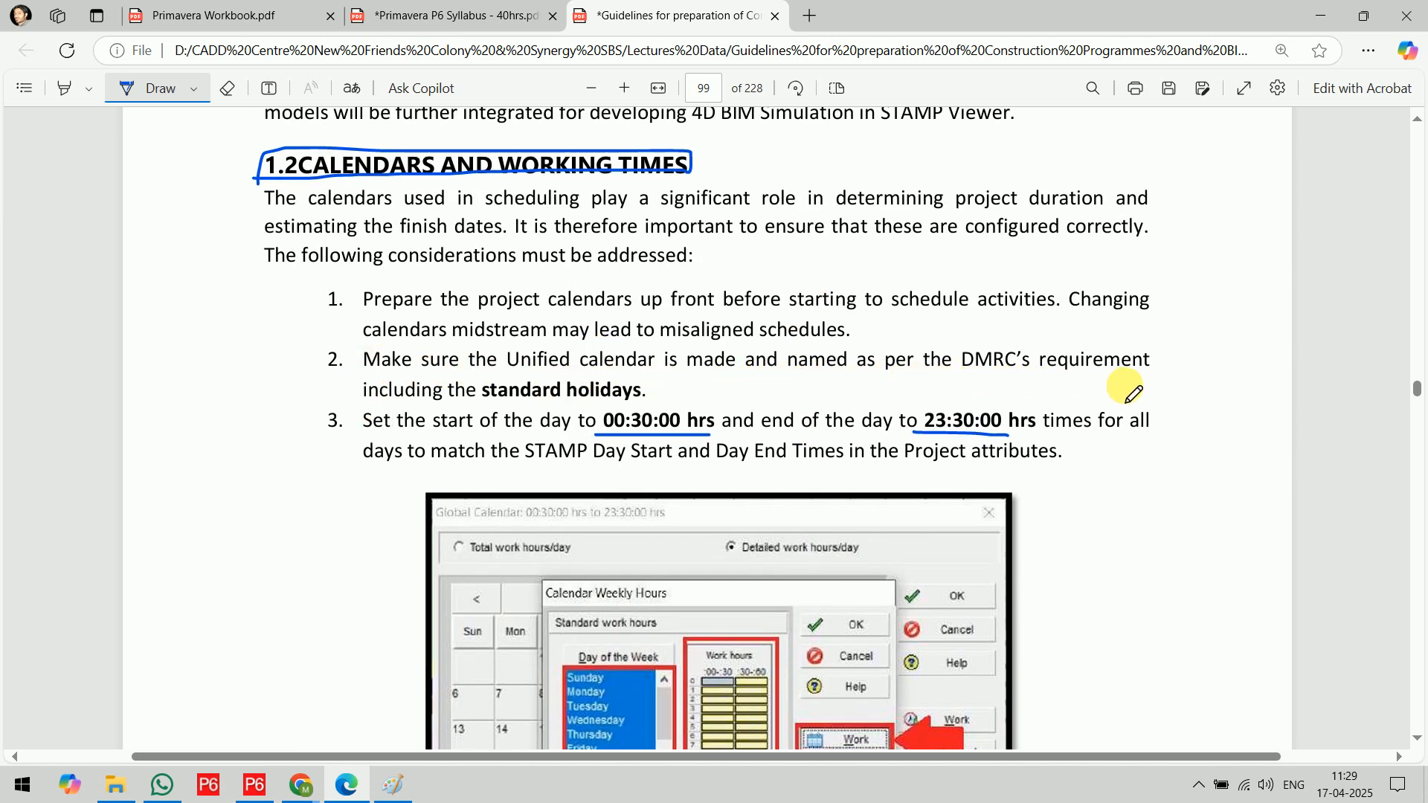
mouse_move(489, 414)
left_mouse_down()
mouse_move(655, 406)
mouse_move(633, 373)
mouse_move(470, 376)
mouse_move(509, 406)
left_mouse_up()
scroll(945, 473, "down", 15)
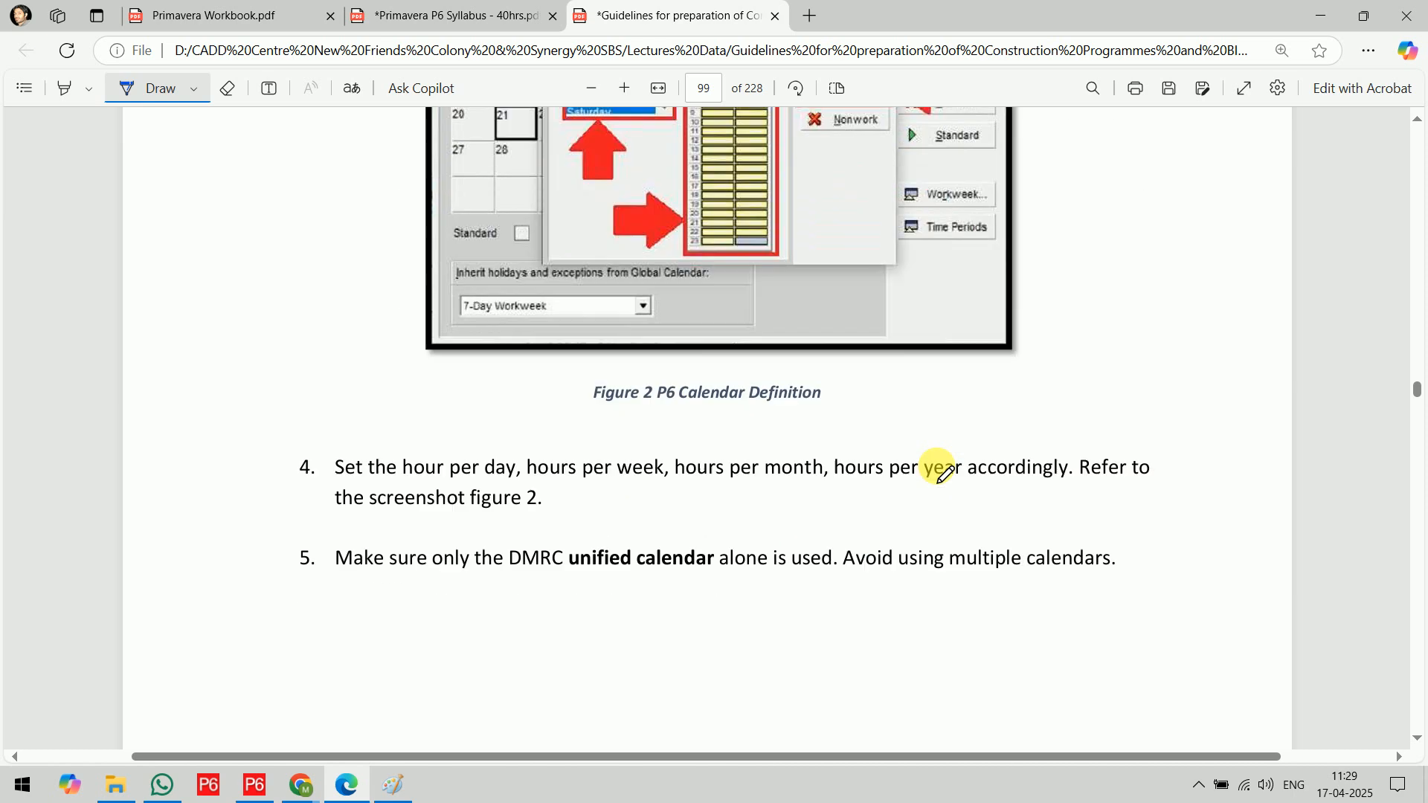
scroll(945, 473, "down", 18)
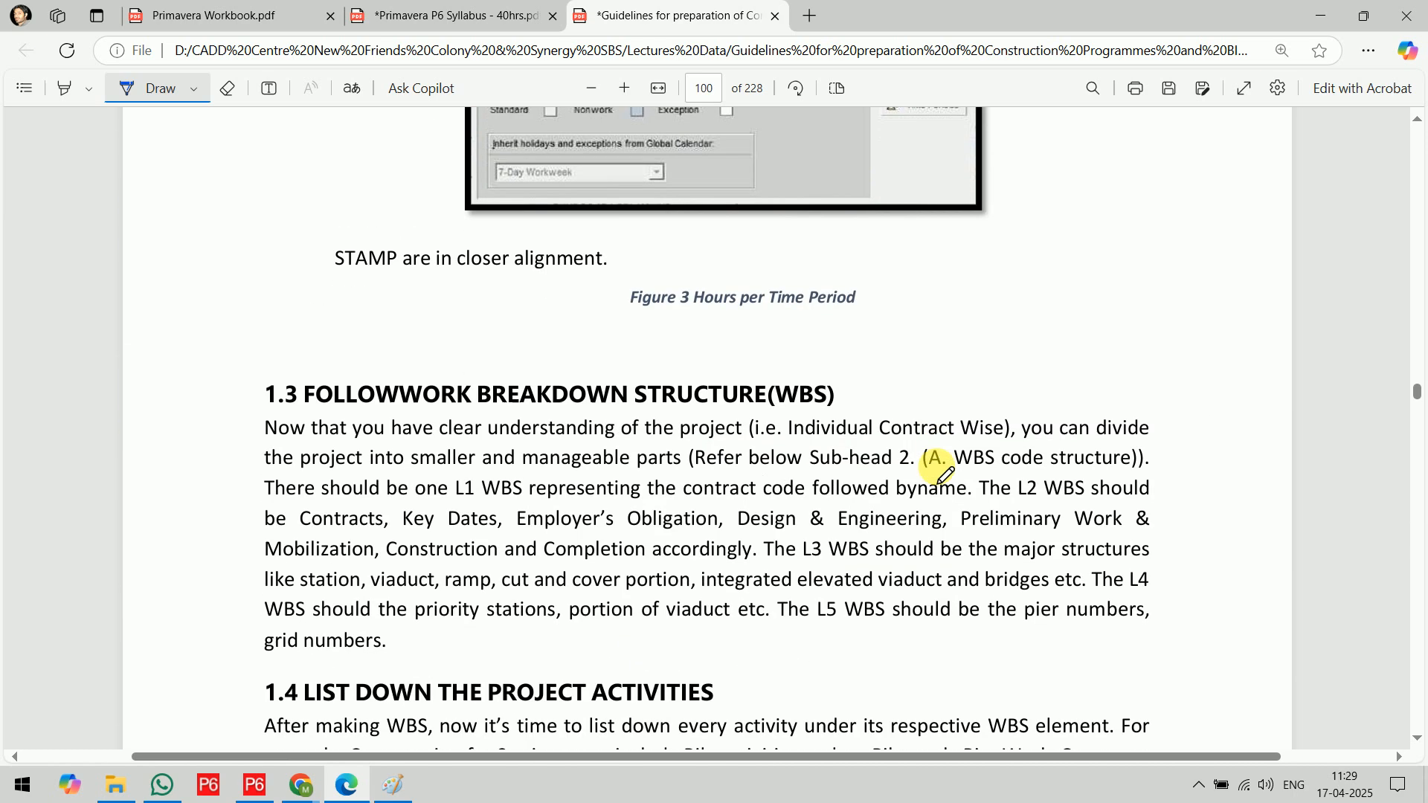
scroll(945, 474, "down", 8)
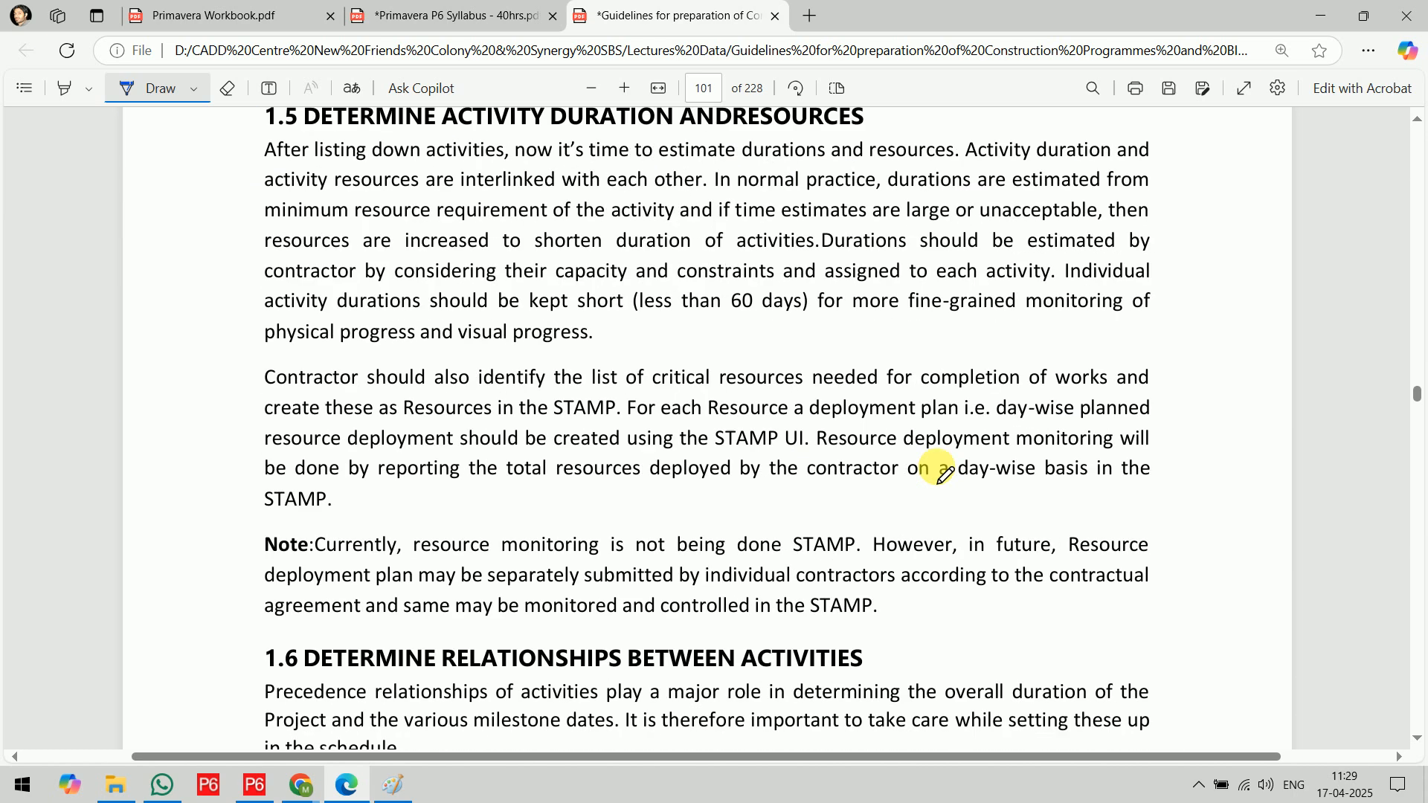
scroll(945, 474, "up", 20)
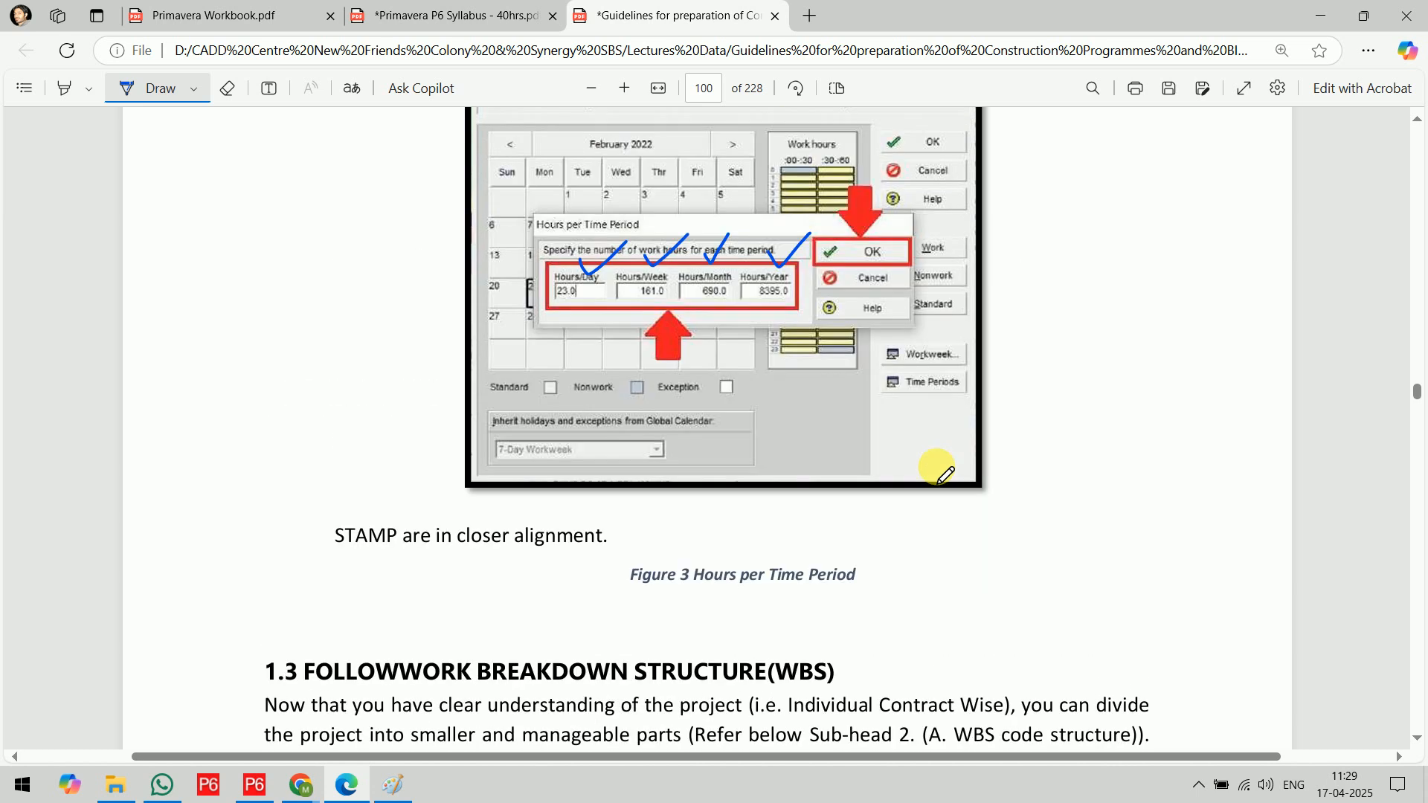
Minimize the PDF browser, switch to File Explorer and look through the files in the Downloads folder
left_click(1321, 15)
left_click(128, 782)
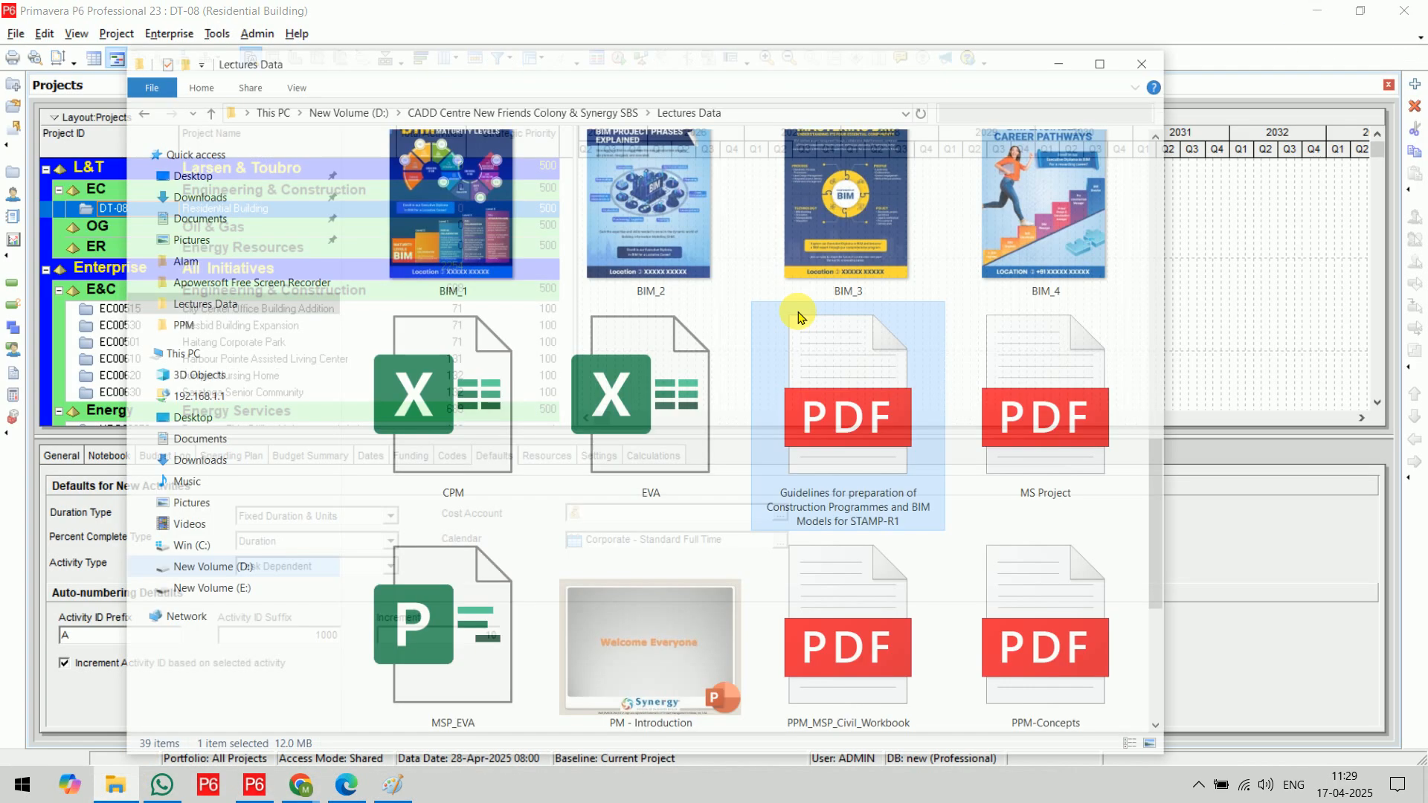
left_click(281, 162)
left_click(673, 391)
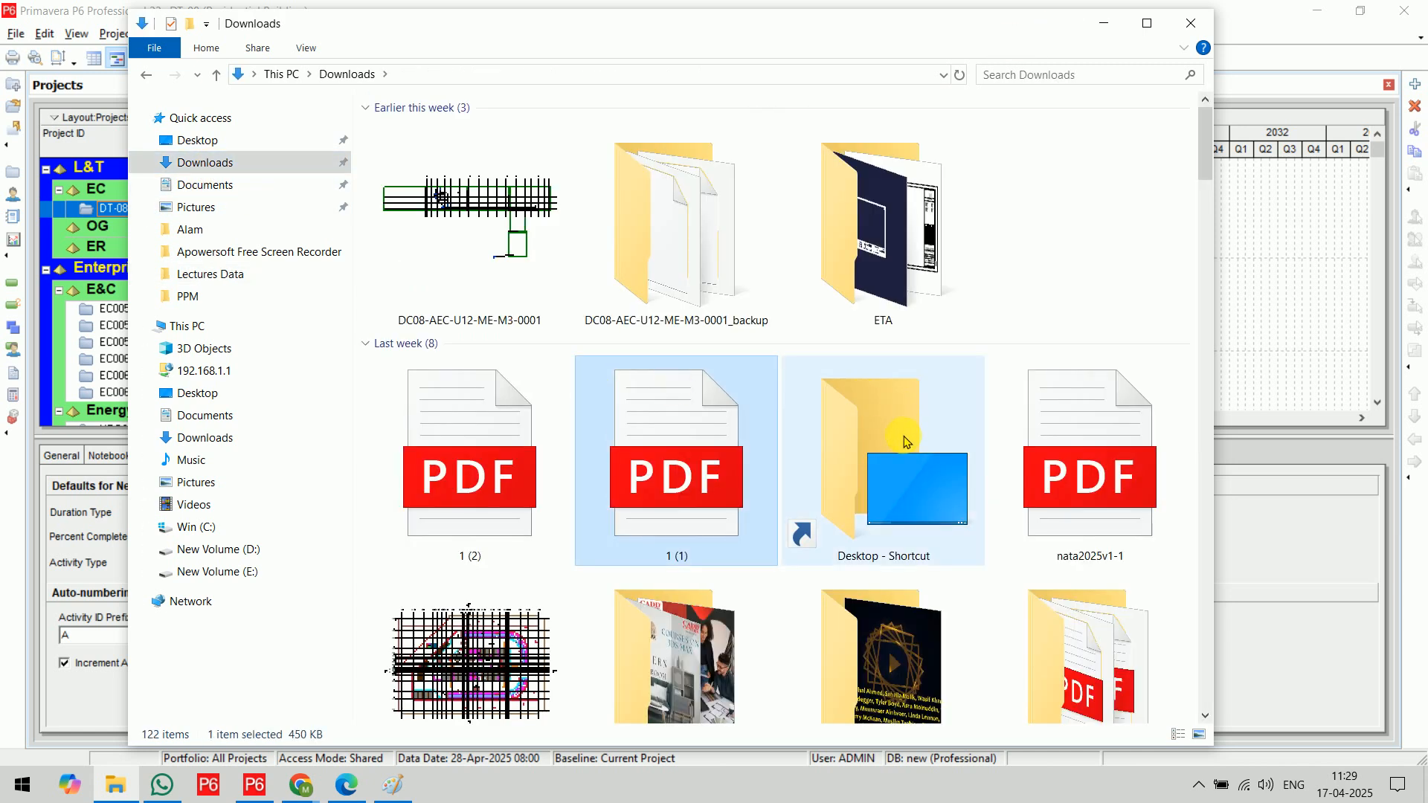
left_click(1147, 24)
scroll(1101, 372, "down", 15)
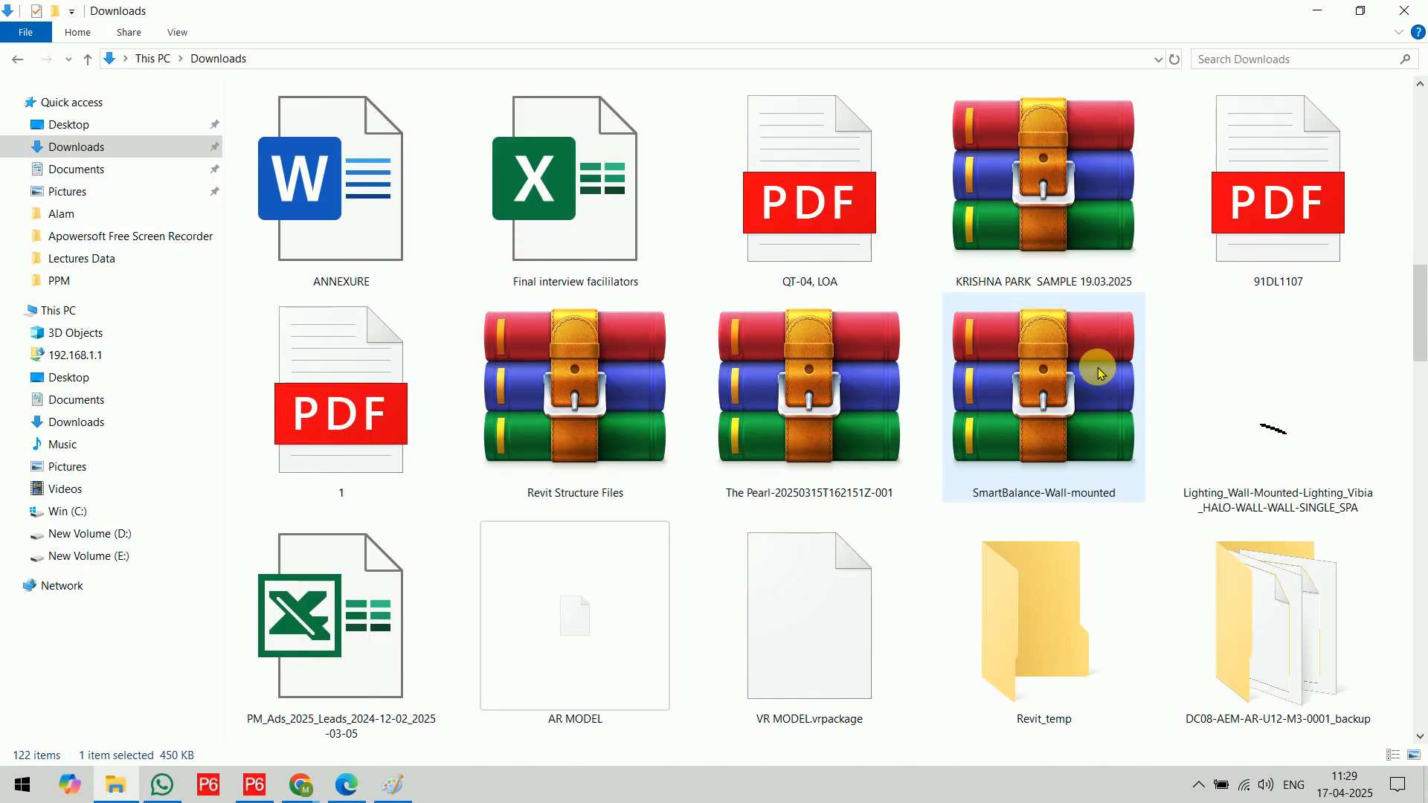
scroll(1101, 372, "down", 12)
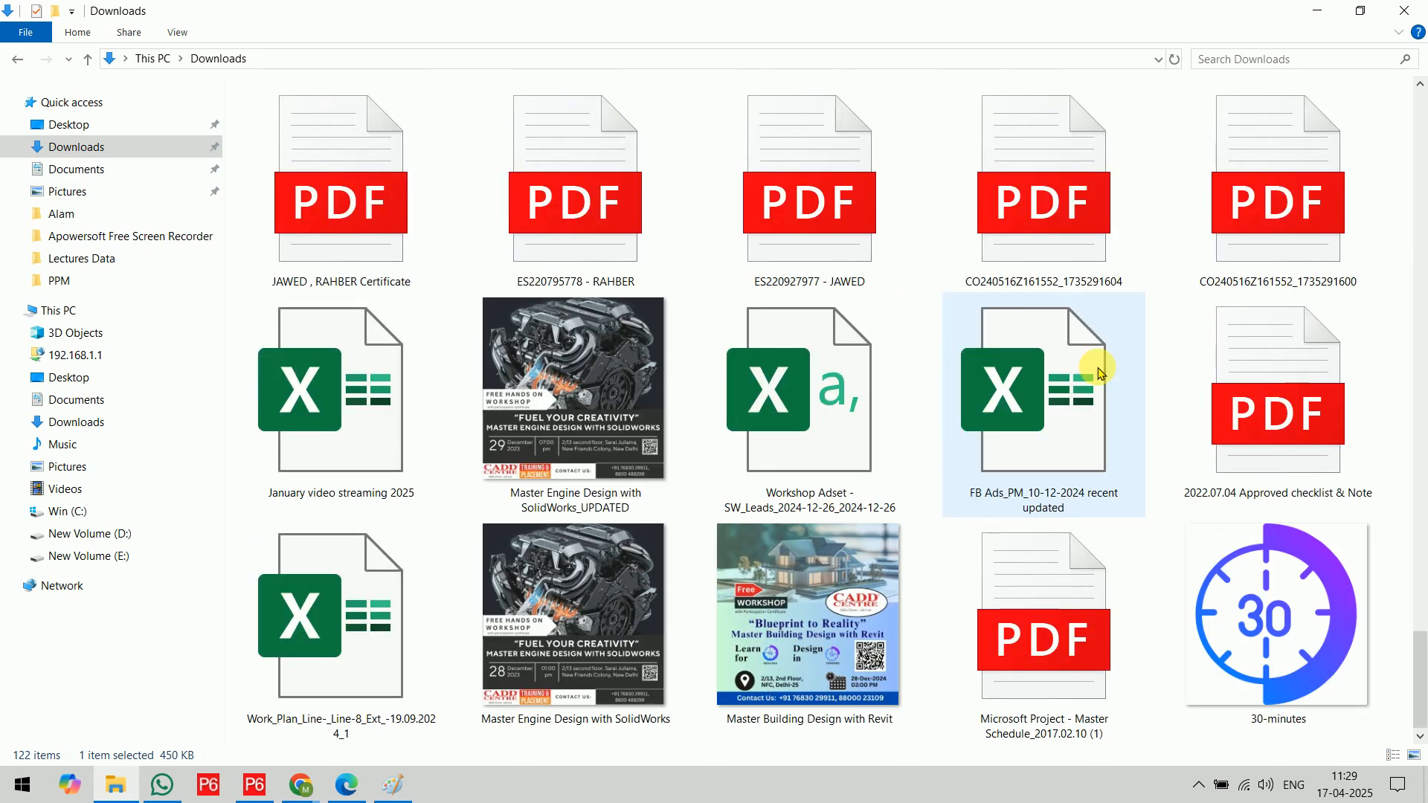
scroll(1101, 372, "down", 6)
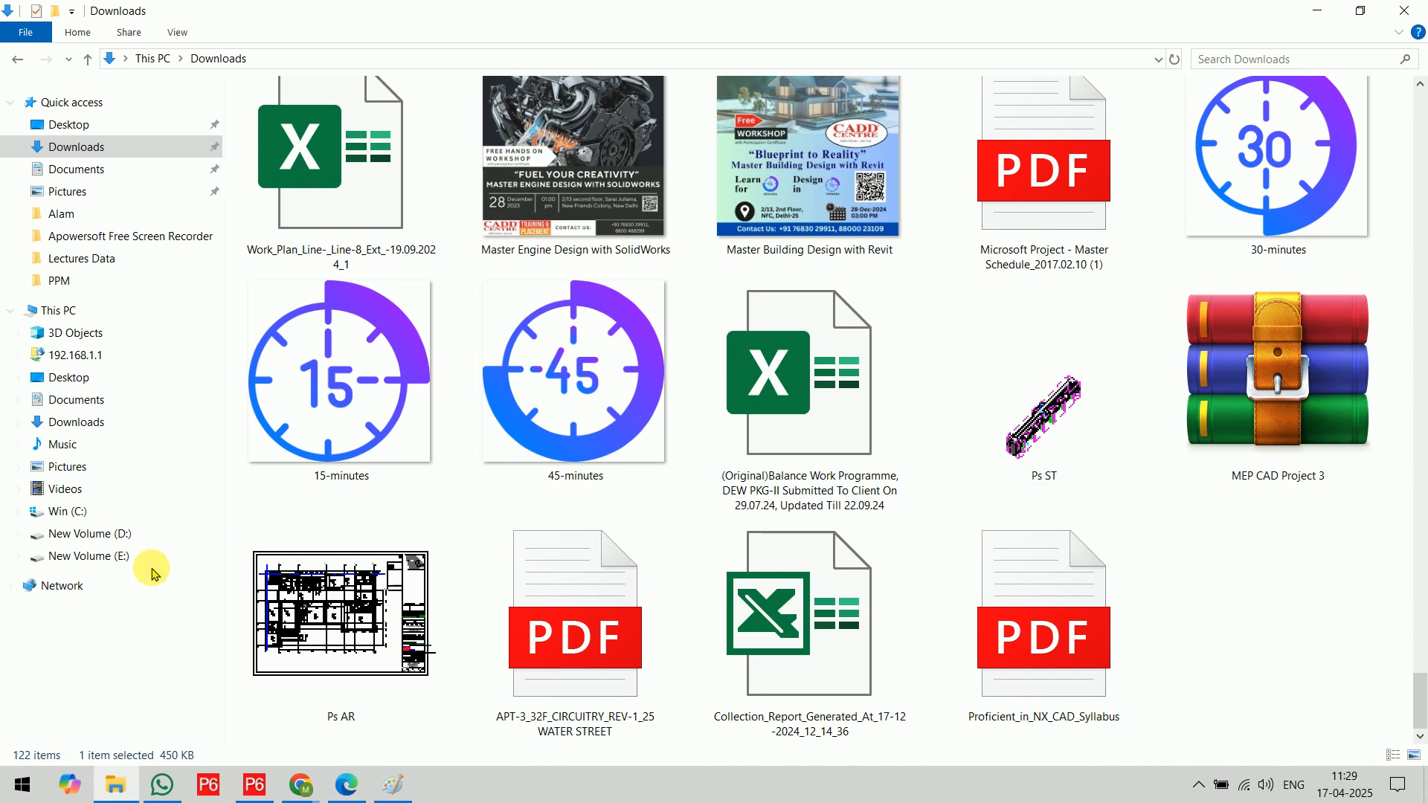
Look through the Lectures Data folder, and return to the Defaults details in Primavera P6
left_click(93, 259)
scroll(929, 595, "down", 5)
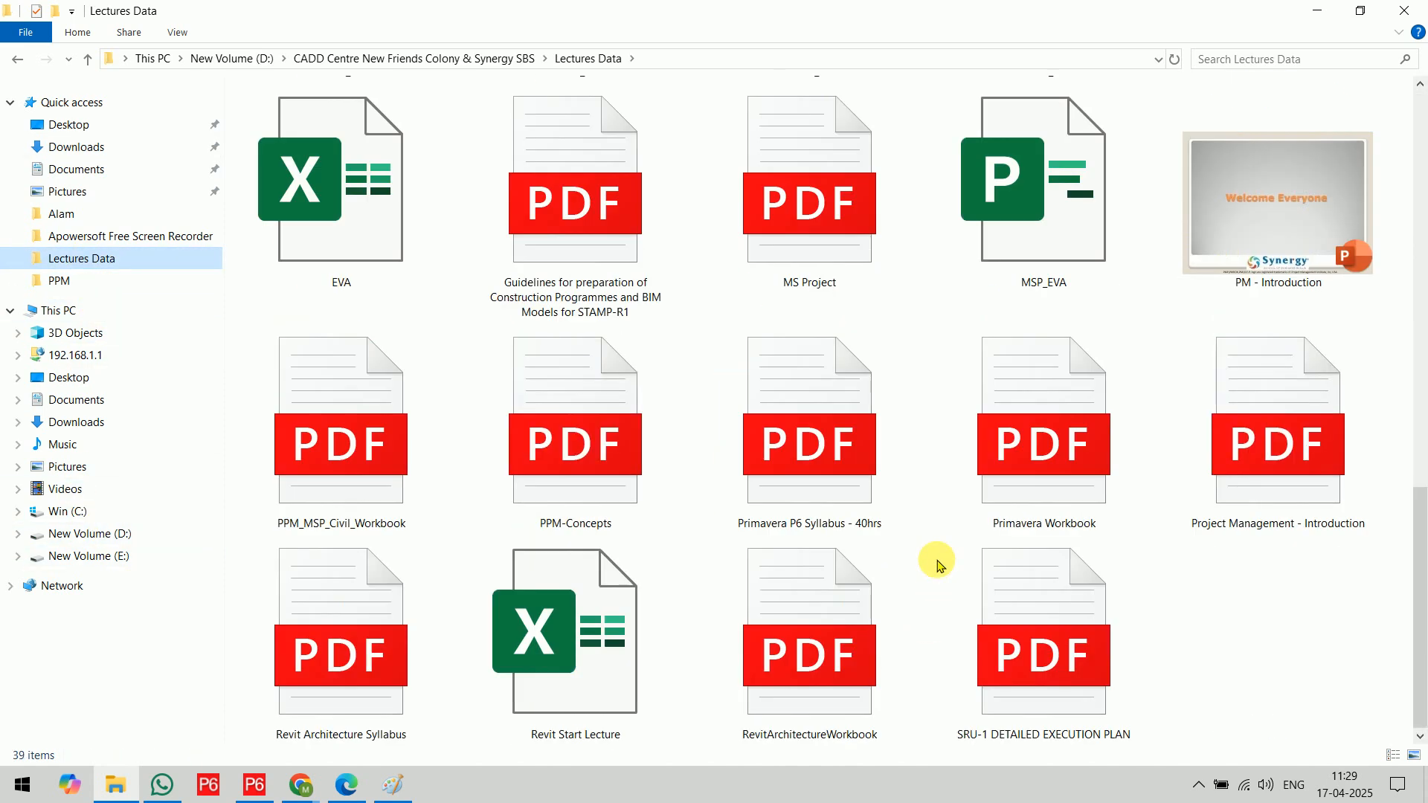
scroll(937, 565, "up", 10)
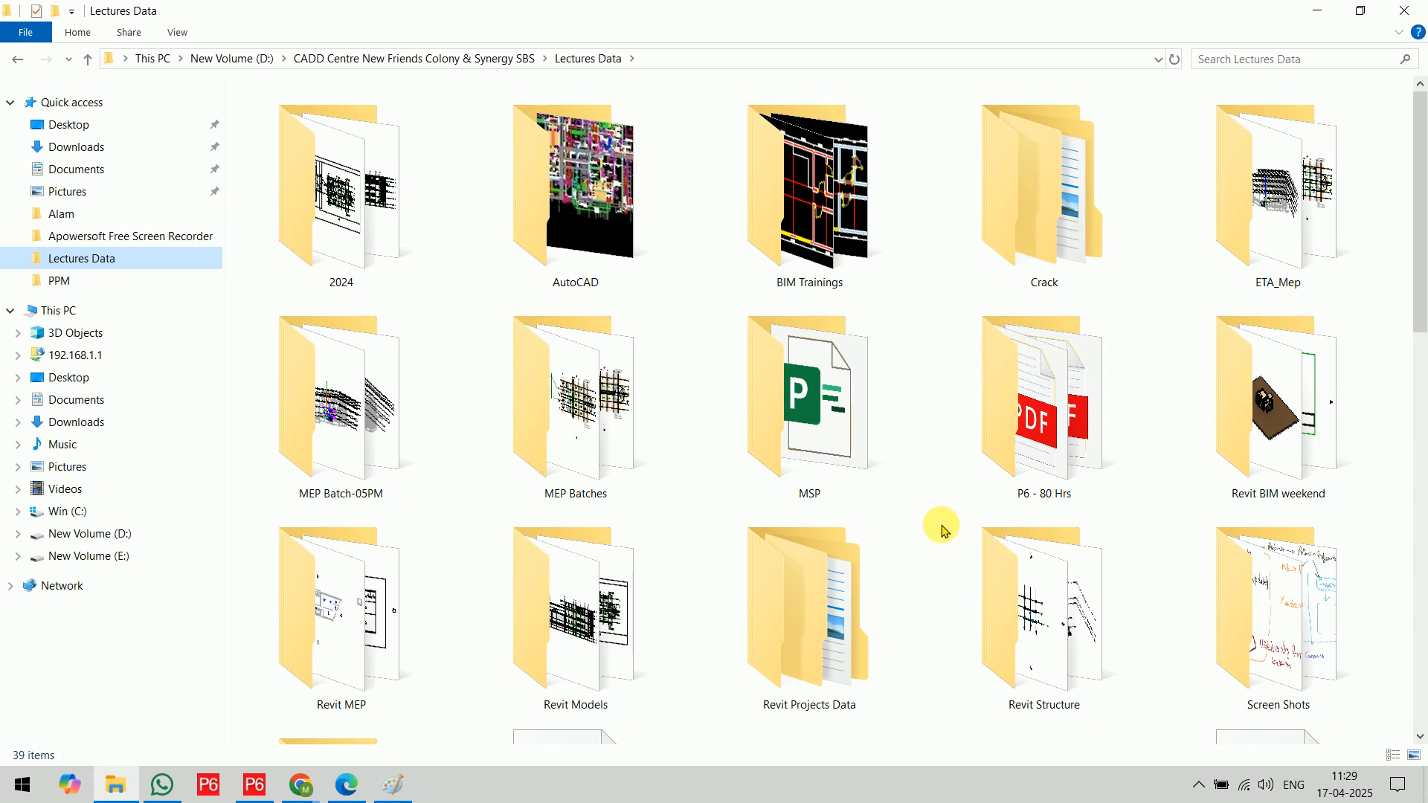
left_click(1318, 10)
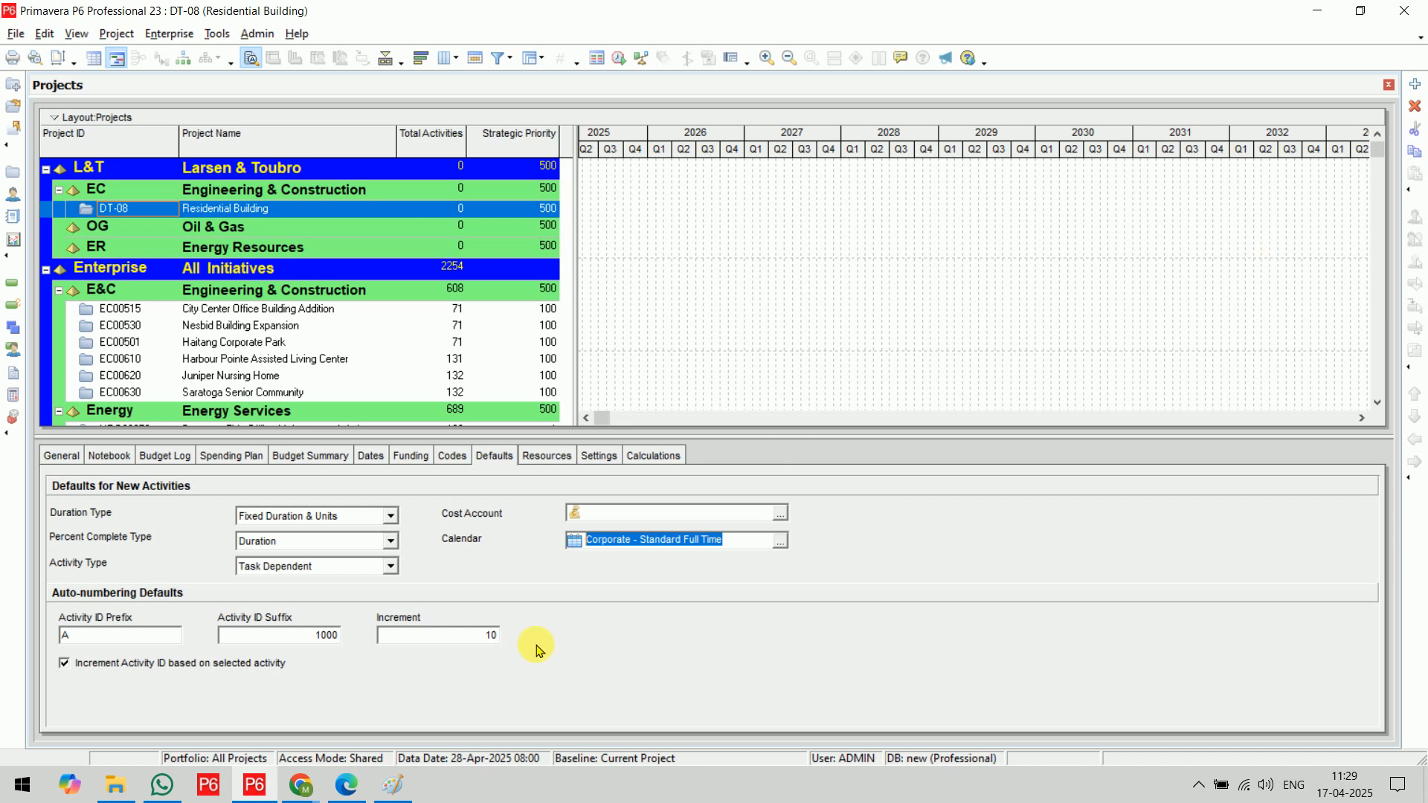
Look through the folders and files on the D: and E: drives in File Explorer
left_click(115, 785)
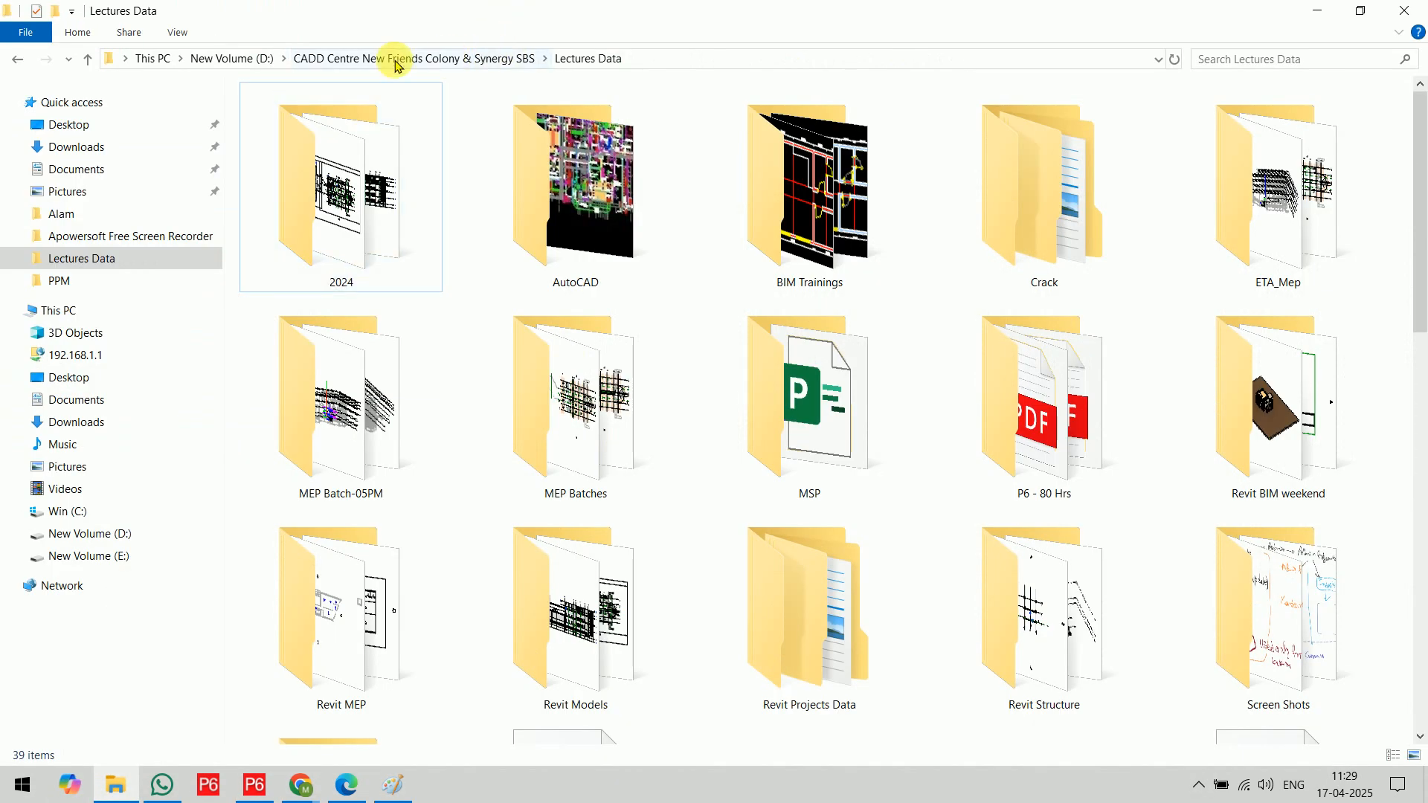
left_click(225, 58)
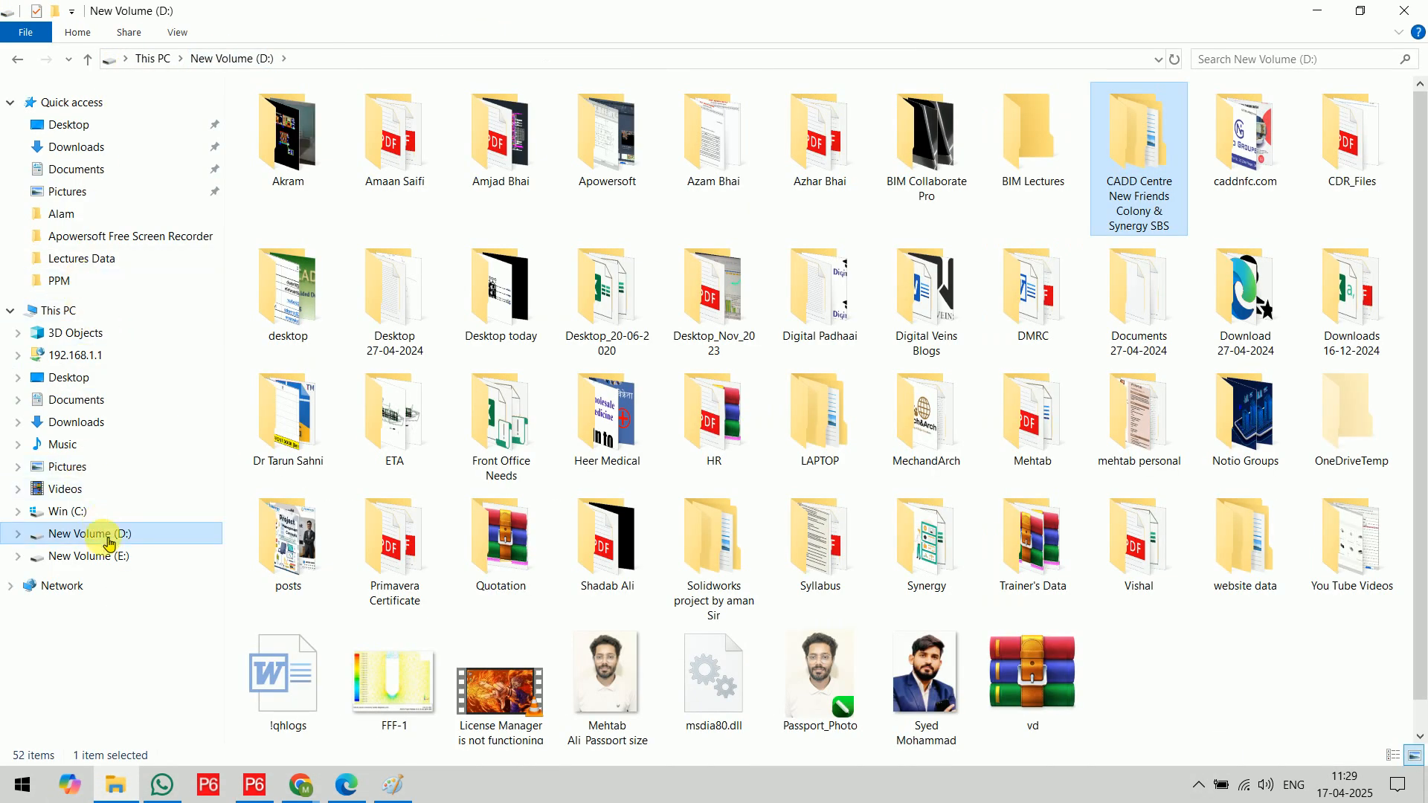
left_click(89, 557)
scroll(930, 520, "down", 10)
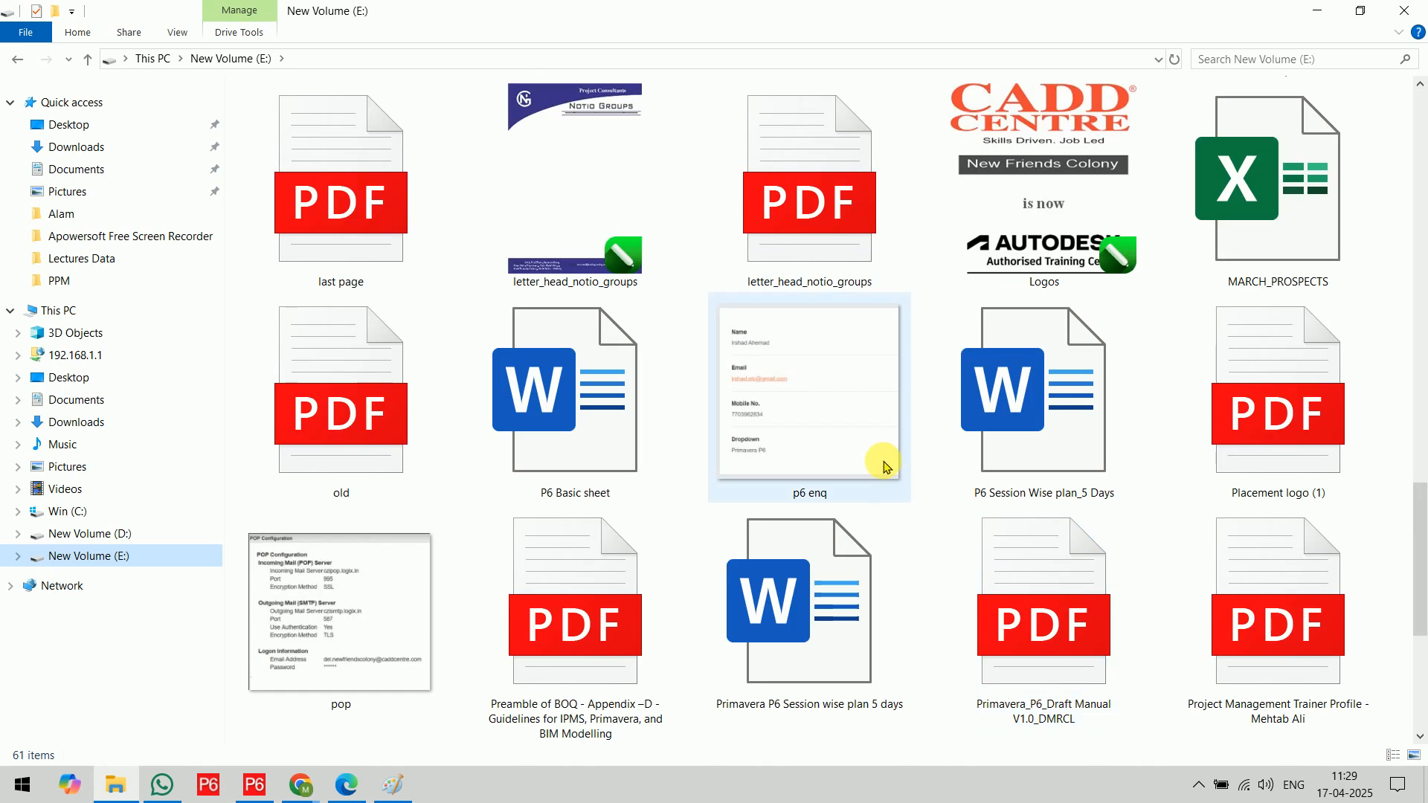
scroll(892, 484, "up", 4)
scroll(885, 472, "up", 6)
scroll(878, 465, "down", 3)
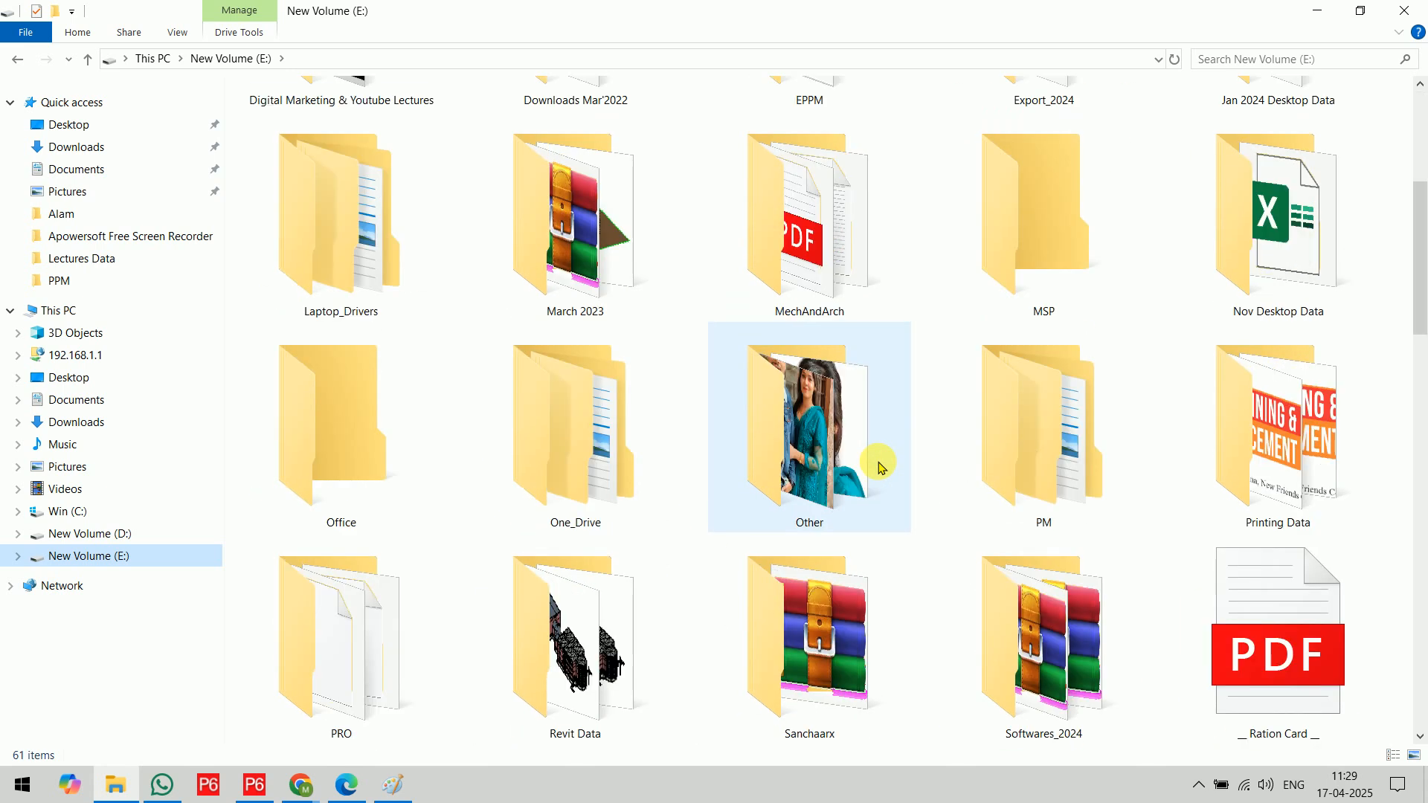
scroll(1116, 428, "down", 4)
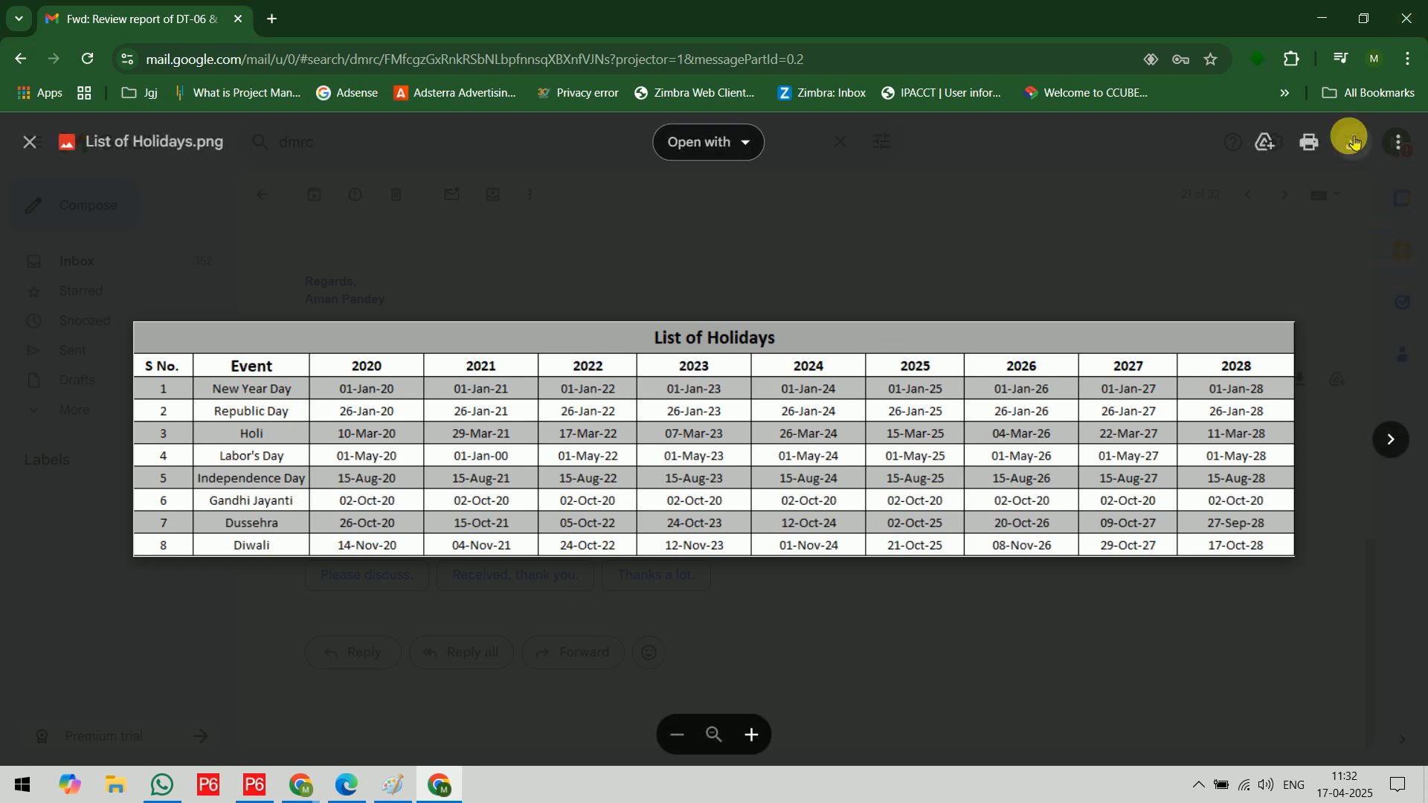
Download List of Holidays.png from the Gmail attachment preview, close the preview and minimize the browser
left_click(1355, 143)
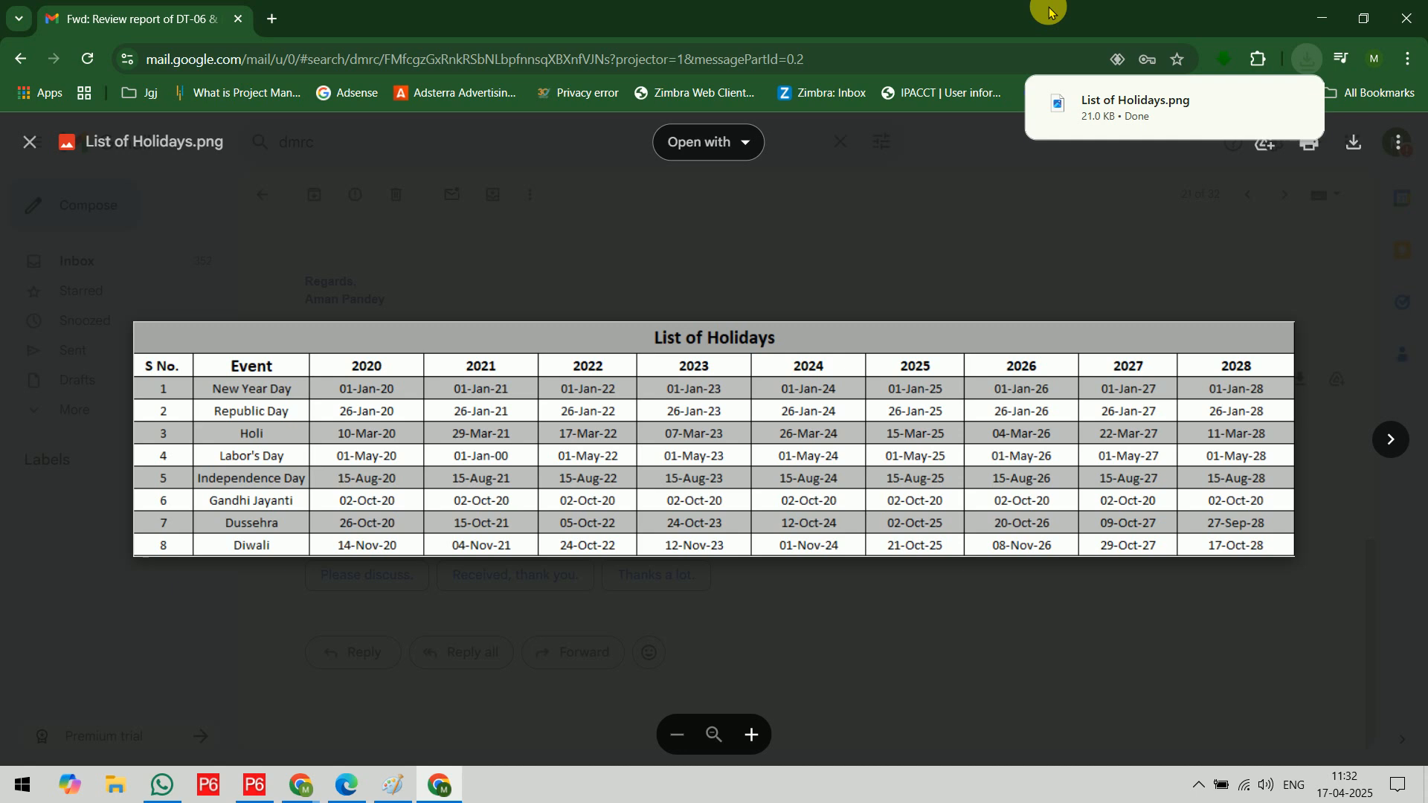
left_click(27, 141)
left_click(1323, 10)
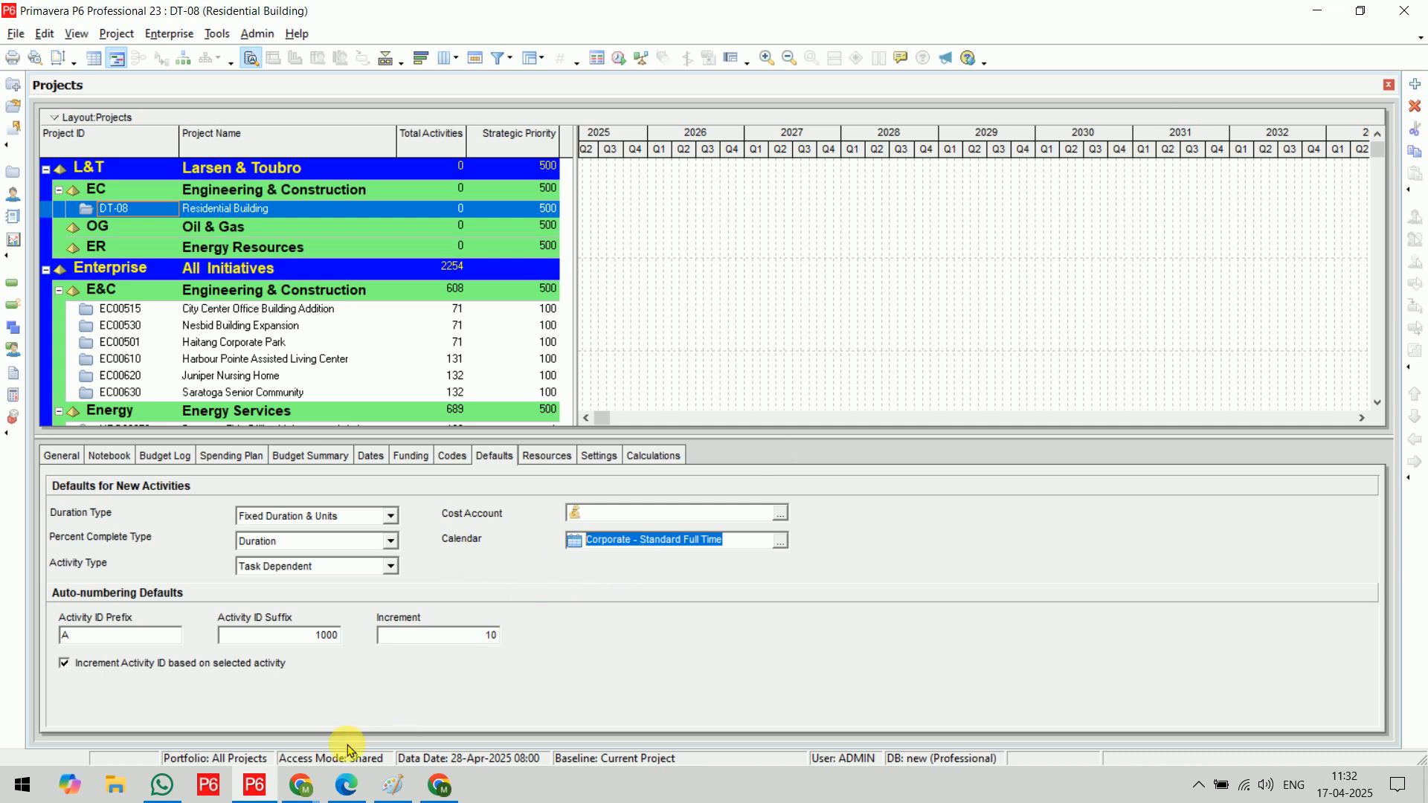
Switch to Paint and add the text heading "CALENDARS:" on a blank area below the project shortcut notes
left_click(254, 786)
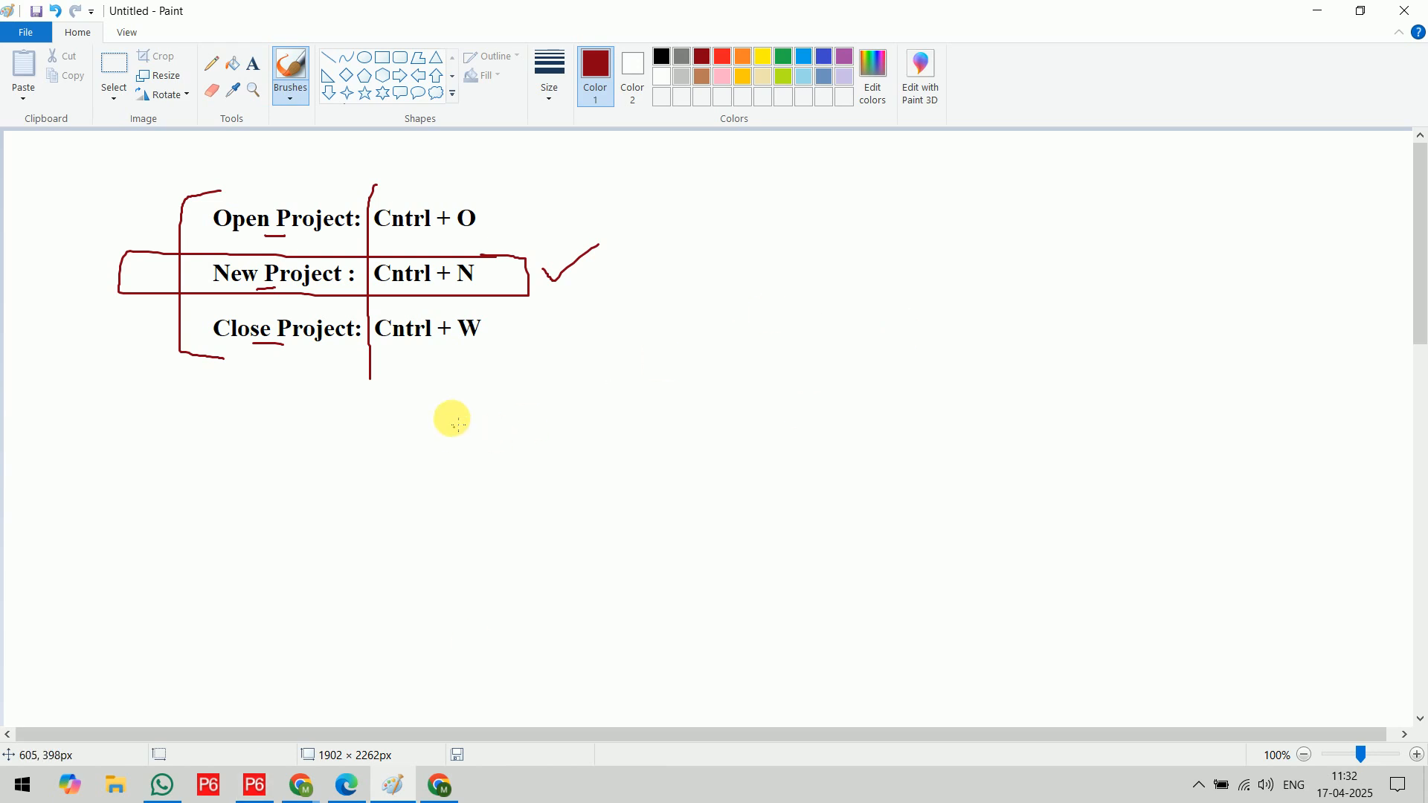
scroll(542, 342, "down", 4)
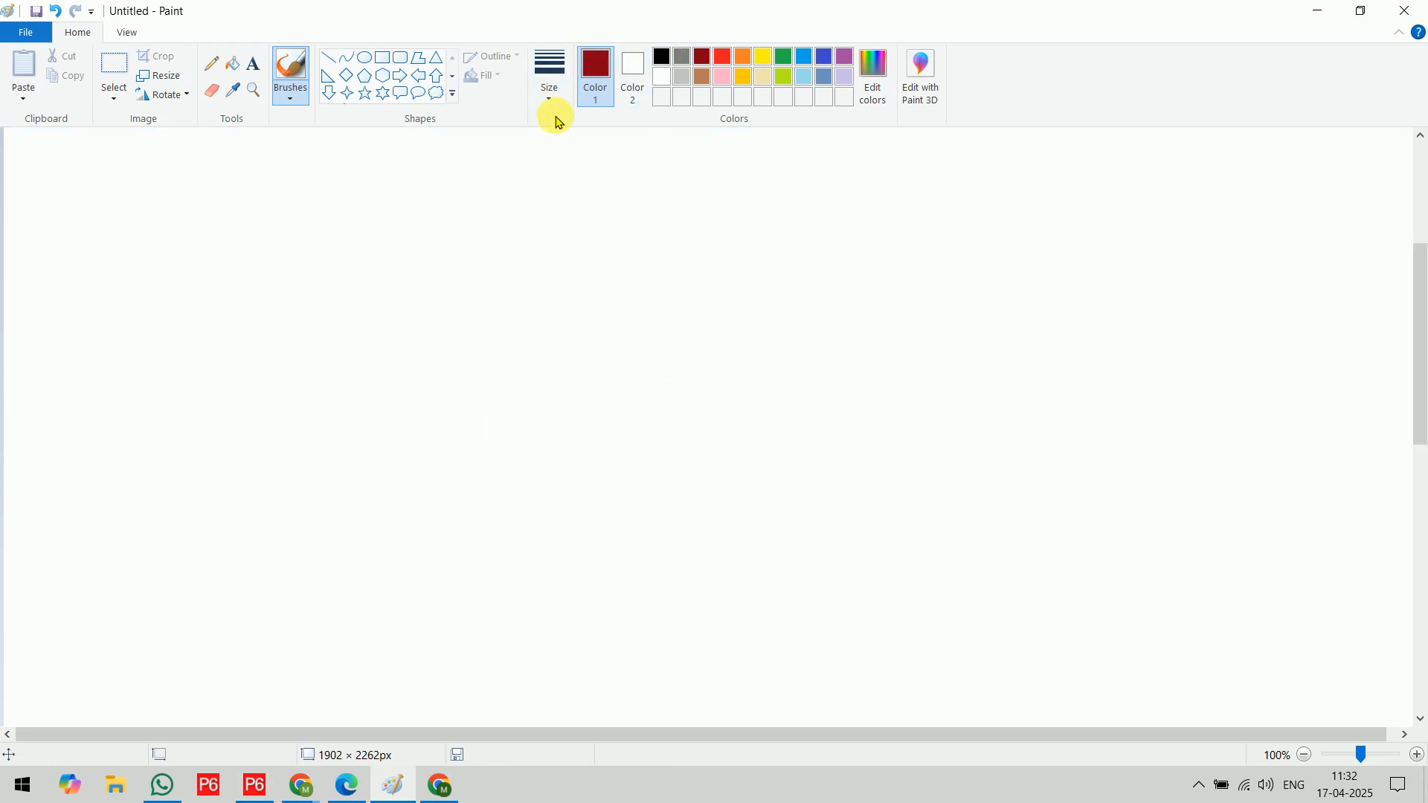
left_click(254, 64)
left_click(587, 236)
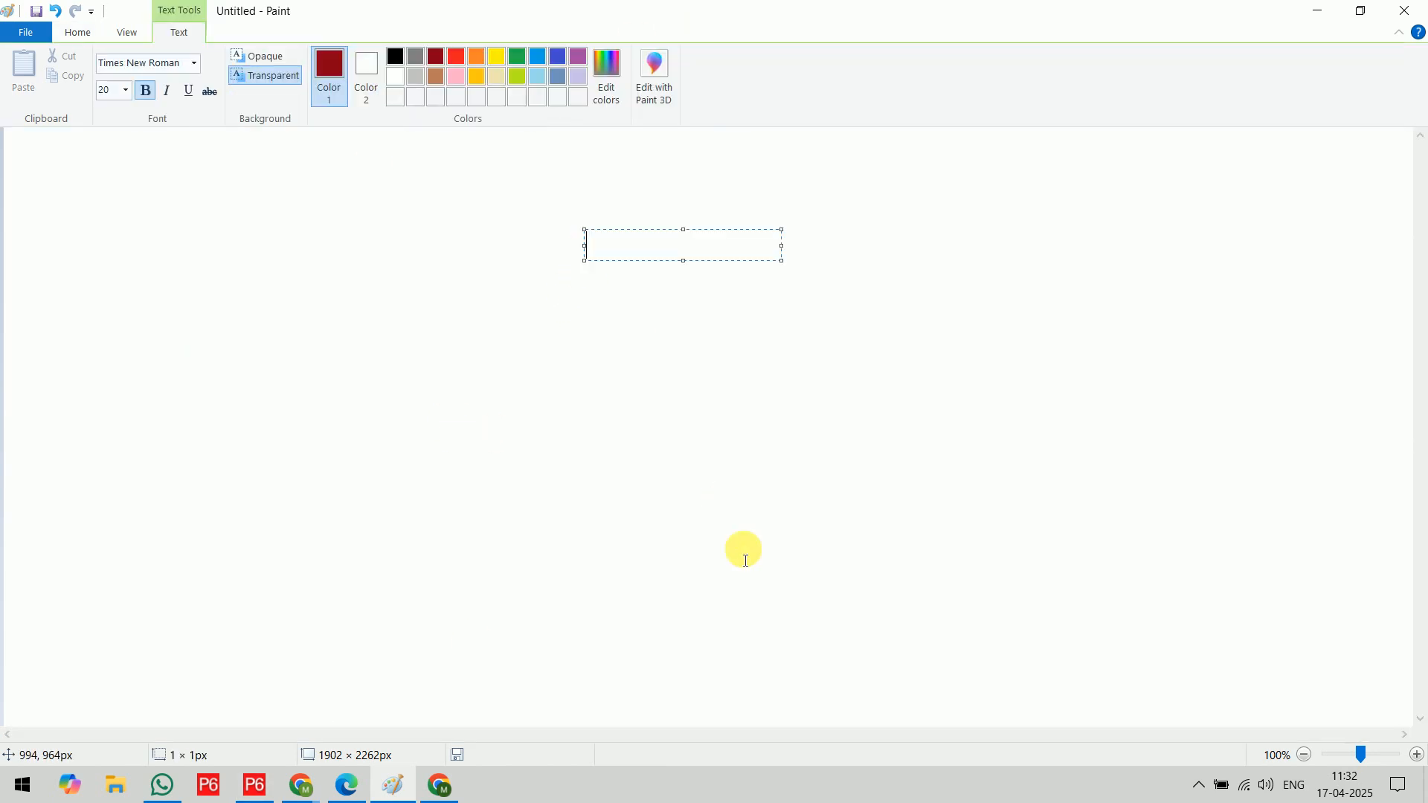
type("CALEN")
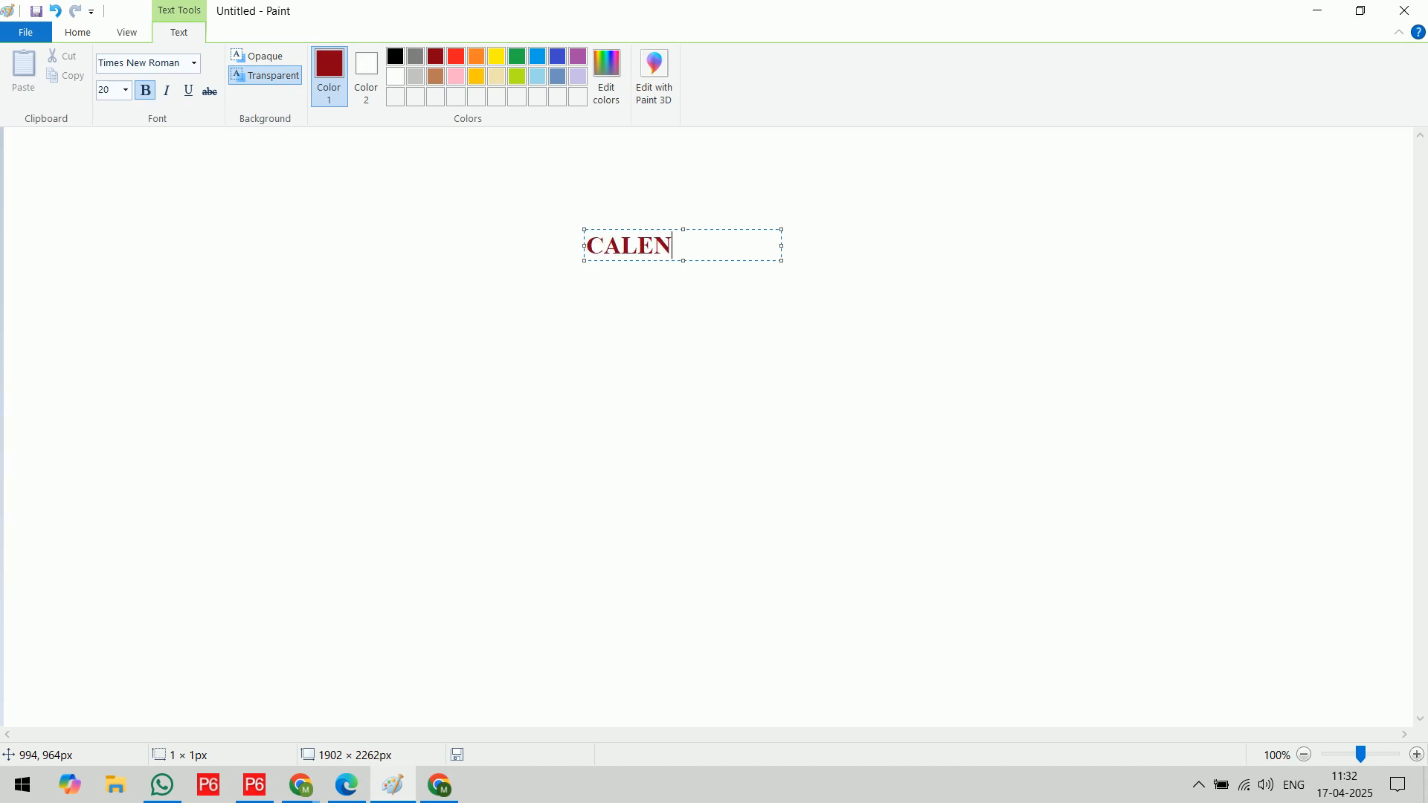
type("DARS:")
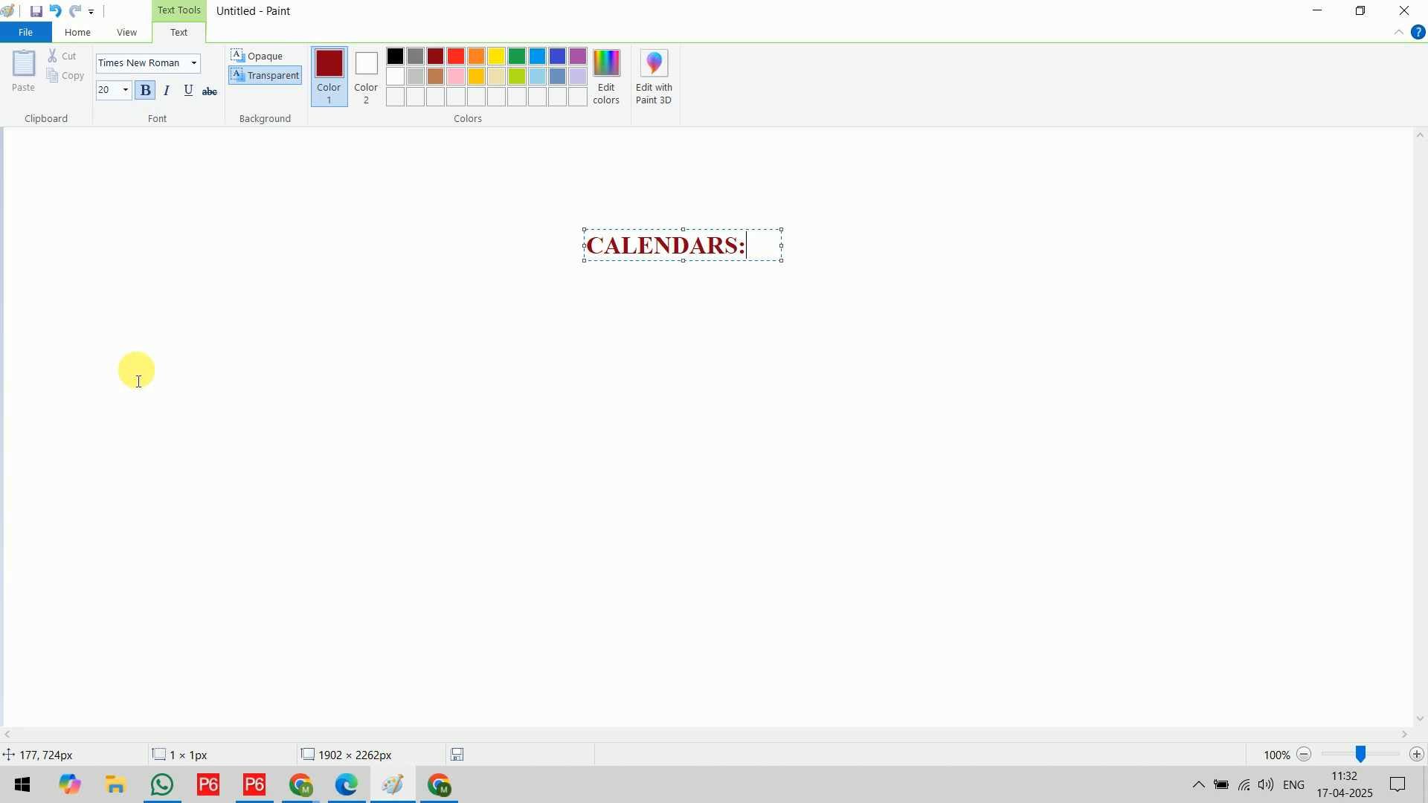
Add the label "1. Global Calendar" in red, size 18 text on one line below and left of the CALENDARS heading
left_click(125, 90)
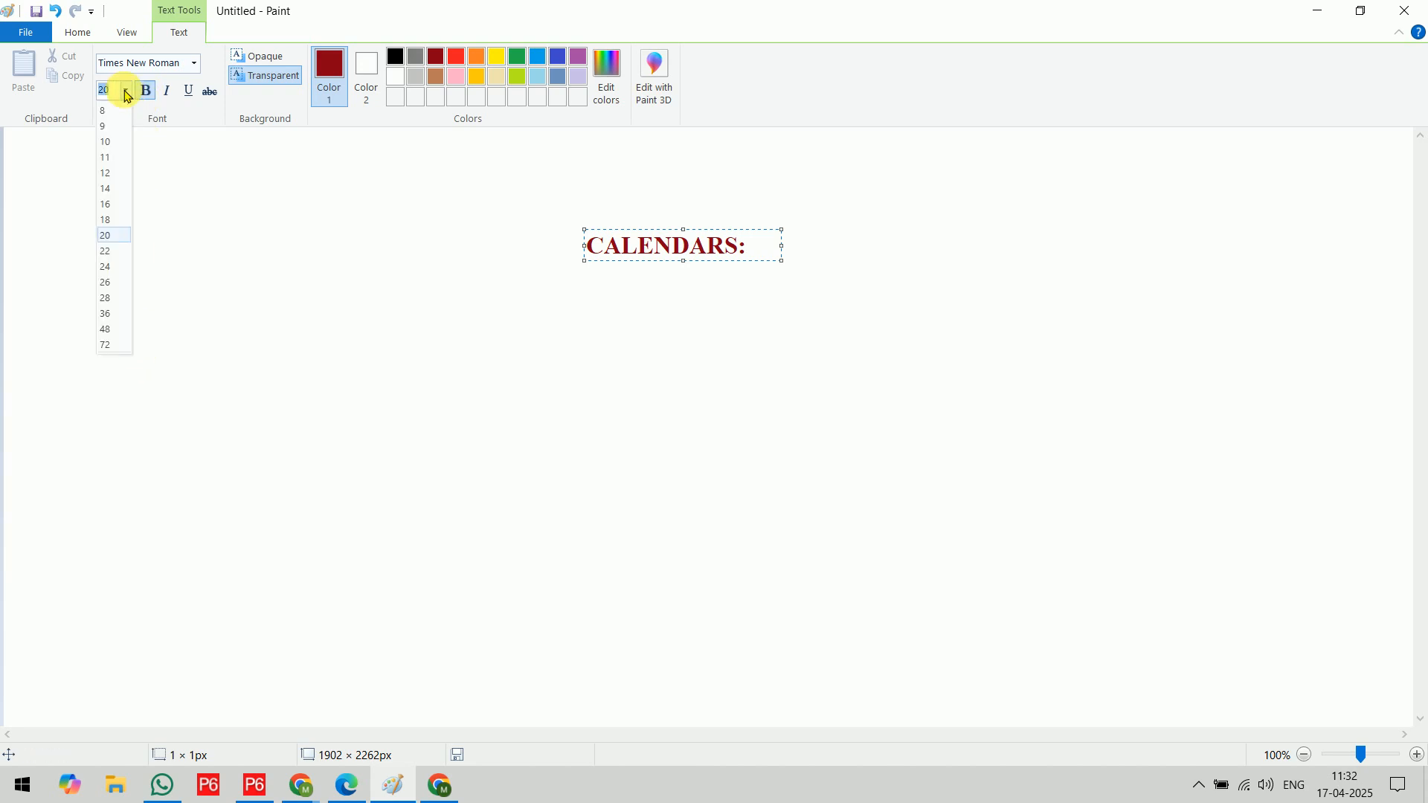
left_click(105, 220)
left_click(456, 57)
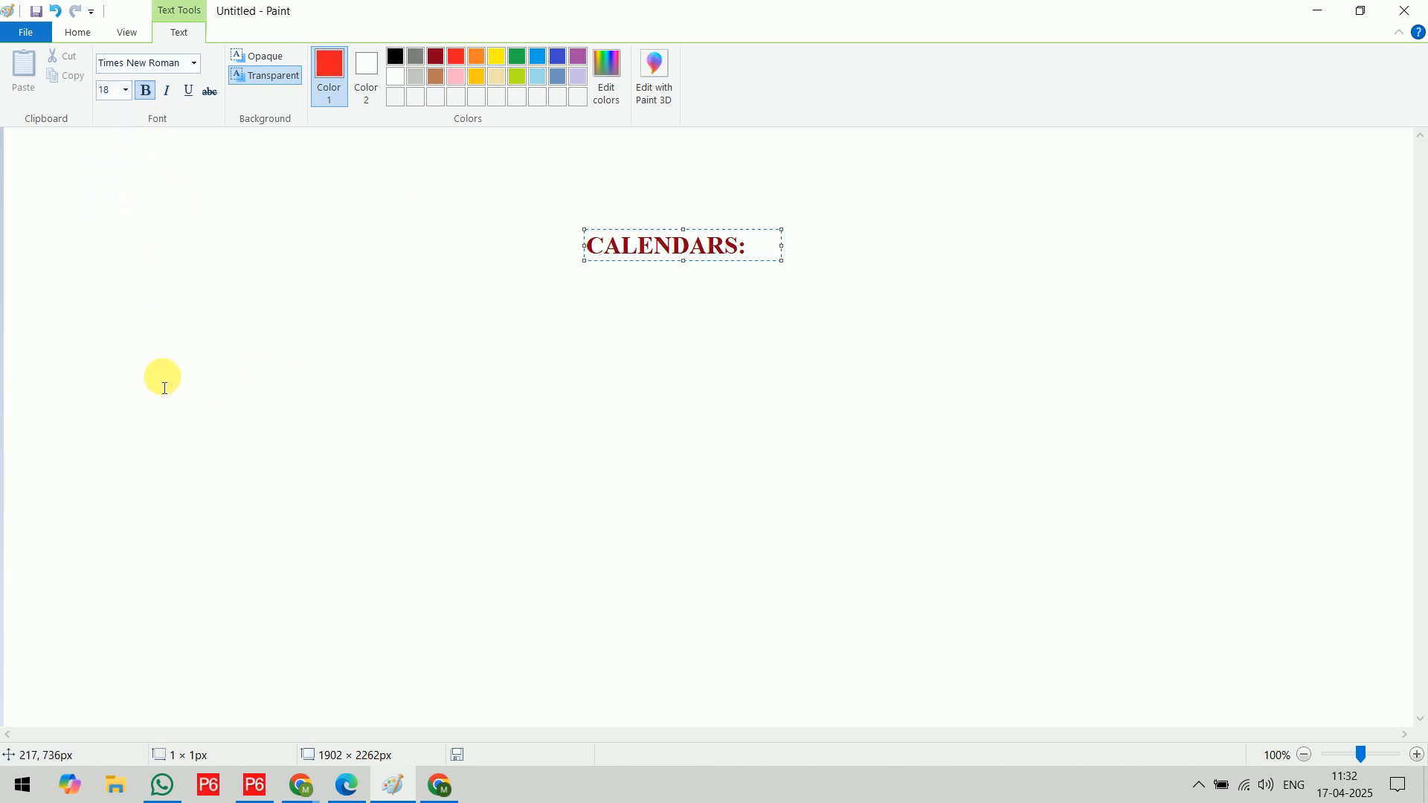
left_click(477, 670)
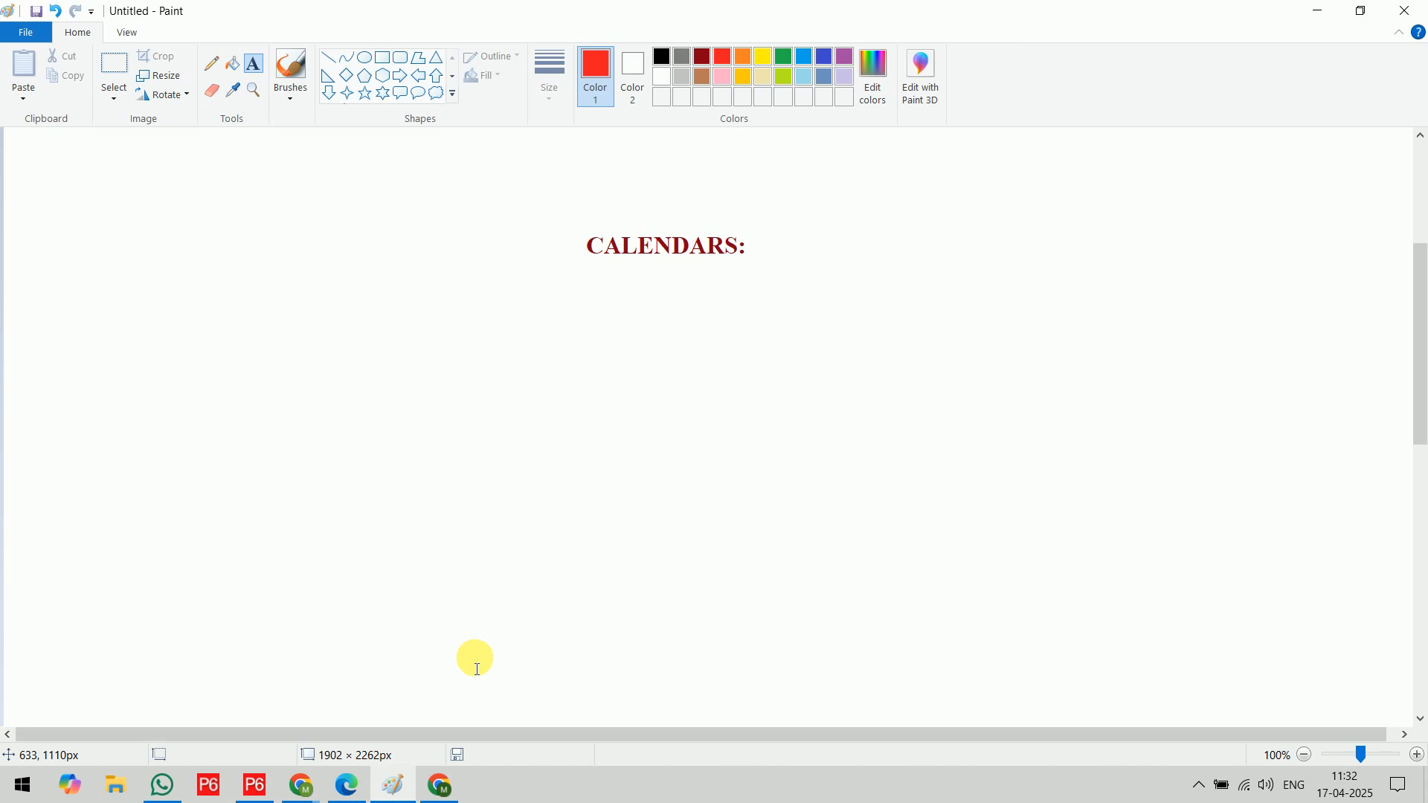
left_click(180, 325)
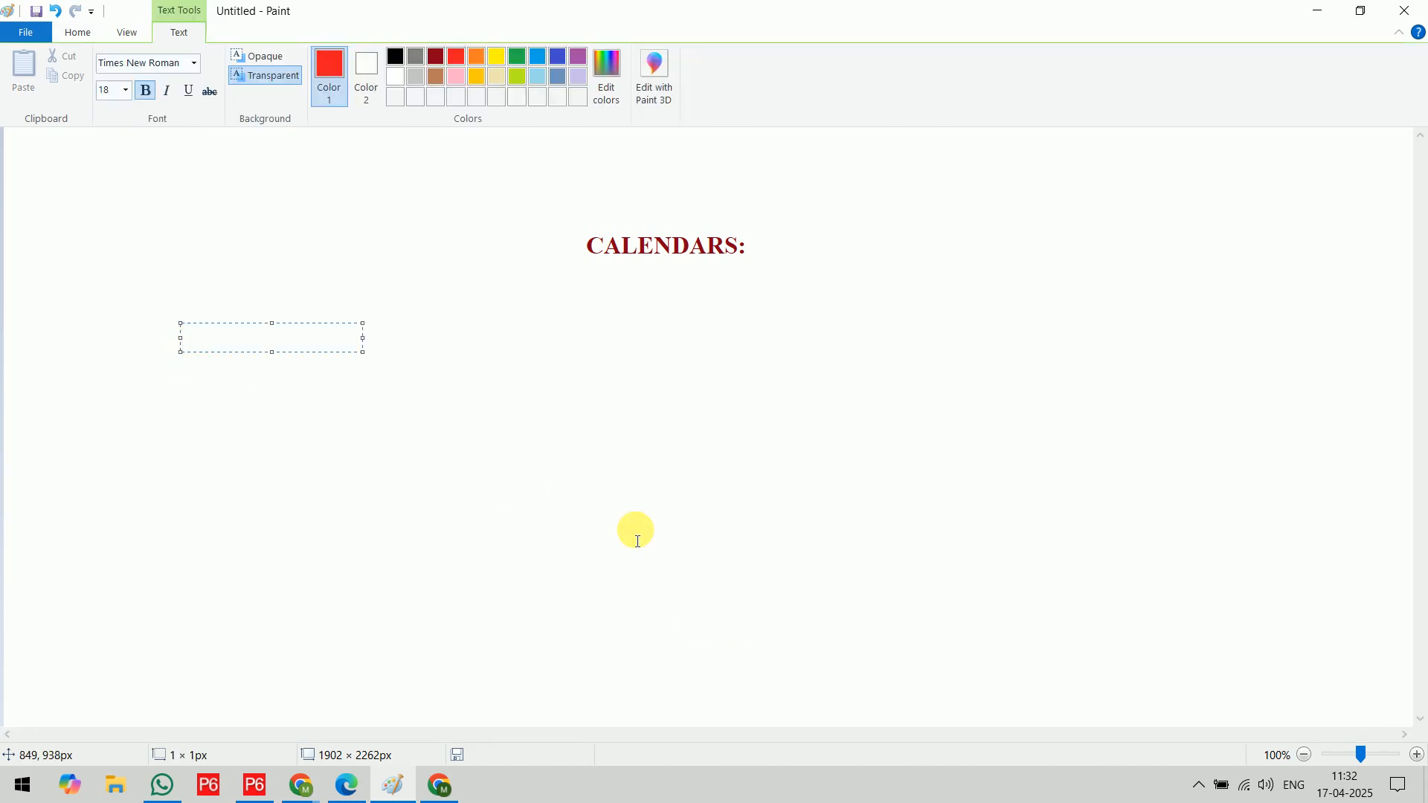
type("1. Gl")
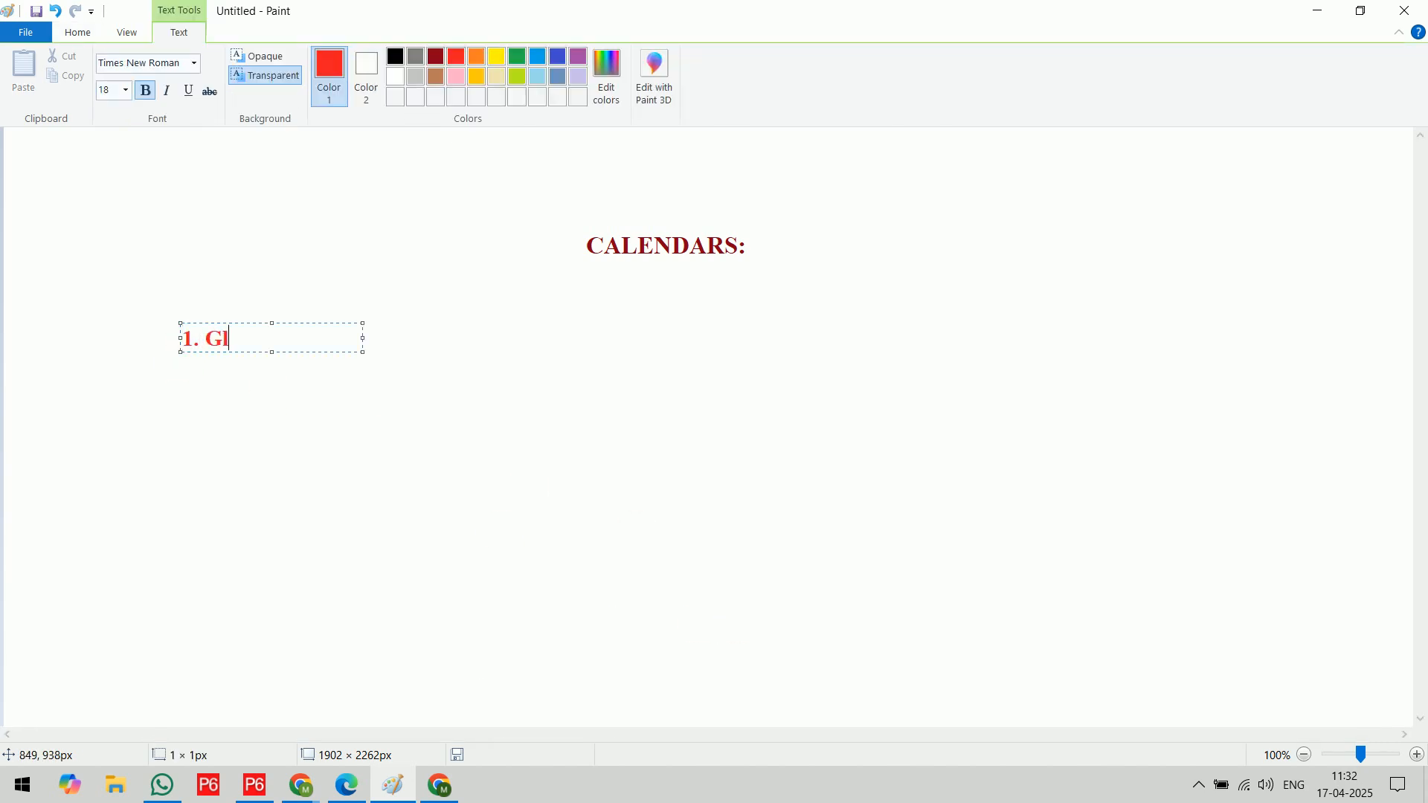
type("obal Calendar")
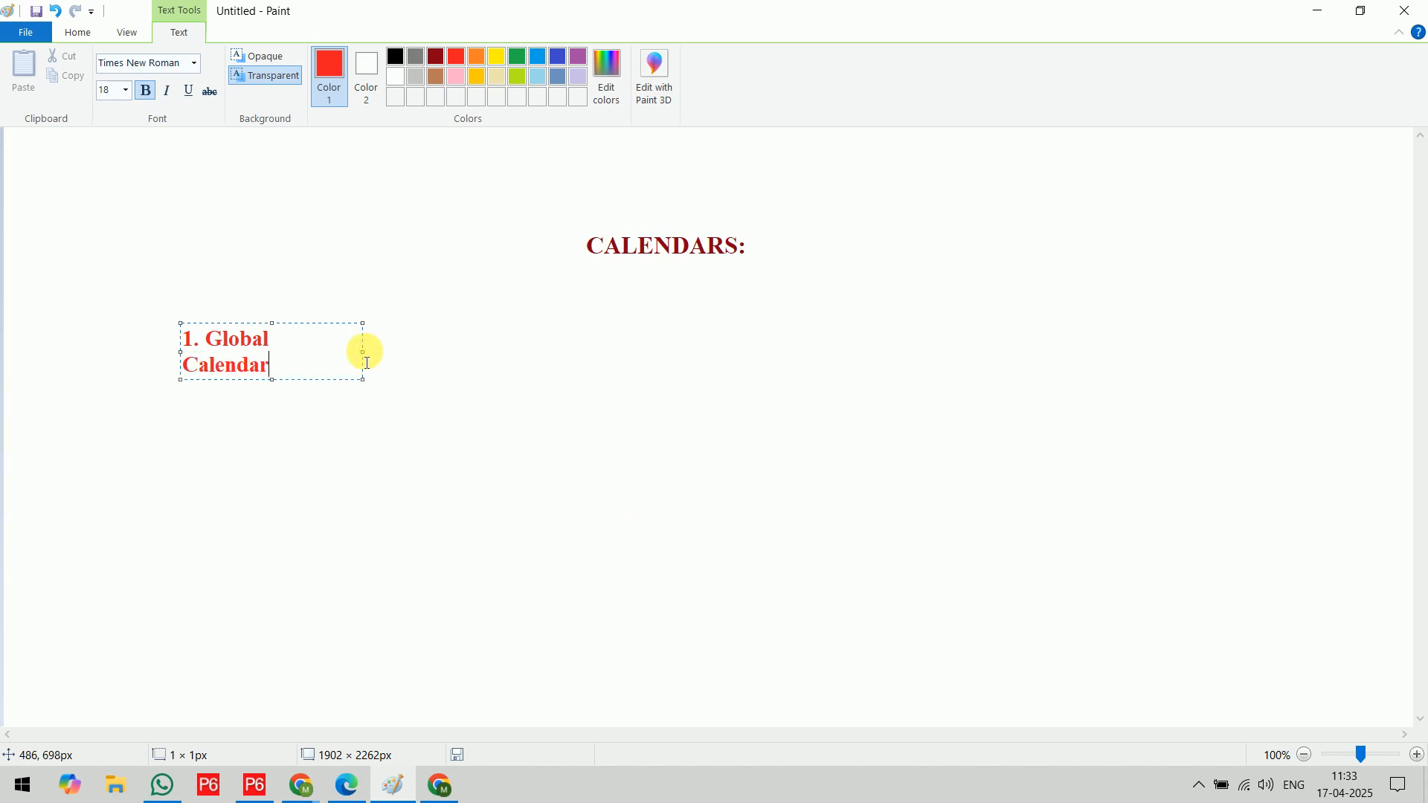
left_click_drag(364, 355, 398, 354)
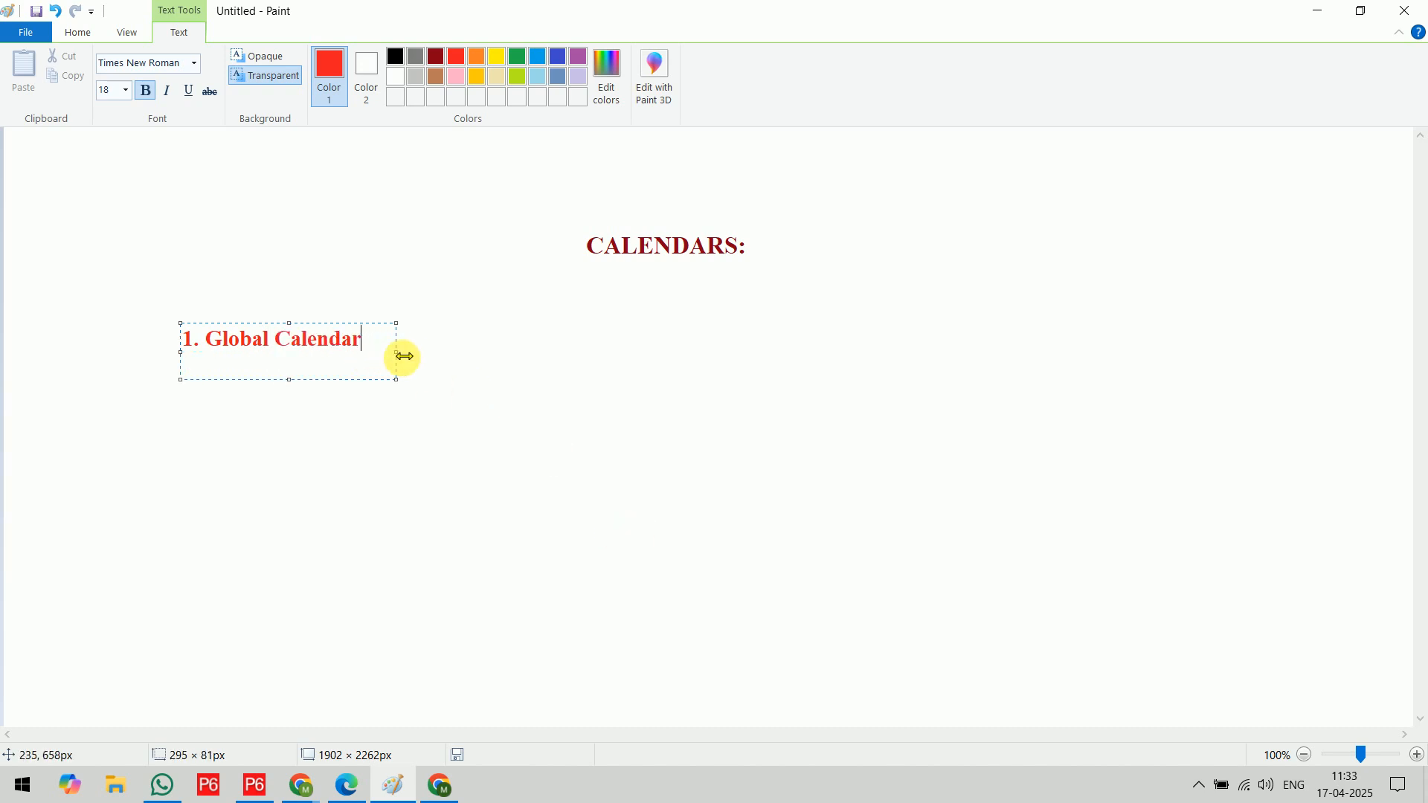
left_click(644, 335)
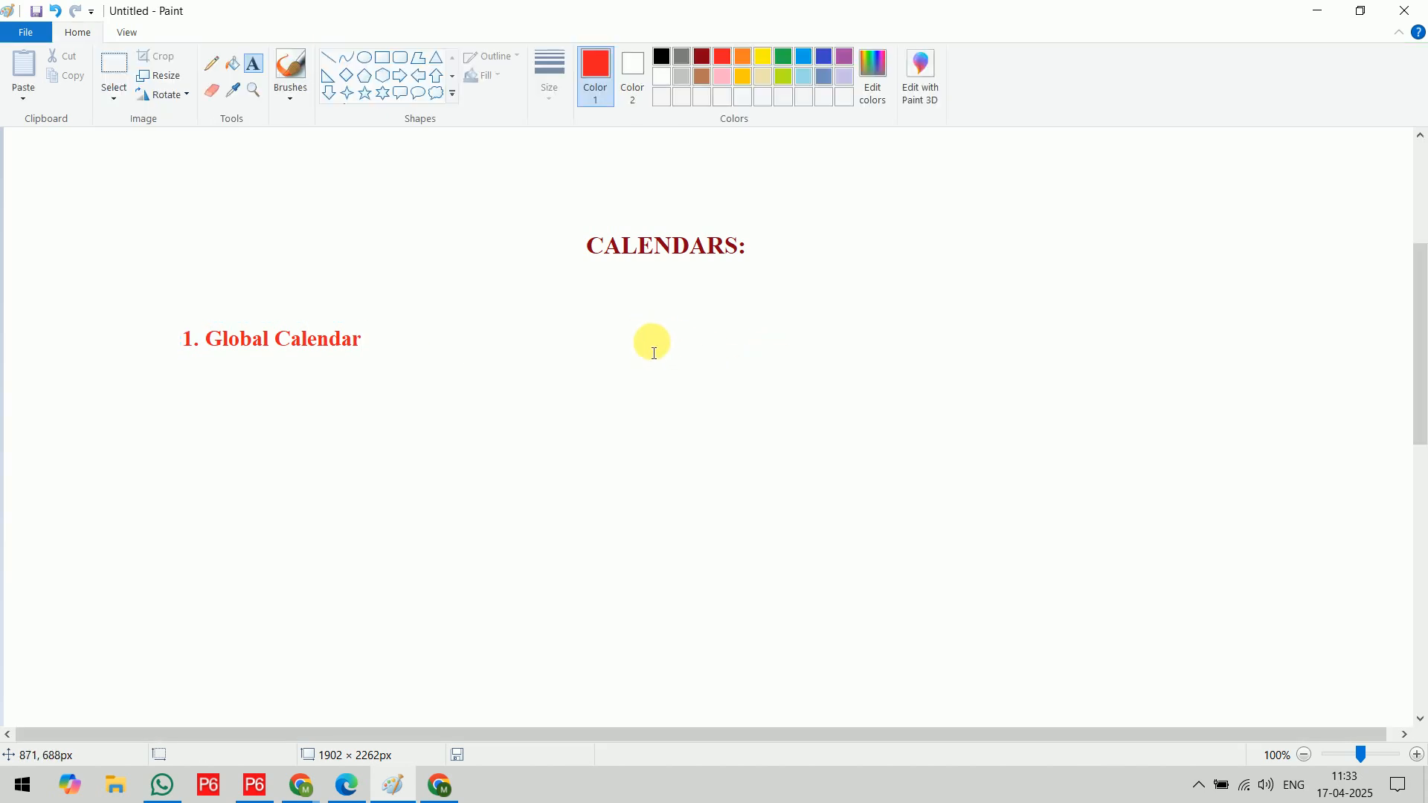
Add the text label "2. Resource Calendars" on one line beside the Global Calendar label
left_click(650, 325)
type("2")
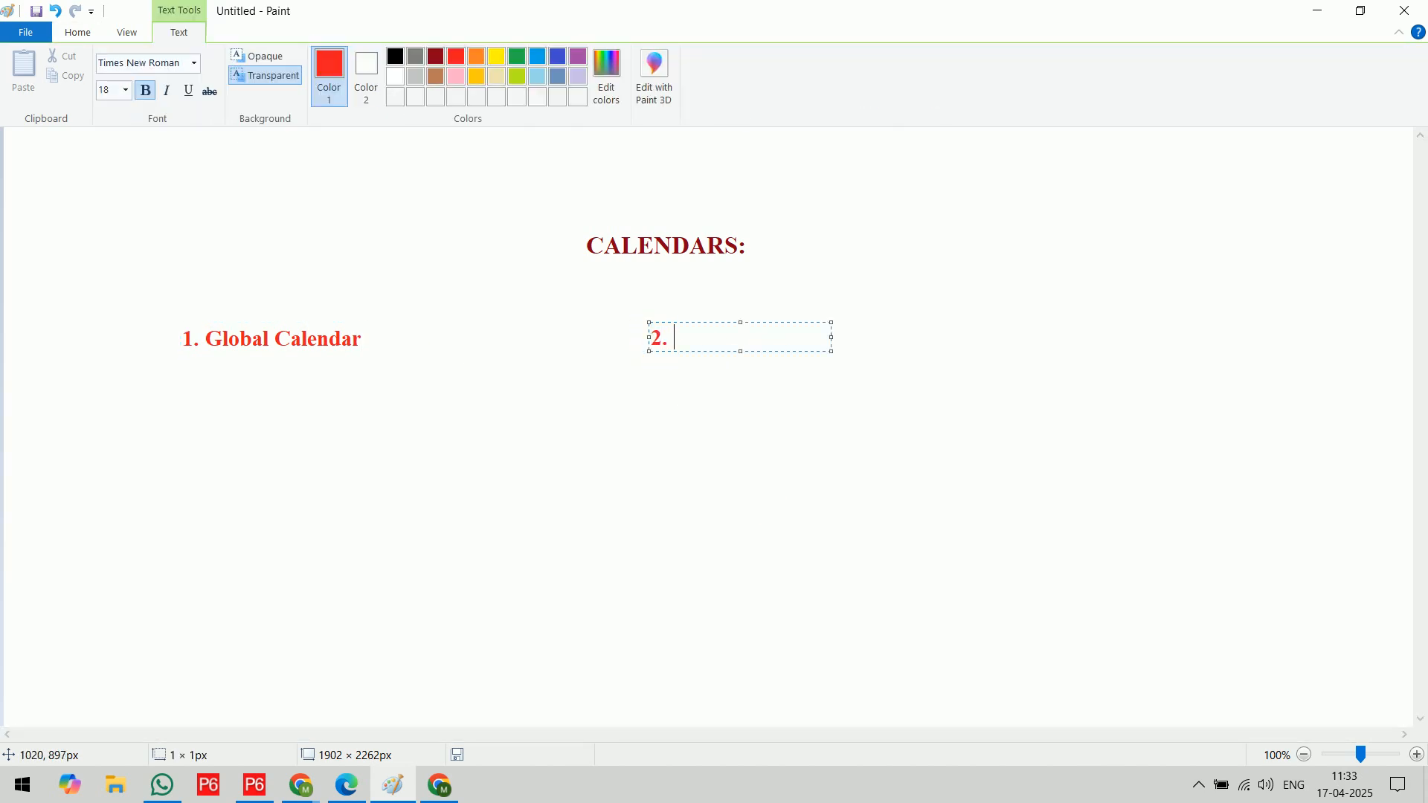
type(". Resource Calendars")
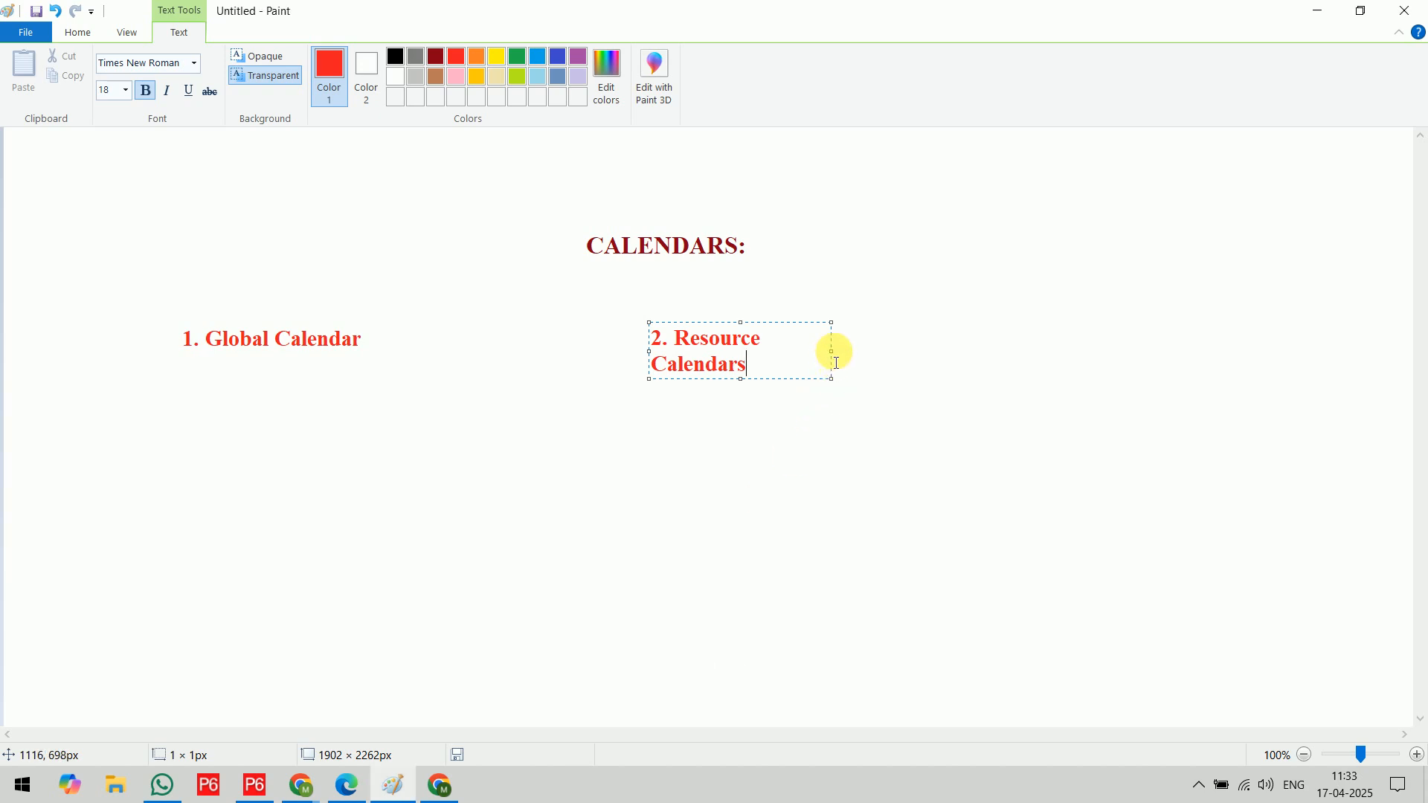
left_click_drag(836, 357, 883, 358)
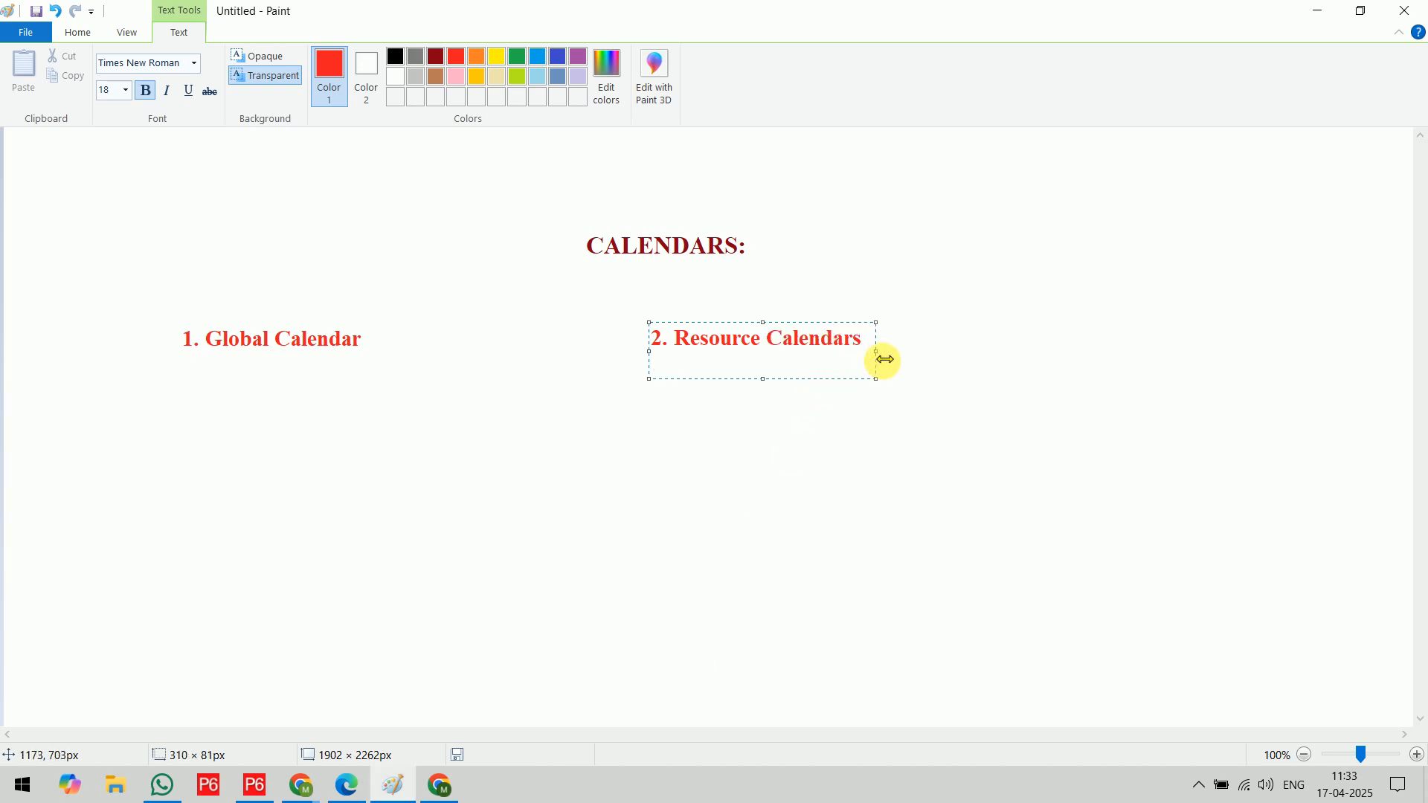
left_click(1134, 346)
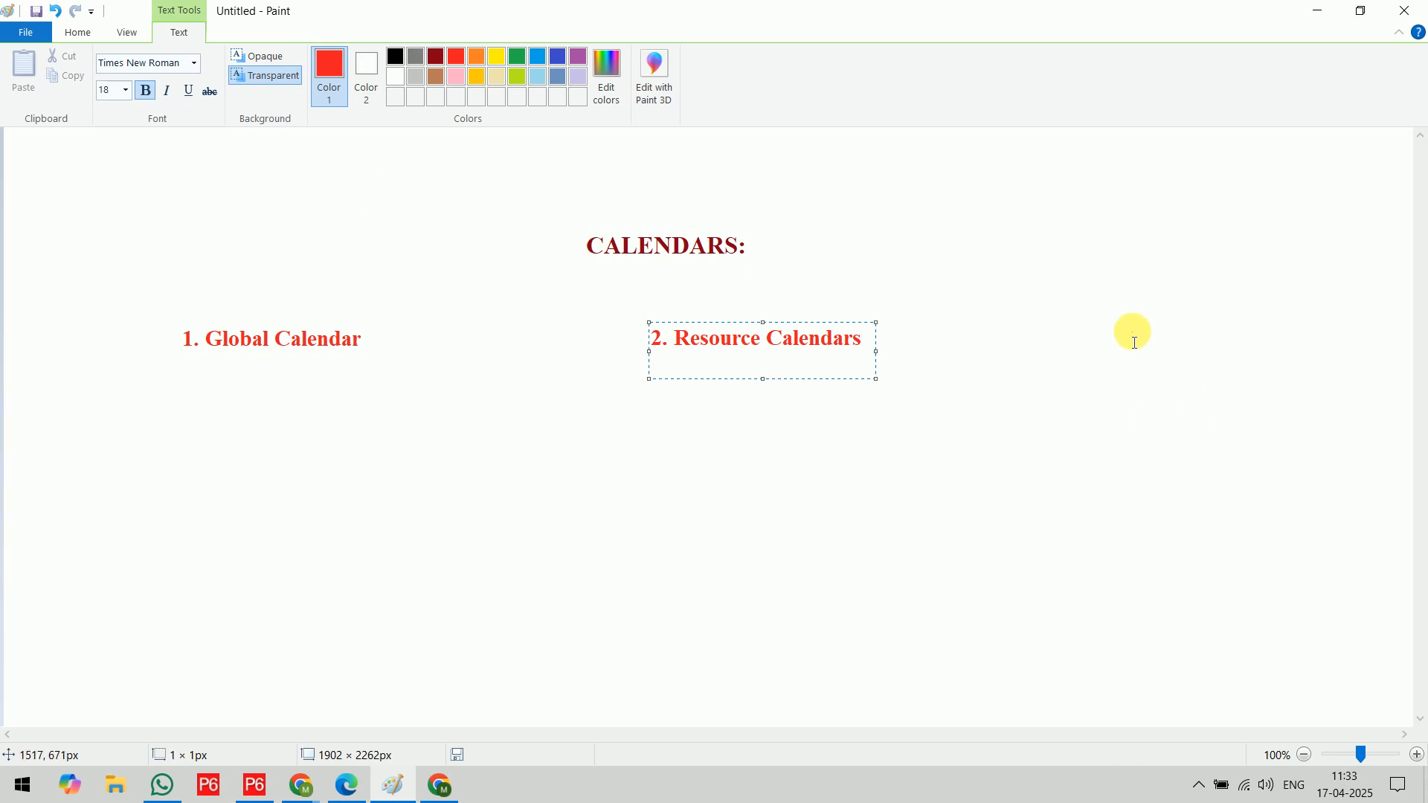
Add the text label "3. Project Calendars" on one line to the right of Resource Calendars
left_click(1135, 346)
type("3. Project ")
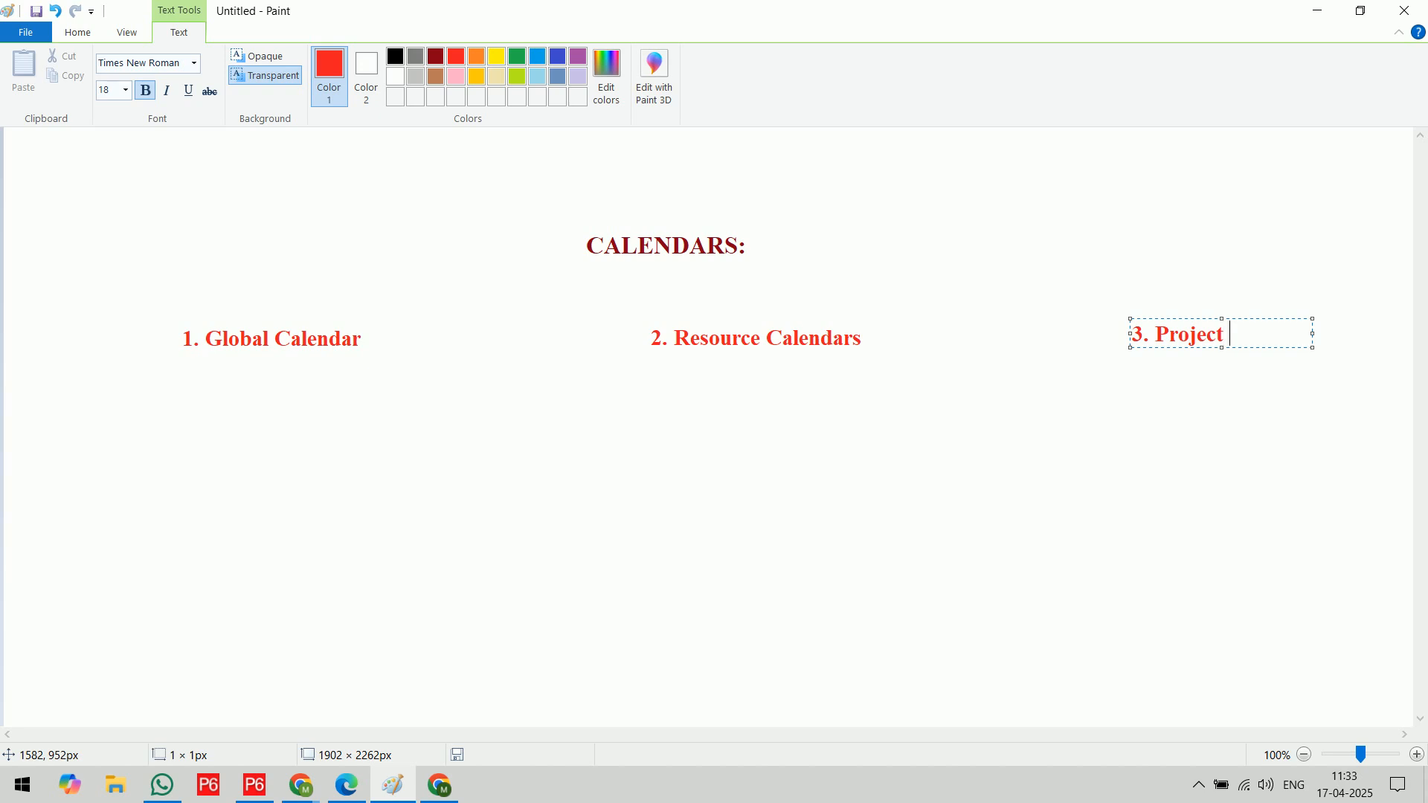
type("Calendars")
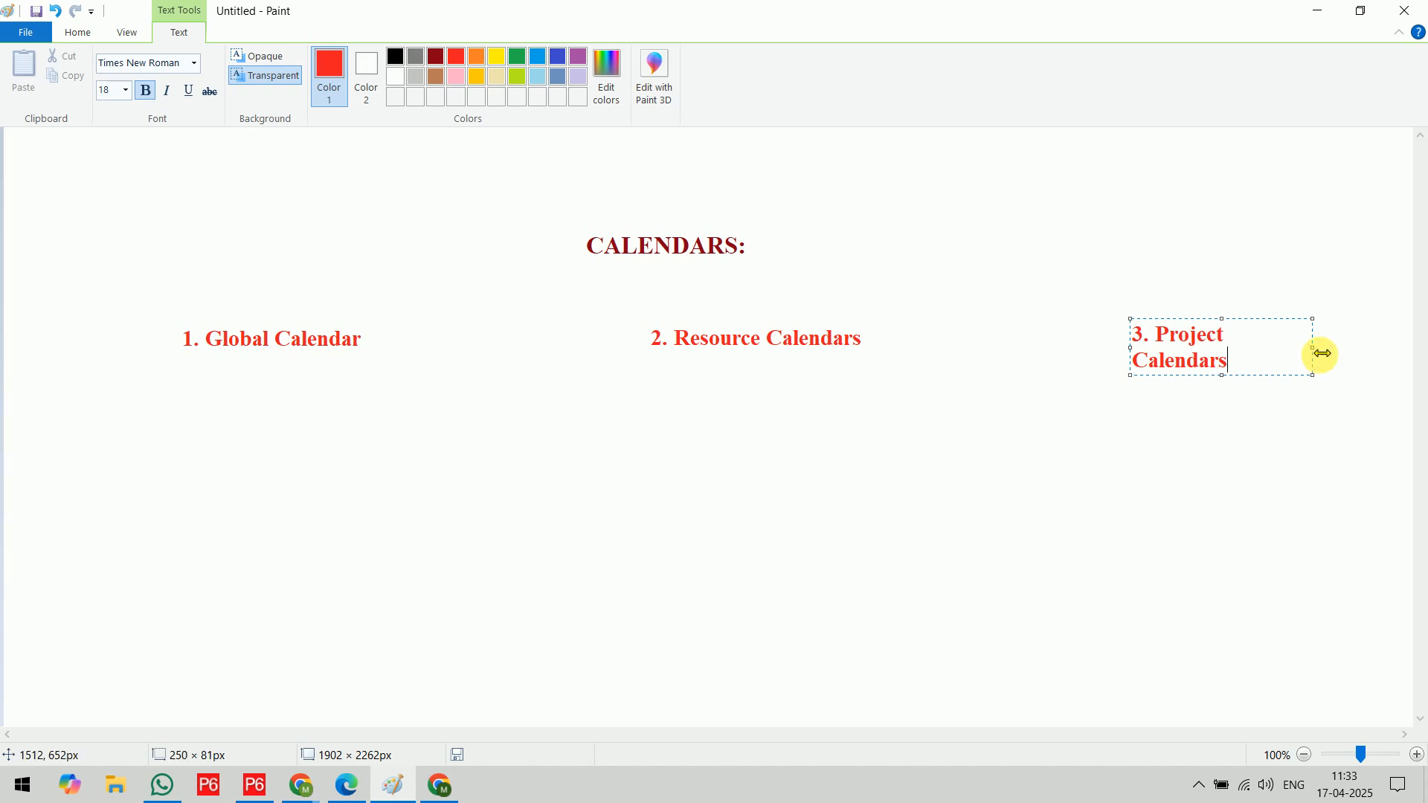
left_click_drag(1321, 354, 1366, 352)
Brush two green vertical dividers between the three calendar labels and a green frame around the label row
left_click(526, 61)
left_click(80, 32)
left_click(289, 68)
left_click_drag(495, 259, 471, 742)
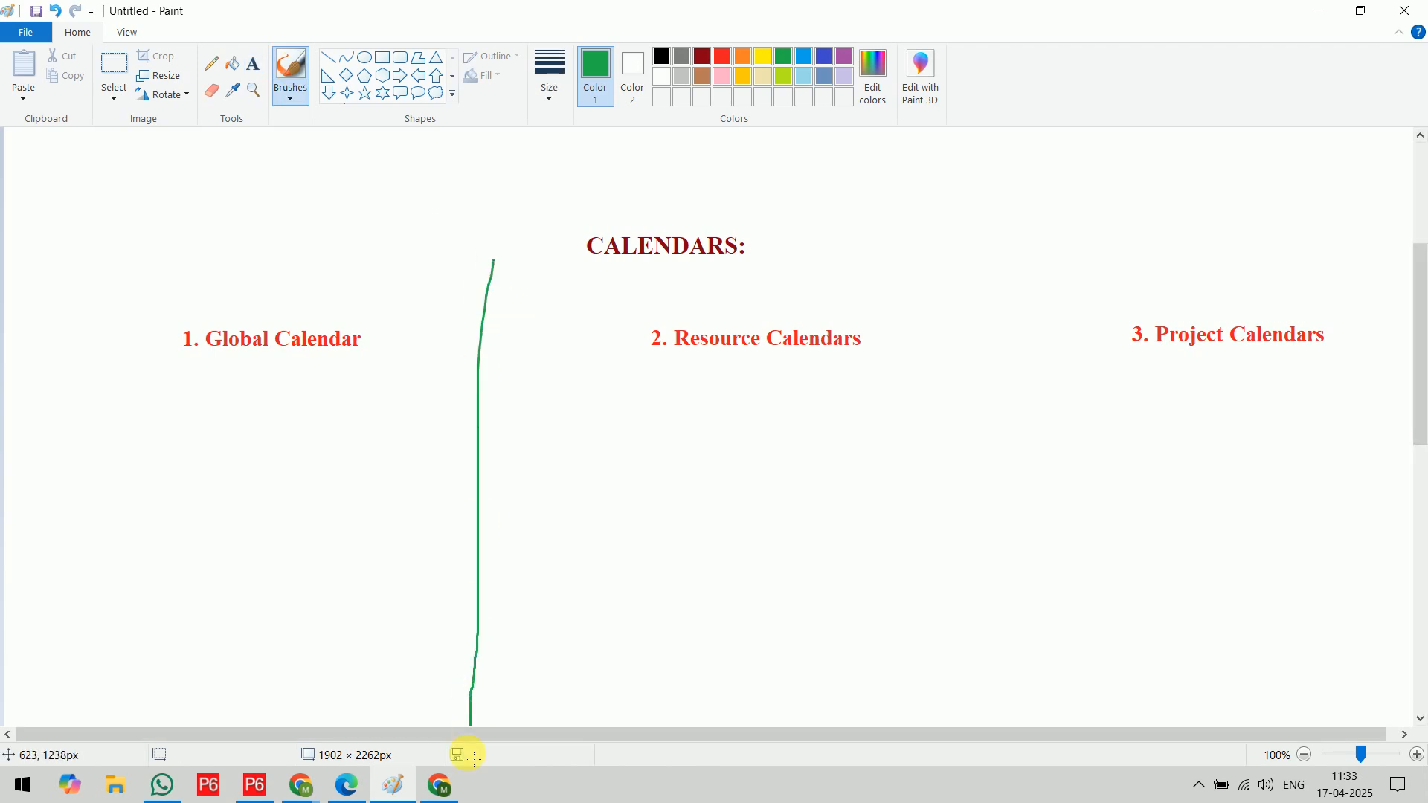
left_click_drag(1022, 269, 1019, 733)
mouse_move(24, 365)
left_mouse_down()
mouse_move(1384, 350)
mouse_move(1297, 303)
mouse_move(192, 293)
mouse_move(38, 325)
mouse_move(23, 366)
left_mouse_up()
Draw black arrows below the first two calendar labels and handwrite "Use anywhere" under Global Calendar and "Only for Resource" under Resource Calendars
left_click(661, 57)
mouse_move(243, 368)
left_mouse_down()
mouse_move(217, 410)
mouse_move(248, 414)
left_mouse_up()
mouse_move(135, 465)
left_mouse_down()
mouse_move(136, 485)
mouse_move(157, 466)
mouse_move(160, 484)
mouse_move(204, 466)
mouse_move(359, 474)
left_mouse_up()
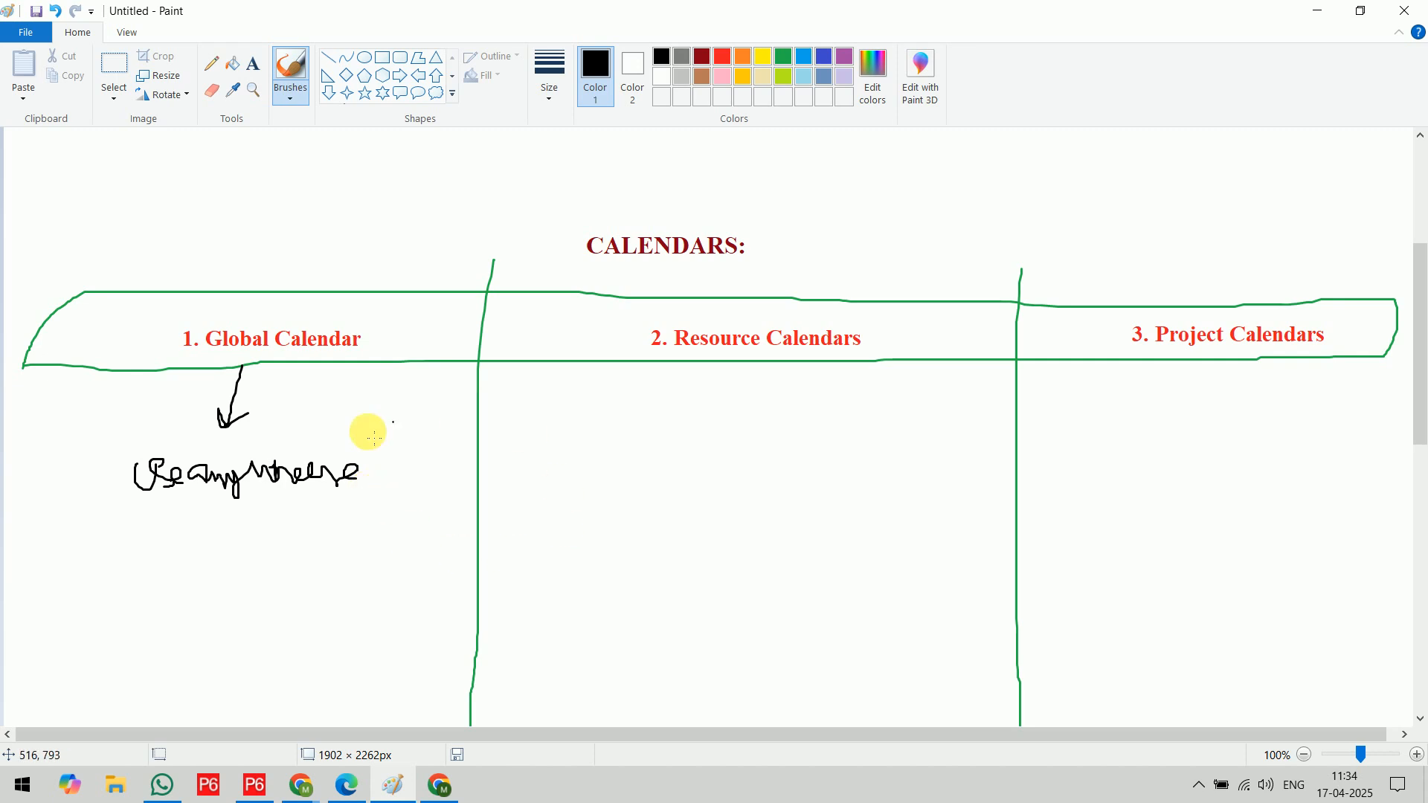
mouse_move(744, 364)
left_mouse_down()
mouse_move(717, 402)
mouse_move(751, 407)
left_mouse_up()
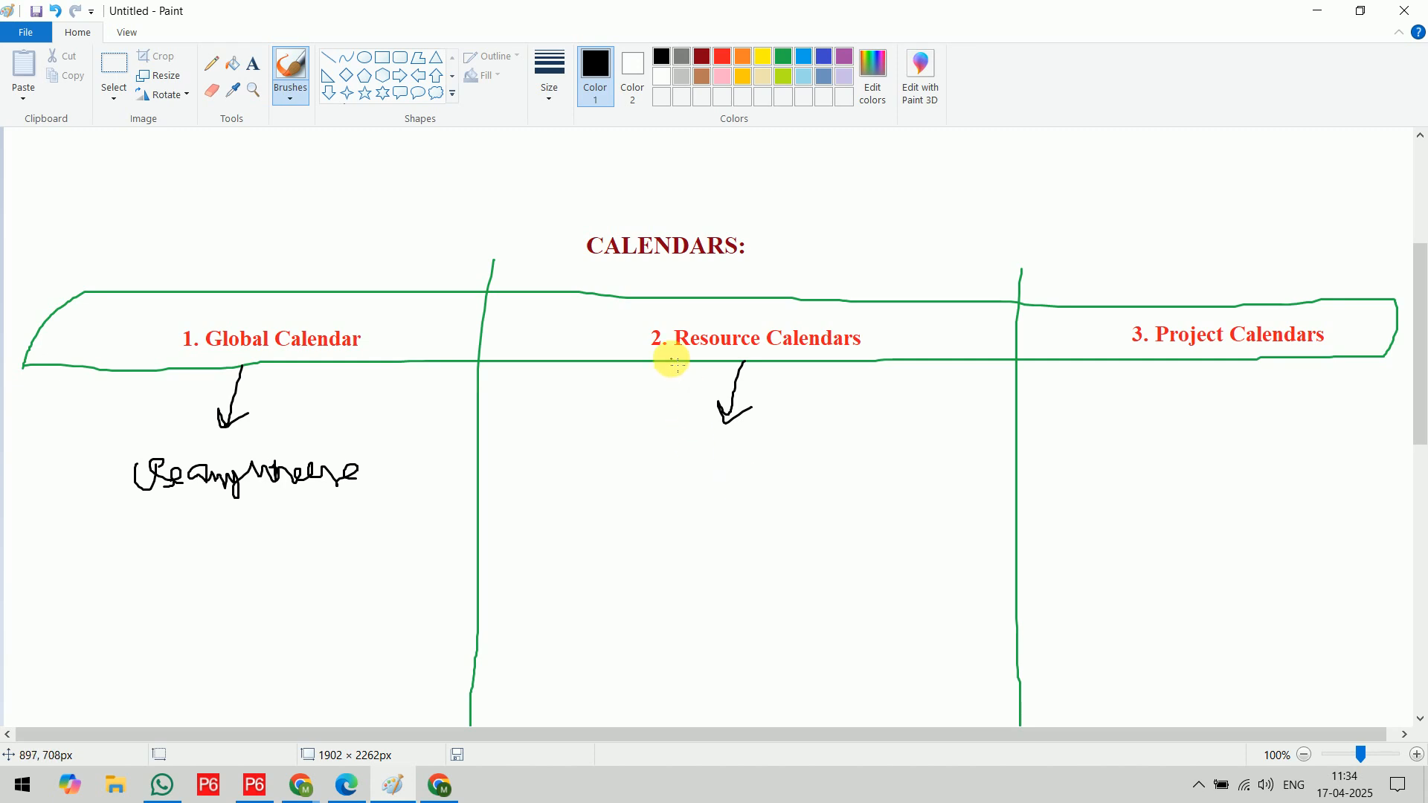
mouse_move(606, 441)
left_mouse_down()
mouse_move(600, 453)
mouse_move(605, 440)
mouse_move(638, 465)
mouse_move(698, 471)
mouse_move(752, 446)
mouse_move(776, 462)
mouse_move(828, 435)
mouse_move(857, 459)
mouse_move(849, 444)
left_mouse_up()
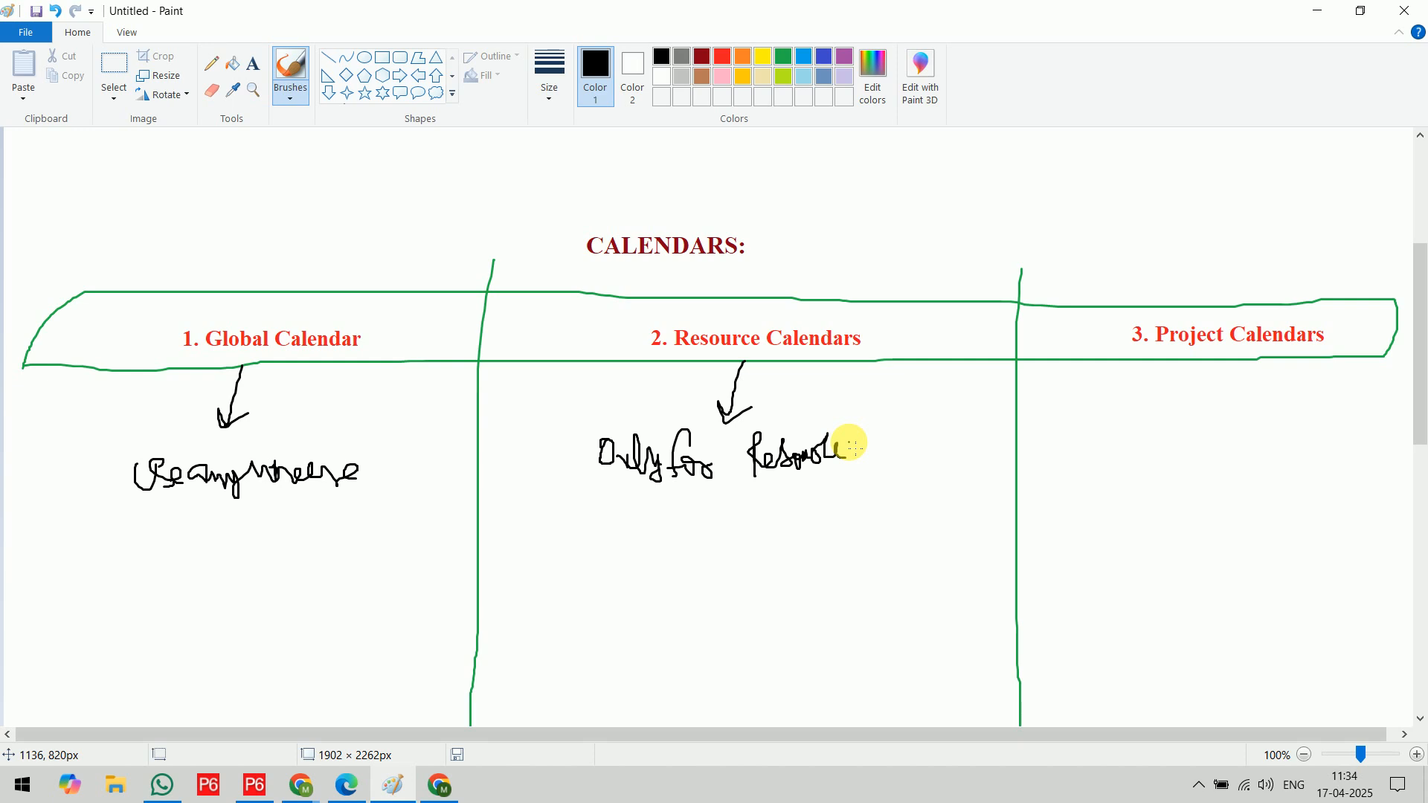
Branch the Resource Calendars note with two black arrows to the handwritten, underlined words "Shared" and "Personal"
left_click_drag(1419, 266, 1421, 296)
mouse_move(684, 414)
left_mouse_down()
mouse_move(594, 467)
mouse_move(604, 481)
left_mouse_up()
mouse_move(704, 414)
left_mouse_down()
mouse_move(822, 472)
mouse_move(811, 485)
left_mouse_up()
mouse_move(519, 493)
left_mouse_down()
mouse_move(508, 515)
mouse_move(573, 504)
mouse_move(616, 530)
left_mouse_up()
mouse_move(822, 485)
left_mouse_down()
mouse_move(819, 526)
mouse_move(832, 504)
mouse_move(838, 520)
mouse_move(933, 508)
mouse_move(931, 526)
mouse_move(929, 499)
mouse_move(939, 528)
left_mouse_up()
left_click_drag(506, 530, 641, 533)
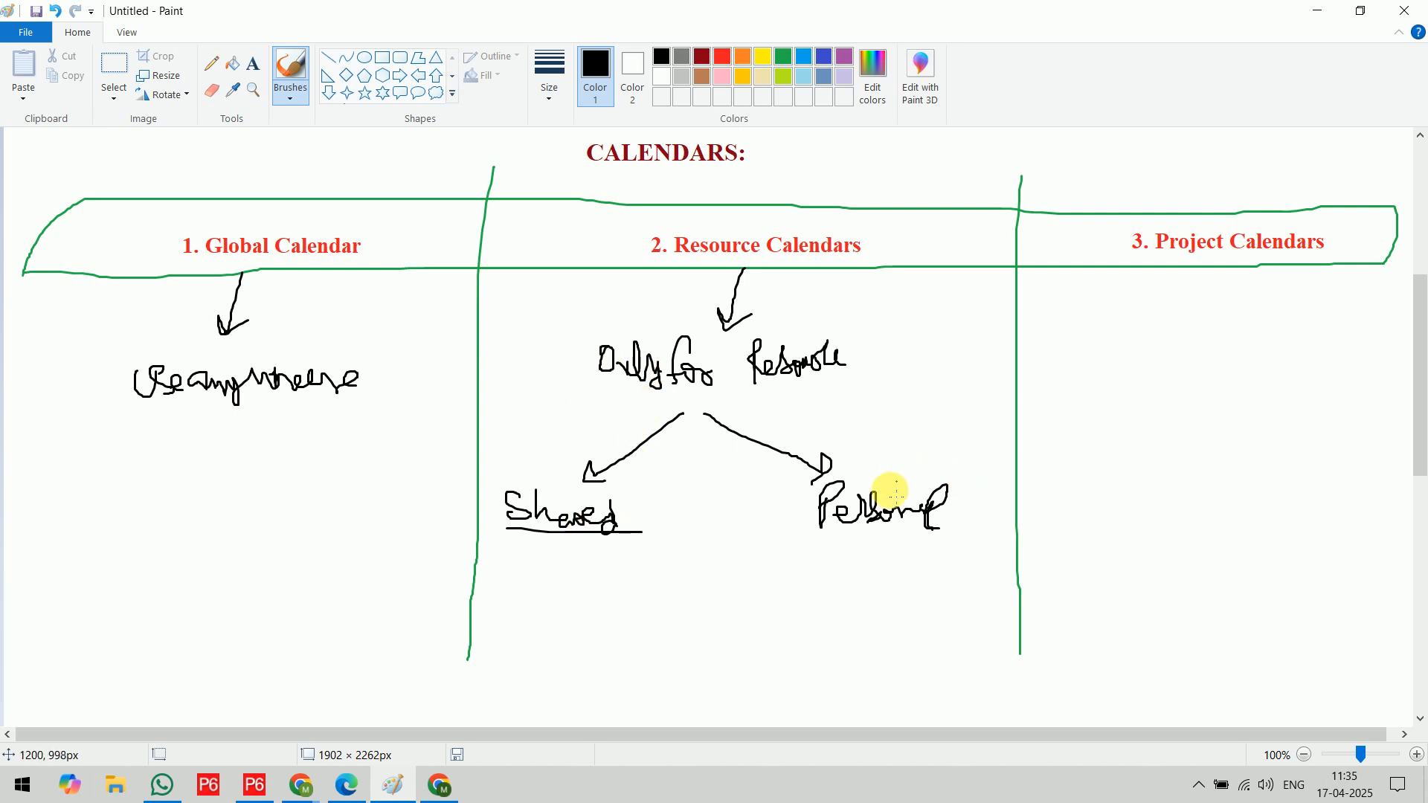
left_click_drag(838, 533, 957, 516)
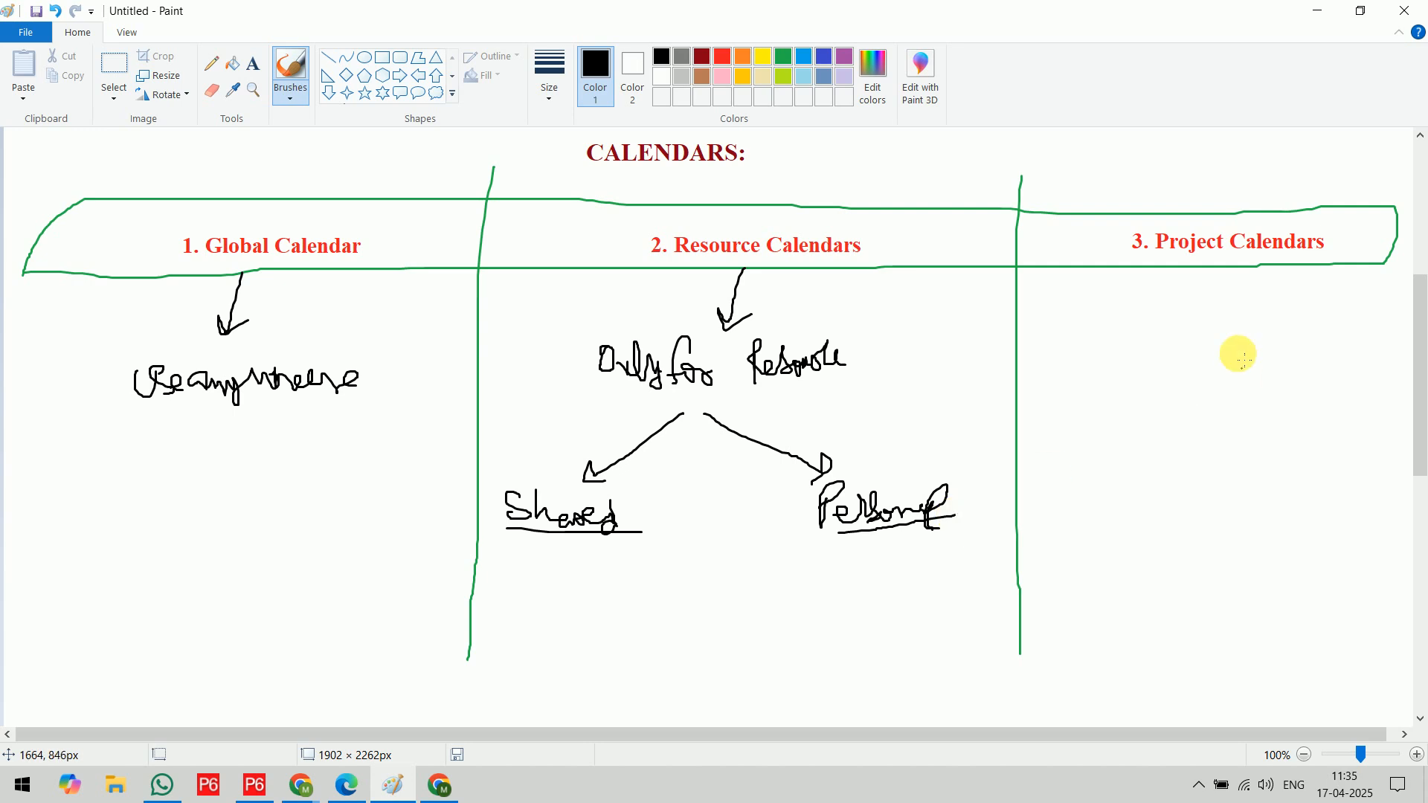
Under Project Calendars, draw an indigo arrow, handwrite "Only for unique Project & its activities", underline "unique", and add an arrow to a crossed-out word
left_click(828, 57)
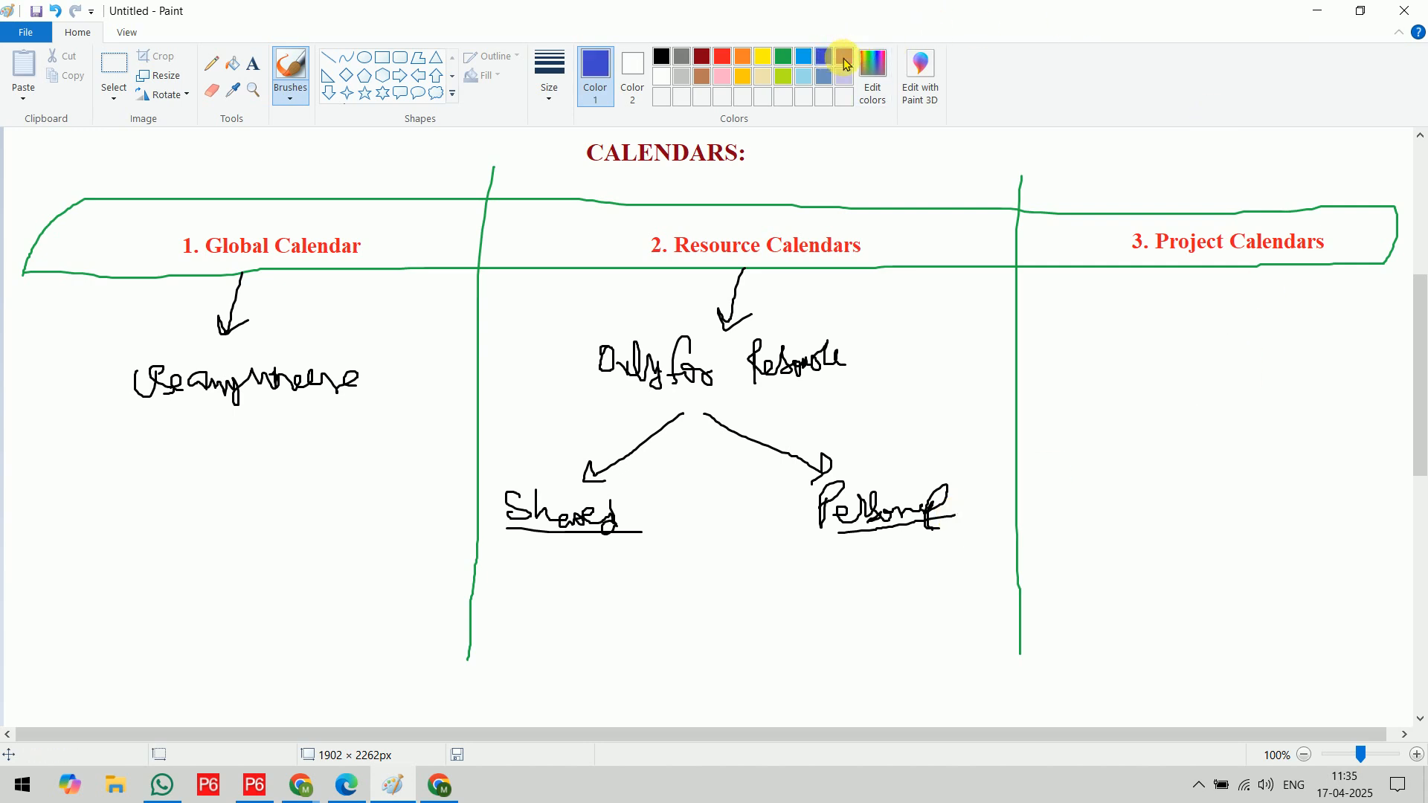
left_click_drag(1184, 323, 1210, 325)
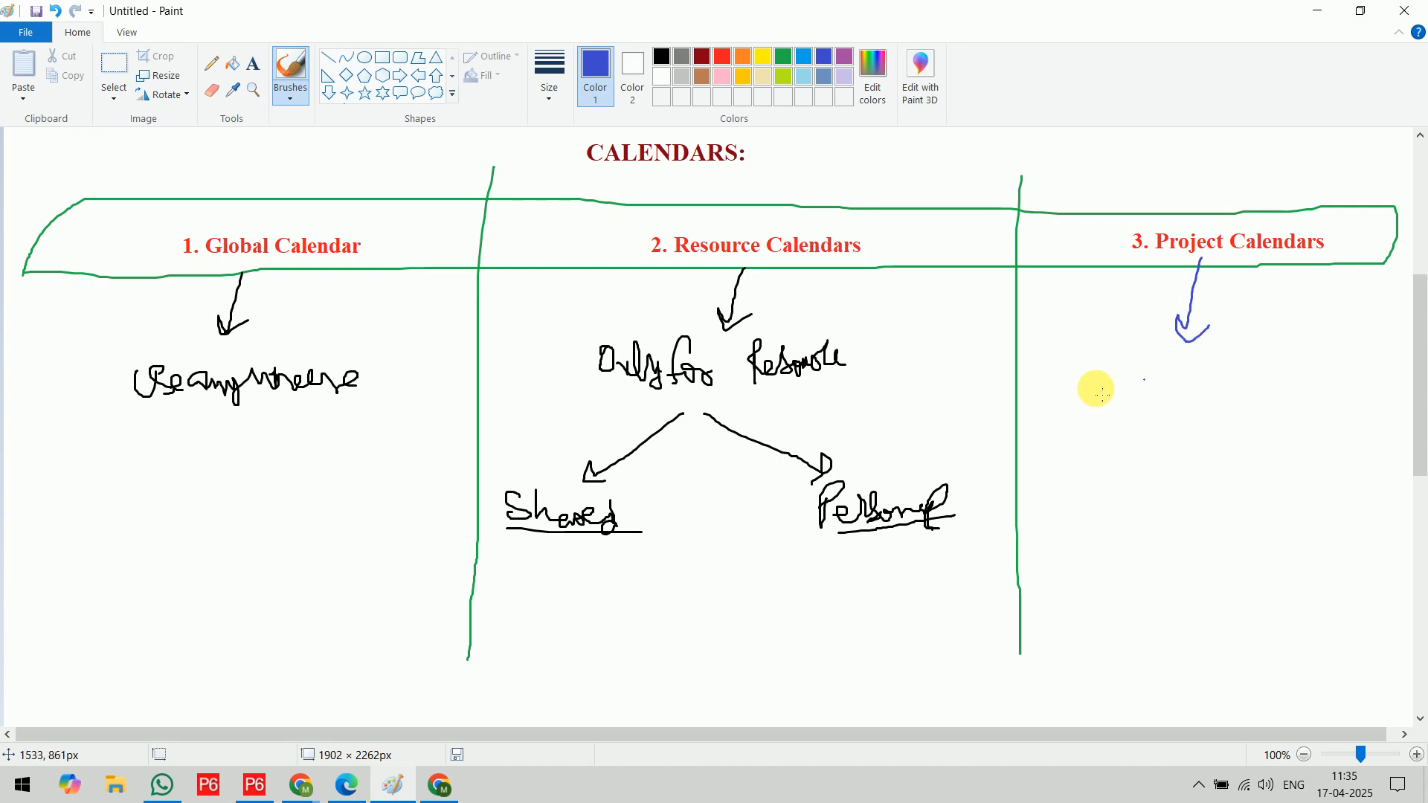
mouse_move(1068, 376)
left_mouse_down()
mouse_move(1106, 398)
mouse_move(1178, 405)
mouse_move(1226, 378)
mouse_move(1319, 394)
mouse_move(1350, 378)
left_mouse_up()
mouse_move(1077, 493)
left_mouse_down()
mouse_move(1076, 471)
mouse_move(1277, 460)
left_mouse_up()
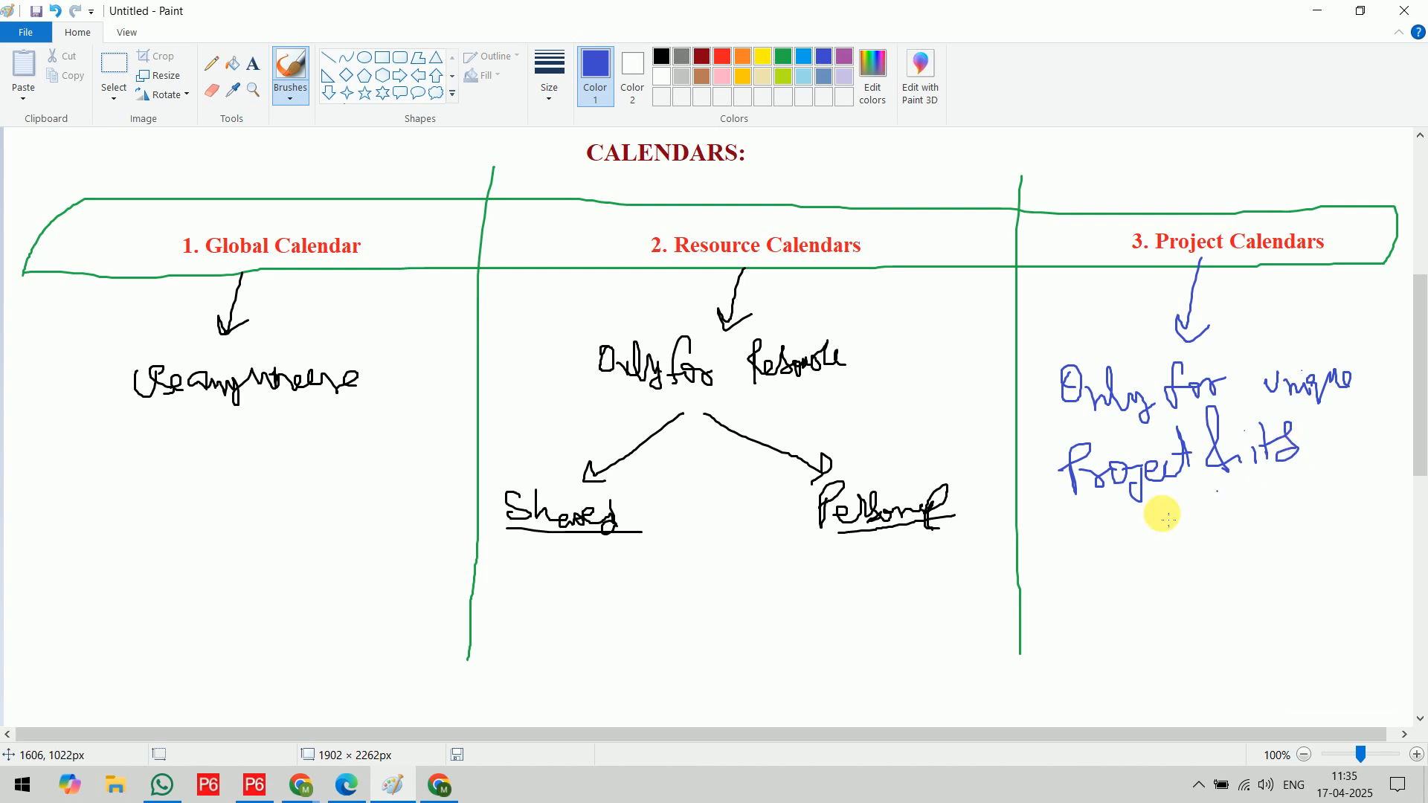
mouse_move(1077, 529)
left_mouse_down()
mouse_move(1148, 520)
mouse_move(1168, 541)
mouse_move(1180, 526)
mouse_move(1244, 520)
left_mouse_up()
left_click_drag(1259, 411, 1337, 403)
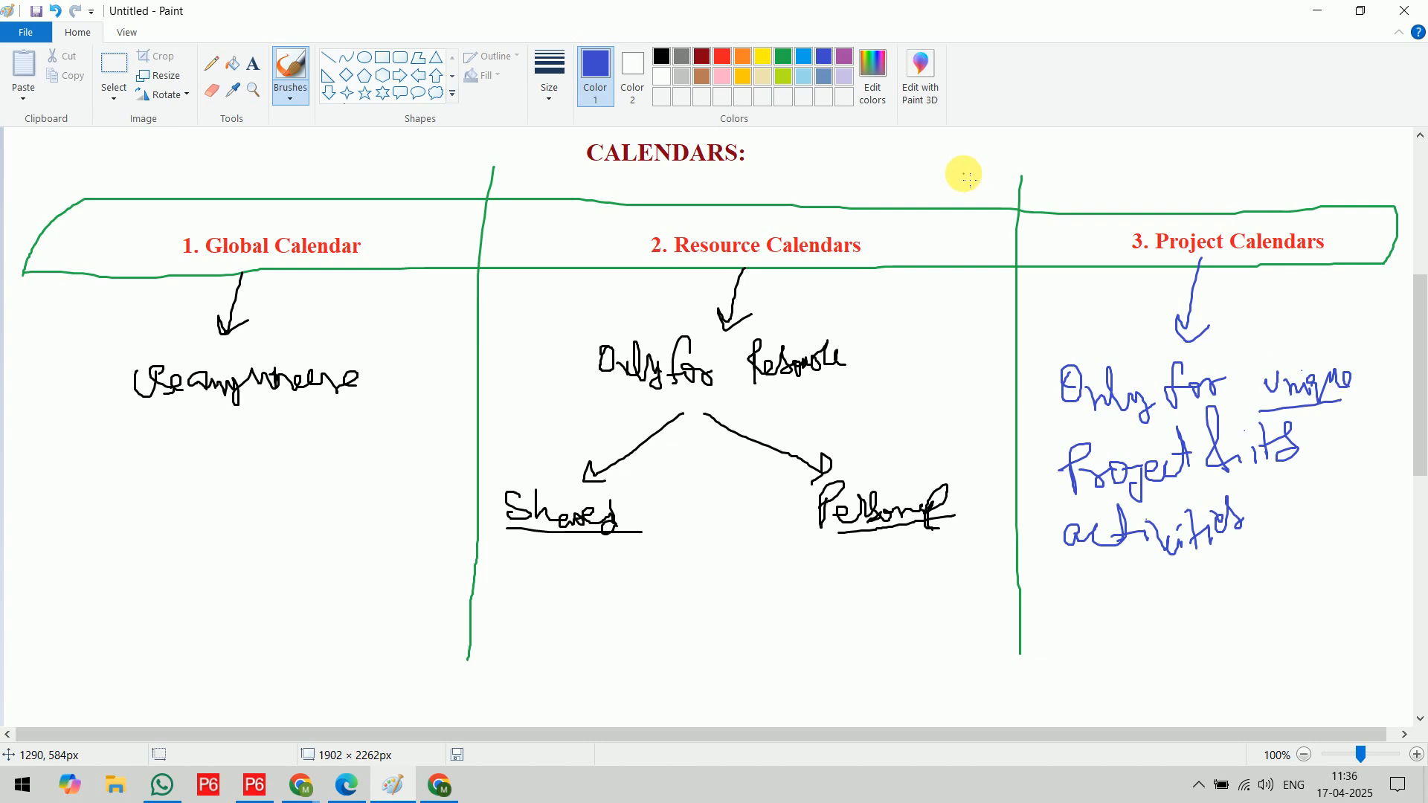
mouse_move(1252, 504)
left_mouse_down()
mouse_move(1250, 644)
mouse_move(1265, 638)
left_mouse_up()
mouse_move(1203, 703)
left_mouse_down()
mouse_move(1208, 668)
mouse_move(1212, 685)
mouse_move(1301, 713)
mouse_move(1192, 662)
mouse_move(1276, 701)
left_mouse_up()
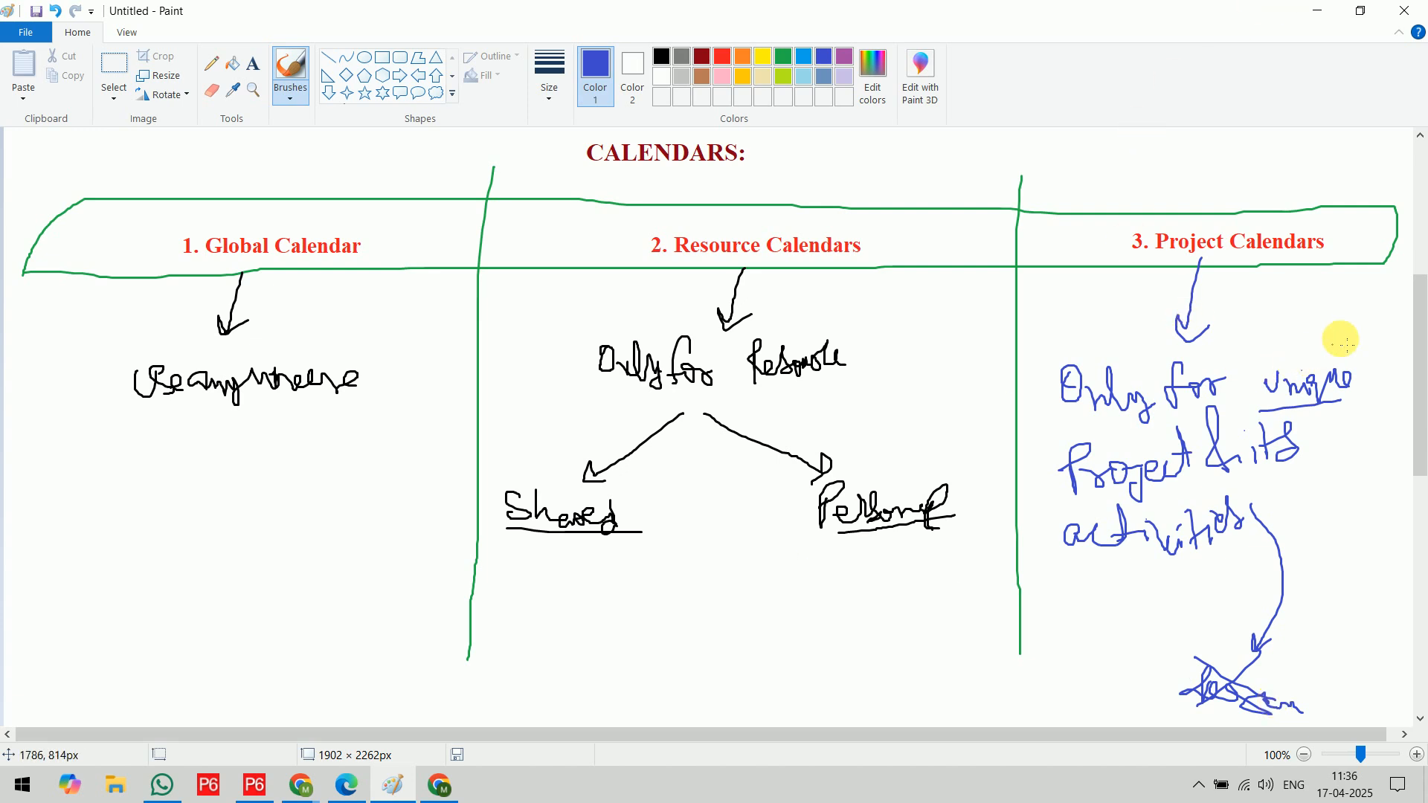
In the blank area below the calendar notes, handwrite the indigo headings "6 d/w" and "7 d/w" and draw a vertical divider between them
left_click_drag(1420, 312, 1420, 500)
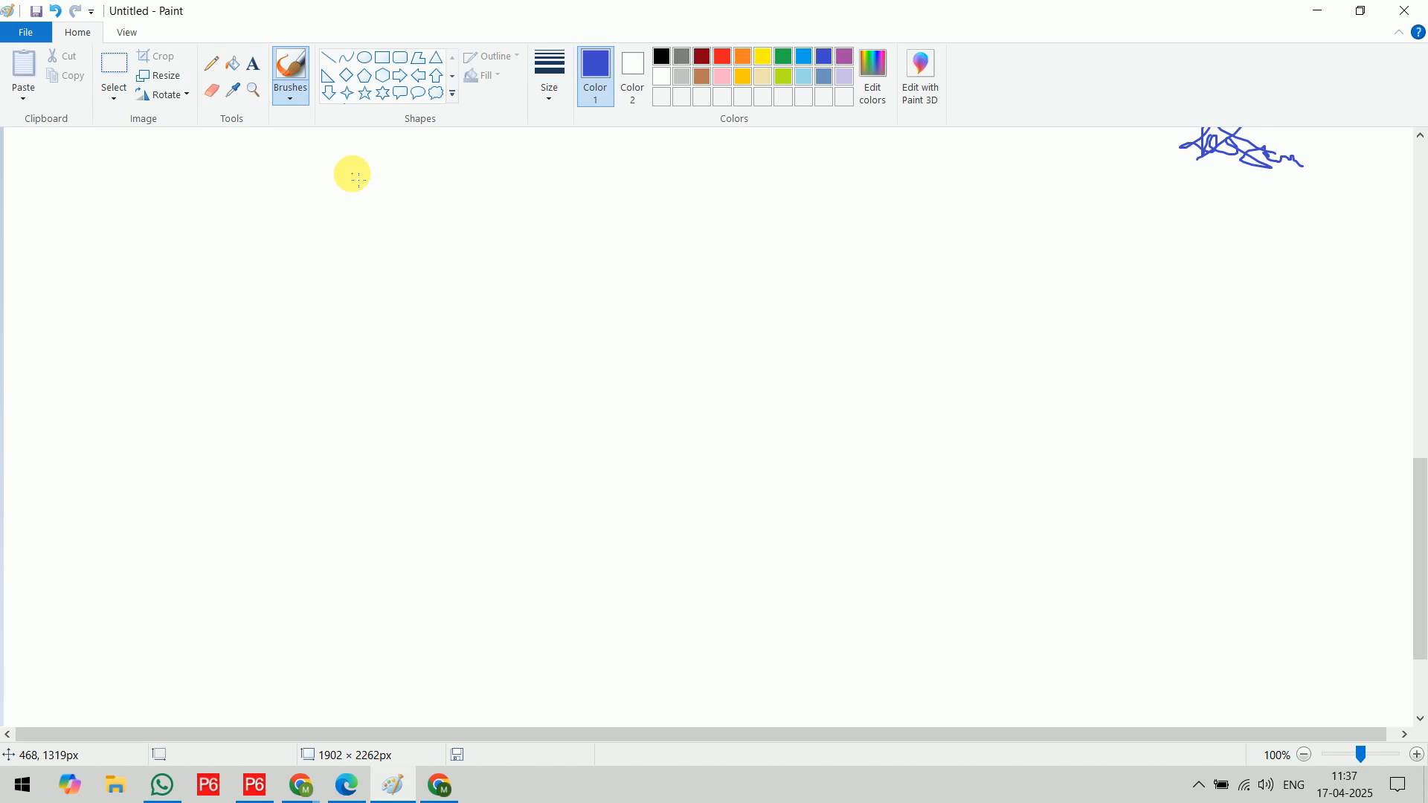
mouse_move(347, 166)
left_mouse_down()
mouse_move(344, 183)
mouse_move(391, 201)
mouse_move(397, 226)
mouse_move(431, 185)
left_mouse_up()
left_click_drag(479, 179, 501, 184)
mouse_move(679, 169)
left_mouse_down()
mouse_move(696, 195)
mouse_move(723, 195)
left_mouse_up()
left_click_drag(750, 160, 737, 225)
left_click_drag(755, 176, 772, 172)
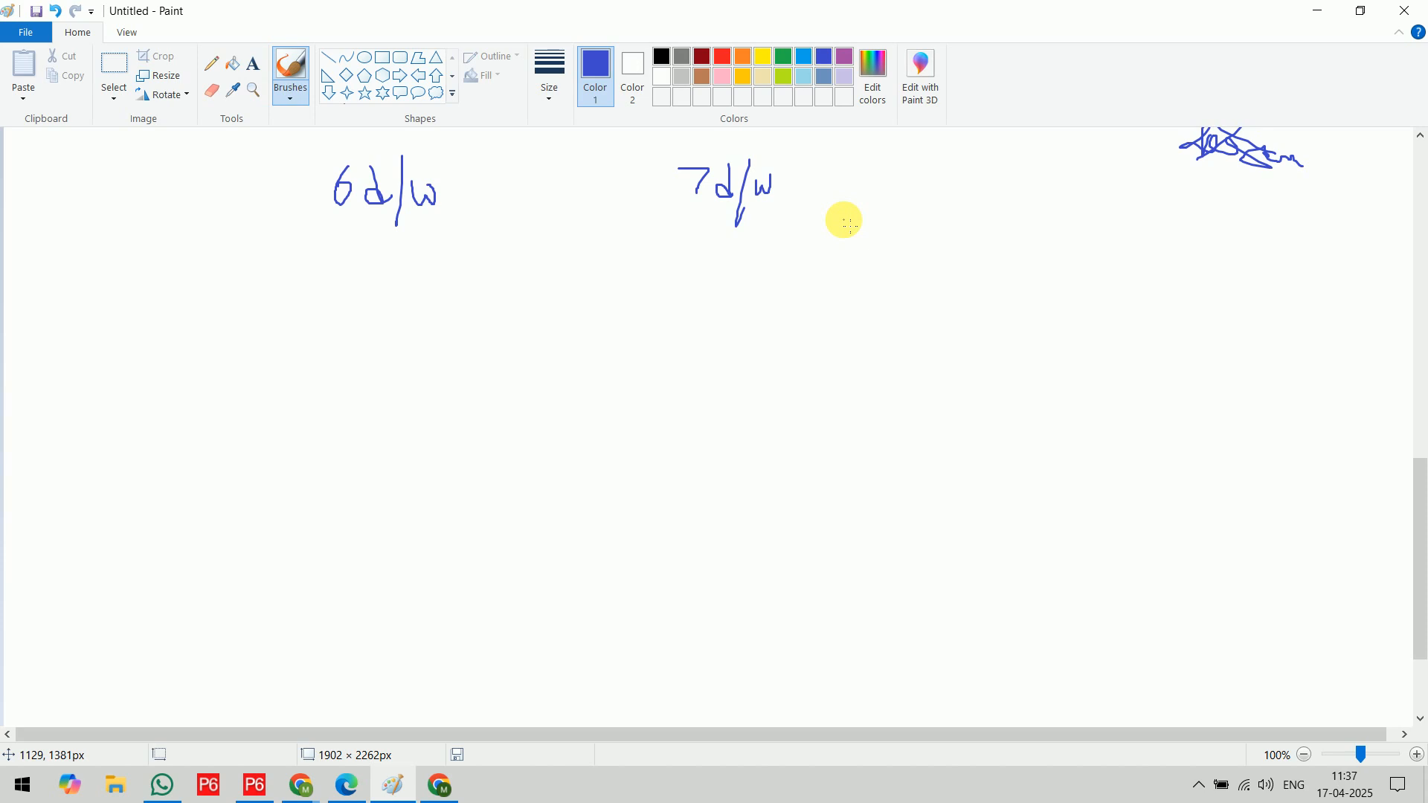
mouse_move(645, 136)
left_mouse_down()
mouse_move(673, 664)
mouse_move(690, 647)
left_mouse_up()
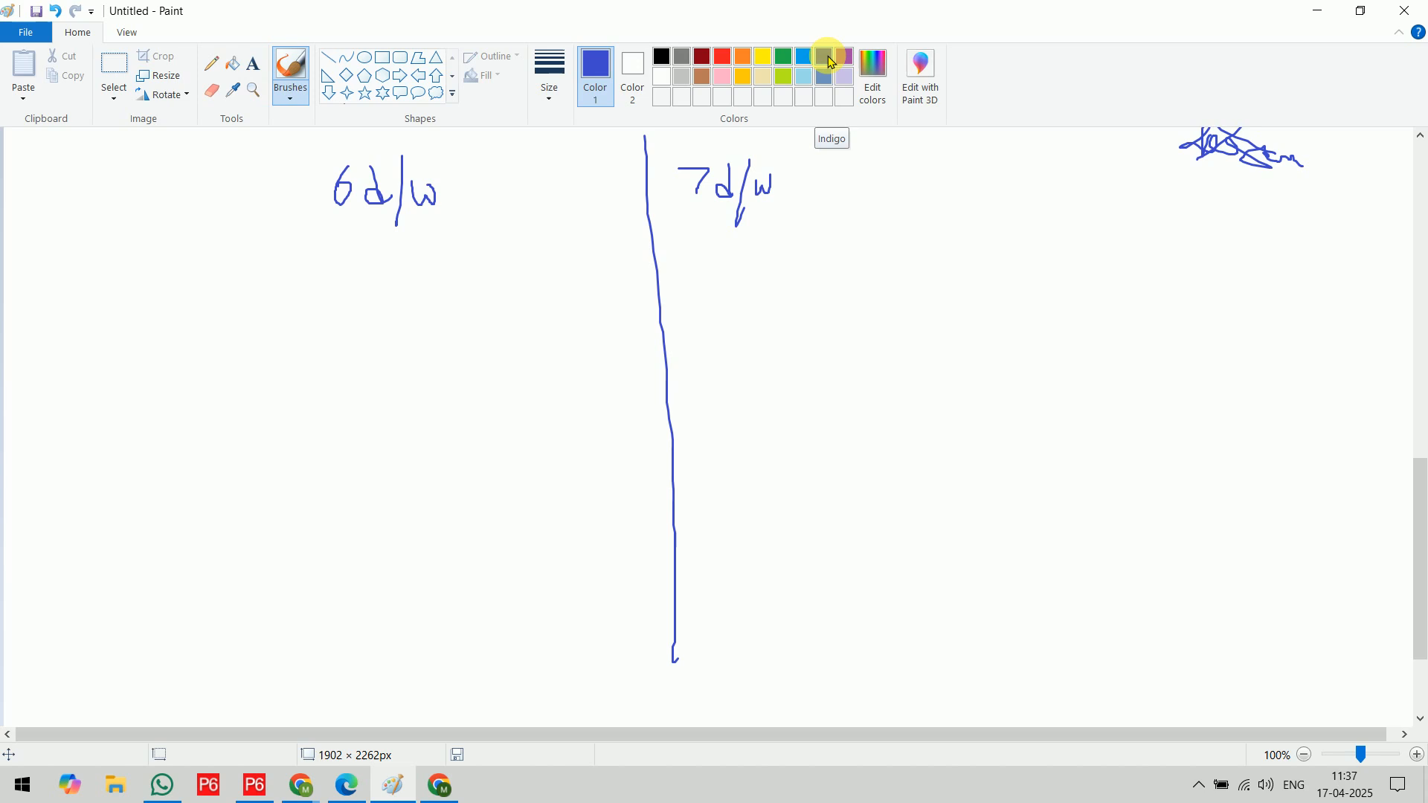
Under 6 d/w, handwrite "Non W → Sunday" in indigo and "WD → Mon to Sat" in purple
mouse_move(112, 276)
left_mouse_down()
mouse_move(172, 290)
mouse_move(213, 273)
mouse_move(287, 287)
mouse_move(415, 277)
left_mouse_up()
left_click(489, 277)
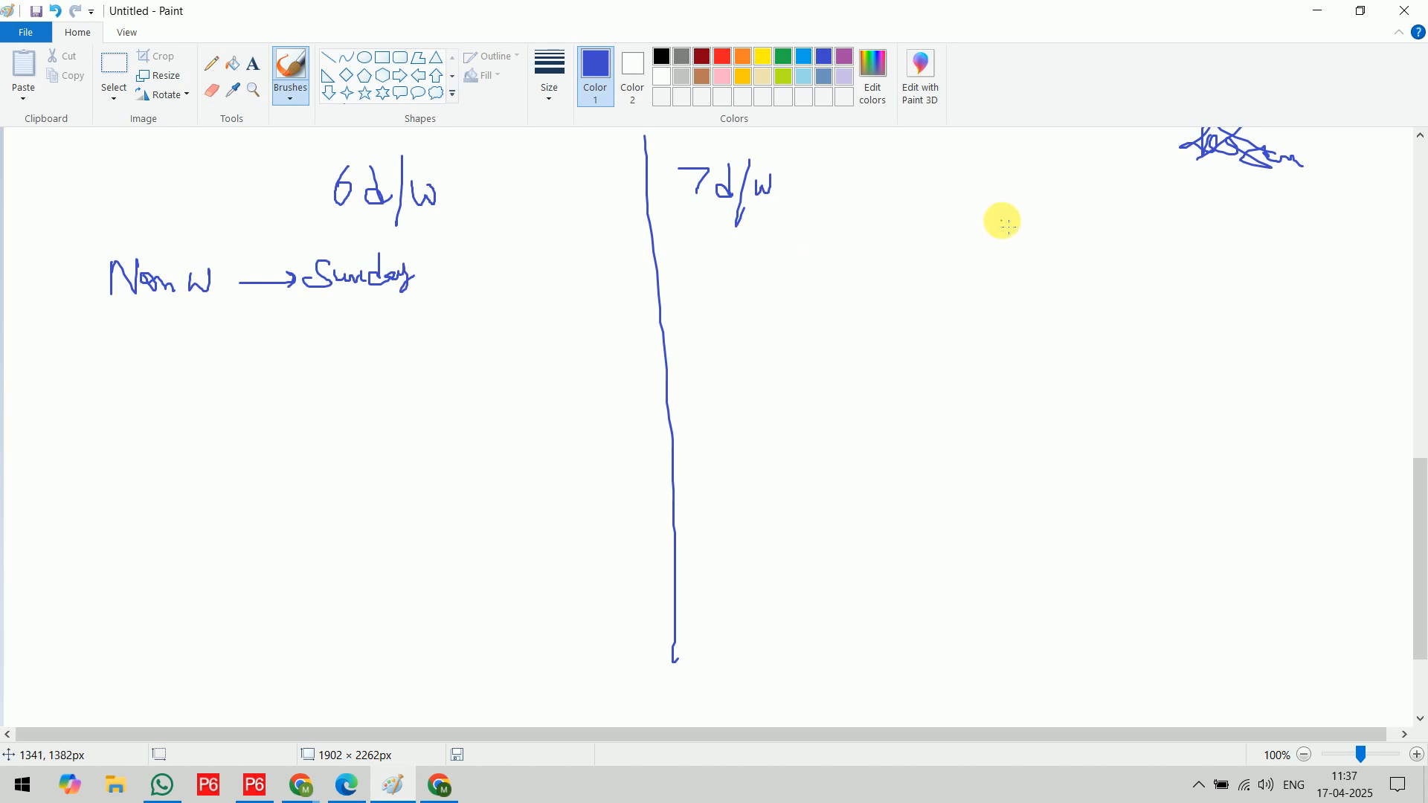
left_click(844, 58)
mouse_move(63, 343)
left_mouse_down()
mouse_move(76, 364)
mouse_move(84, 339)
mouse_move(176, 373)
mouse_move(221, 337)
mouse_move(285, 364)
mouse_move(366, 348)
mouse_move(435, 363)
mouse_move(462, 319)
mouse_move(456, 335)
mouse_move(474, 341)
left_mouse_up()
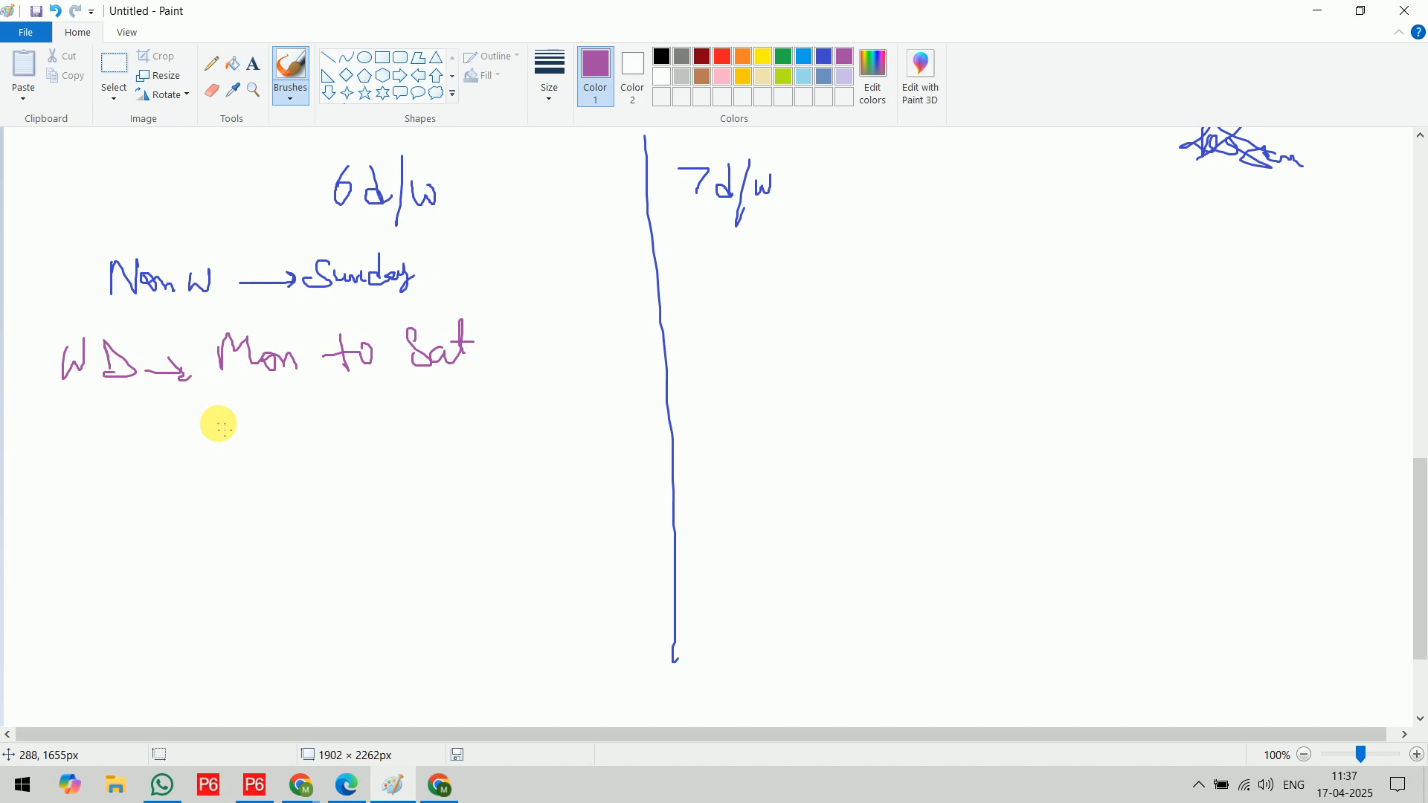
Handwrite "11h/d" in purple below the working days, with an arrow to the shift hours "08 → 13" and "14 → 20"
mouse_move(185, 459)
left_mouse_down()
mouse_move(194, 408)
mouse_move(201, 454)
mouse_move(236, 449)
mouse_move(241, 485)
left_mouse_up()
mouse_move(272, 426)
left_mouse_down()
mouse_move(261, 453)
mouse_move(277, 470)
left_mouse_up()
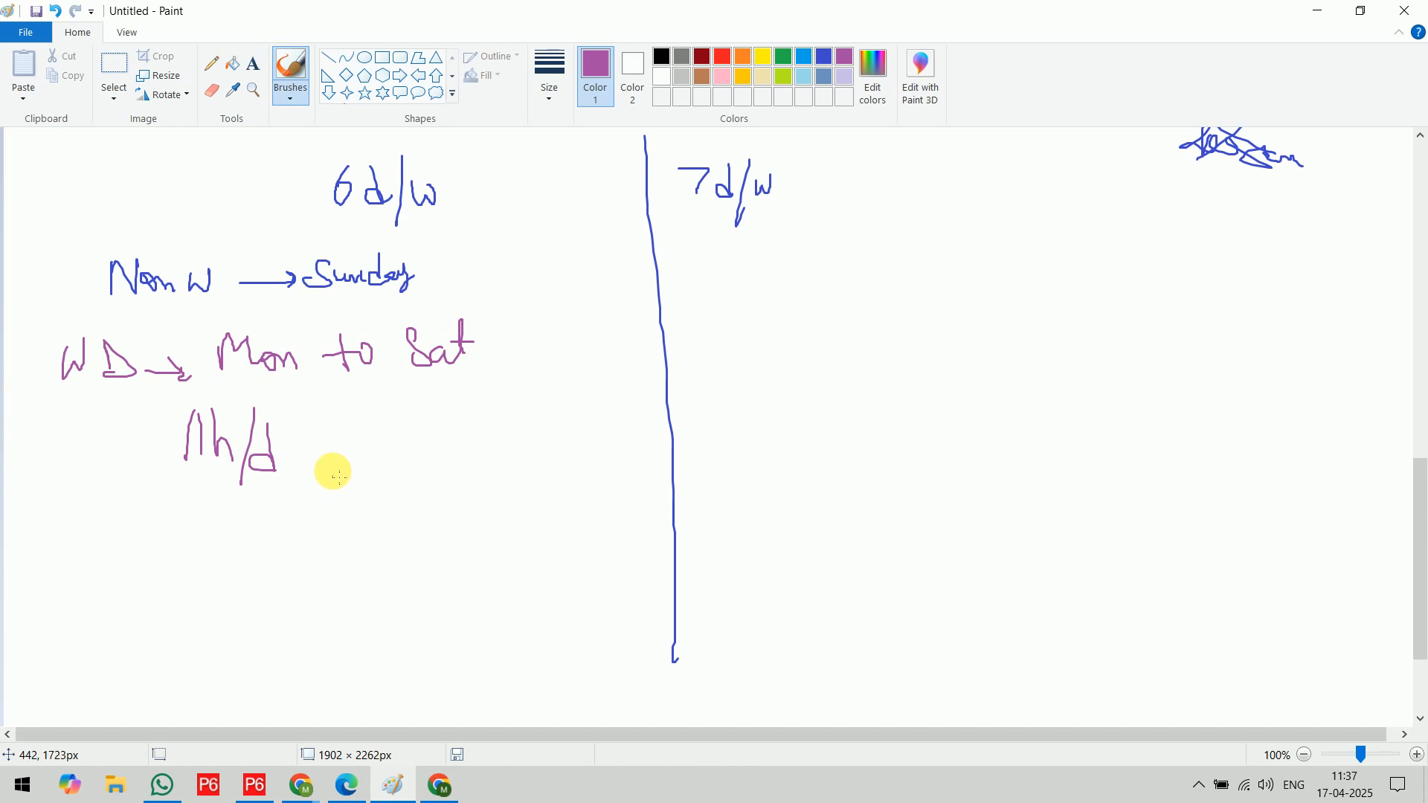
mouse_move(311, 454)
left_mouse_down()
mouse_move(322, 446)
mouse_move(366, 509)
mouse_move(513, 498)
left_mouse_up()
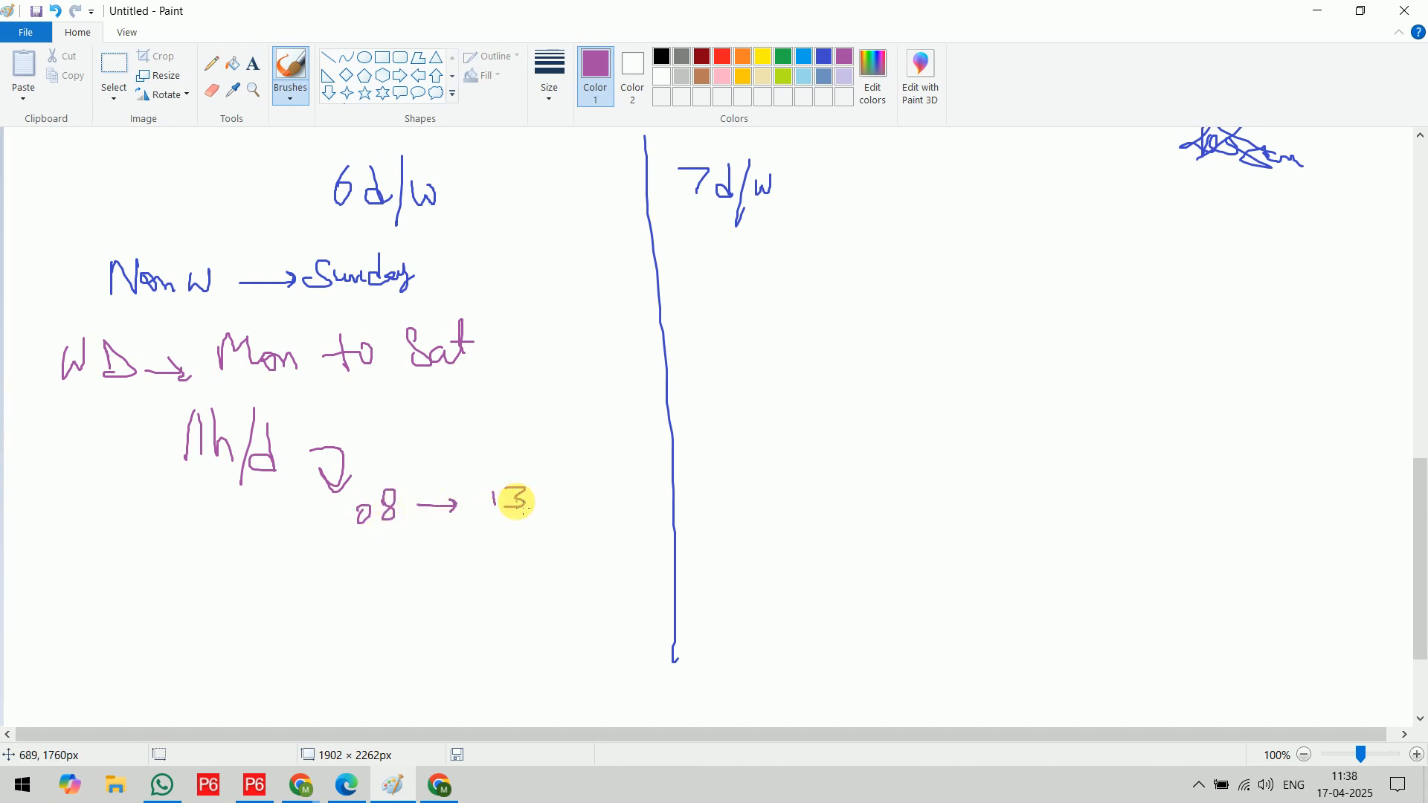
mouse_move(368, 559)
left_mouse_down()
mouse_move(367, 574)
mouse_move(382, 554)
mouse_move(385, 575)
mouse_move(455, 562)
left_mouse_up()
mouse_move(441, 554)
left_mouse_down()
mouse_move(445, 574)
mouse_move(533, 549)
mouse_move(519, 565)
left_mouse_up()
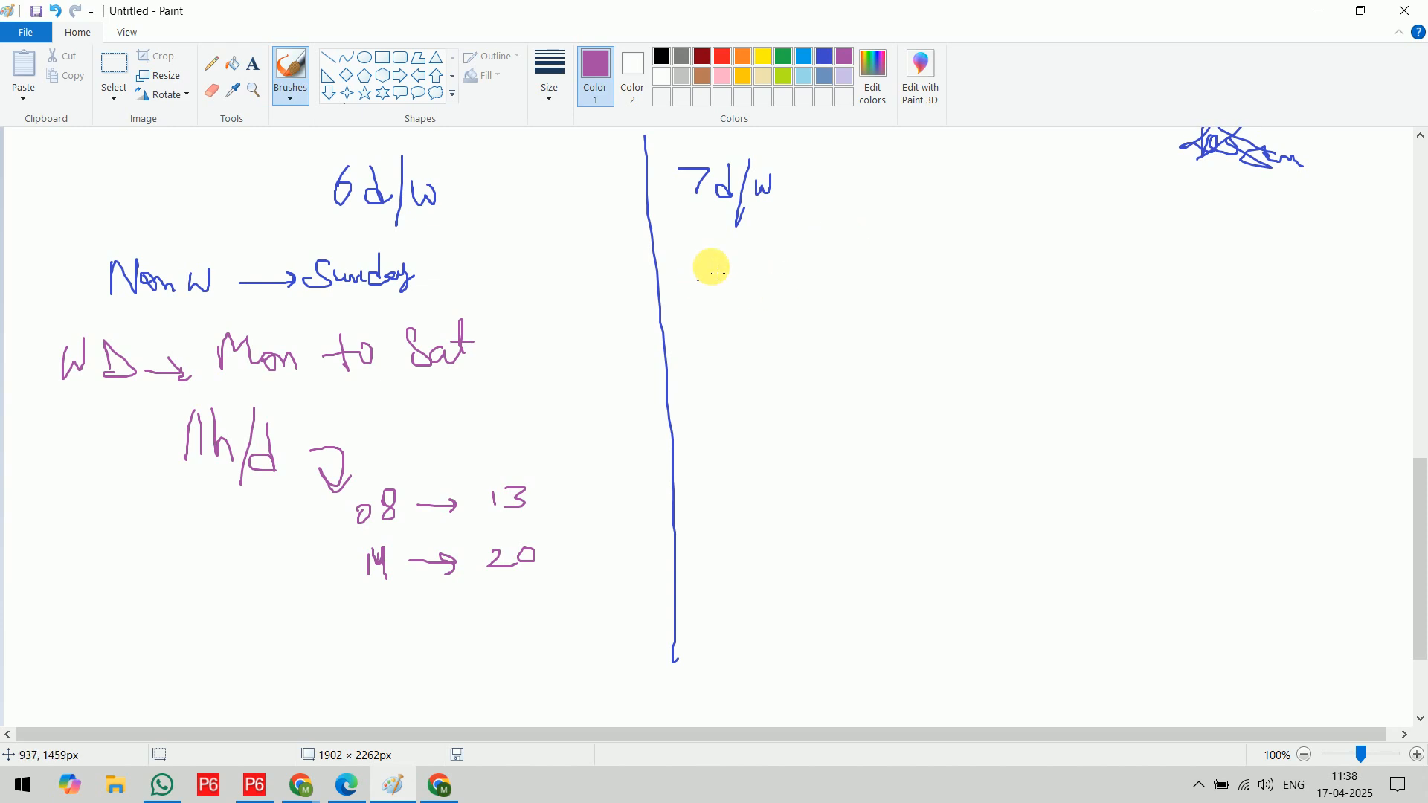
Under 7 d/w, handwrite "Mon – Sun", "10 h/d", "08 – 13" and "14 – 19" in purple, and add a tick to each column
mouse_move(711, 301)
left_mouse_down()
mouse_move(721, 278)
mouse_move(789, 274)
left_mouse_up()
left_click_drag(808, 270, 876, 272)
mouse_move(883, 246)
left_mouse_down()
mouse_move(890, 262)
mouse_move(926, 256)
left_mouse_up()
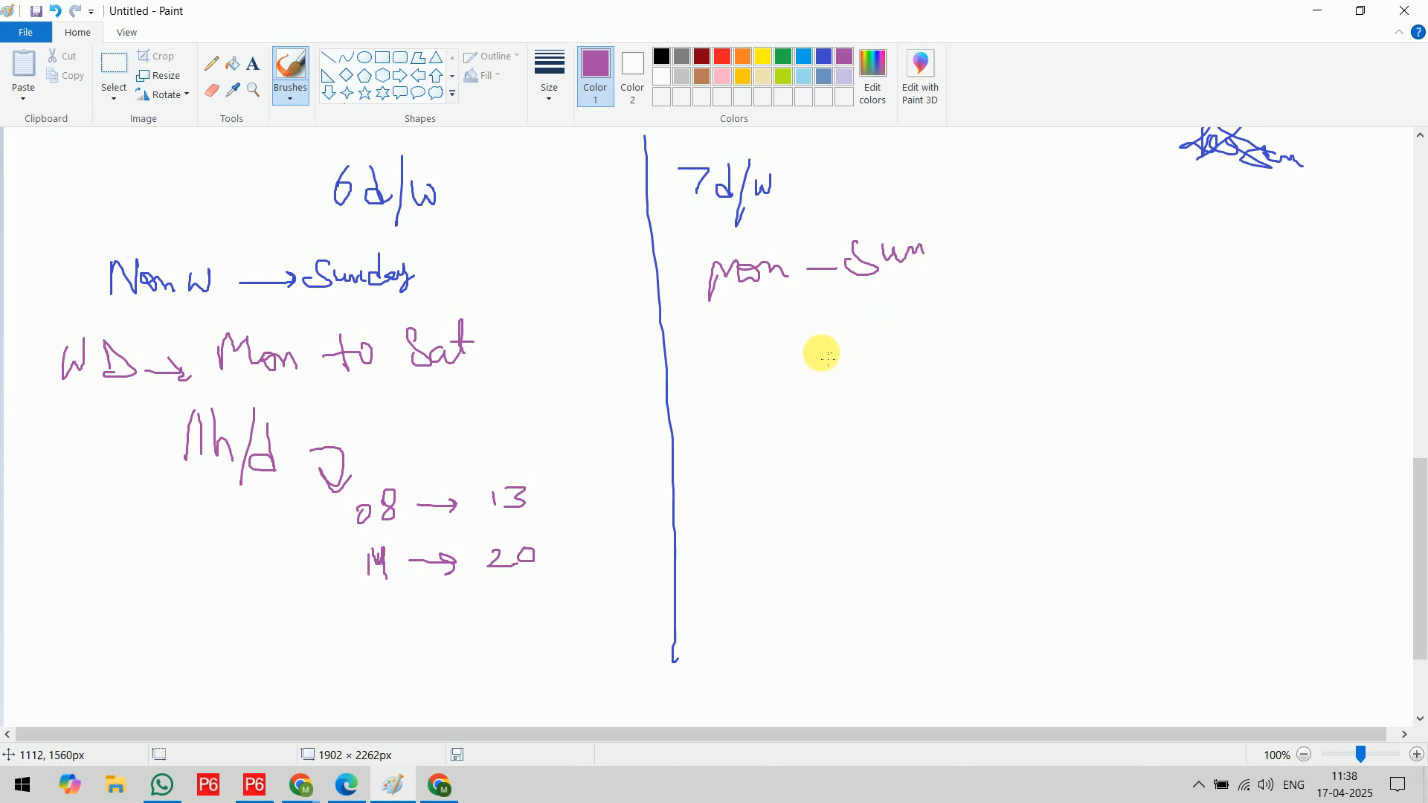
mouse_move(779, 316)
left_mouse_down()
mouse_move(781, 357)
mouse_move(798, 320)
mouse_move(861, 332)
mouse_move(877, 296)
mouse_move(895, 338)
mouse_move(922, 348)
left_mouse_up()
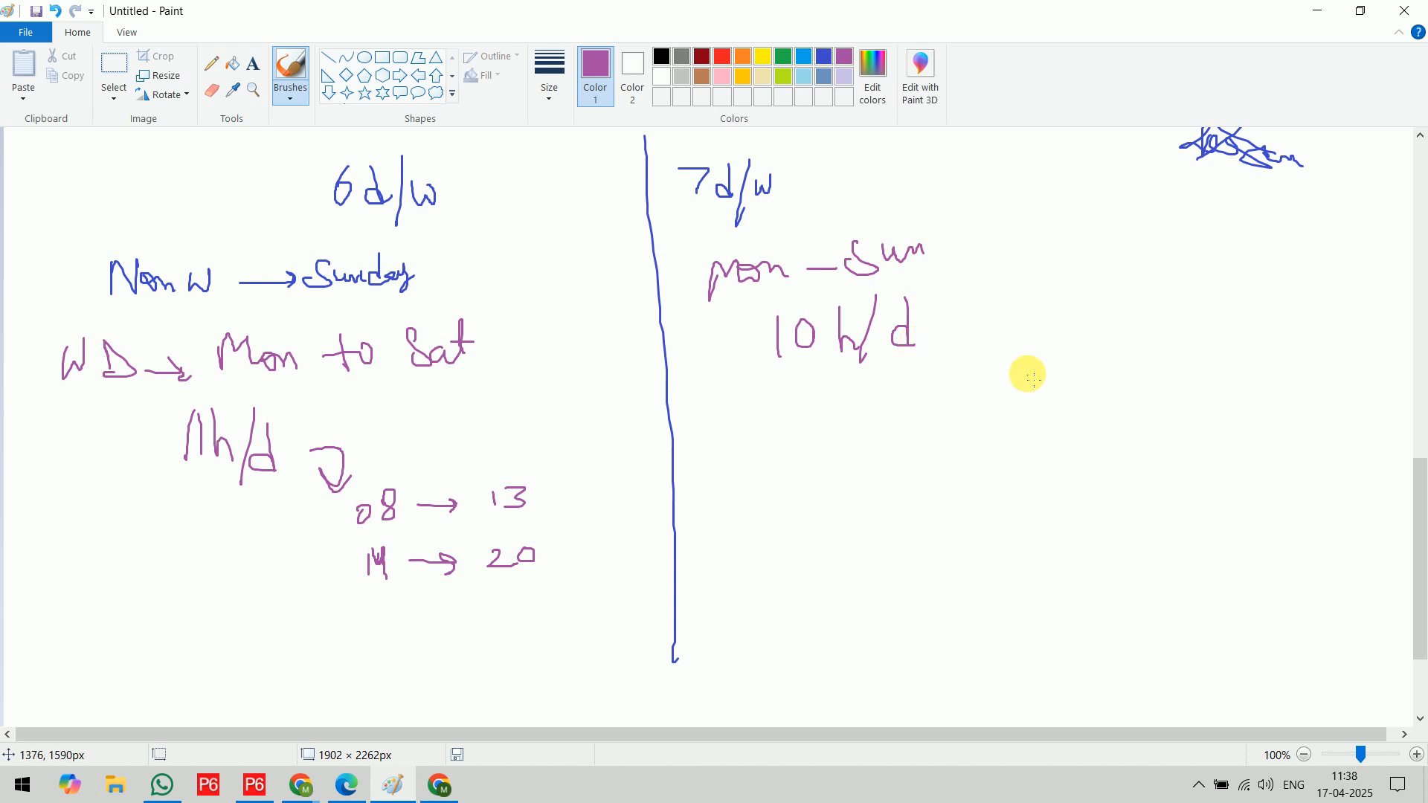
mouse_move(1012, 348)
left_mouse_down()
mouse_move(1021, 363)
mouse_move(1061, 362)
mouse_move(1048, 346)
mouse_move(1222, 375)
left_mouse_up()
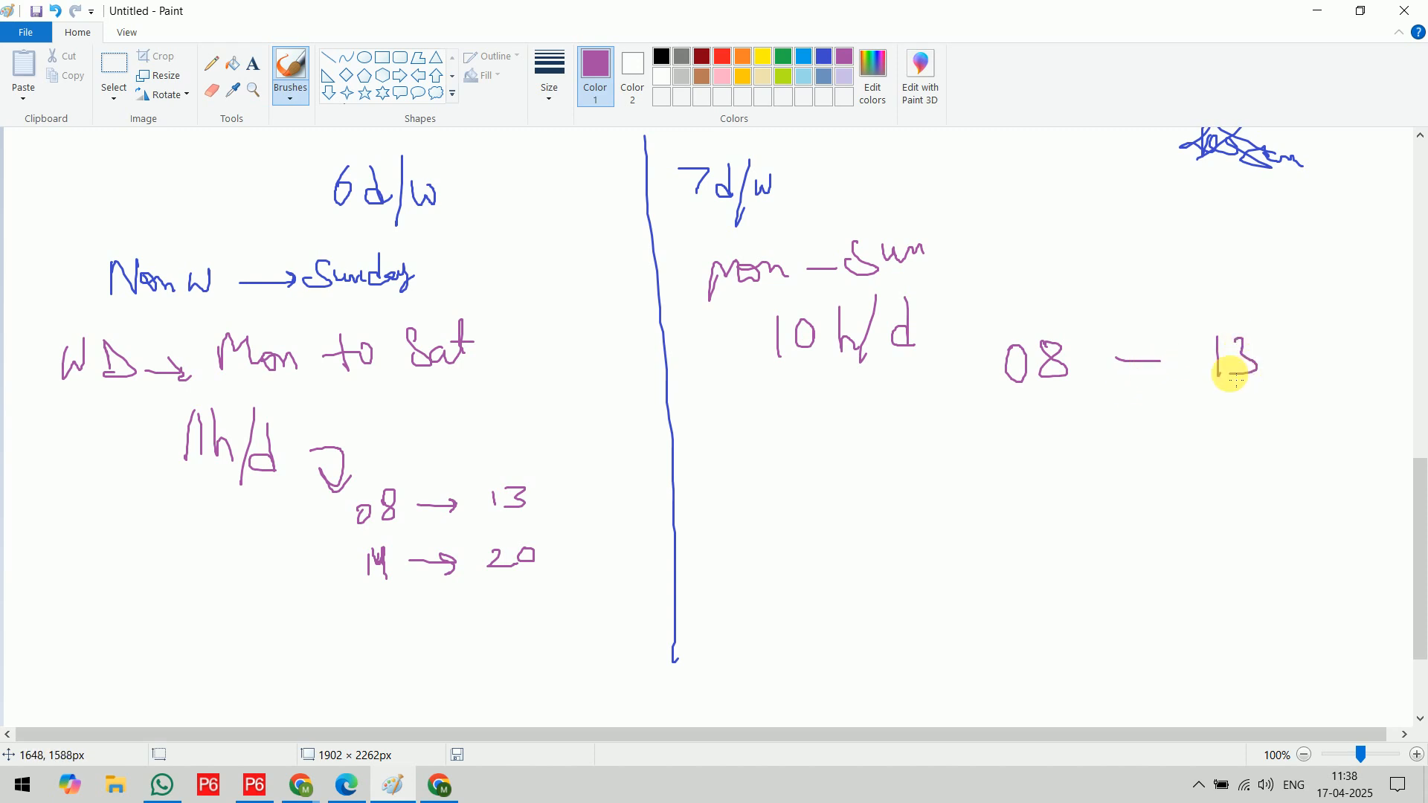
mouse_move(1040, 421)
left_mouse_down()
mouse_move(1043, 456)
mouse_move(1087, 445)
left_mouse_up()
mouse_move(1086, 421)
left_mouse_down()
mouse_move(1086, 455)
mouse_move(1153, 445)
mouse_move(1196, 463)
mouse_move(1211, 445)
mouse_move(1234, 479)
left_mouse_up()
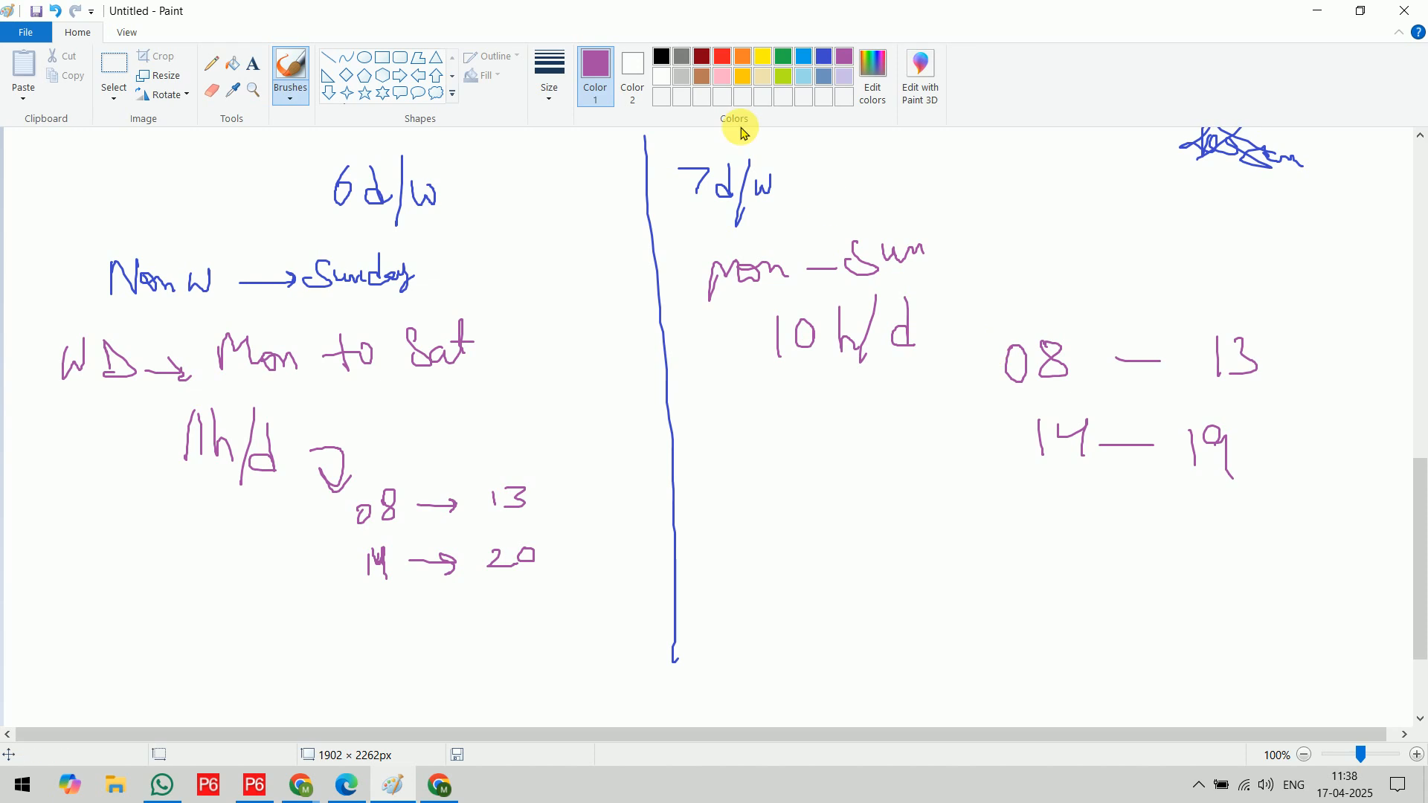
mouse_move(206, 154)
left_mouse_down()
mouse_move(212, 169)
mouse_move(257, 134)
left_mouse_up()
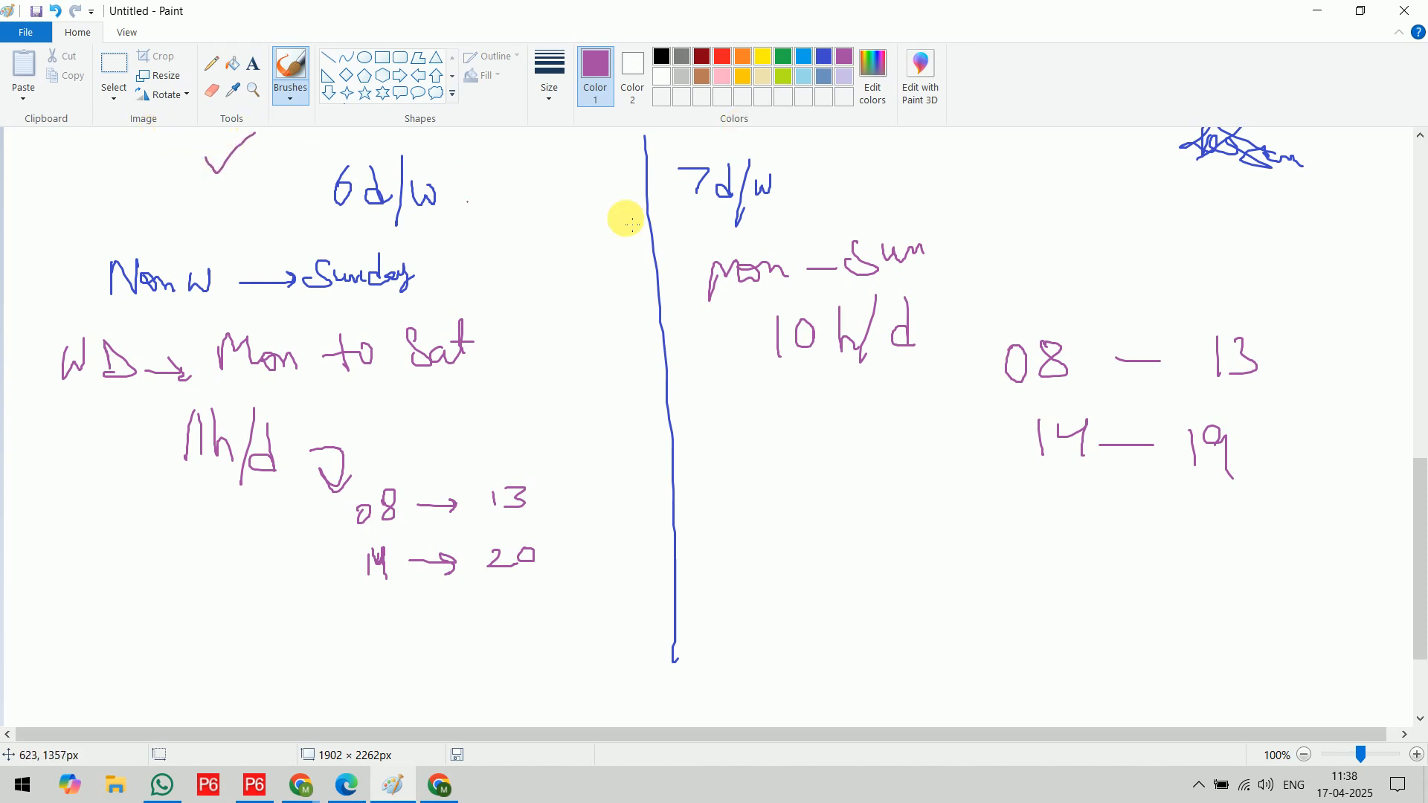
left_click_drag(944, 159, 1021, 135)
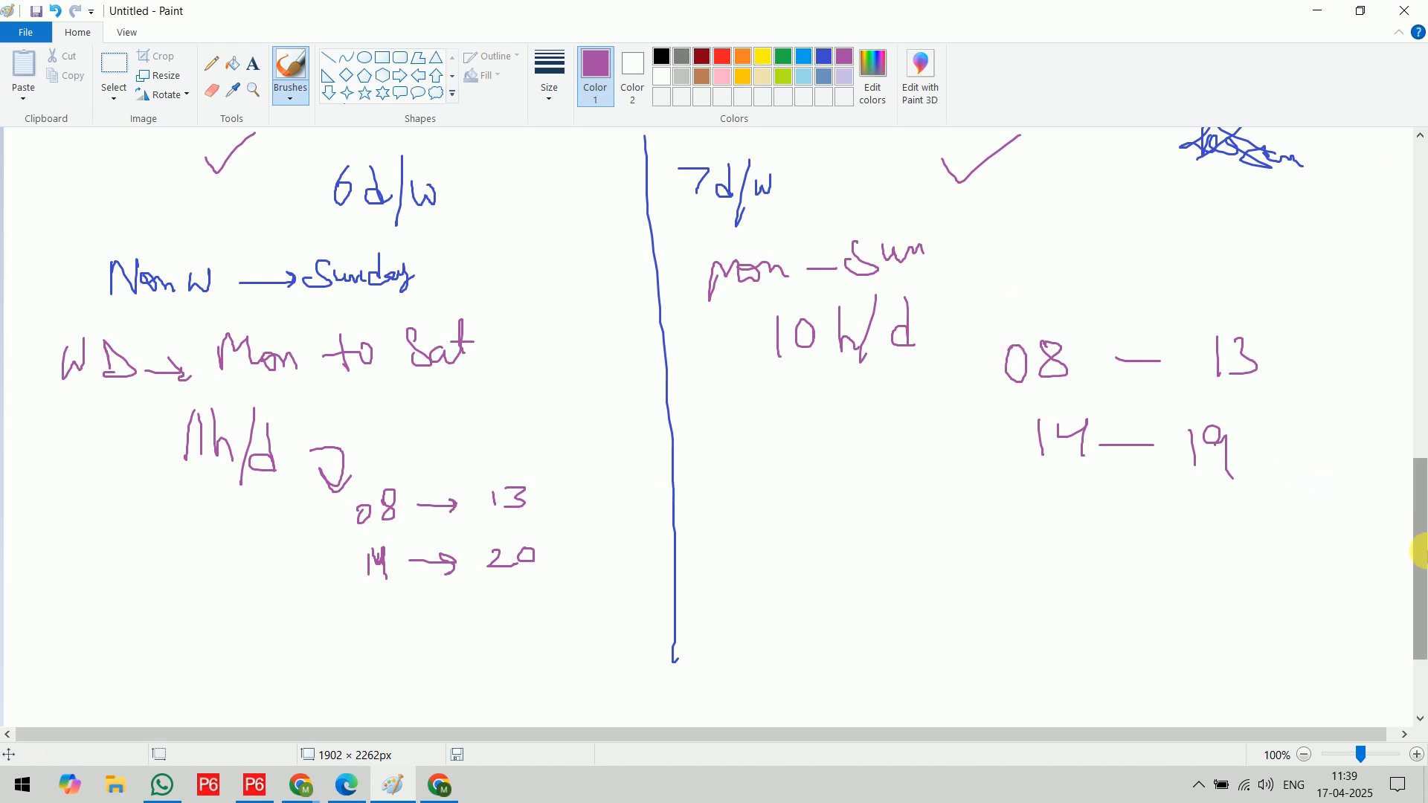
Above the CALENDARS heading, handwrite "Menu Bar" and "Enterprise" in purple, linked by arrows leading down to the heading
left_click_drag(1416, 558, 1409, 462)
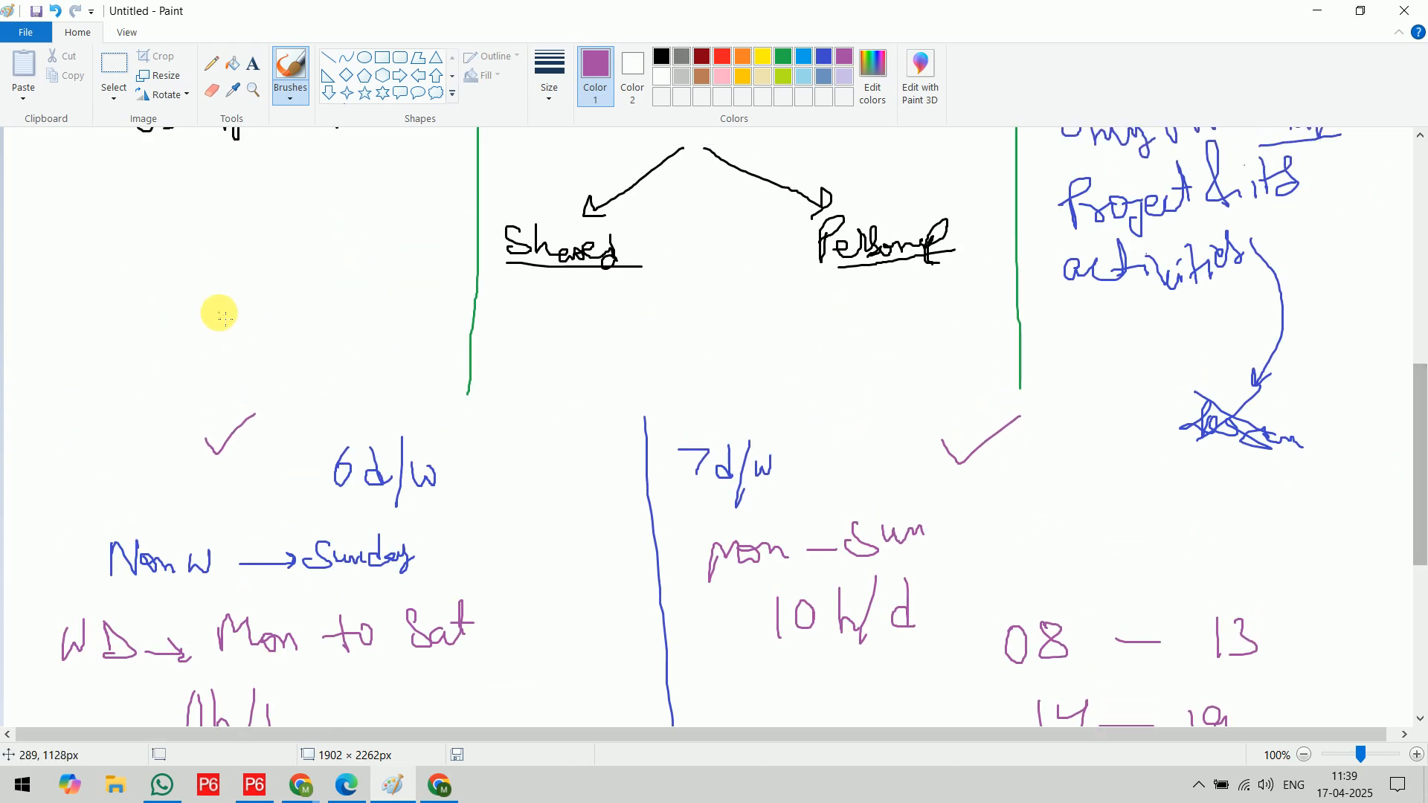
scroll(392, 350, "up", 10)
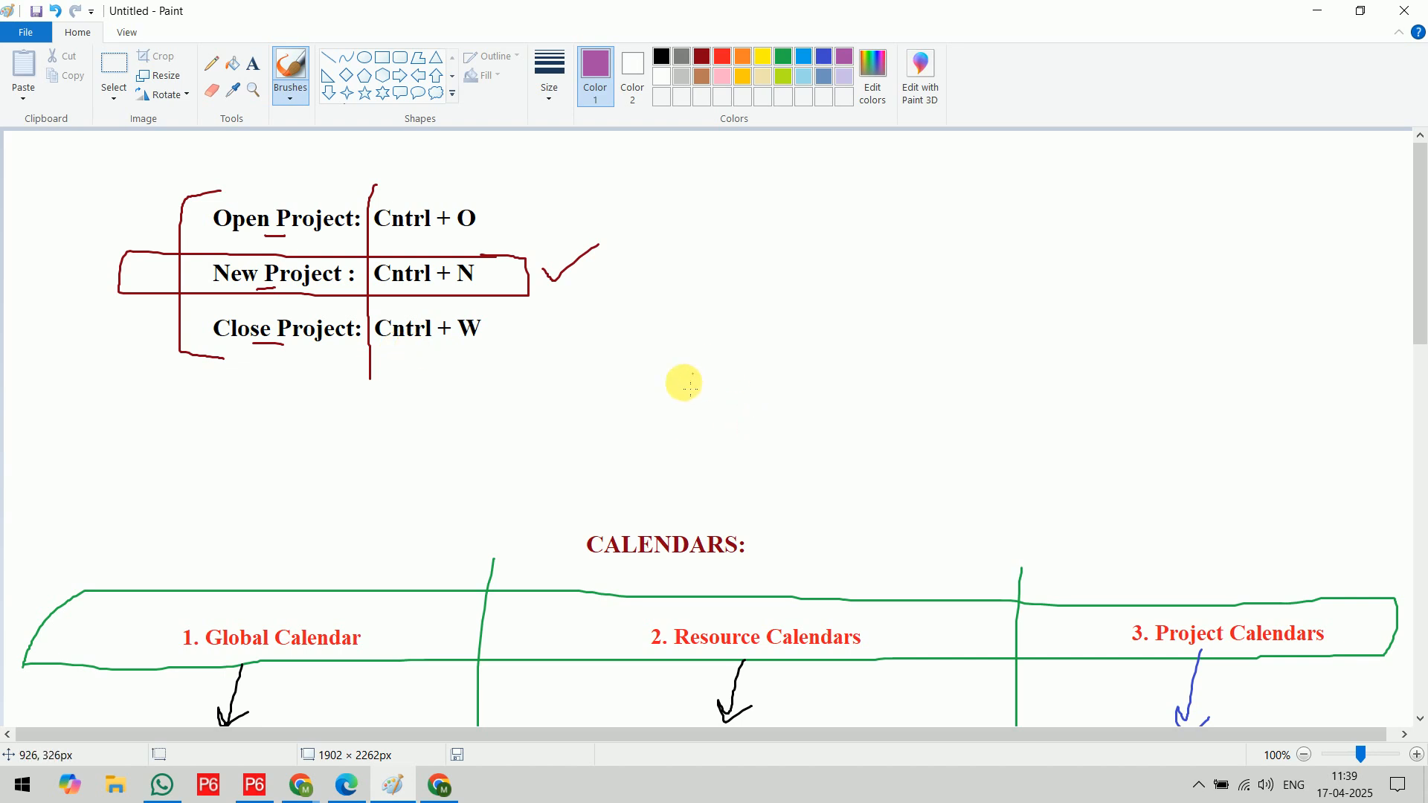
mouse_move(711, 387)
left_mouse_down()
mouse_move(714, 357)
mouse_move(787, 373)
mouse_move(845, 328)
mouse_move(863, 360)
mouse_move(910, 348)
left_mouse_up()
mouse_move(824, 376)
left_mouse_down()
mouse_move(797, 407)
mouse_move(818, 408)
mouse_move(745, 453)
mouse_move(800, 443)
mouse_move(856, 457)
mouse_move(860, 430)
mouse_move(851, 443)
mouse_move(941, 445)
left_mouse_up()
mouse_move(785, 474)
left_mouse_down()
mouse_move(750, 523)
mouse_move(778, 523)
left_mouse_up()
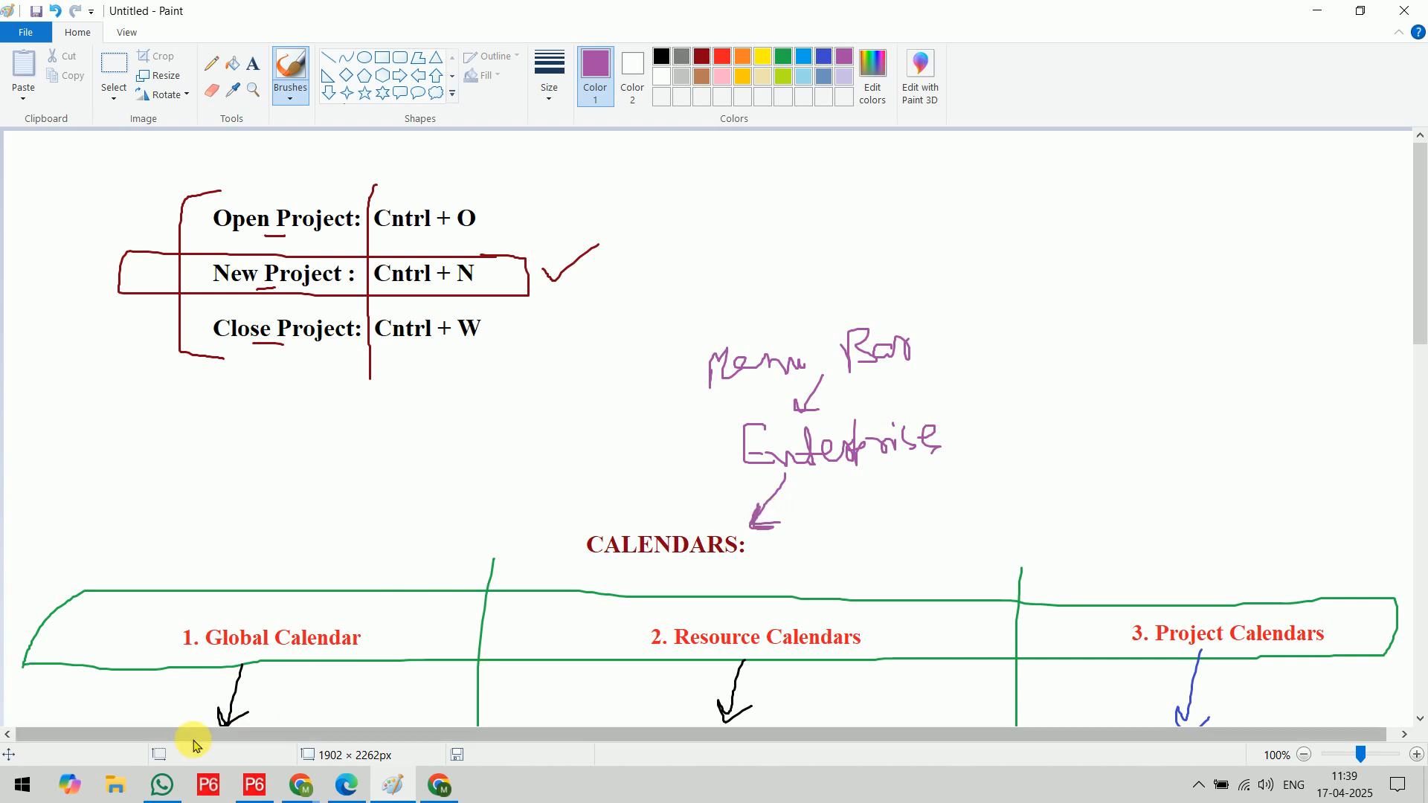
Switch to Primavera P6, open the enterprise Calendars dialog and move it higher on the screen
left_click(275, 798)
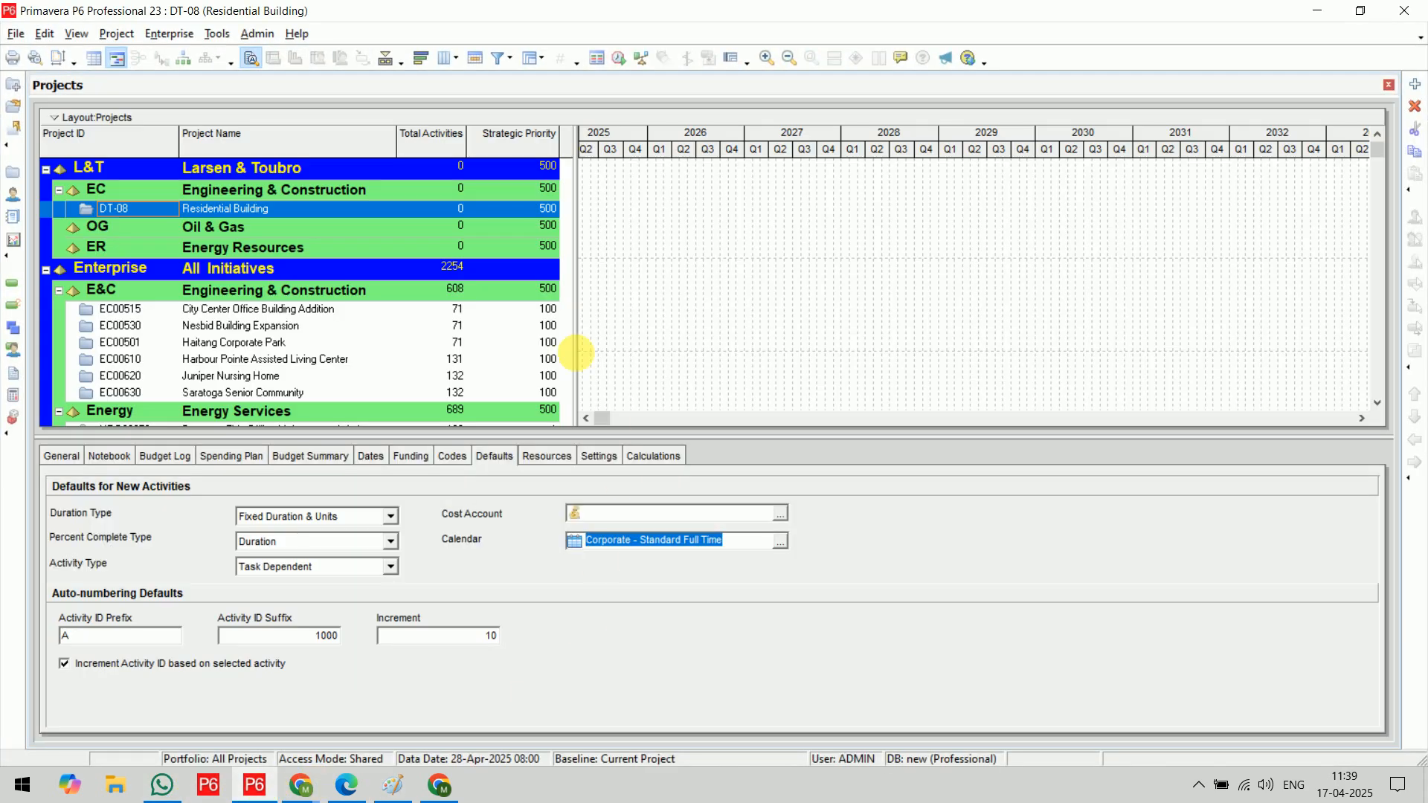
left_click(171, 35)
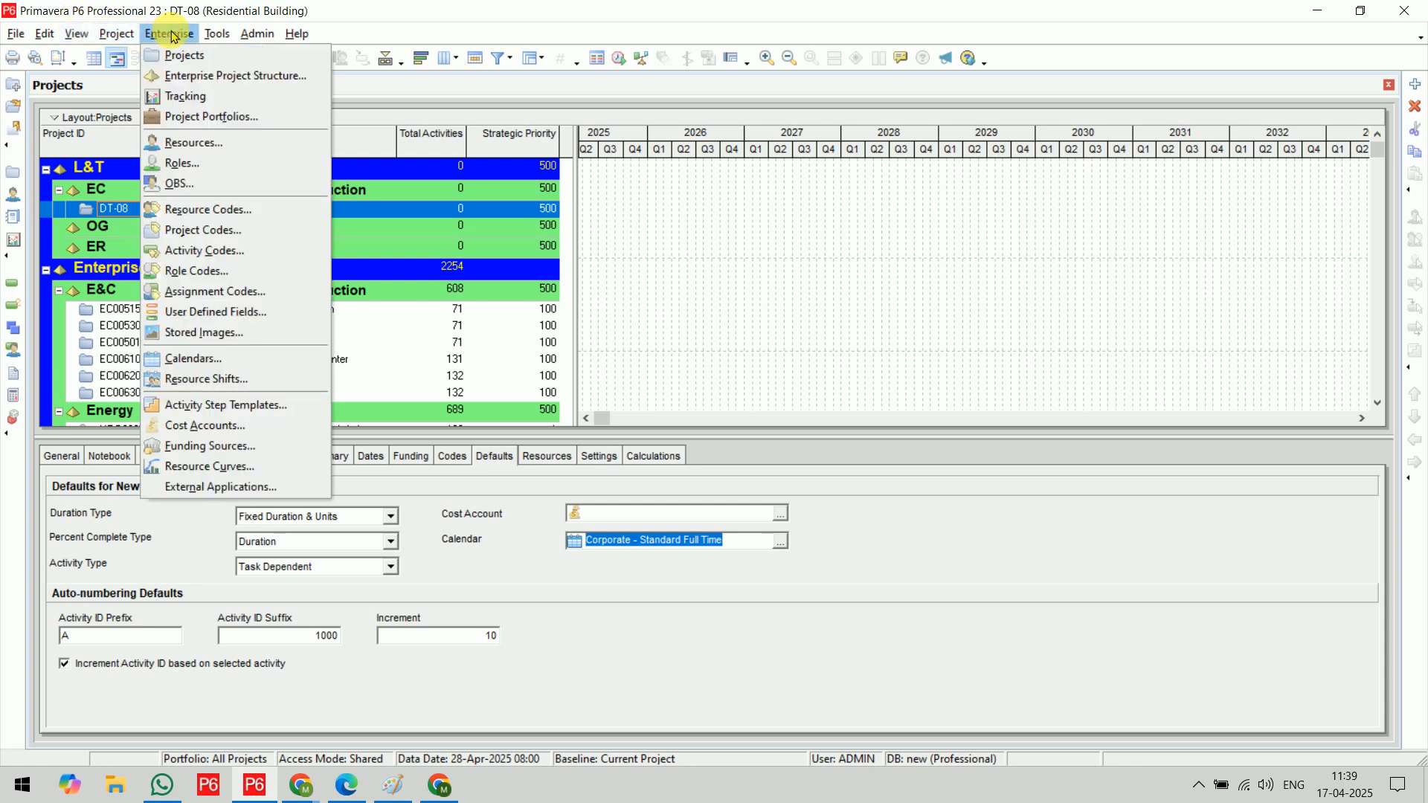
left_click(227, 360)
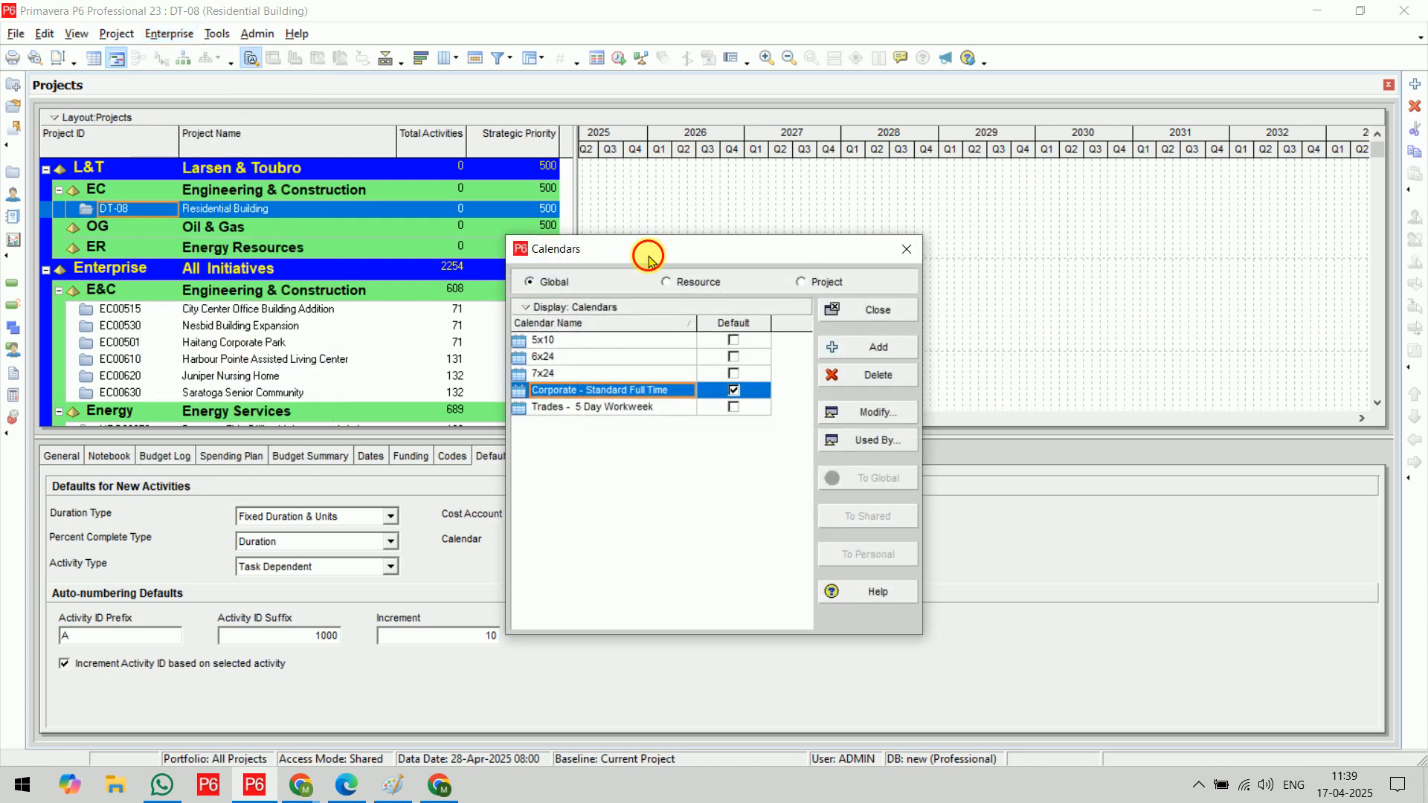
left_click_drag(647, 255, 642, 188)
Review the Global, Resource and Project calendar lists, including the personal and shared resource calendars, and close the dialog
left_click(697, 216)
left_click(824, 215)
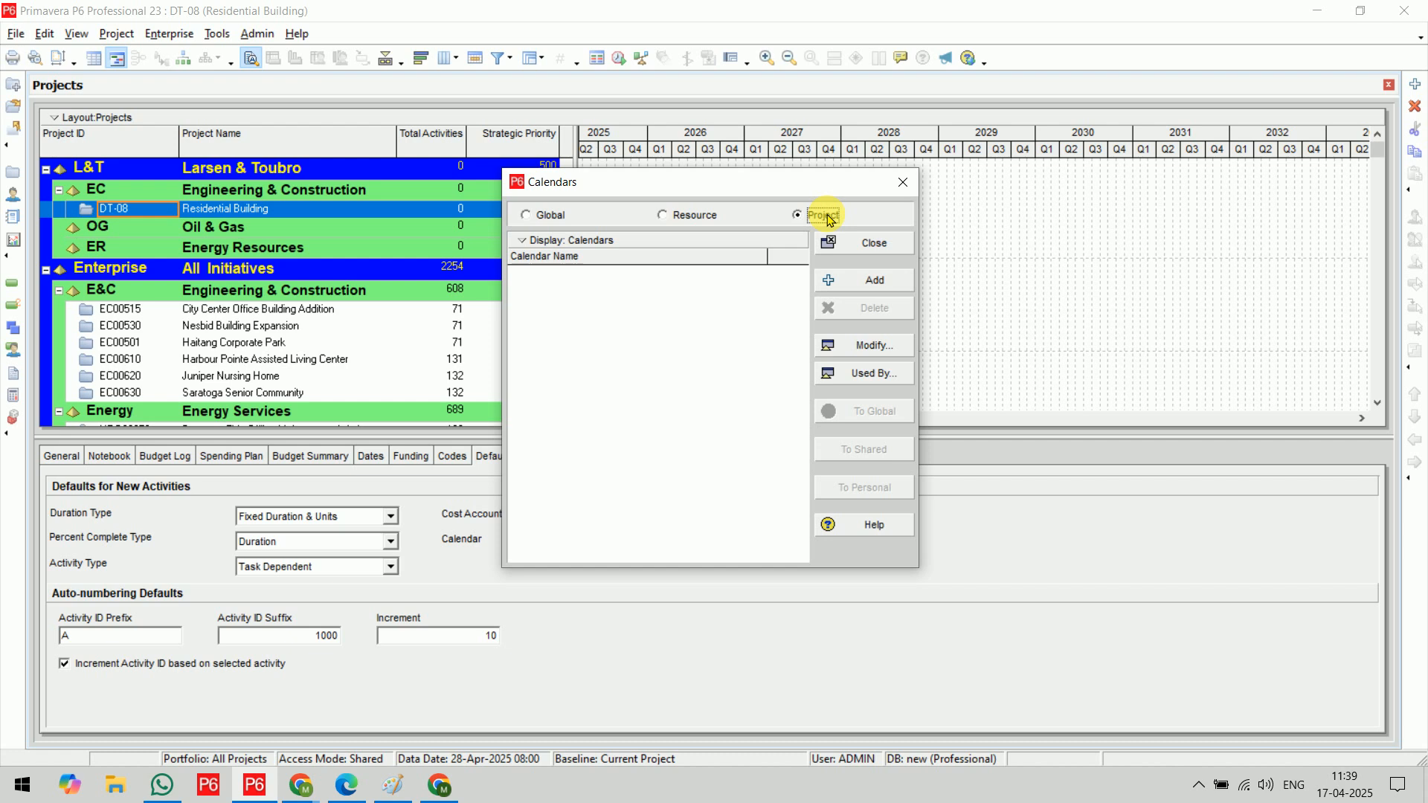
left_click(537, 220)
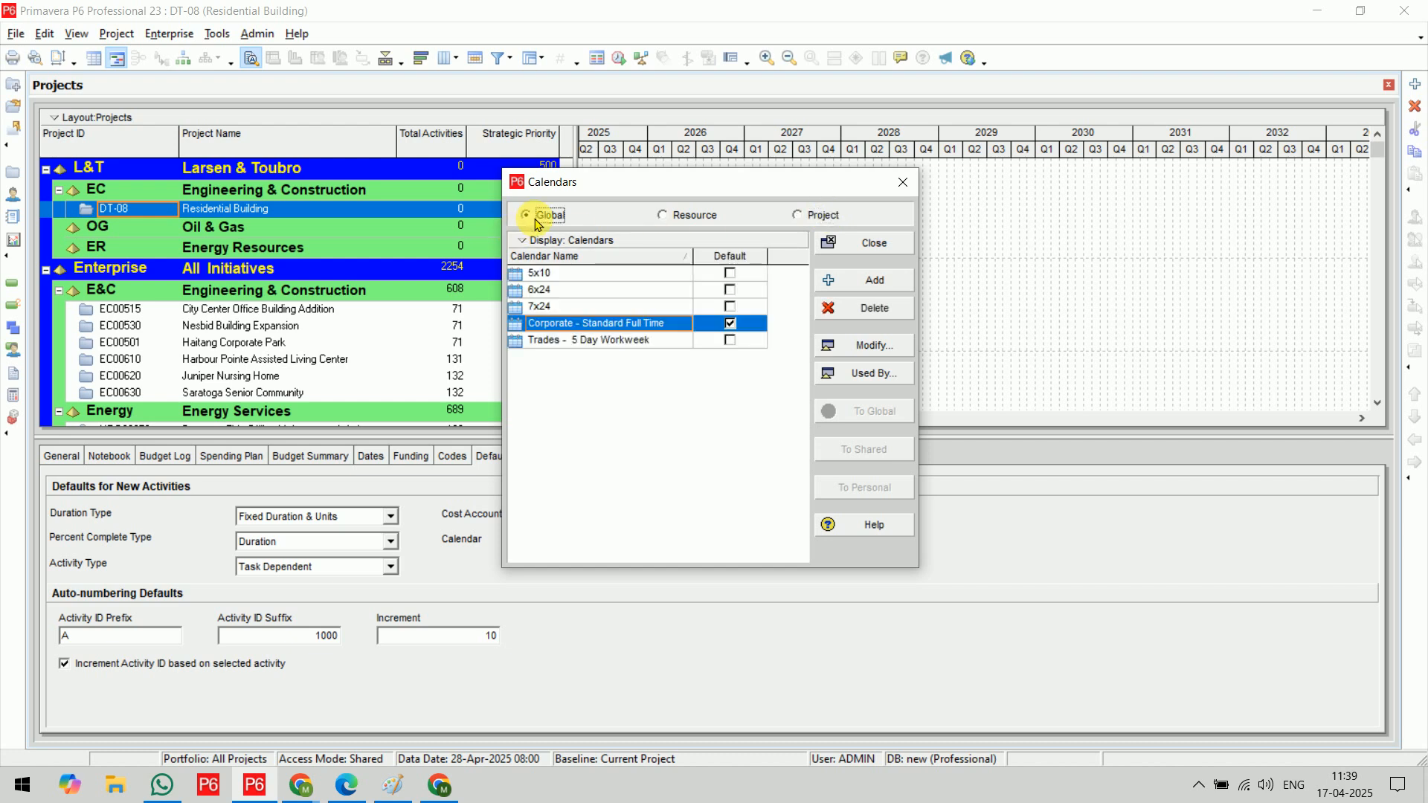
left_click(718, 219)
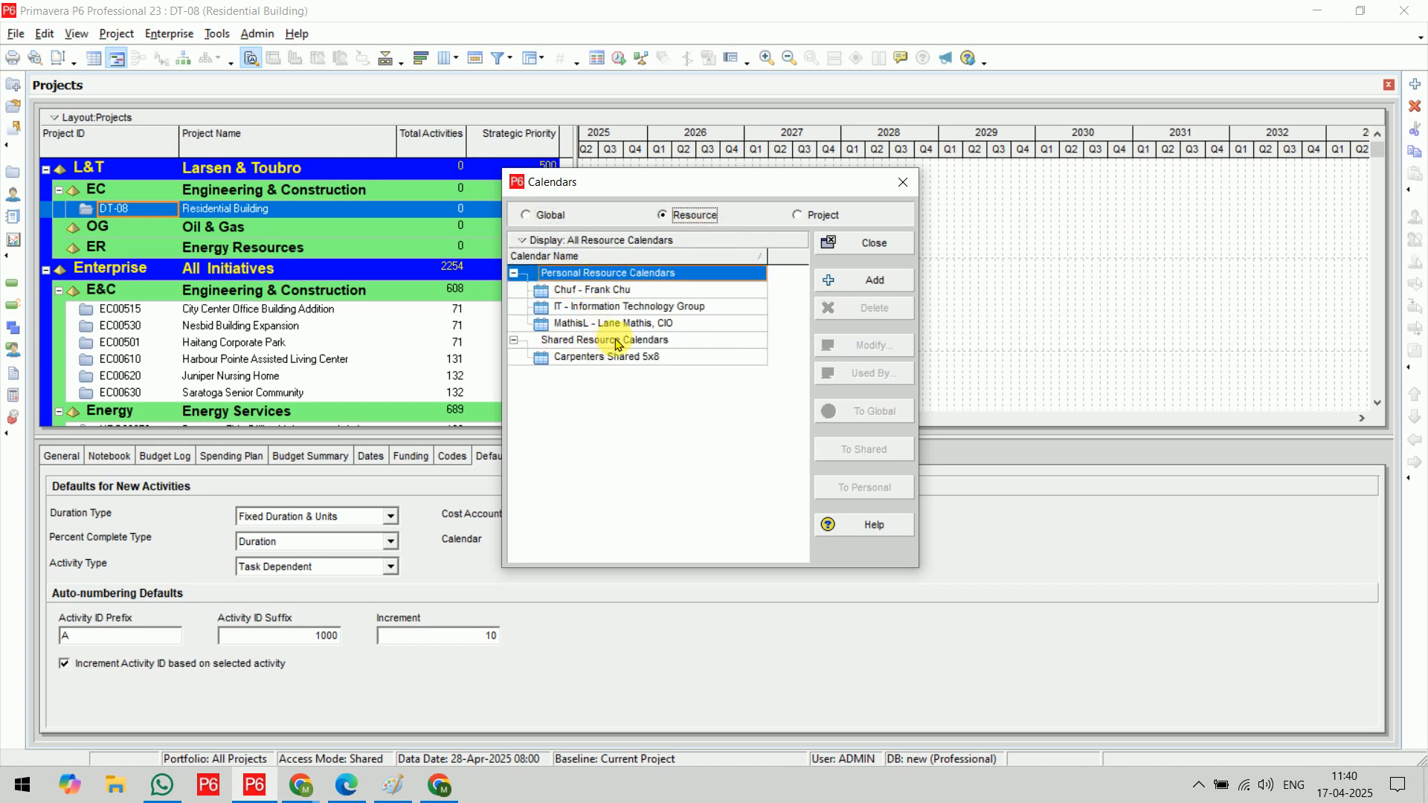
left_click(818, 215)
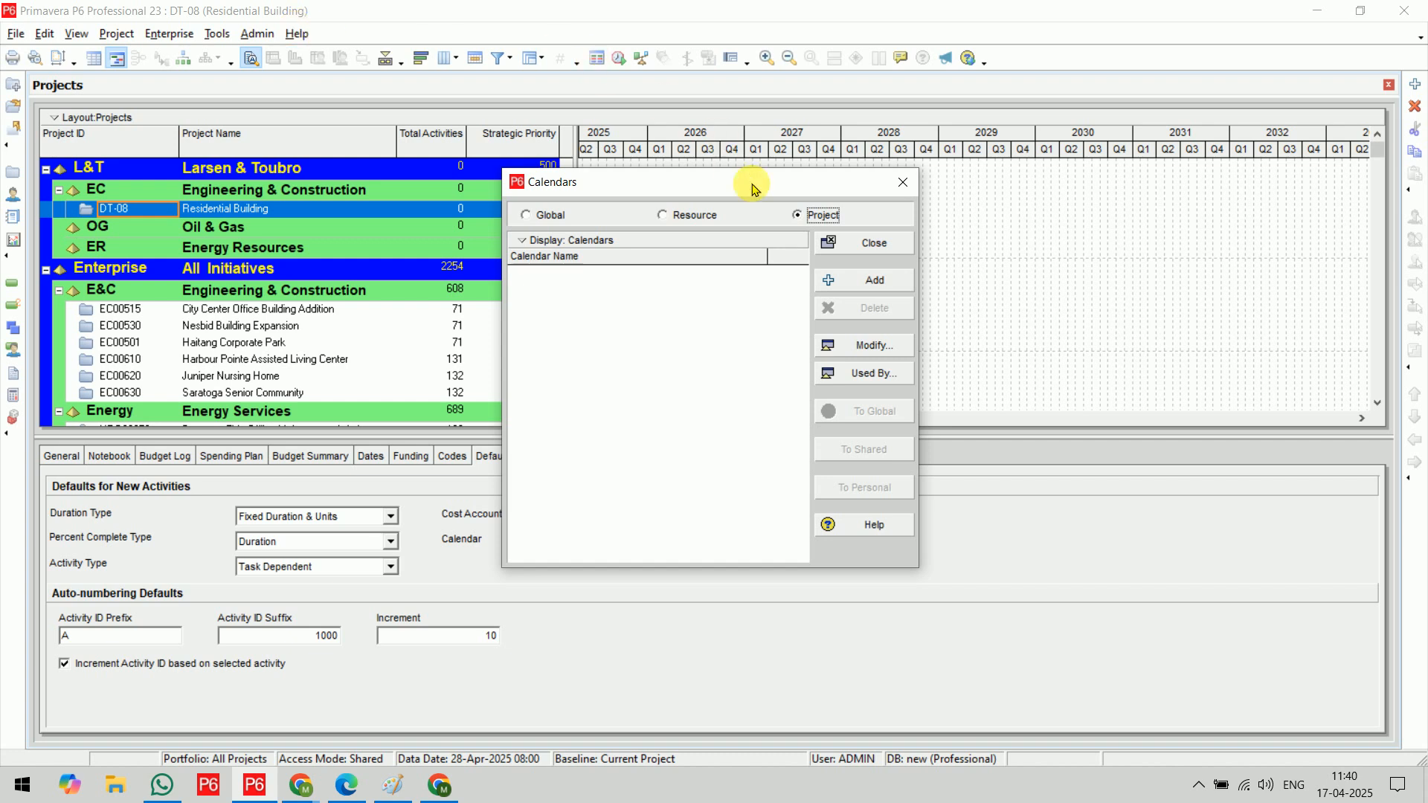
left_click(854, 246)
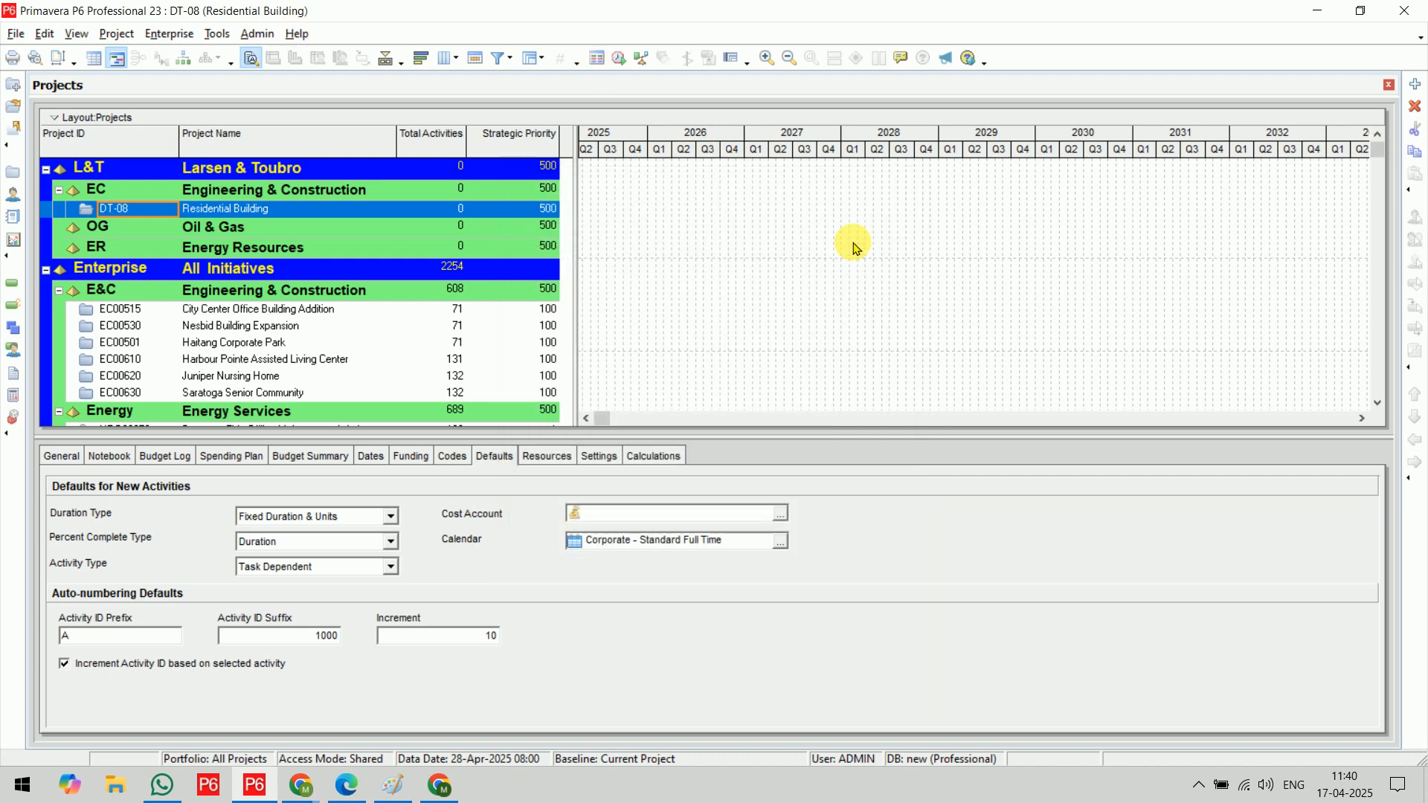
Close the open DT-08 project, reopen the Calendars dialog and widen it to show the full Default column
key("ctrl+w")
key("Return")
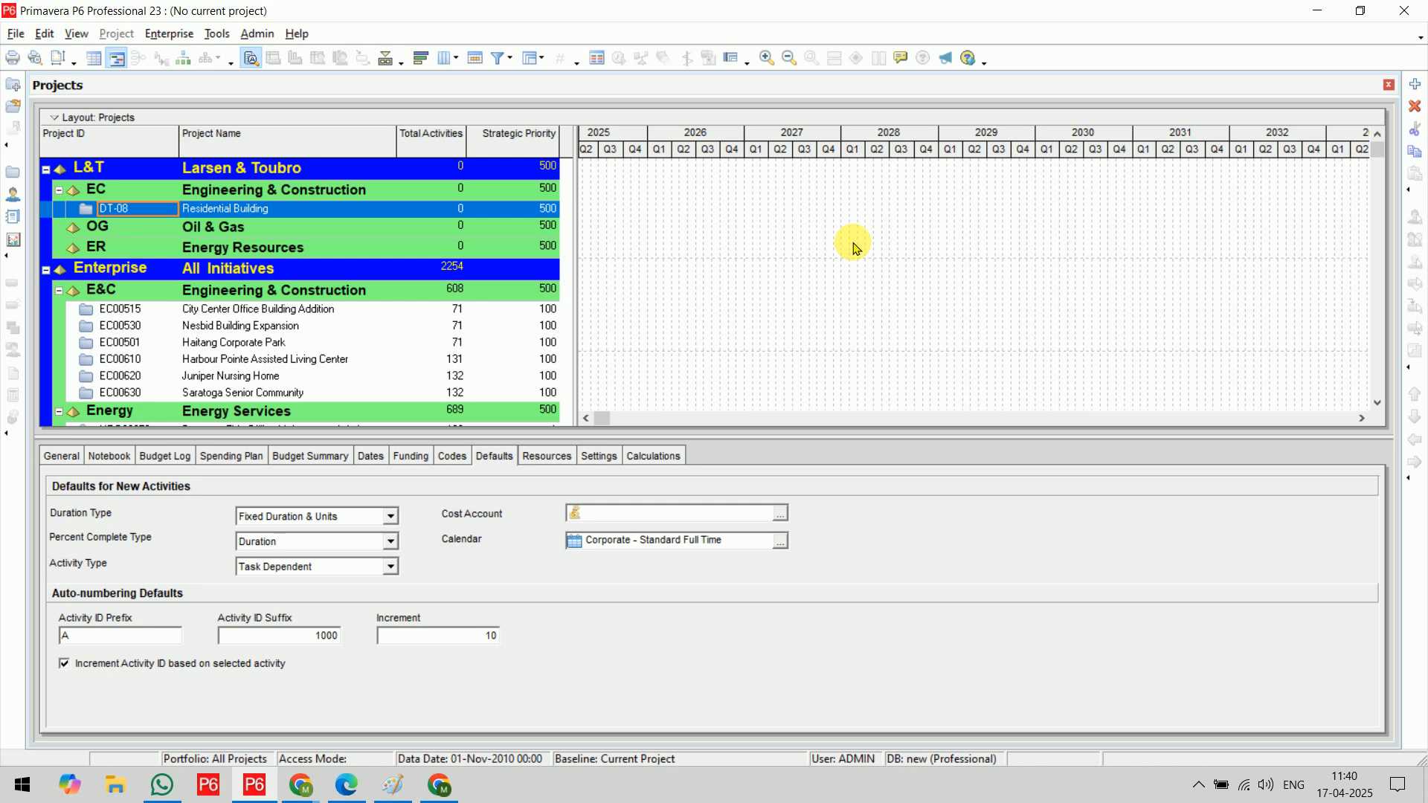
left_click(170, 34)
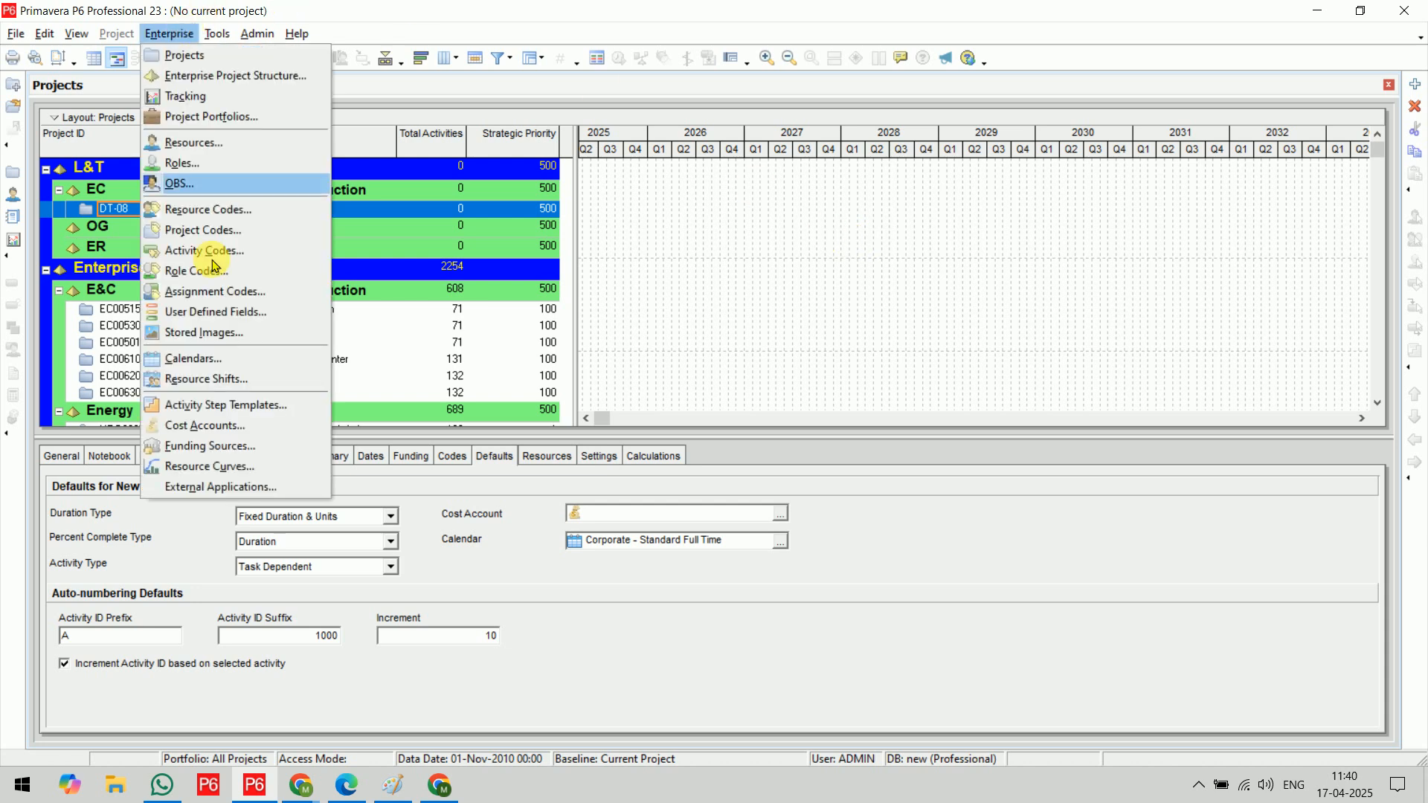
left_click(227, 361)
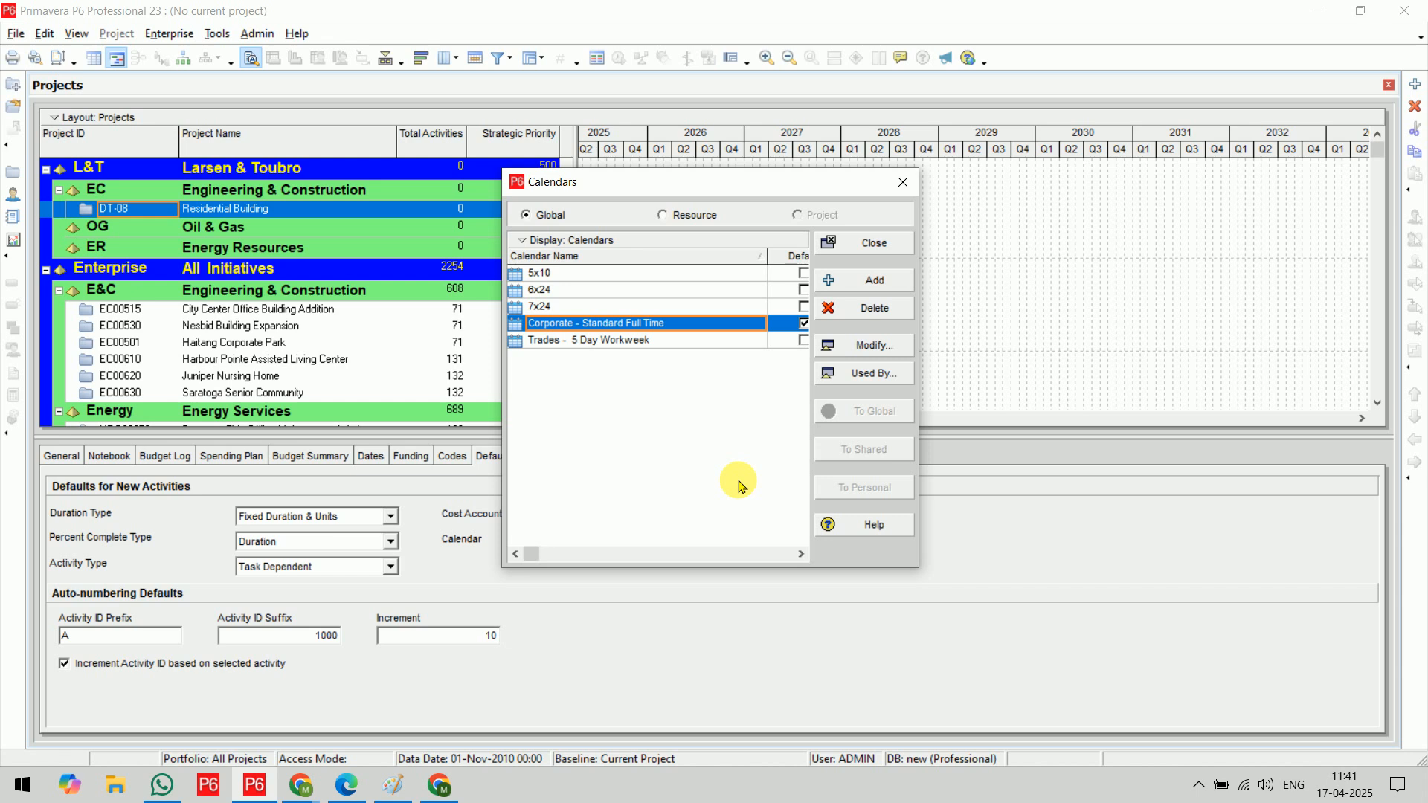
left_click_drag(920, 402, 1016, 406)
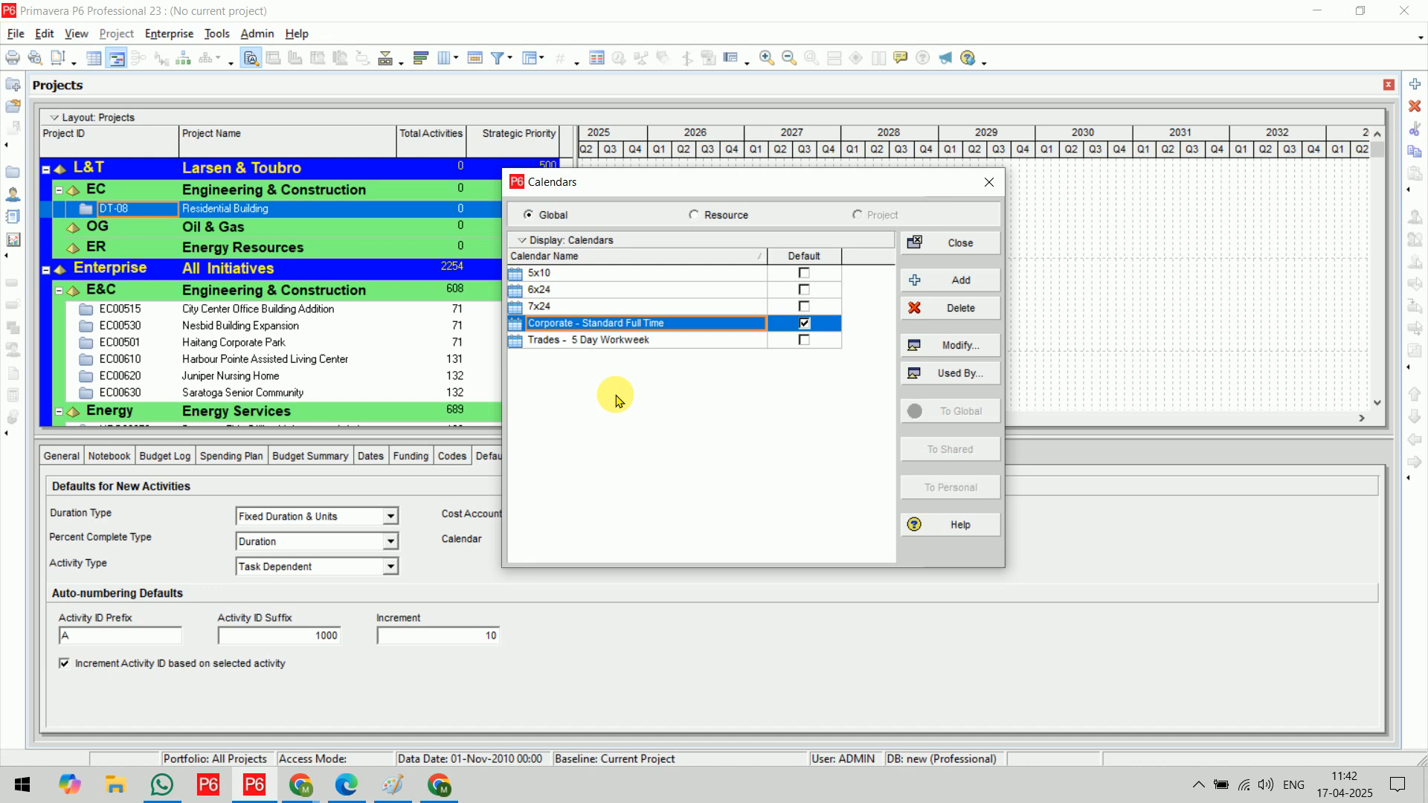
Add a global calendar copied from Corporate - Standard Full Time and name it dt08
left_click(956, 287)
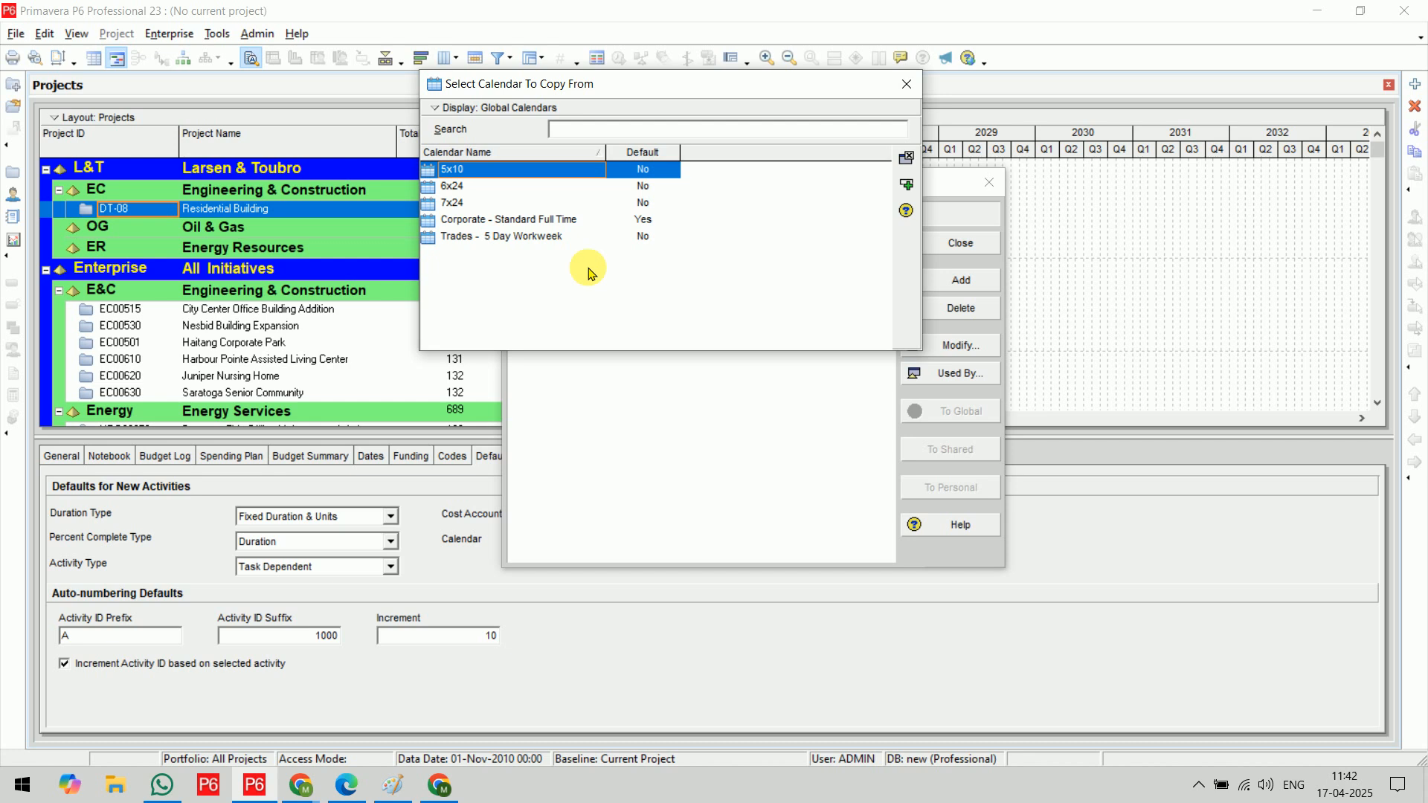
left_click(557, 220)
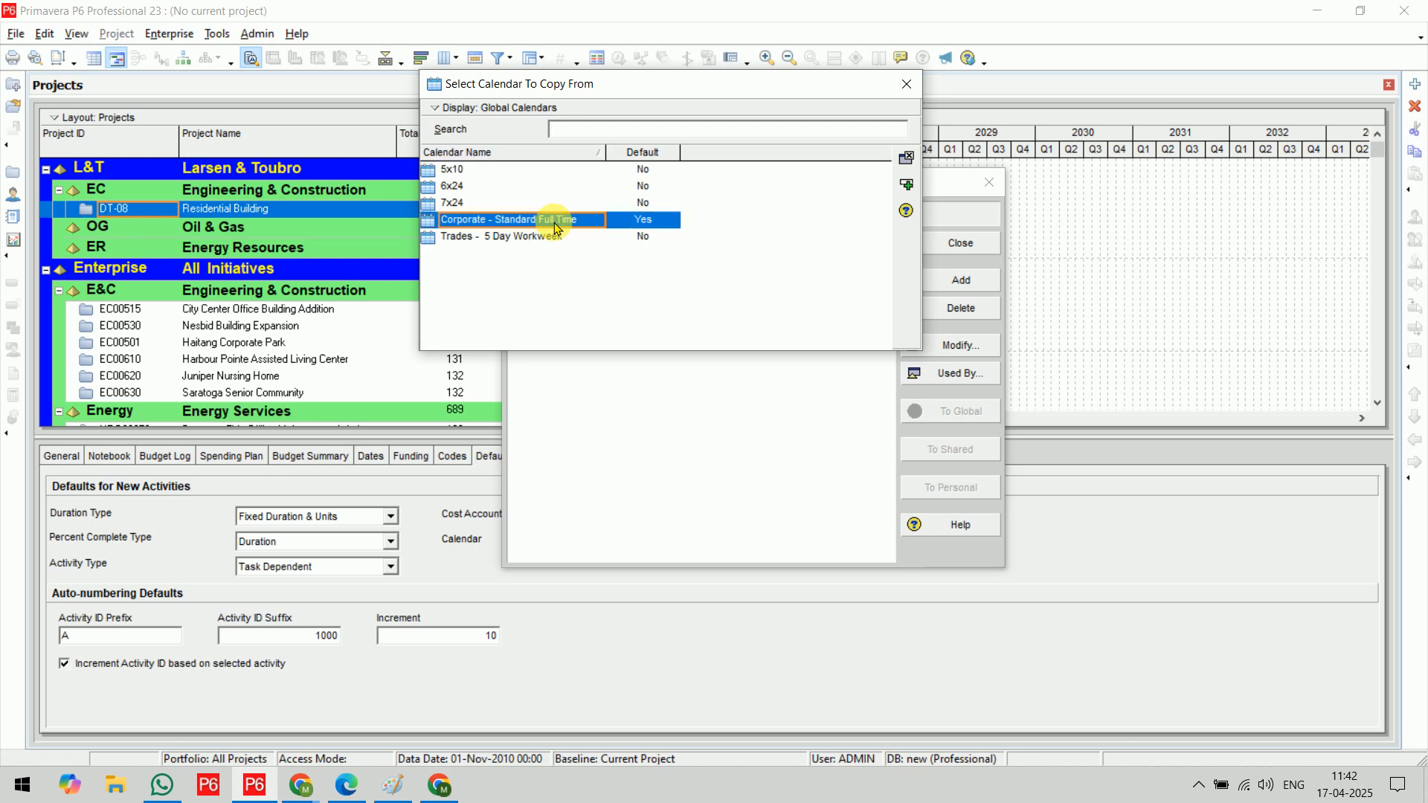
left_click(906, 184)
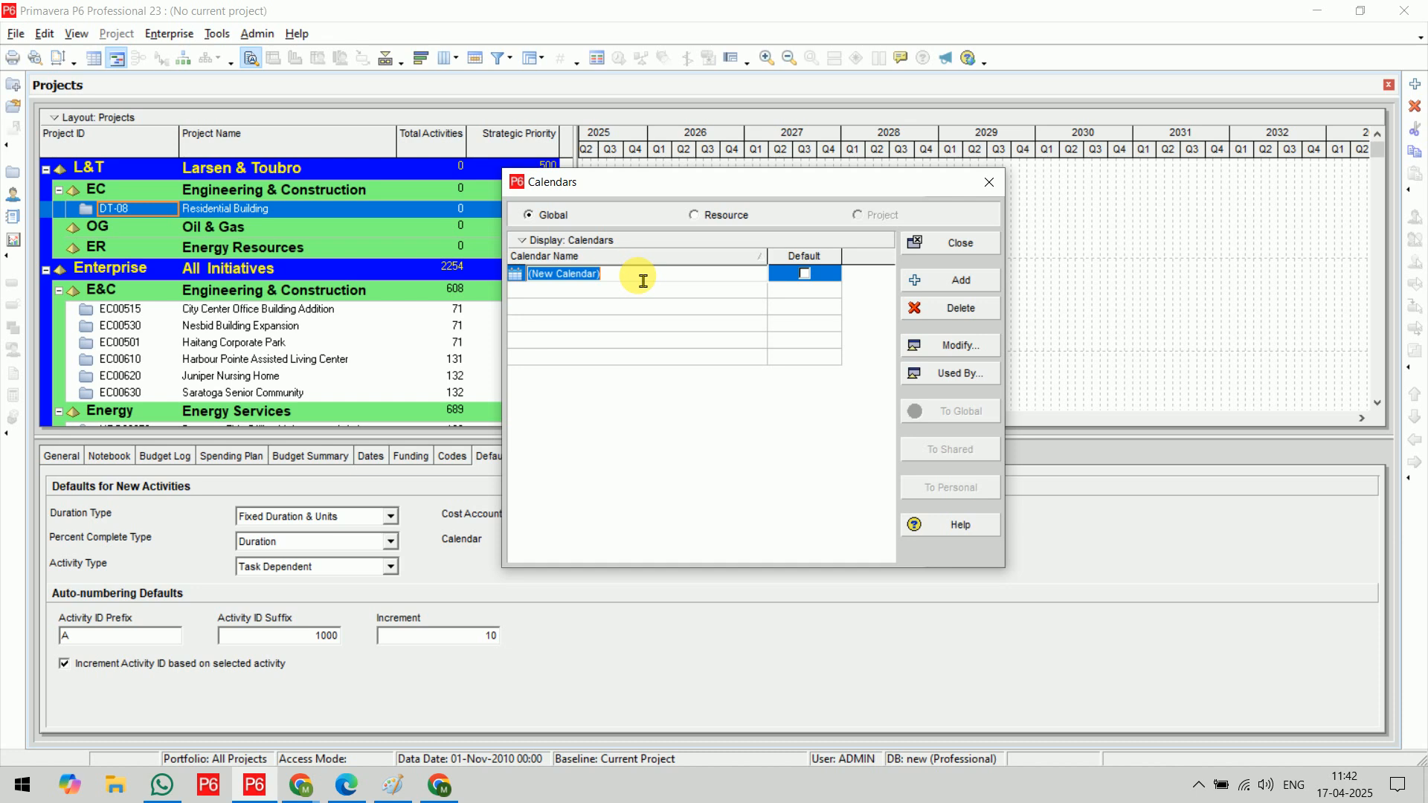
type("dt08")
key("Return")
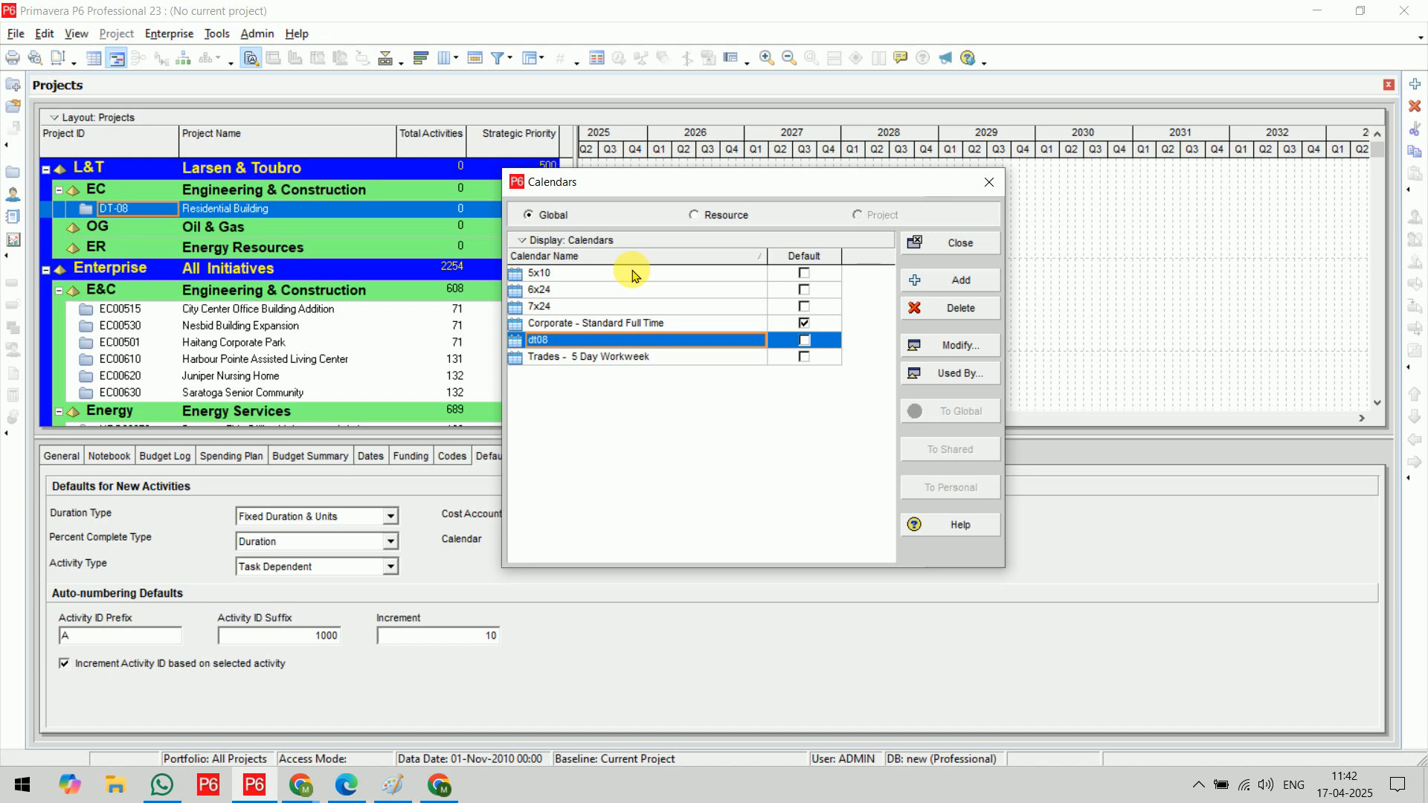
Rename the dt08 global calendar as 11hx6d
left_click(604, 342)
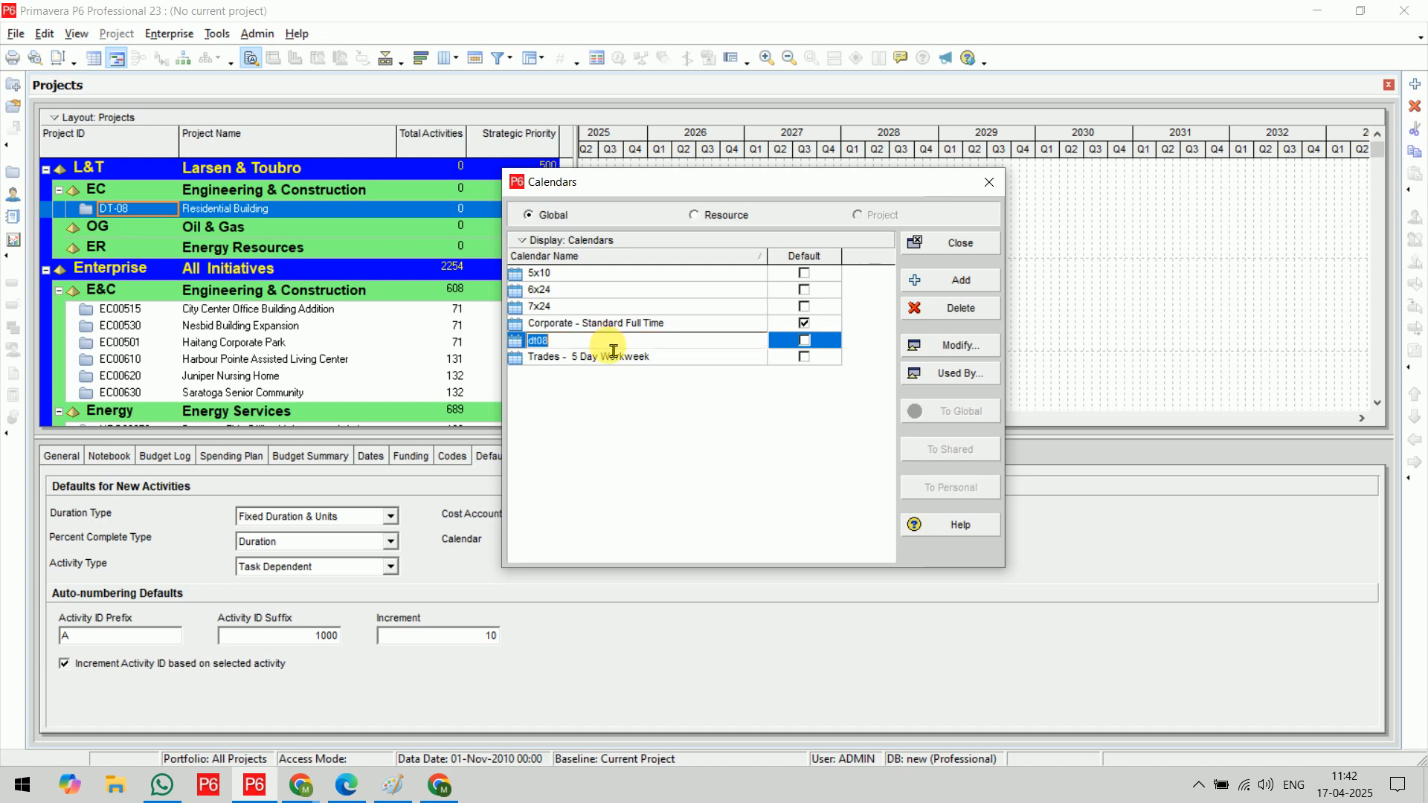
type("11h")
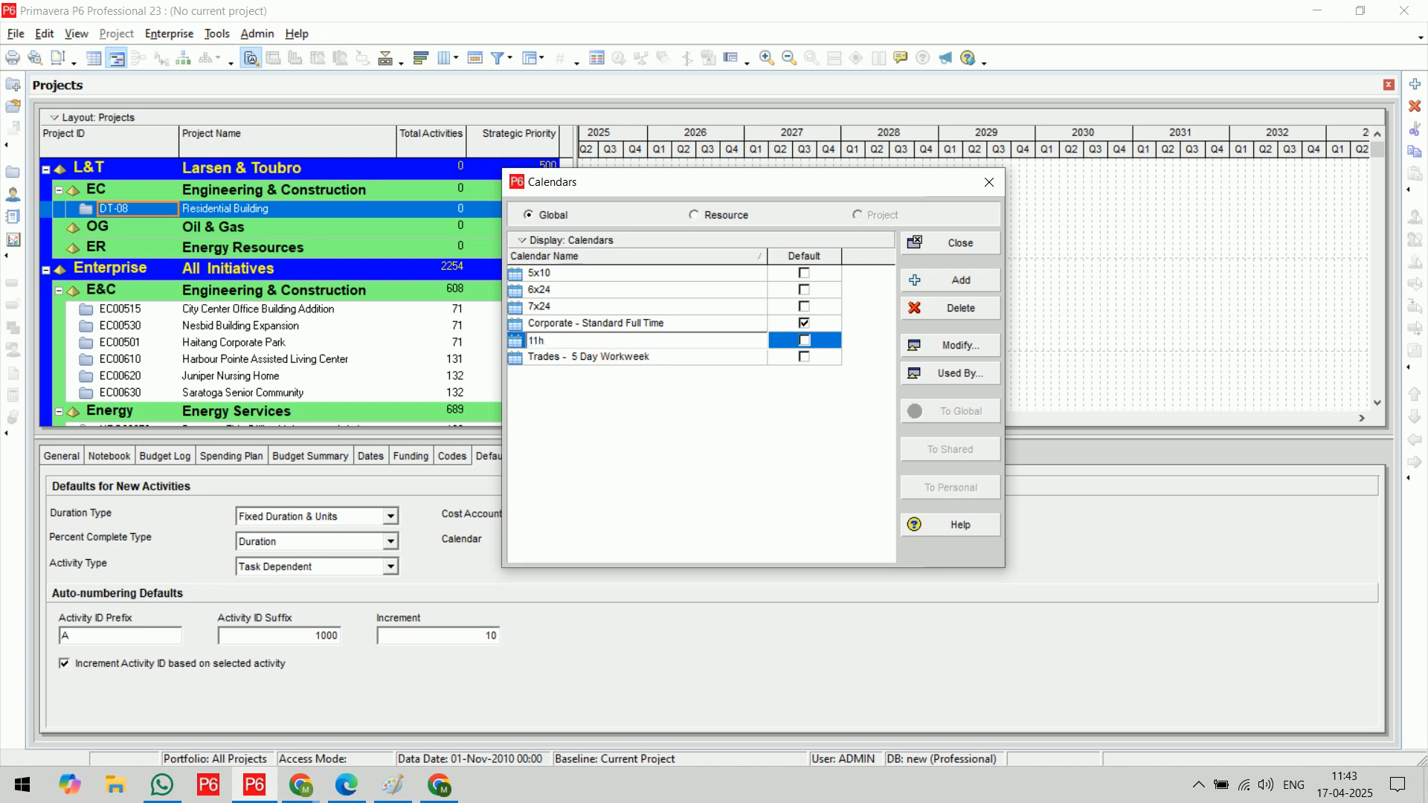
type("x7days")
key("BackSpace")
key("BackSpace")
key("BackSpace")
key("BackSpace")
key("BackSpace")
type("6d")
key("Return")
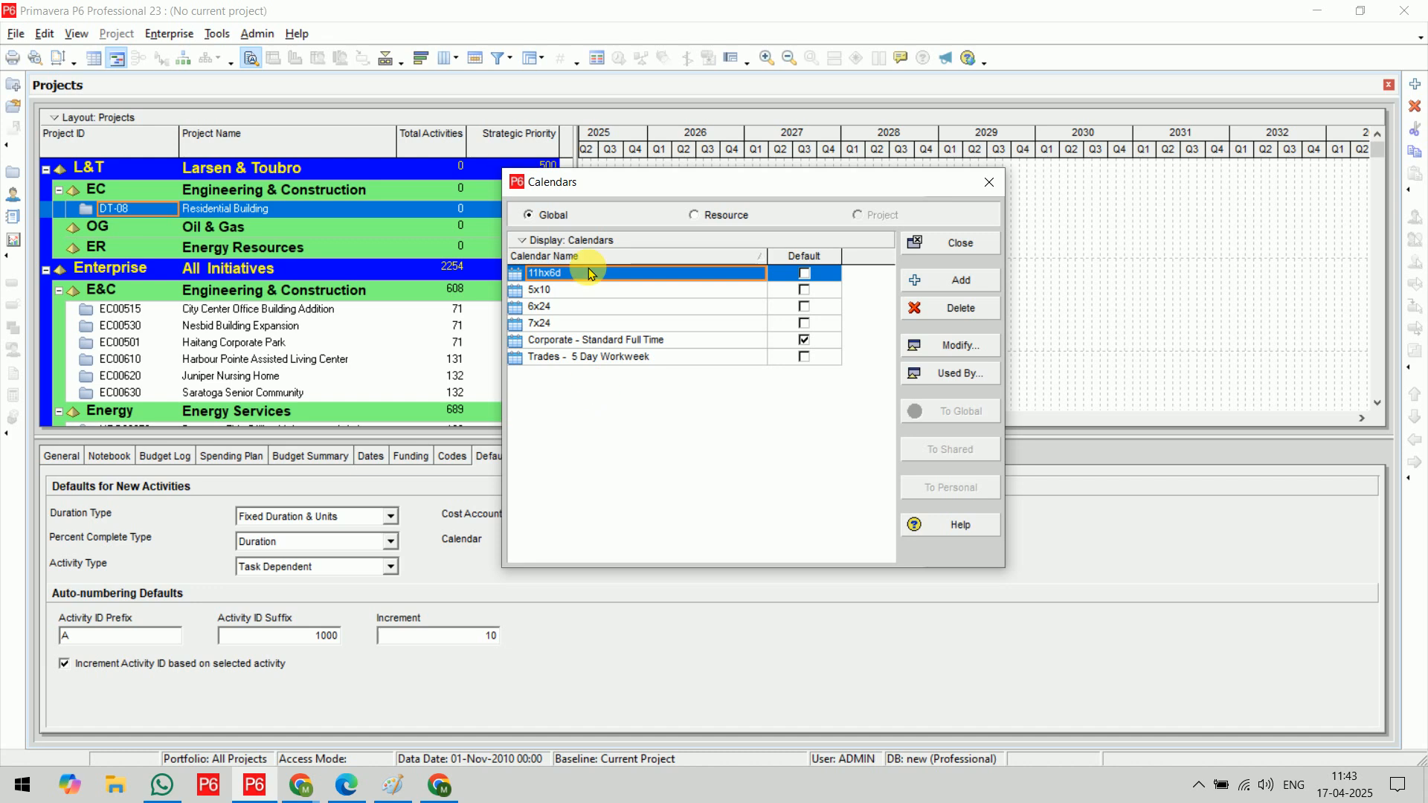
Modify the 11hx6d calendar's workweek, setting the total work hours to 11 for each day from Monday to Saturday
left_click(990, 355)
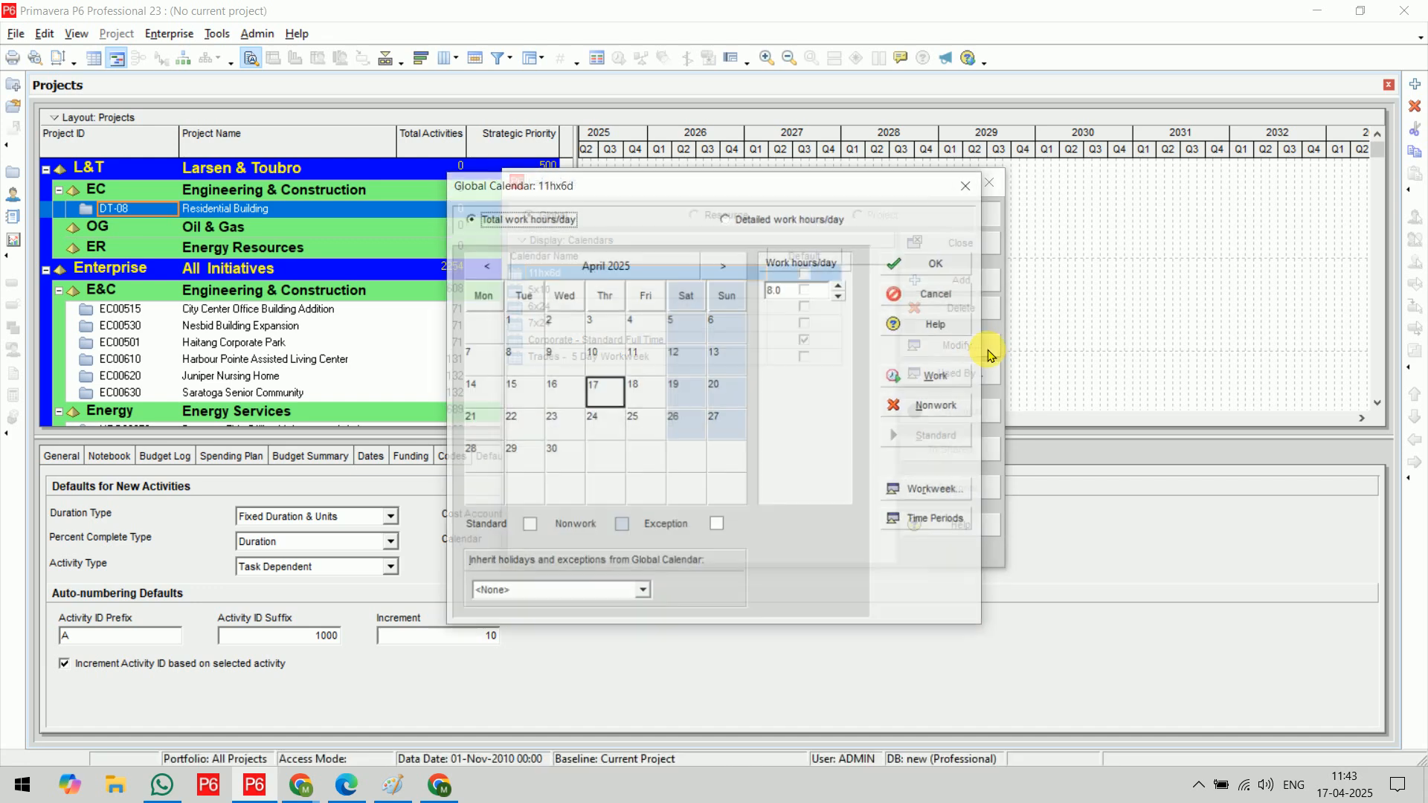
left_click_drag(765, 136, 813, 105)
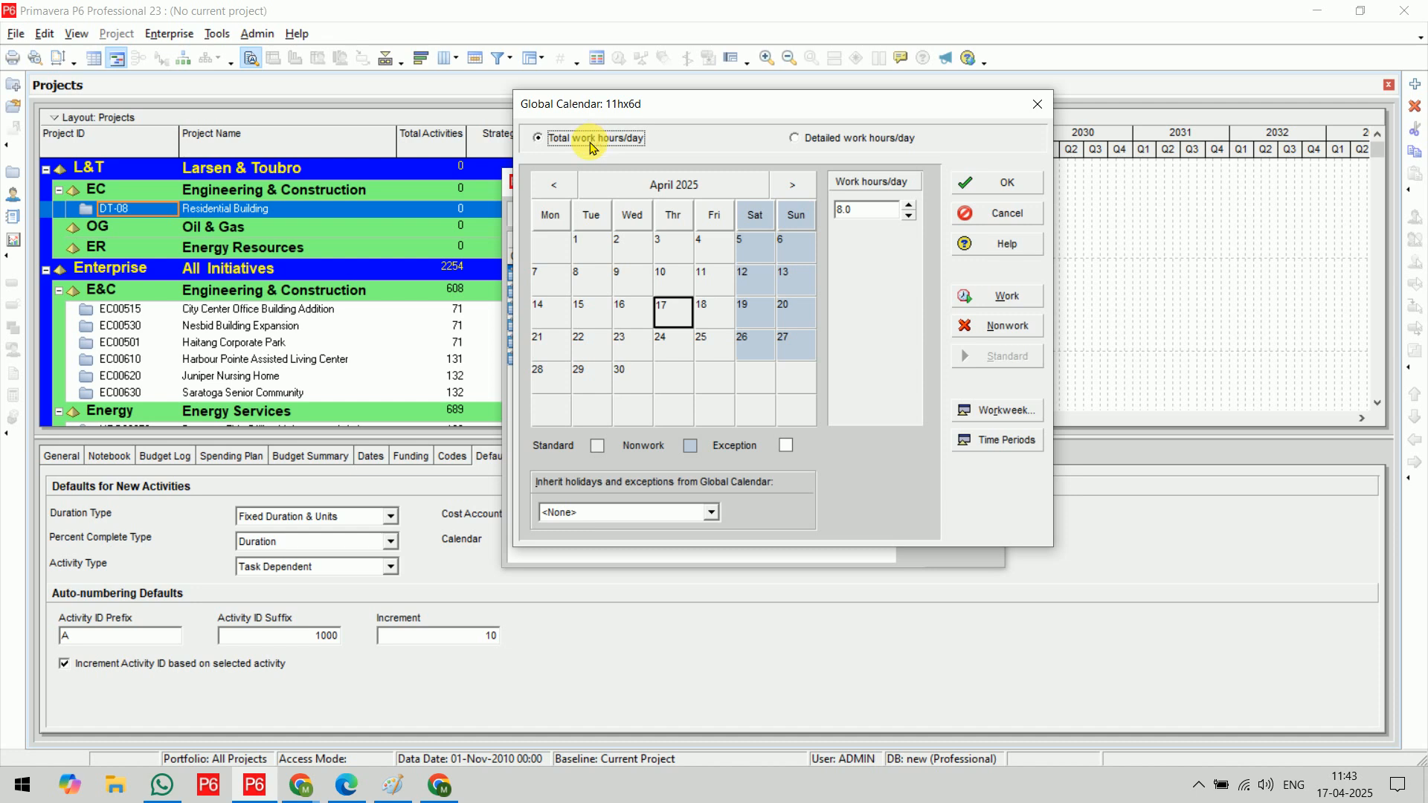
left_click(1001, 411)
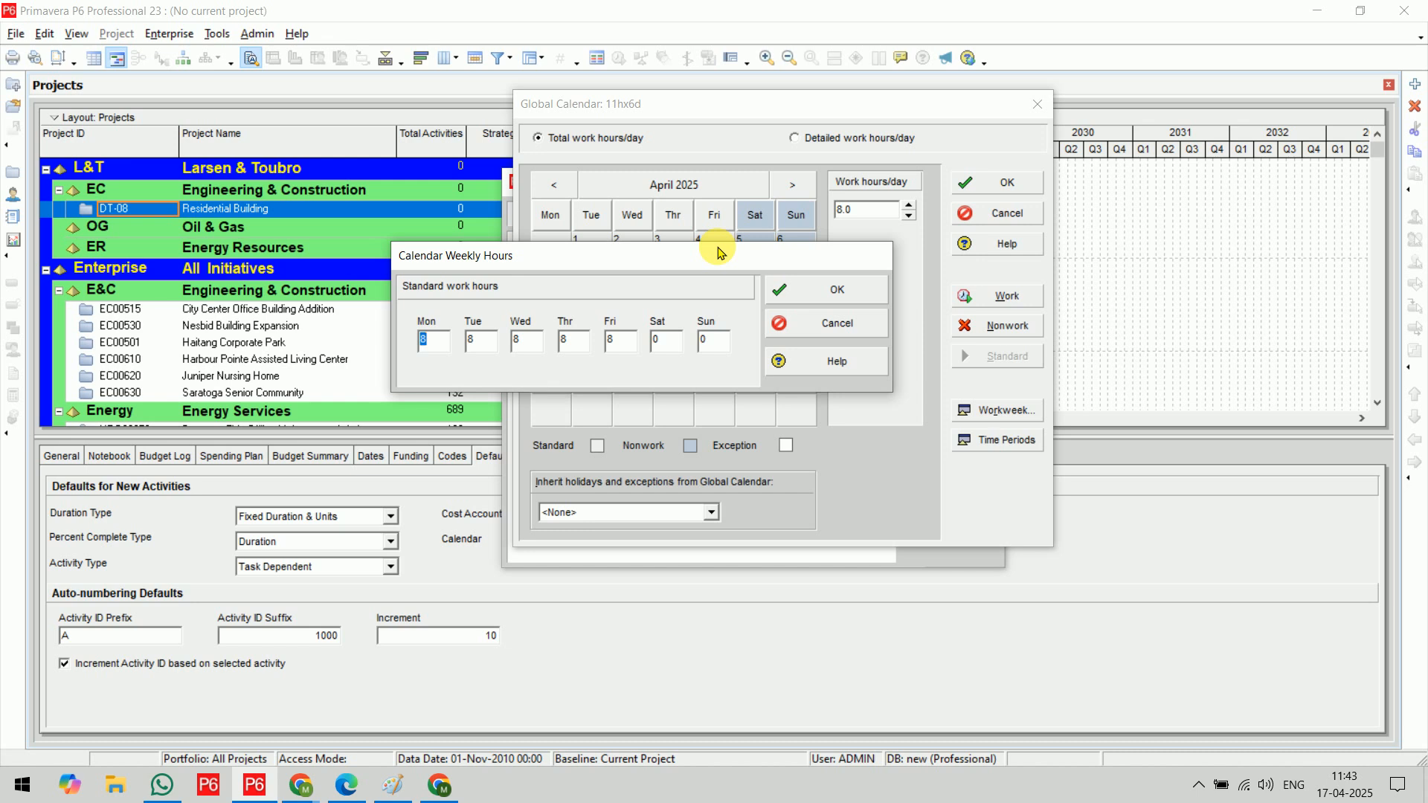
type("11")
key("Tab")
type("11")
key("Tab")
type("11")
key("Tab")
type("11")
key("Tab")
type("11")
key("Tab")
type("11")
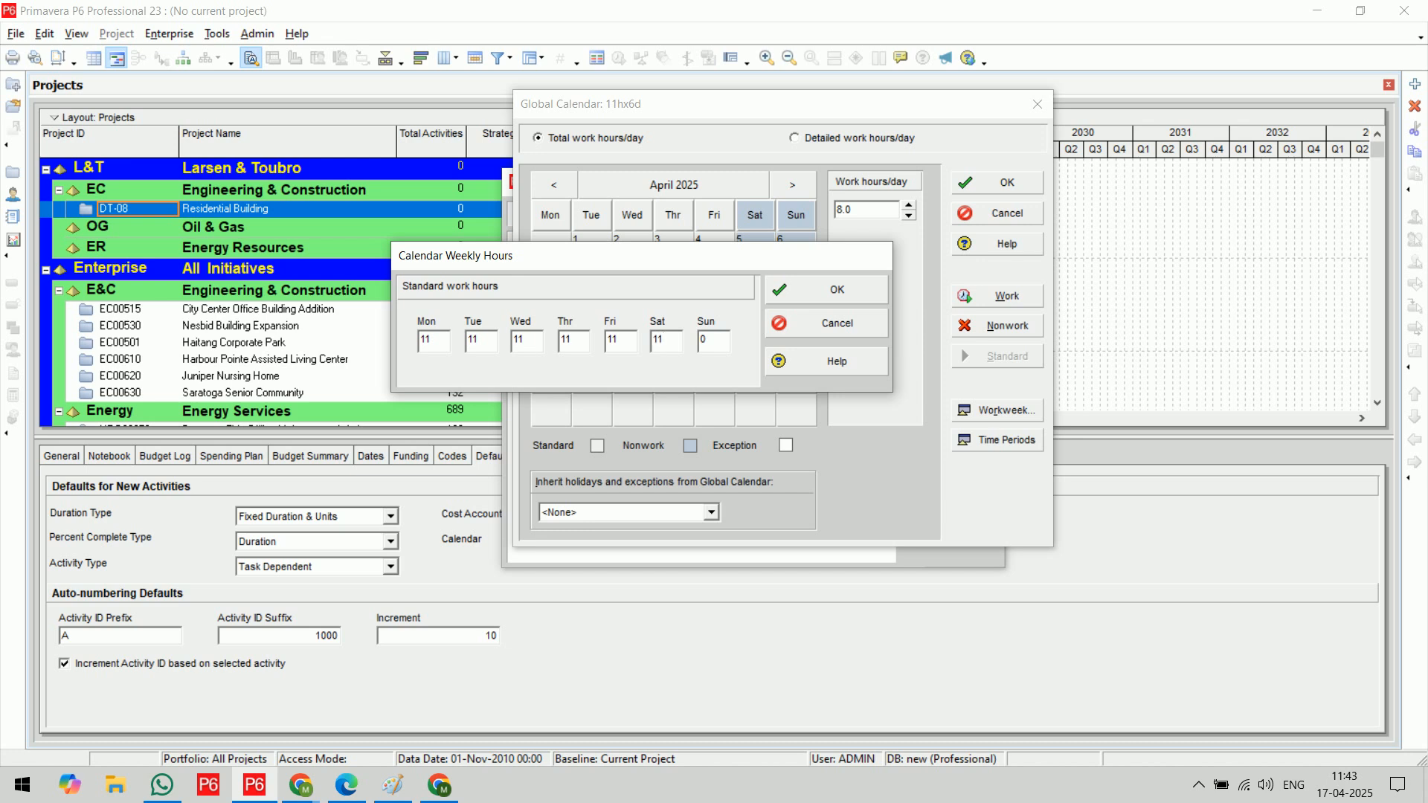
left_click(782, 287)
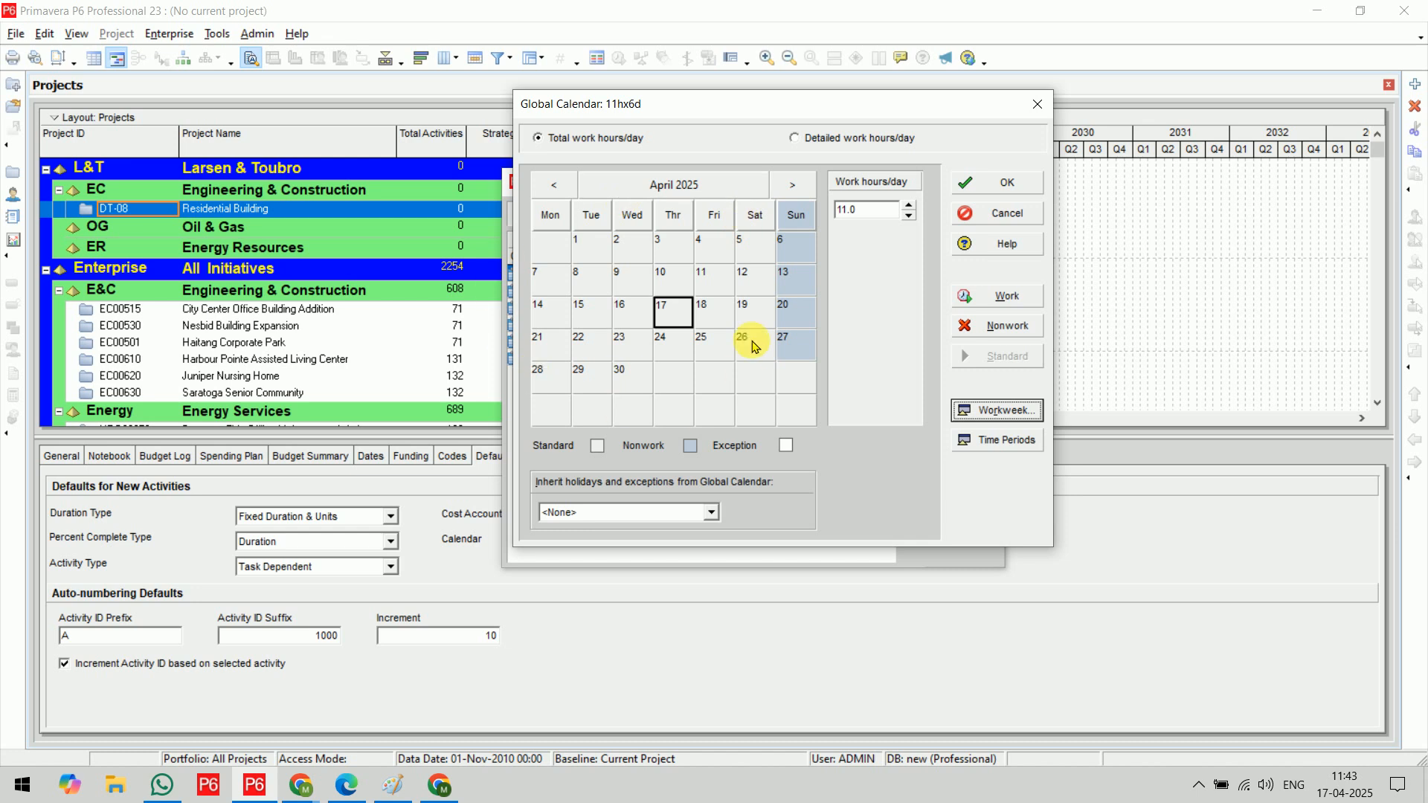
Switch to detailed work hours per day and mark all 24 hours of Monday to Saturday as nonwork in the workweek
left_click(831, 140)
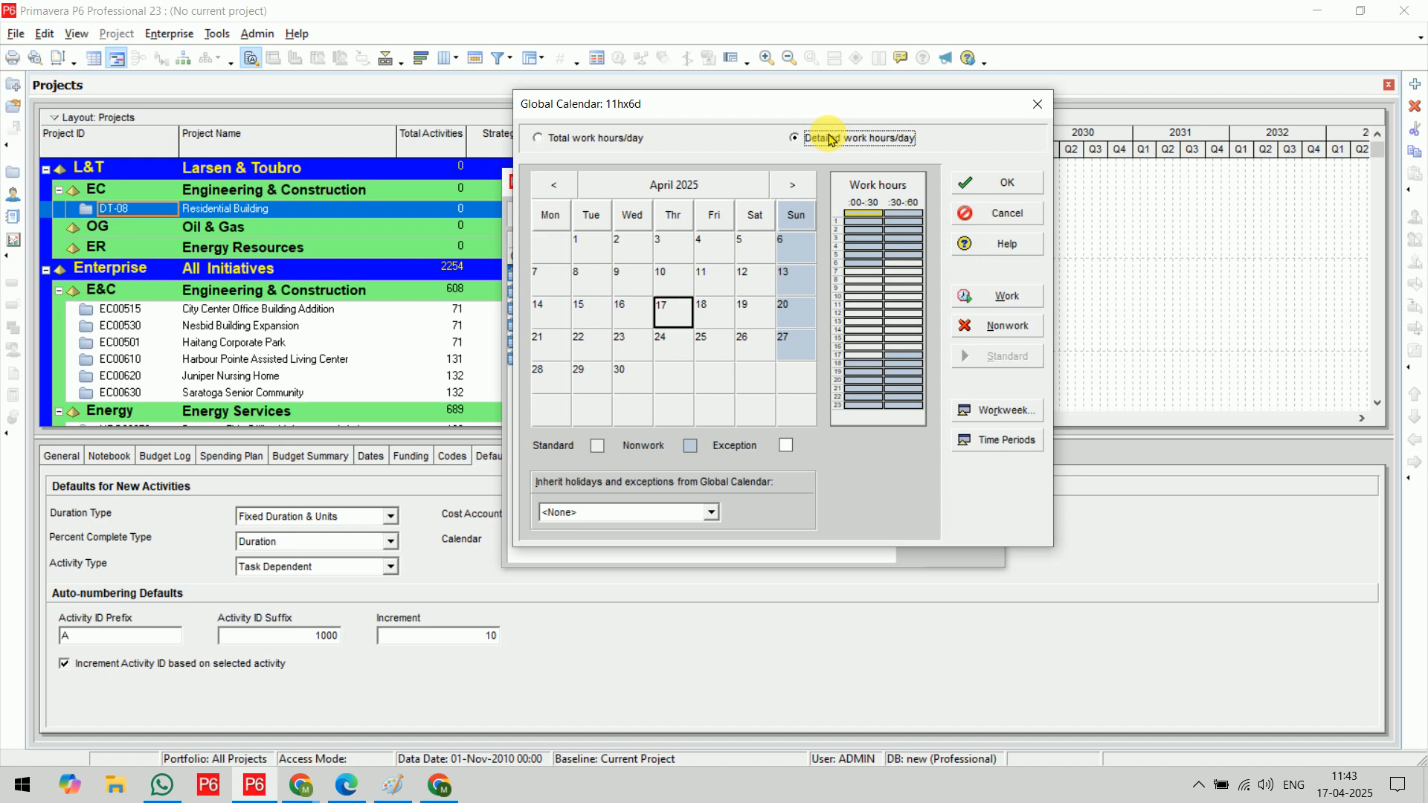
left_click(998, 415)
left_click_drag(774, 240, 660, 113)
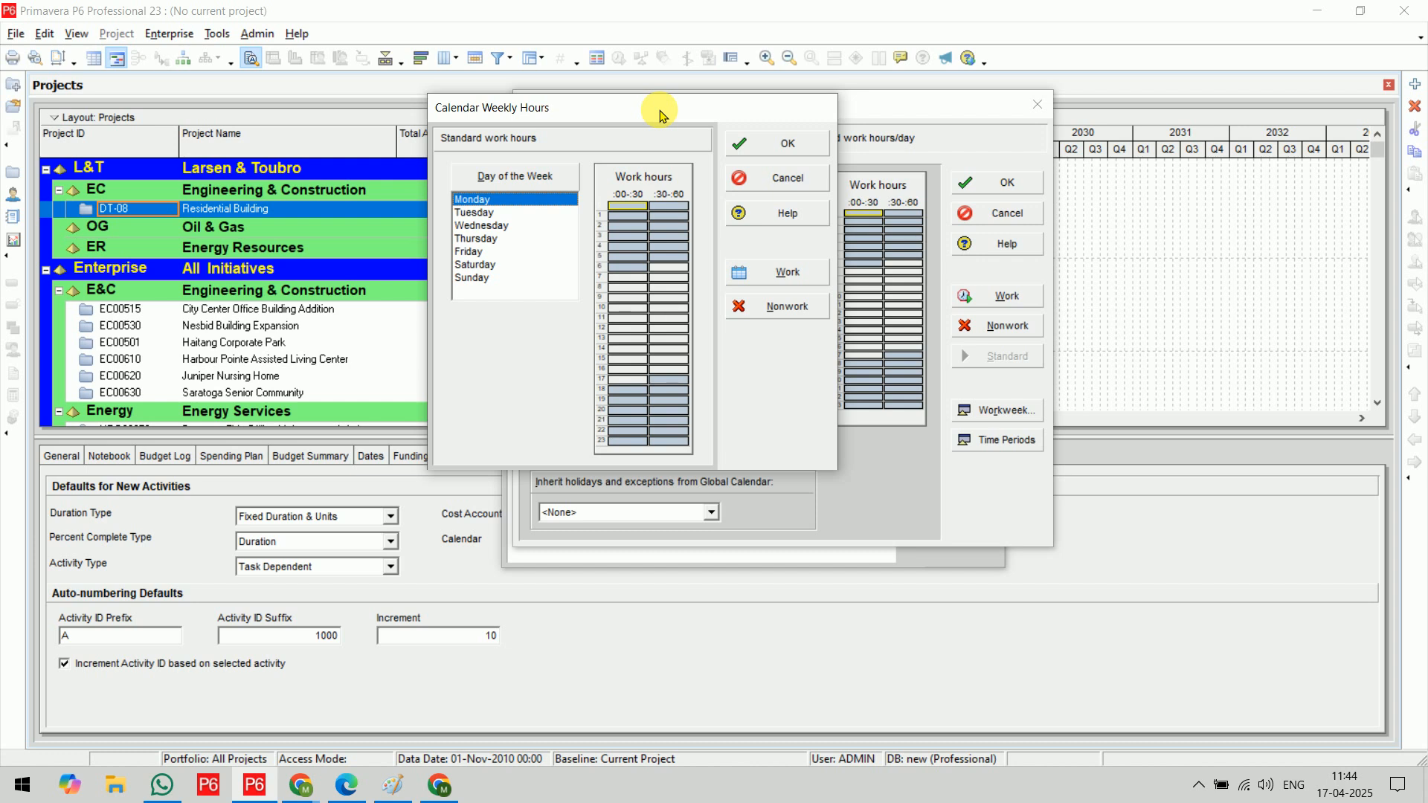
left_click(476, 265, "shift")
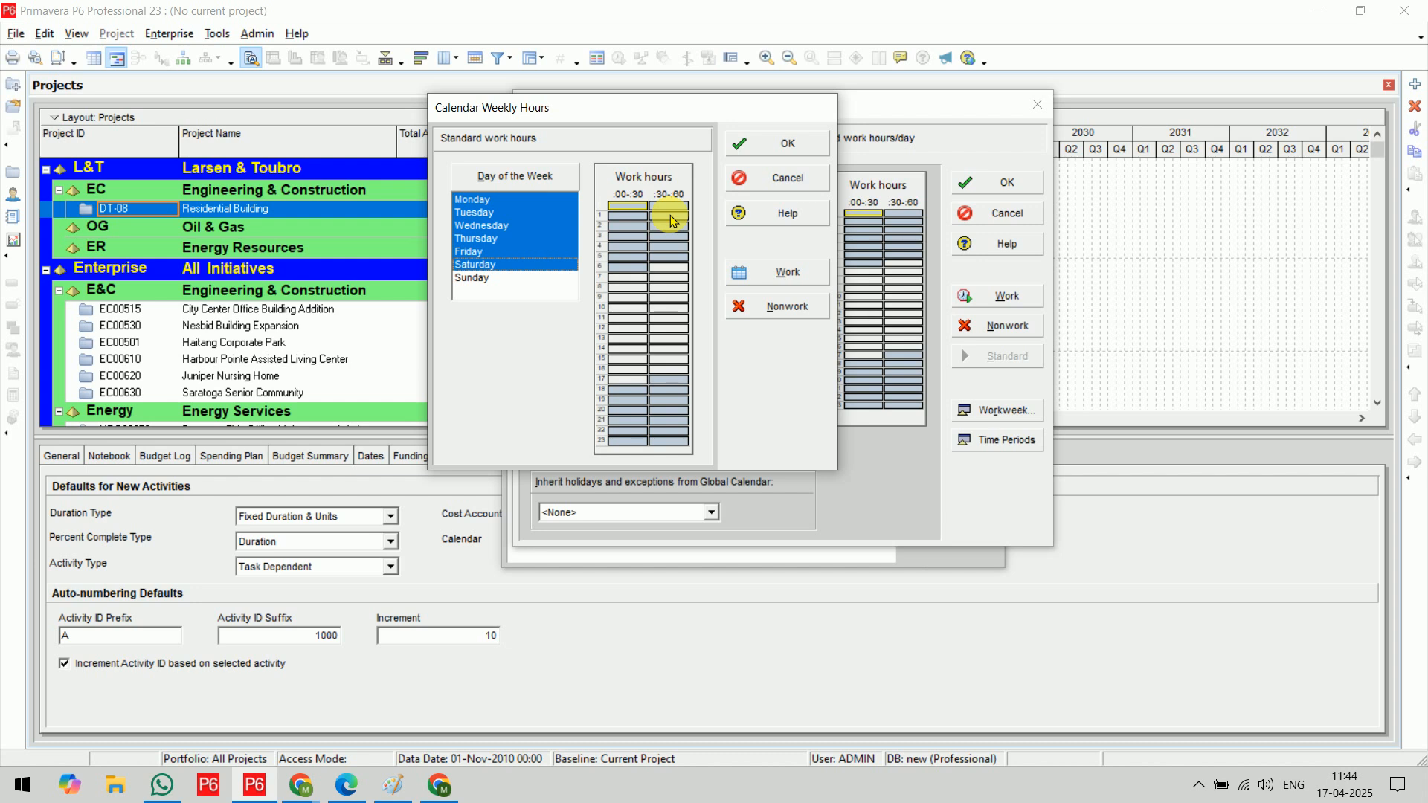
left_click(623, 206)
left_click_drag(623, 210, 674, 449)
left_click(777, 307)
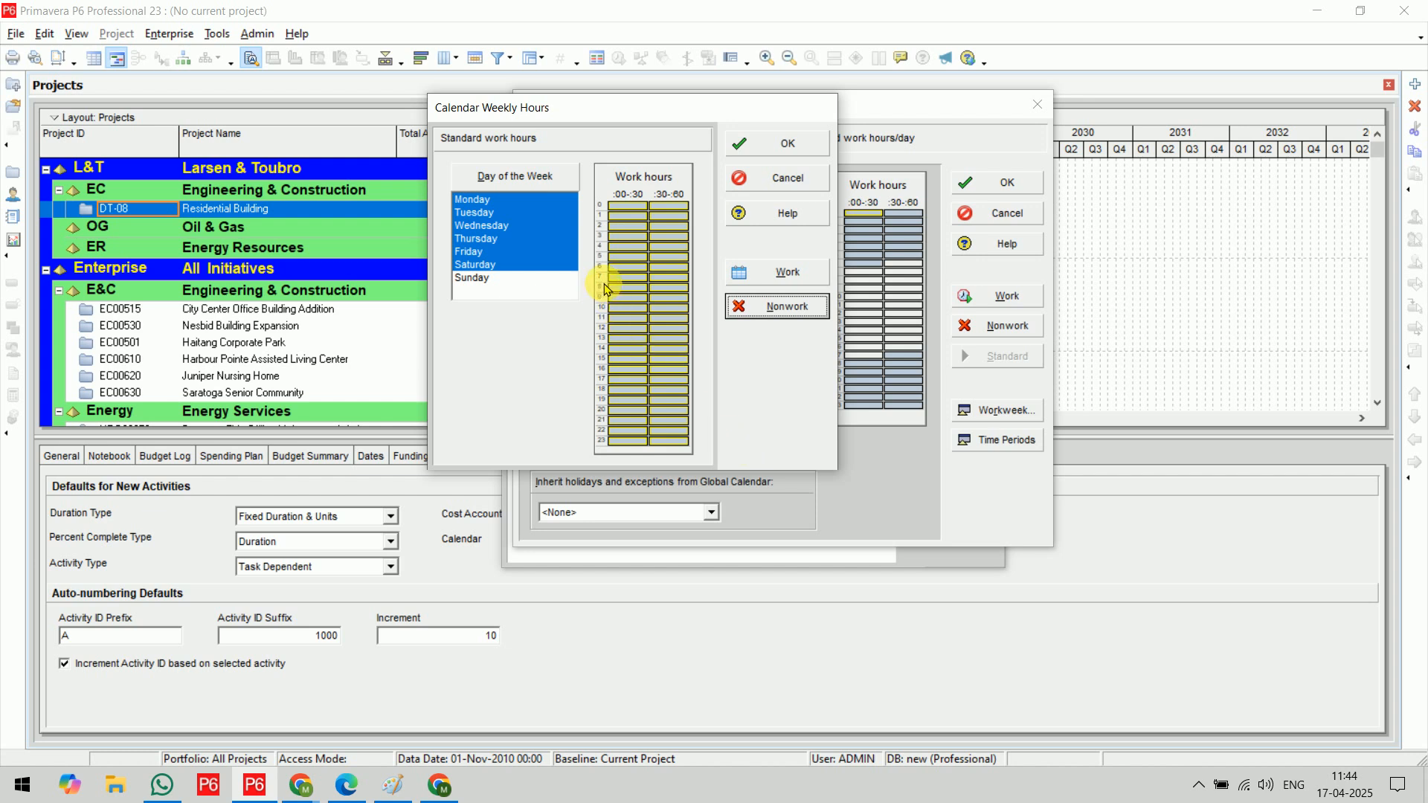
Mark 8:00 to 13:00 and 14:00 to 20:00 as work time for Monday to Saturday and accept the weekly hours
left_click(626, 294)
left_click_drag(625, 293, 672, 337)
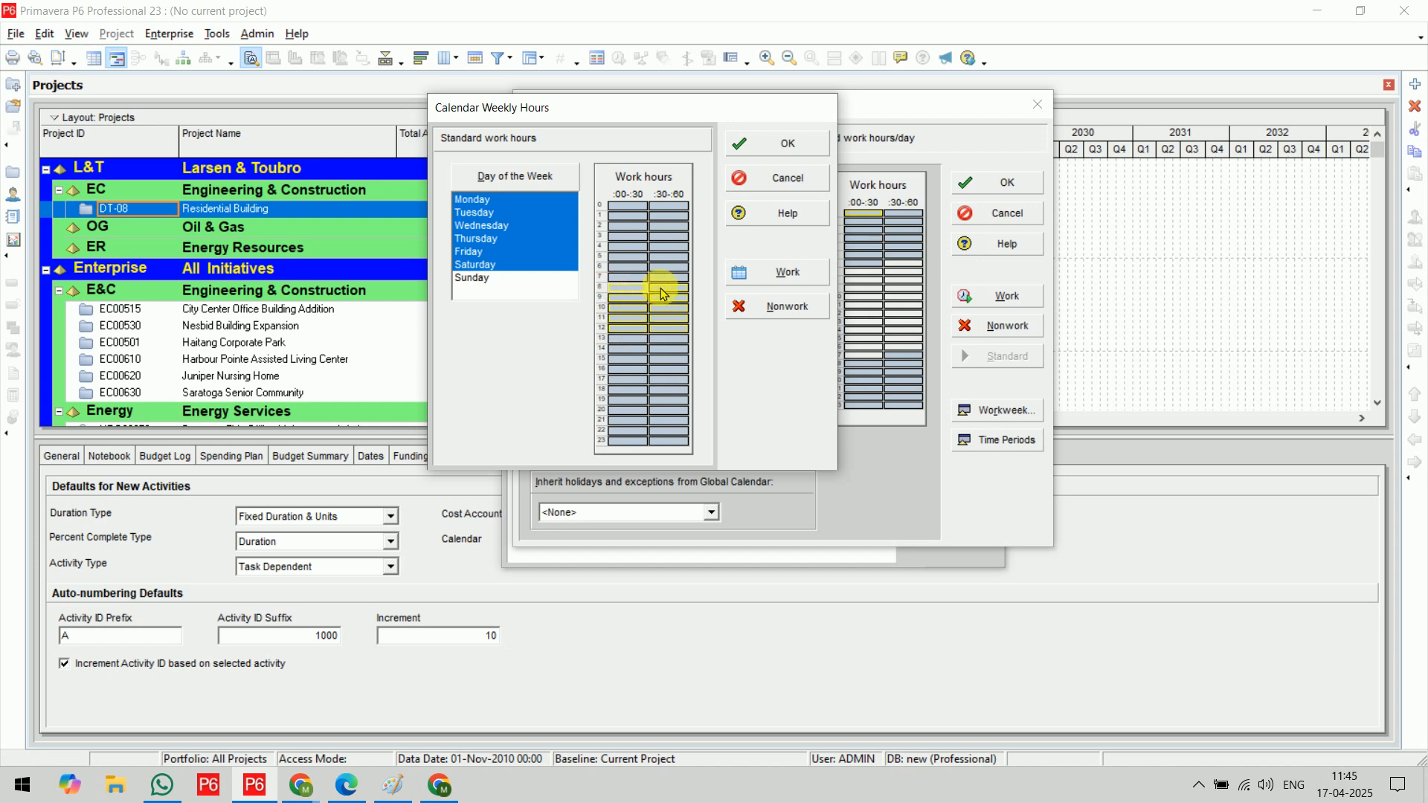
left_click(748, 282)
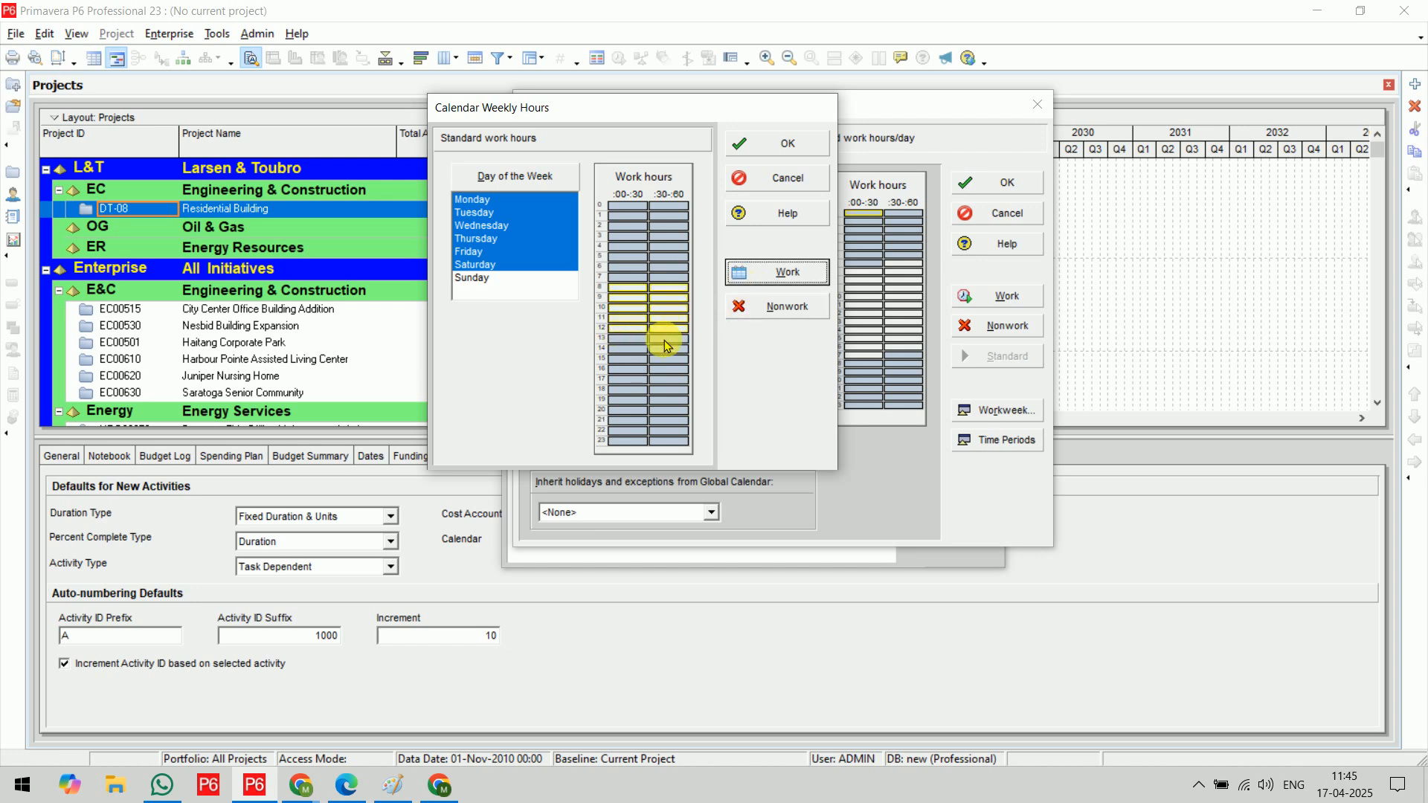
left_click_drag(638, 349, 671, 408)
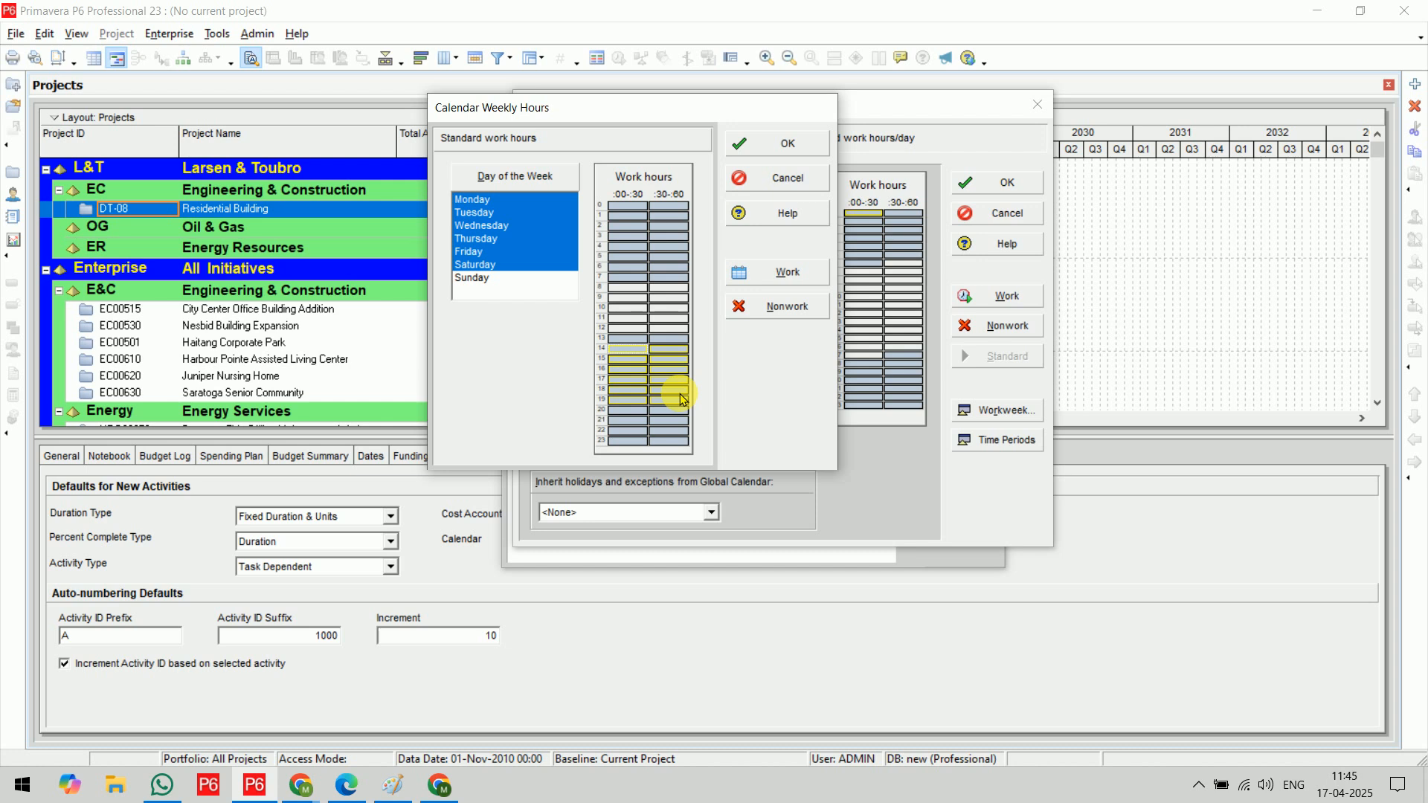
left_click(766, 273)
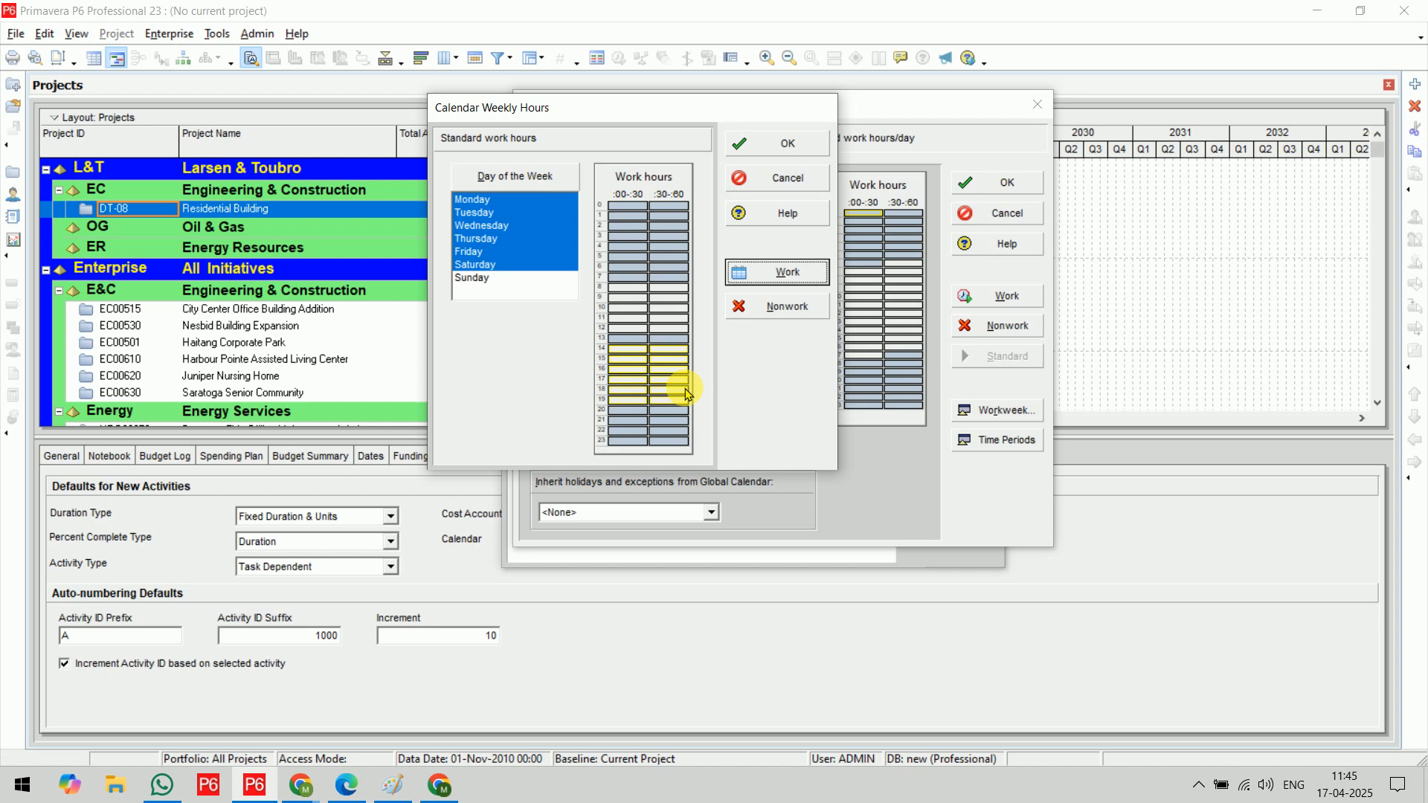
left_click(757, 144)
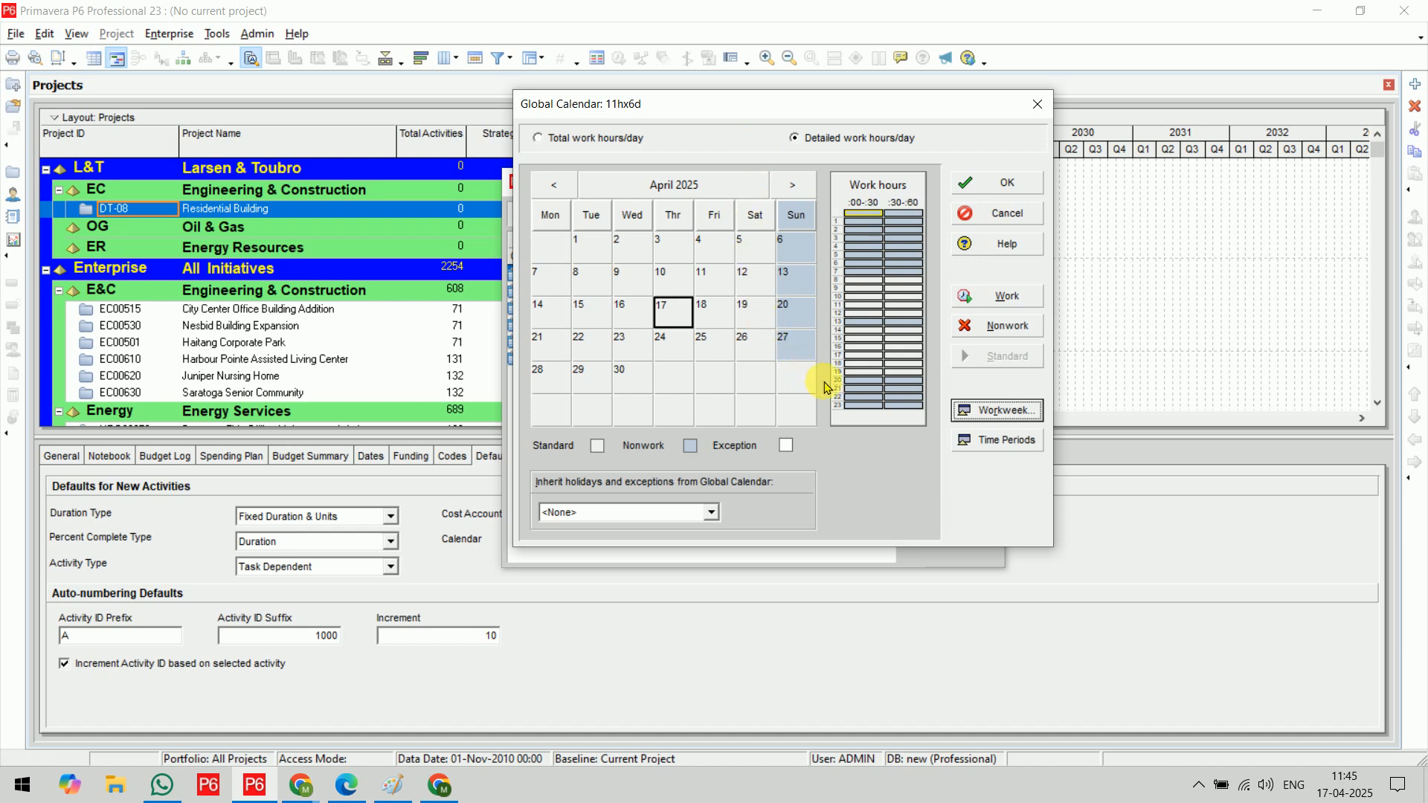
Open the calendar's hours per time period and set 11 hours per day and 66 hours per week
left_click(1016, 442)
left_click_drag(765, 335, 550, 304)
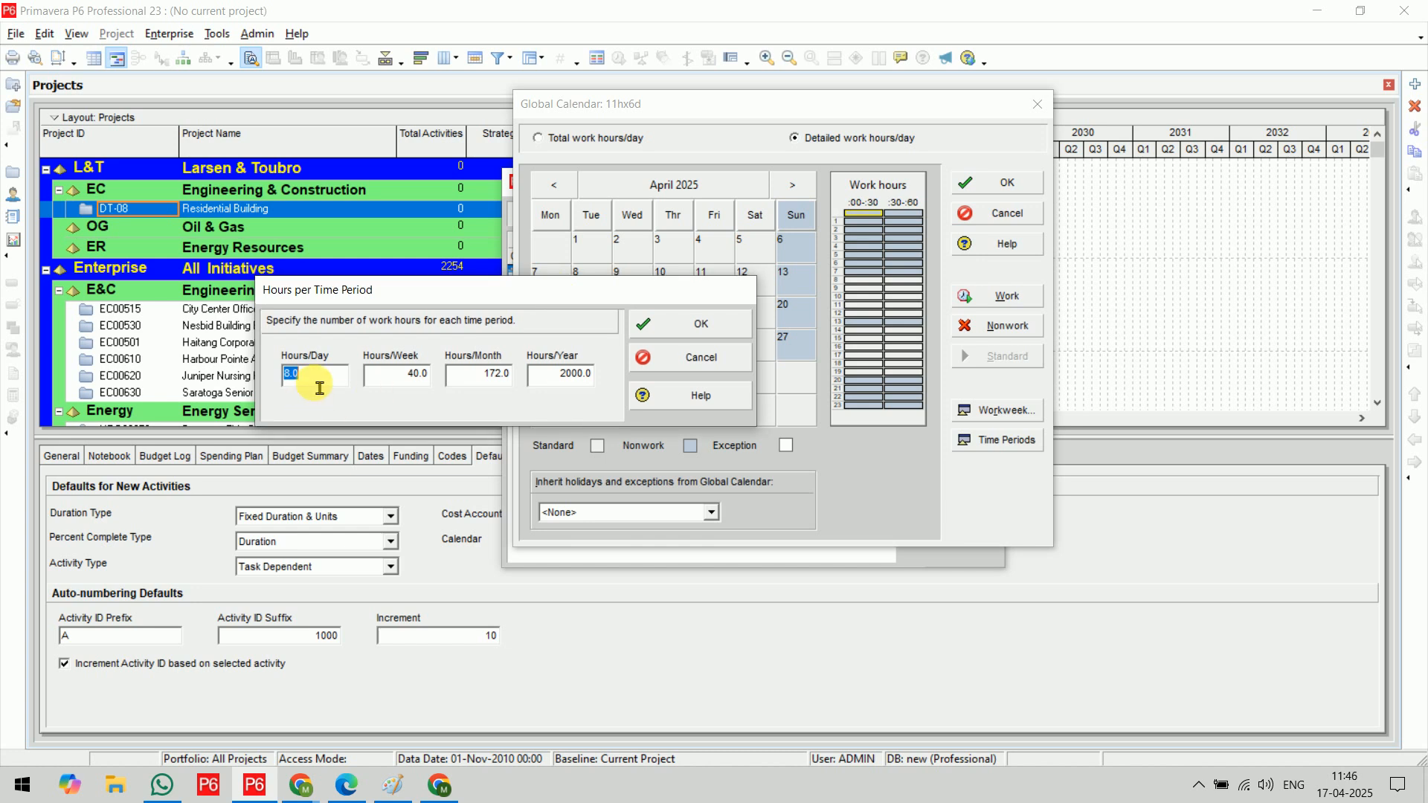
type("11")
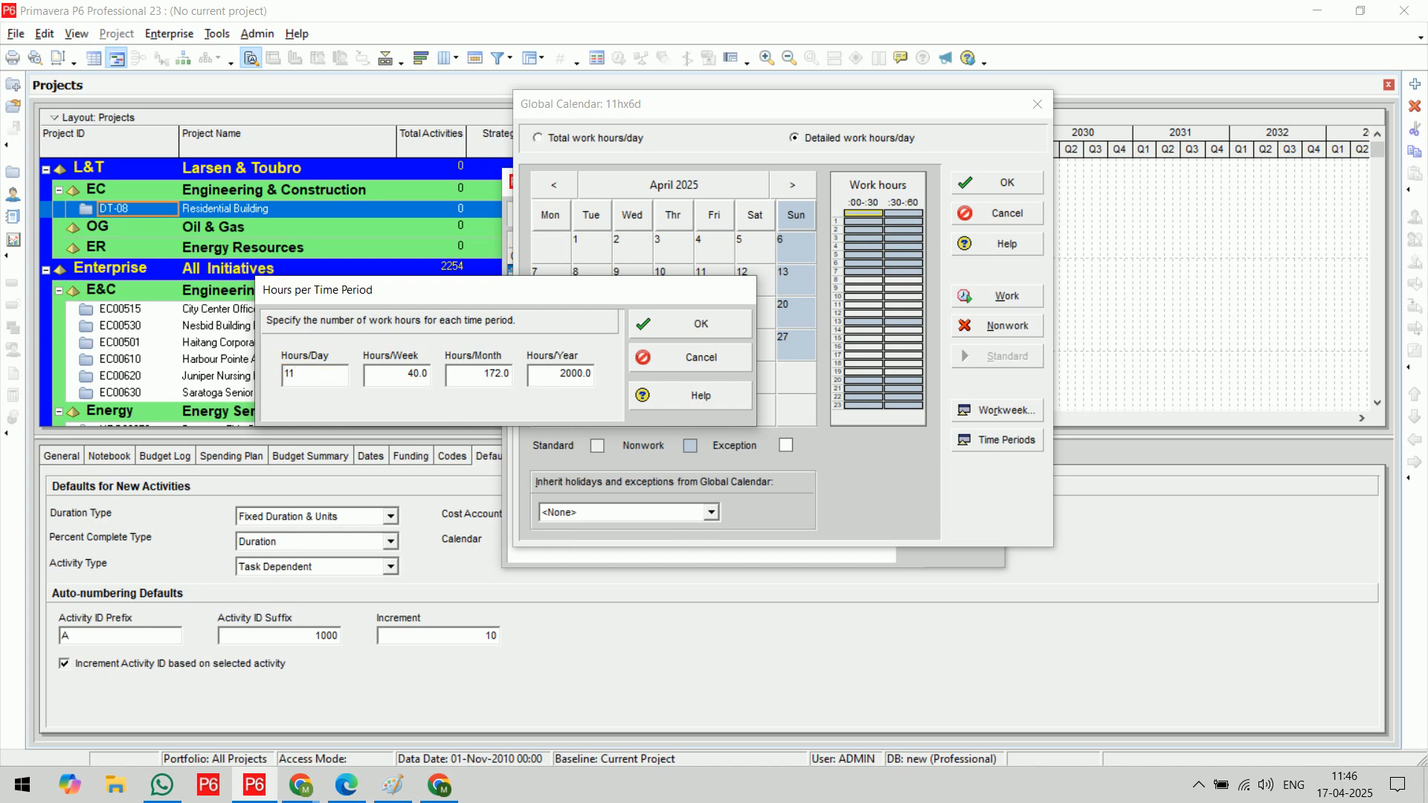
key("Tab")
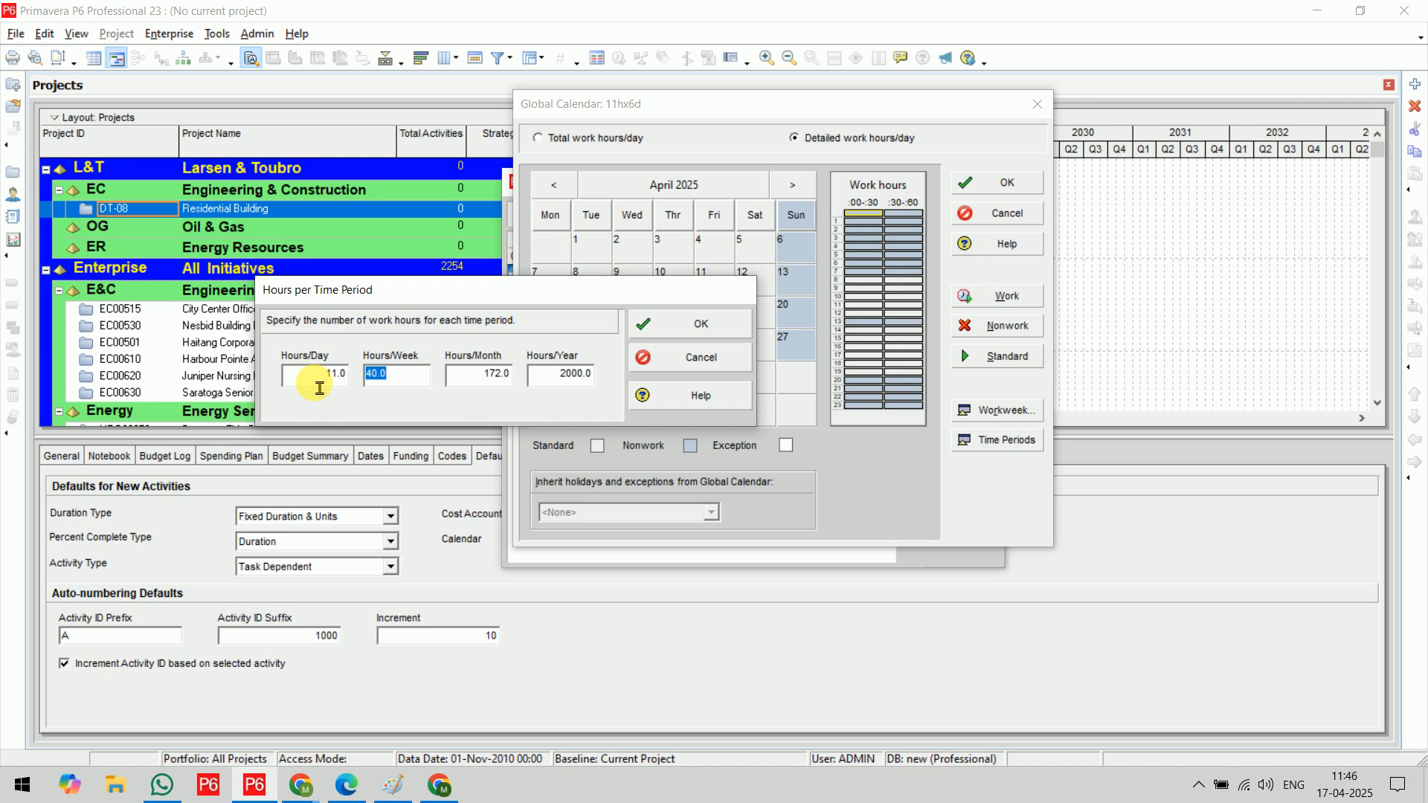
type("66")
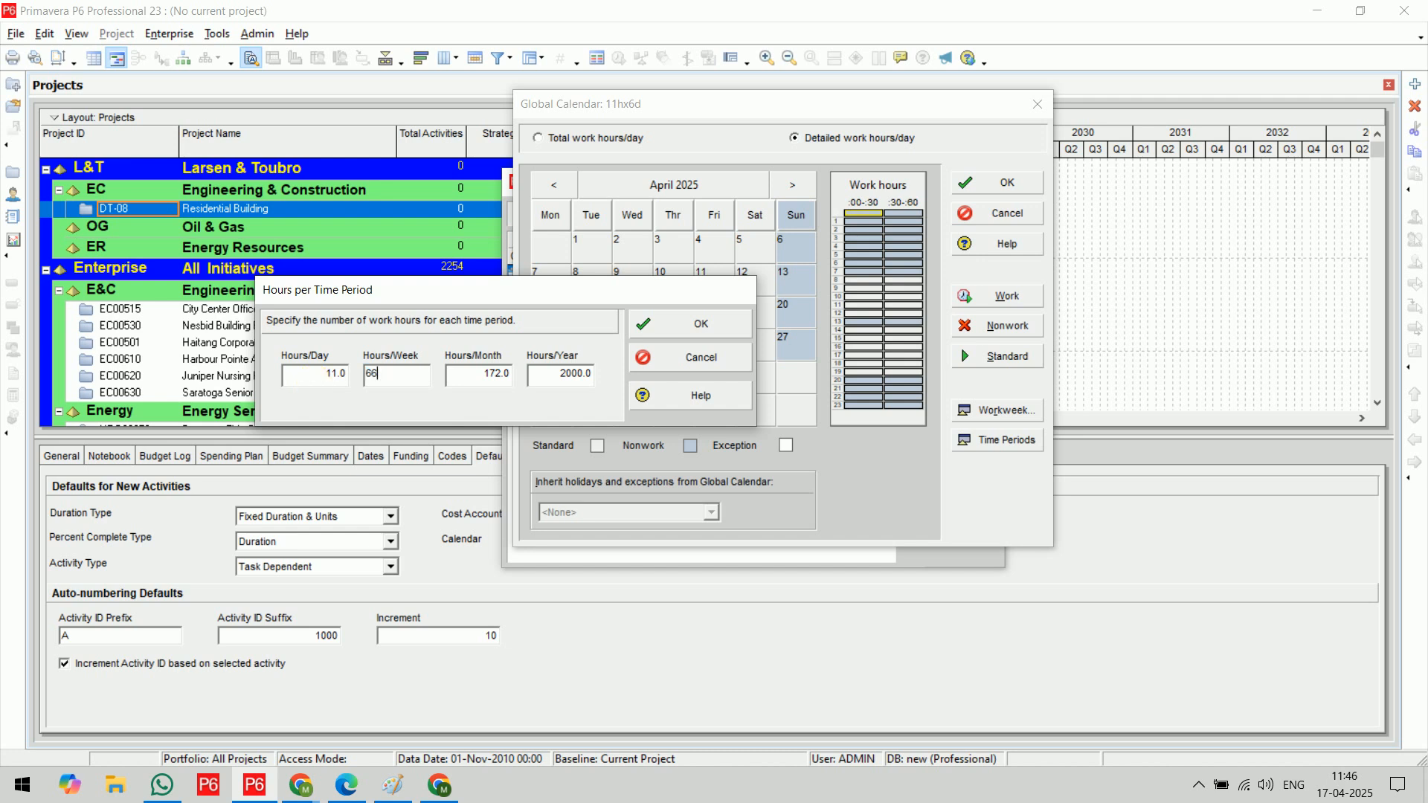
key("Tab")
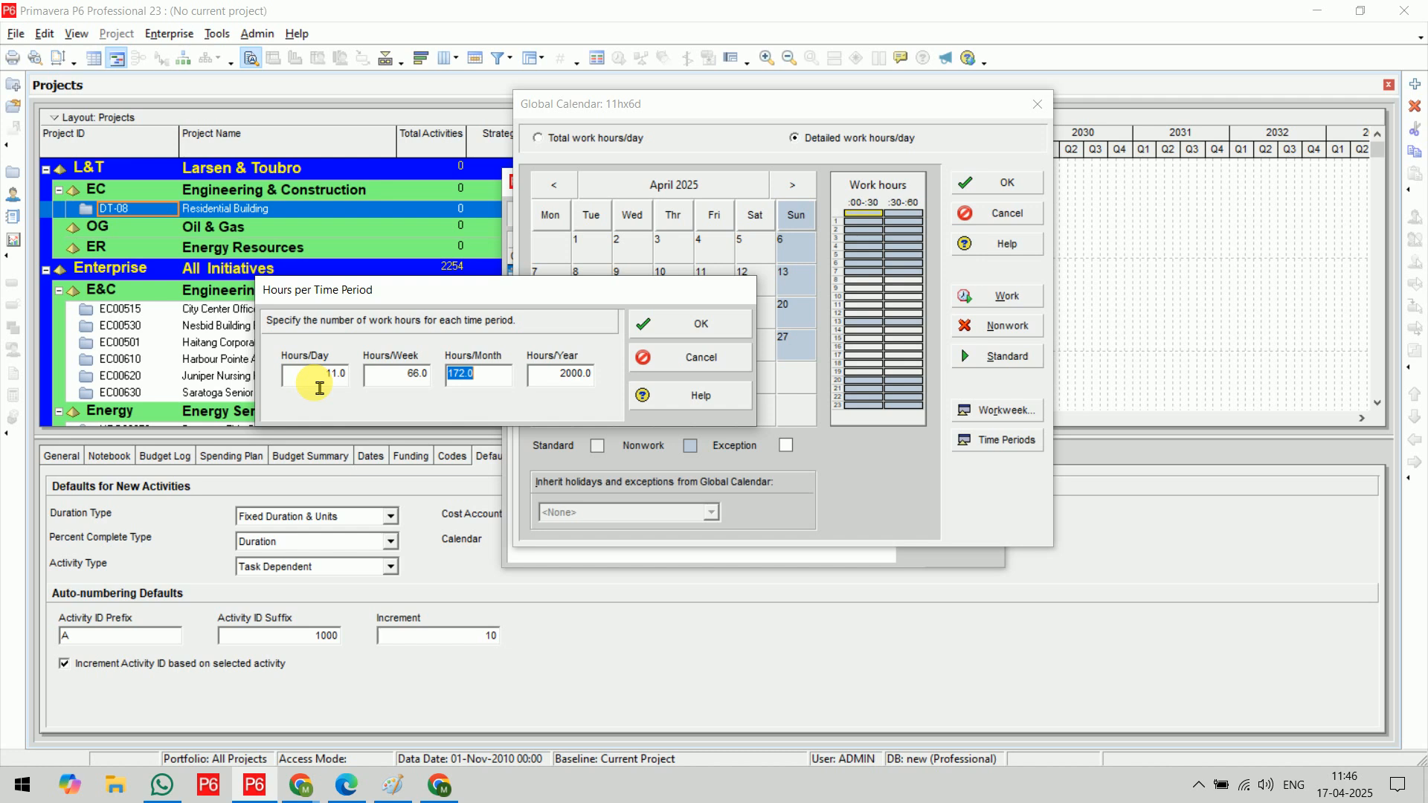
Multiply 26 by 11 in Calculator, return to Primavera P6 and set the hours per month to 286
key("super")
type("cal")
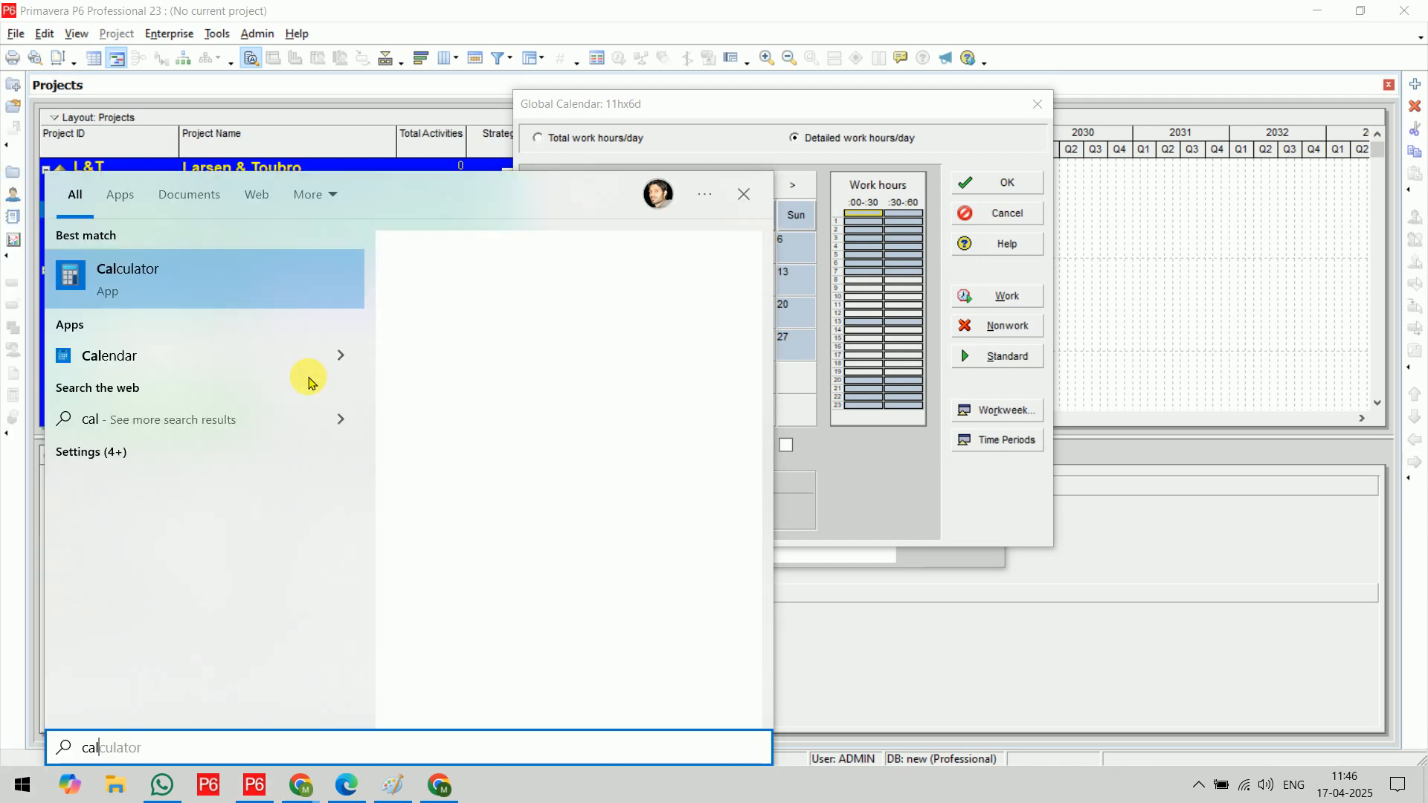
key("Return")
type("26*11")
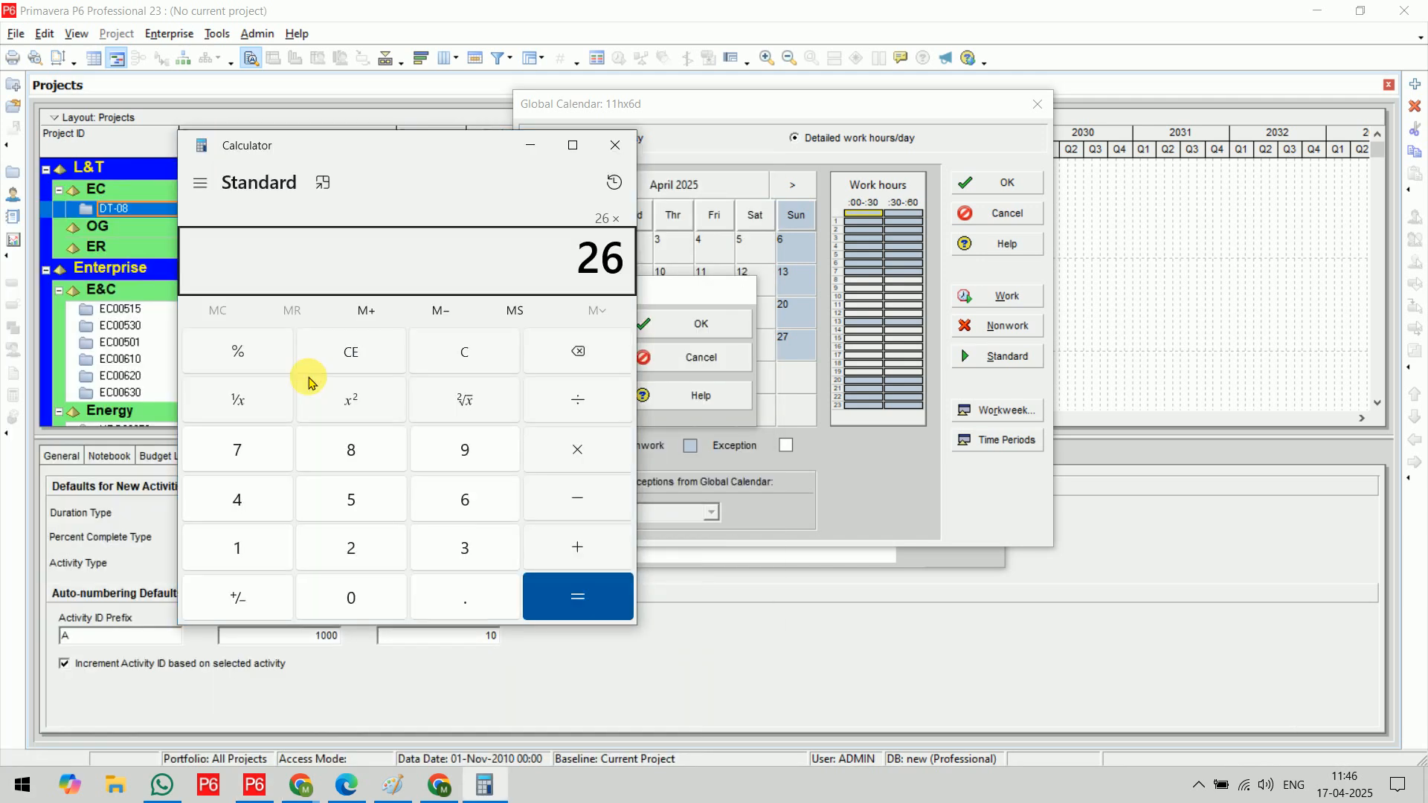
key("Return")
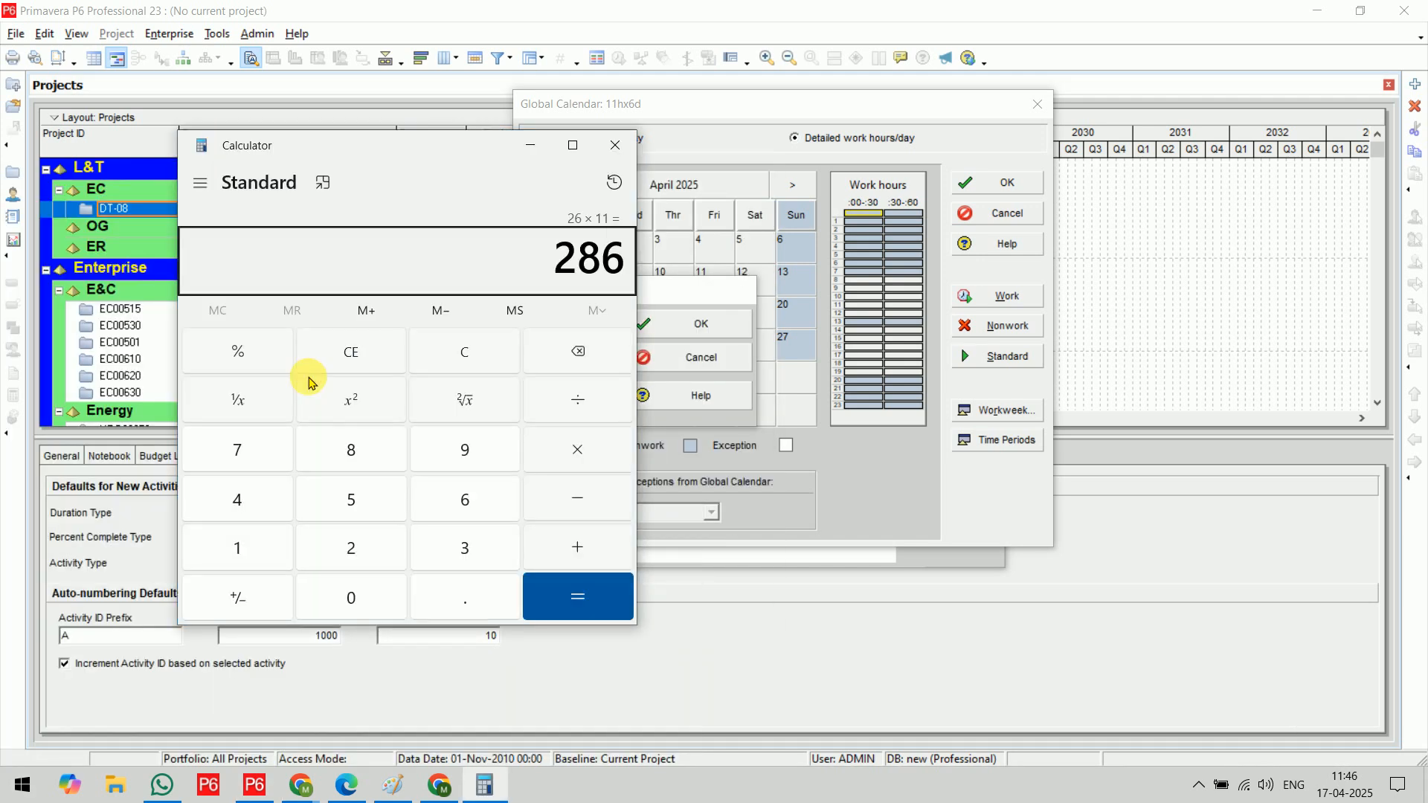
left_click(530, 147)
type("286")
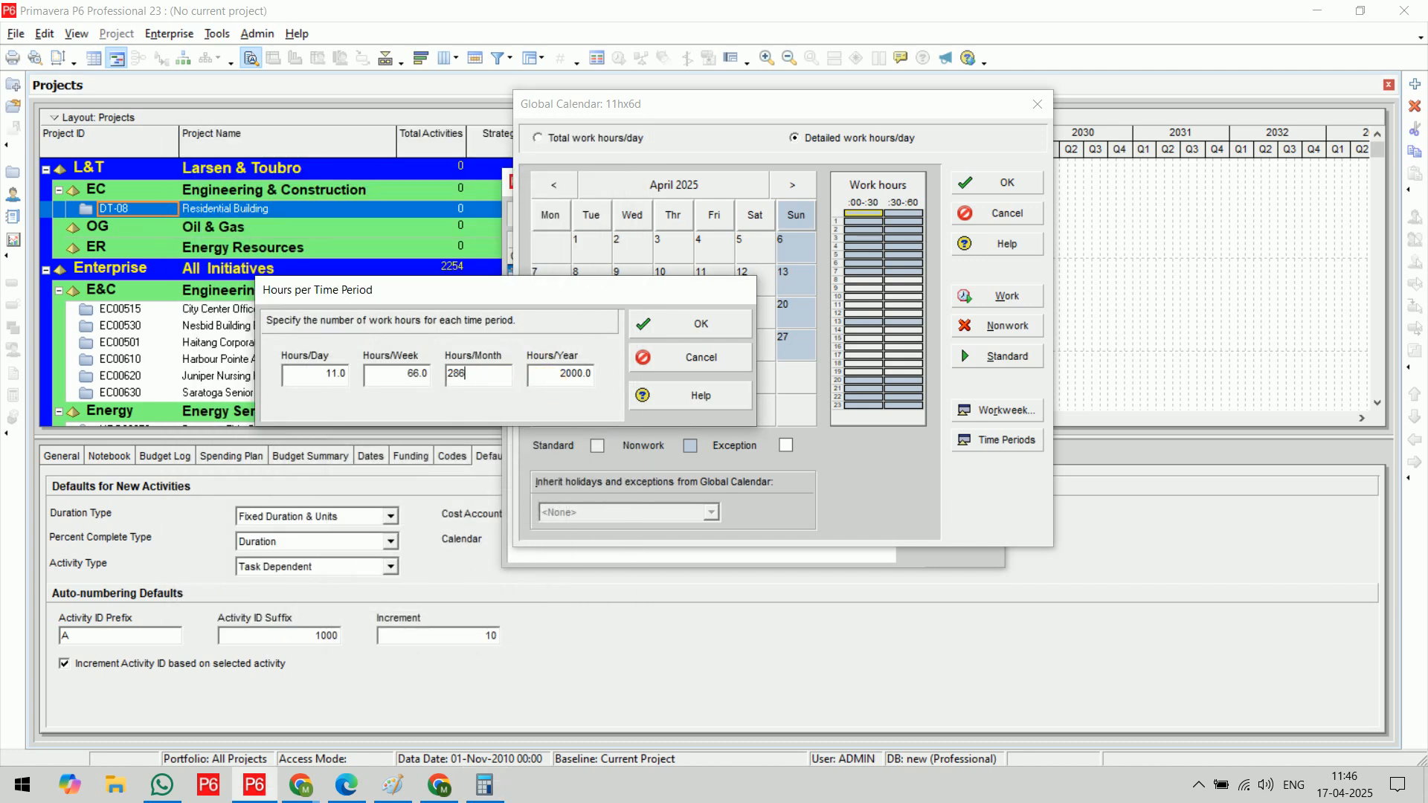
Multiply 286 by 12 in Calculator, set the hours per year to 3432 in Primavera P6 and accept the time periods
left_click(582, 375)
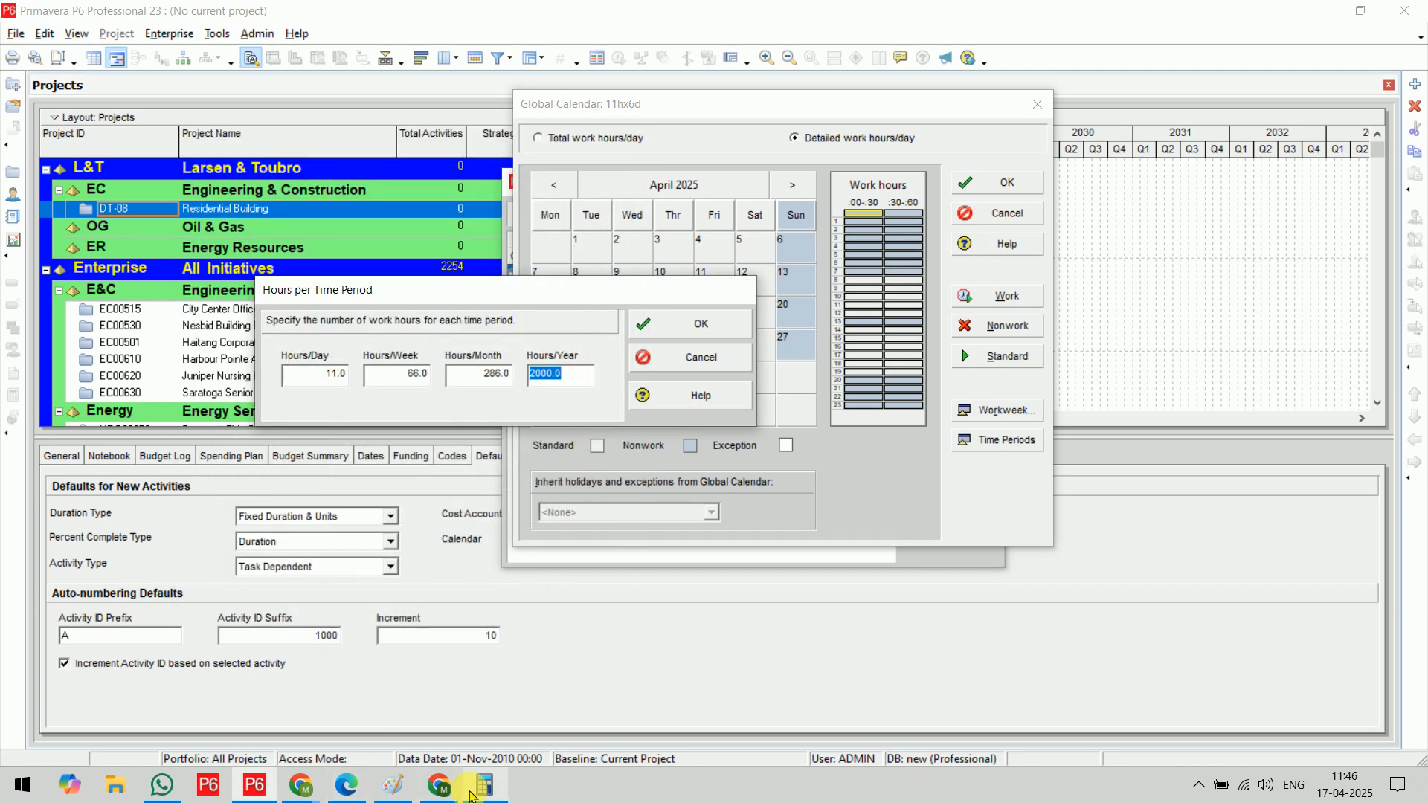
left_click(470, 793)
left_click(603, 451)
left_click(241, 548)
left_click(320, 554)
left_click(567, 604)
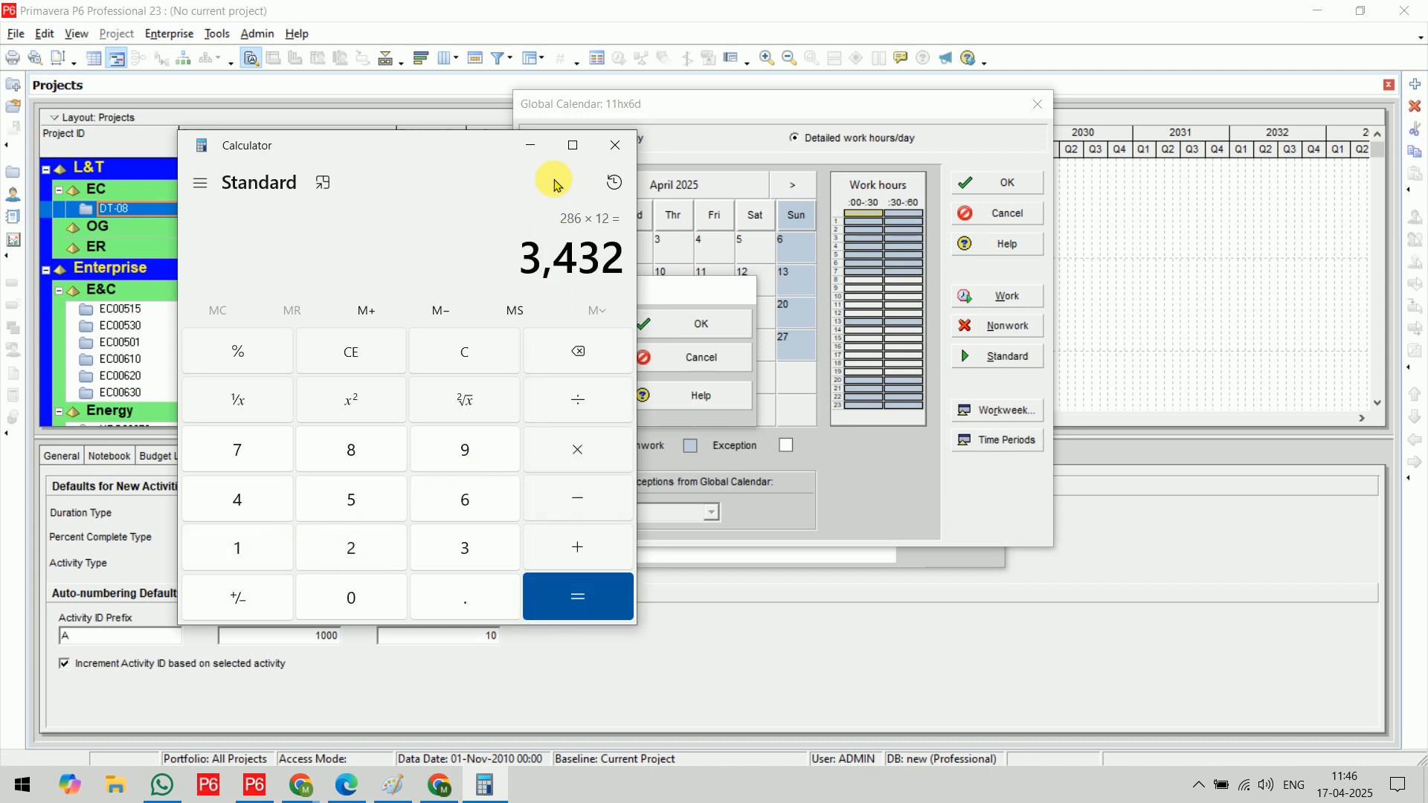
left_click(528, 147)
type("3432")
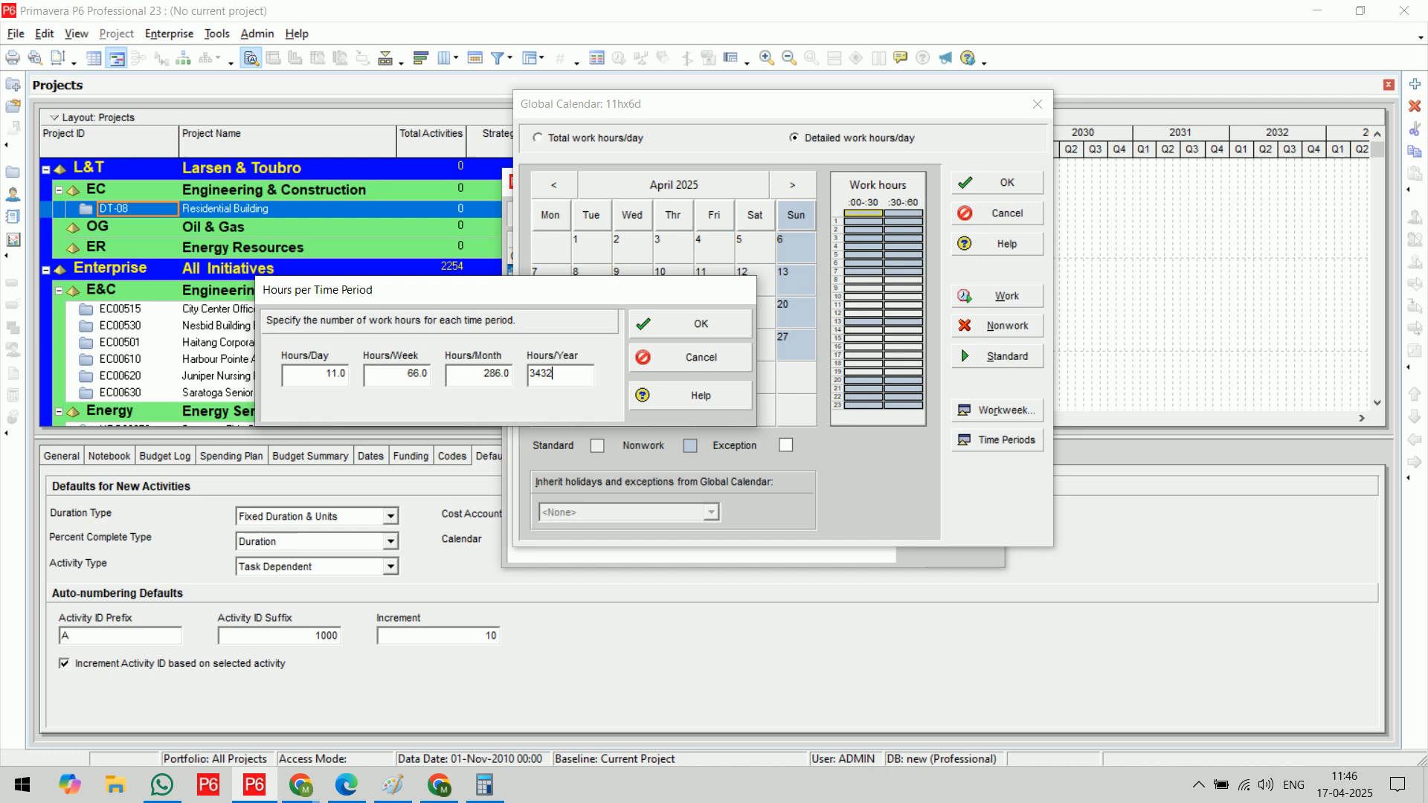
left_click(494, 375)
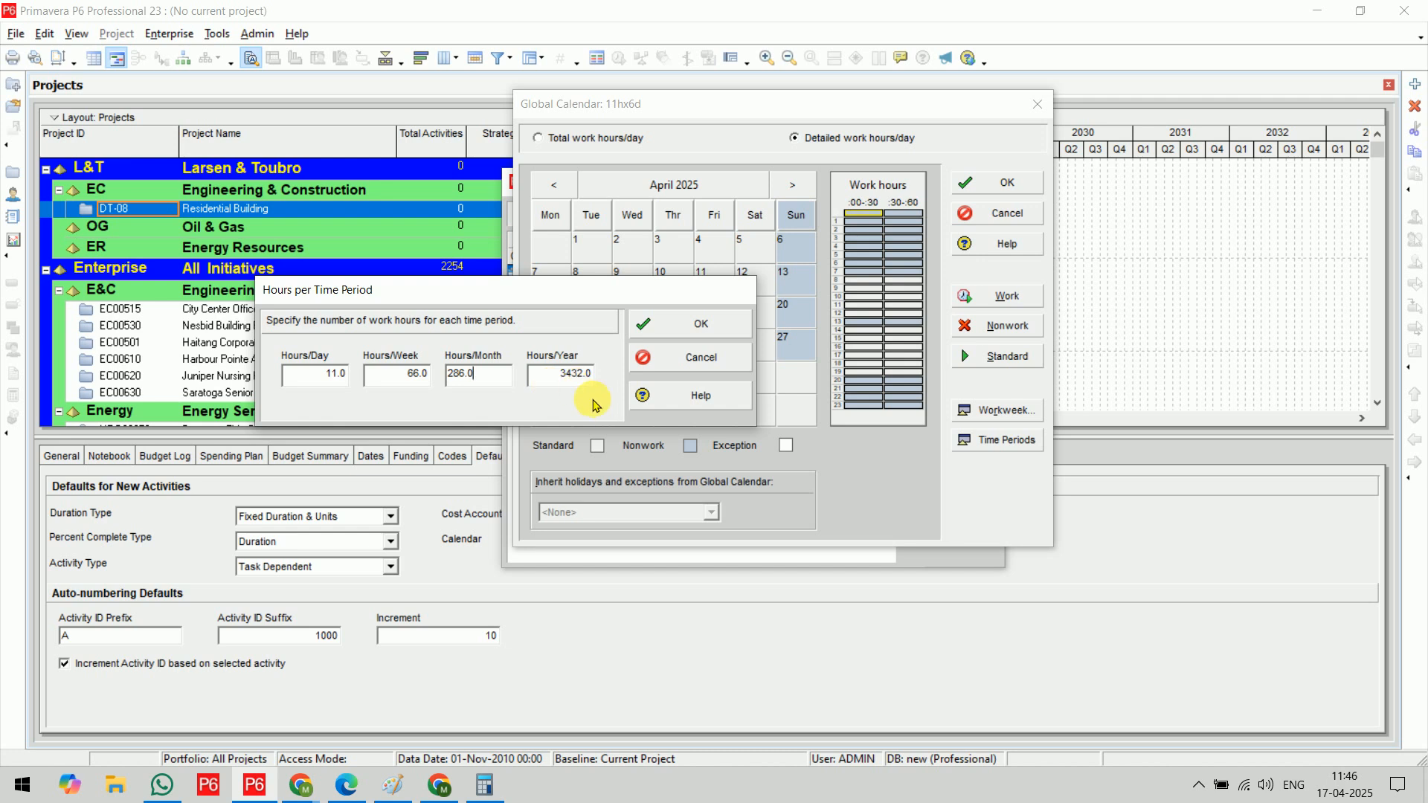
left_click(702, 327)
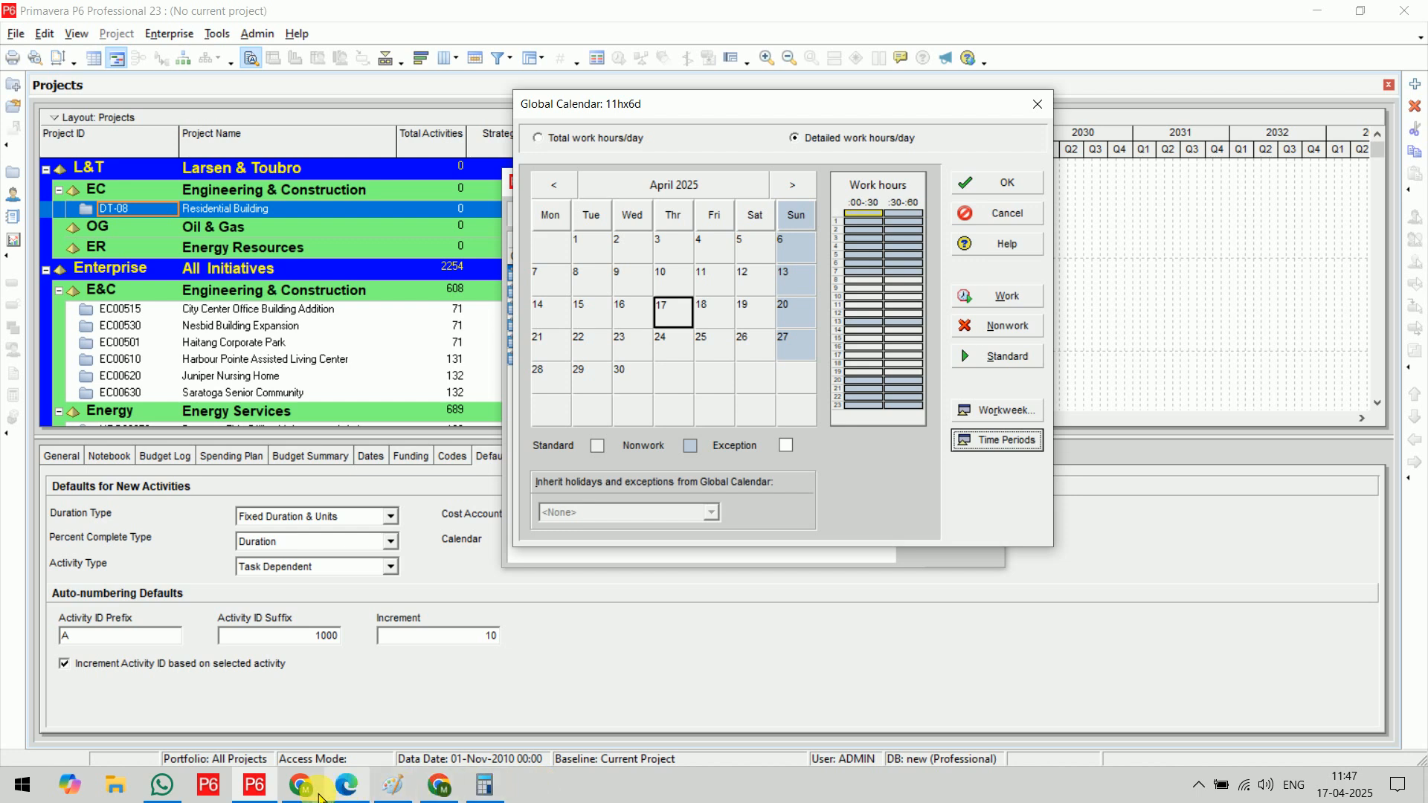
Open the List of Holidays image from the Downloads folder, maximize it and enlarge the holiday table for reading
left_click(392, 786)
left_click(129, 797)
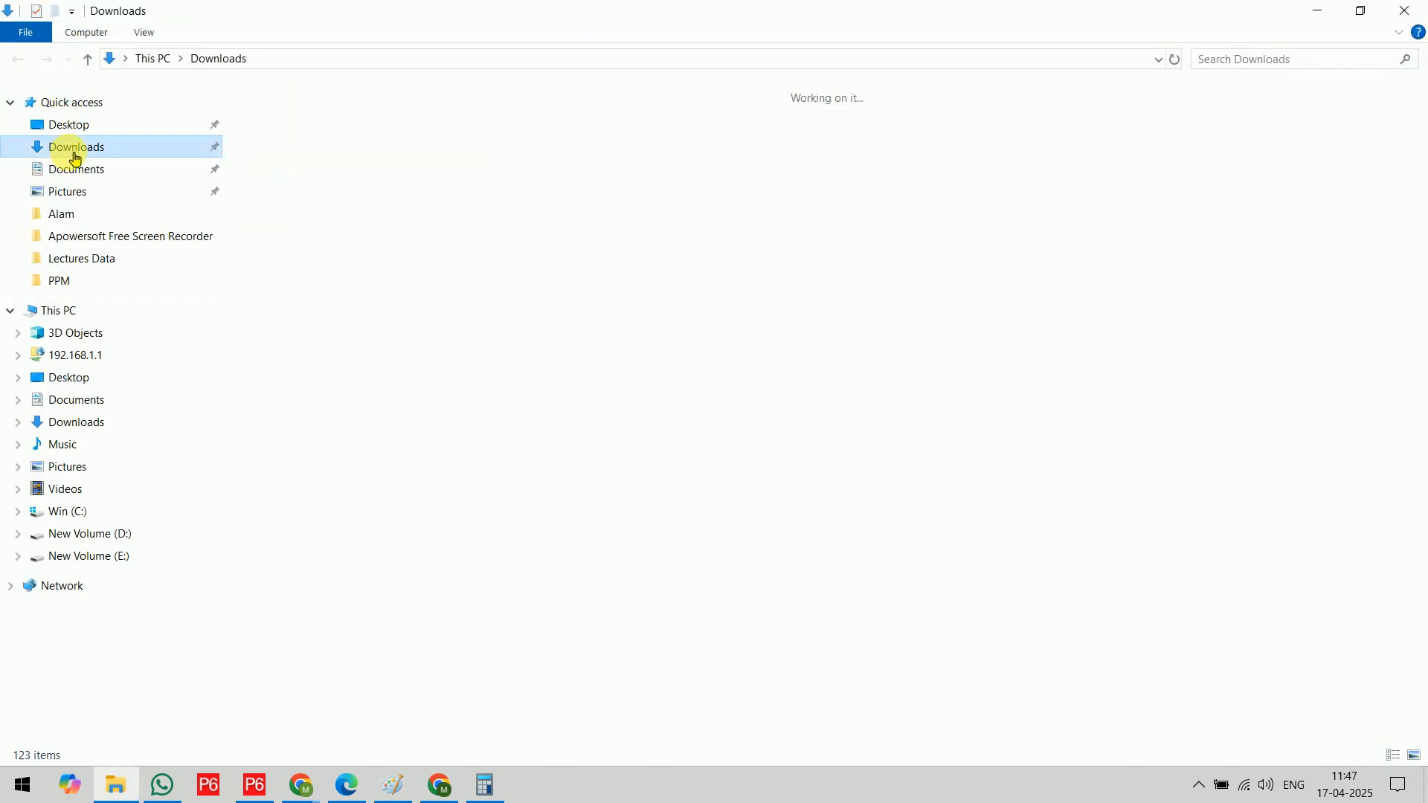
left_click(73, 159)
left_click(328, 198)
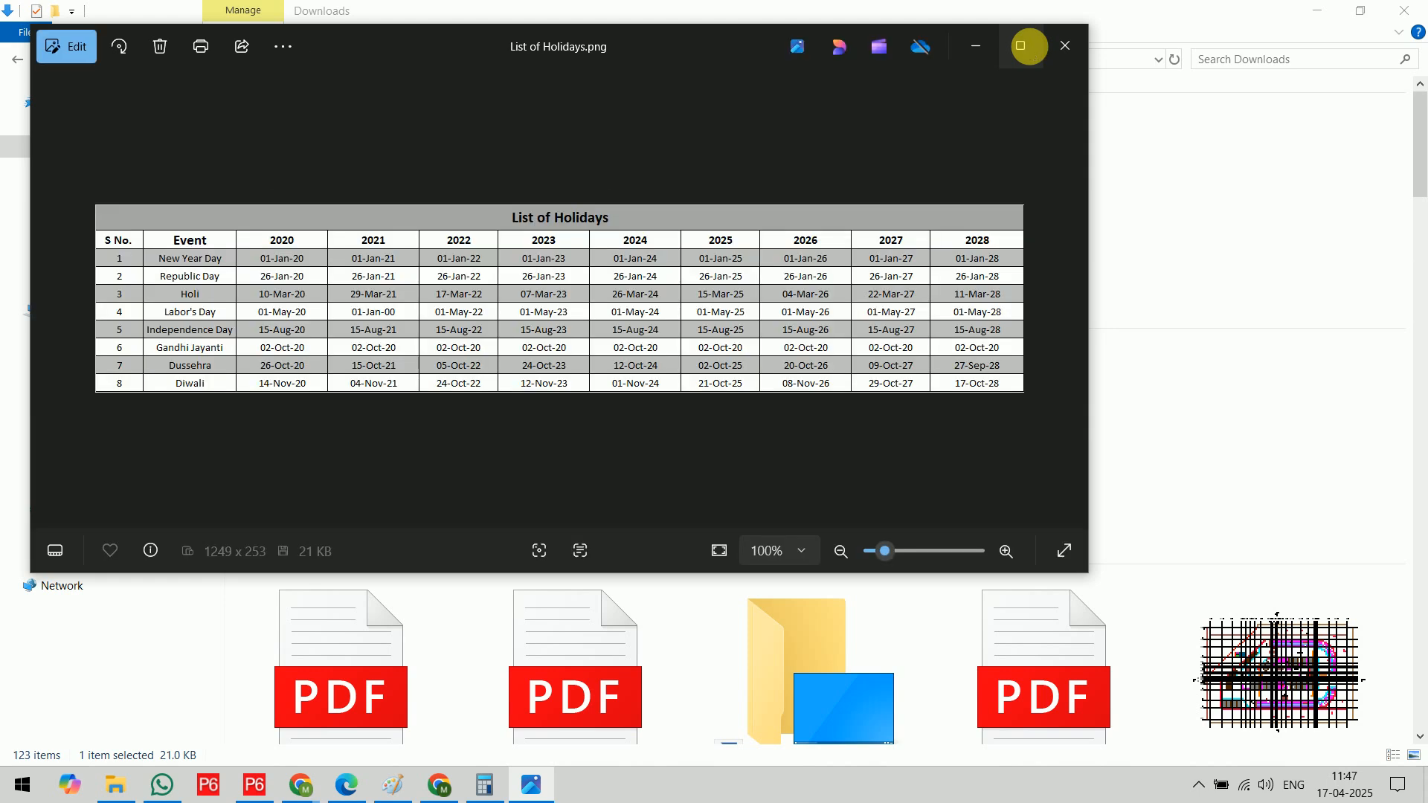
left_click(1021, 46)
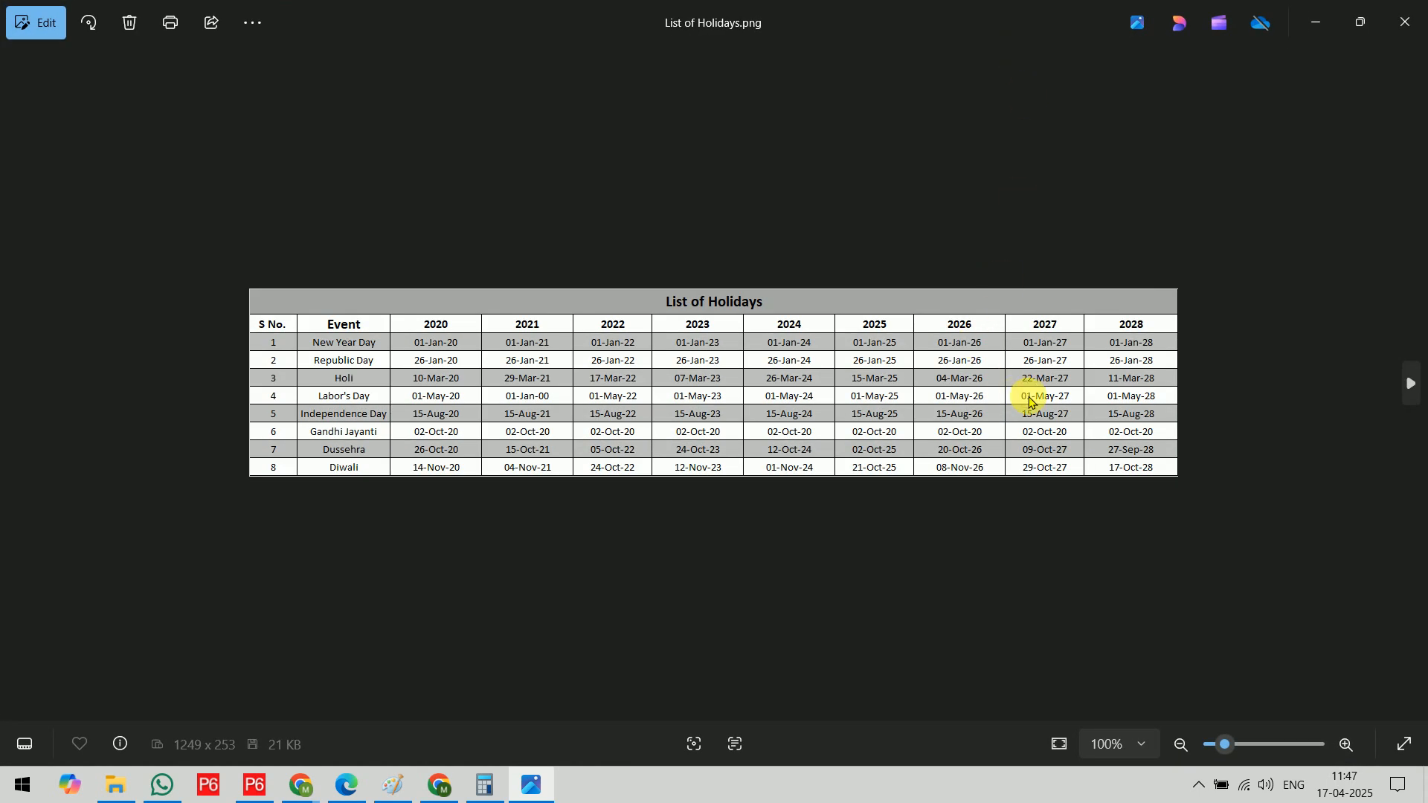
scroll(1023, 399, "up", 3)
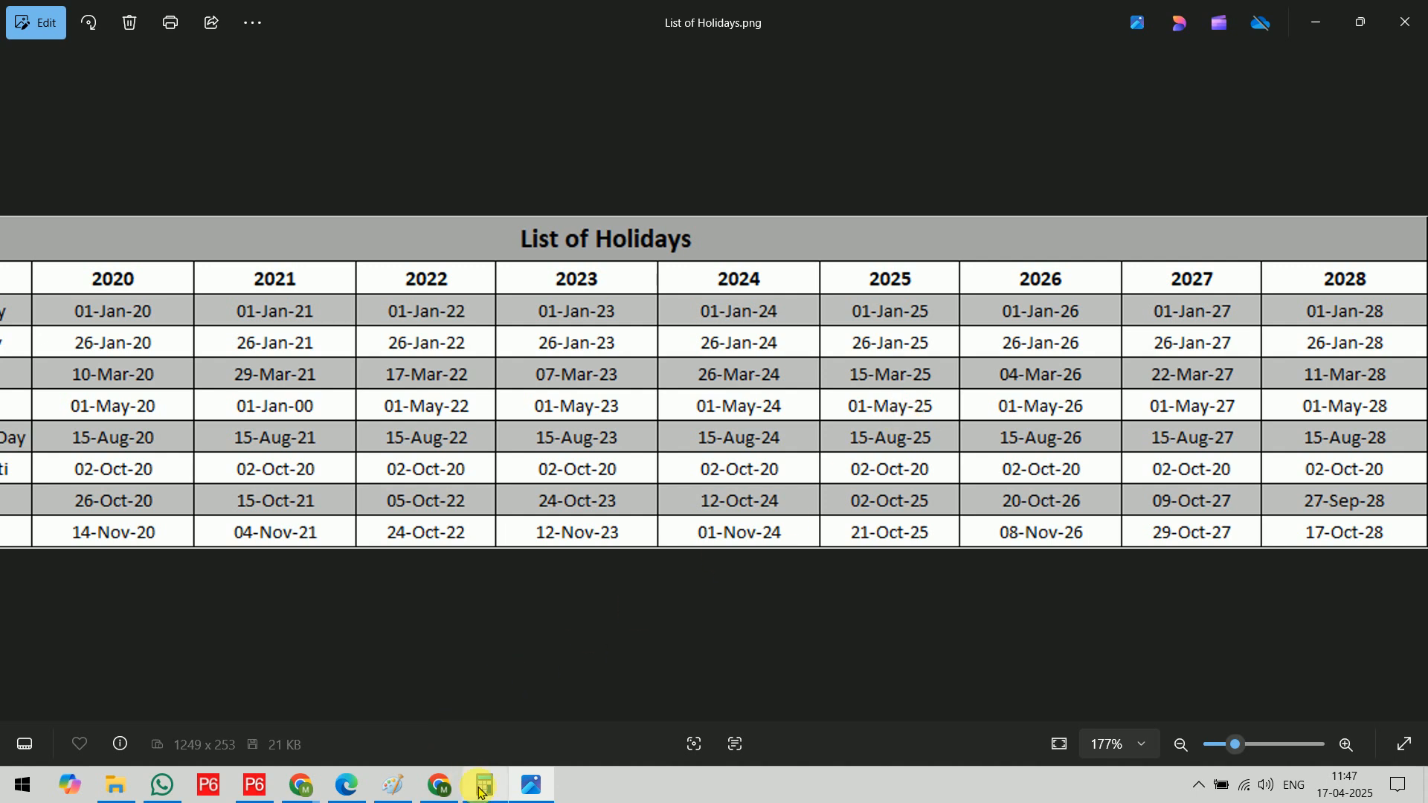
Return to Primavera P6 and mark 1 May 2025 as nonwork in the 11hx6d calendar
left_click(259, 801)
left_click(792, 184)
left_click(673, 247)
left_click(1000, 326)
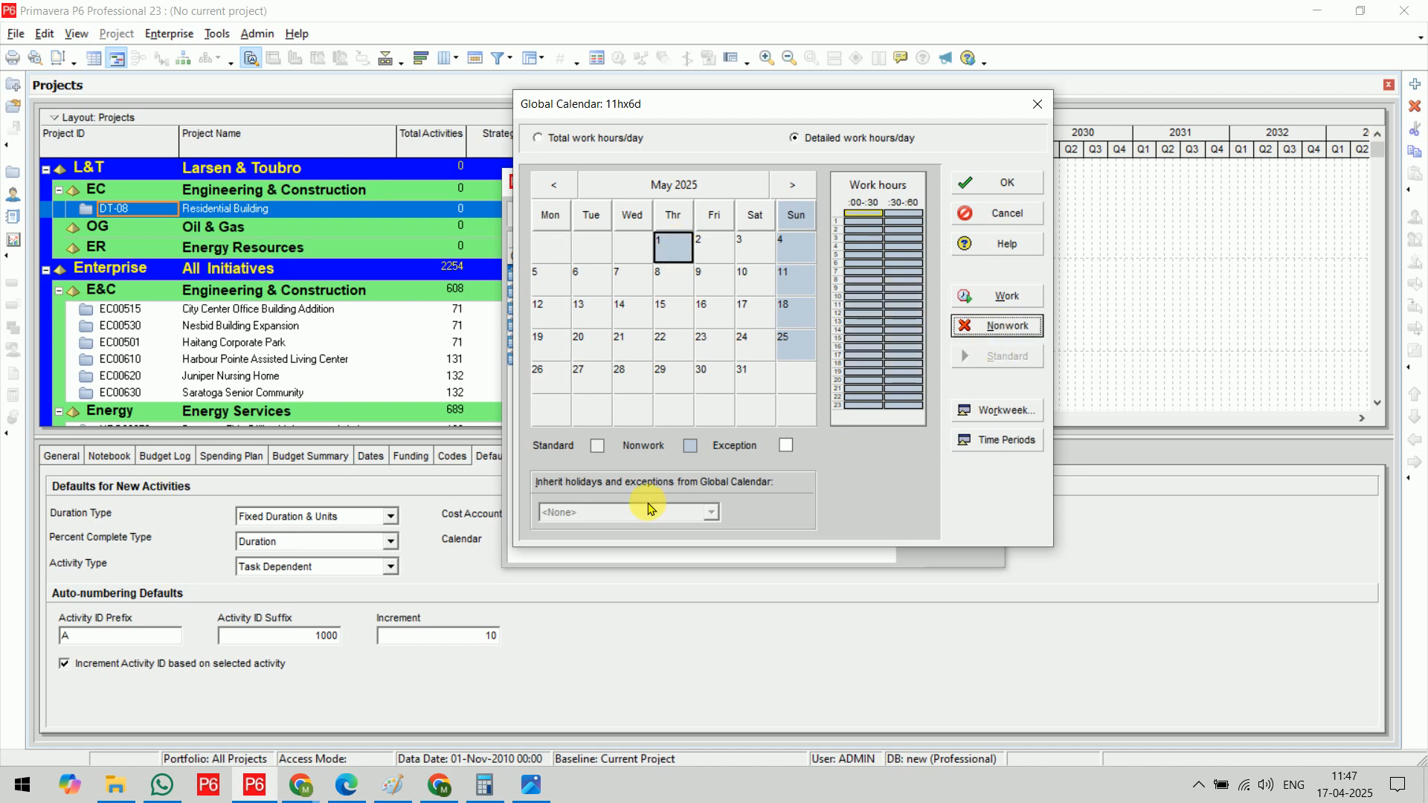
Check the holiday list, return to the 11hx6d calendar and mark 15 August 2025 as nonwork
left_click(530, 790)
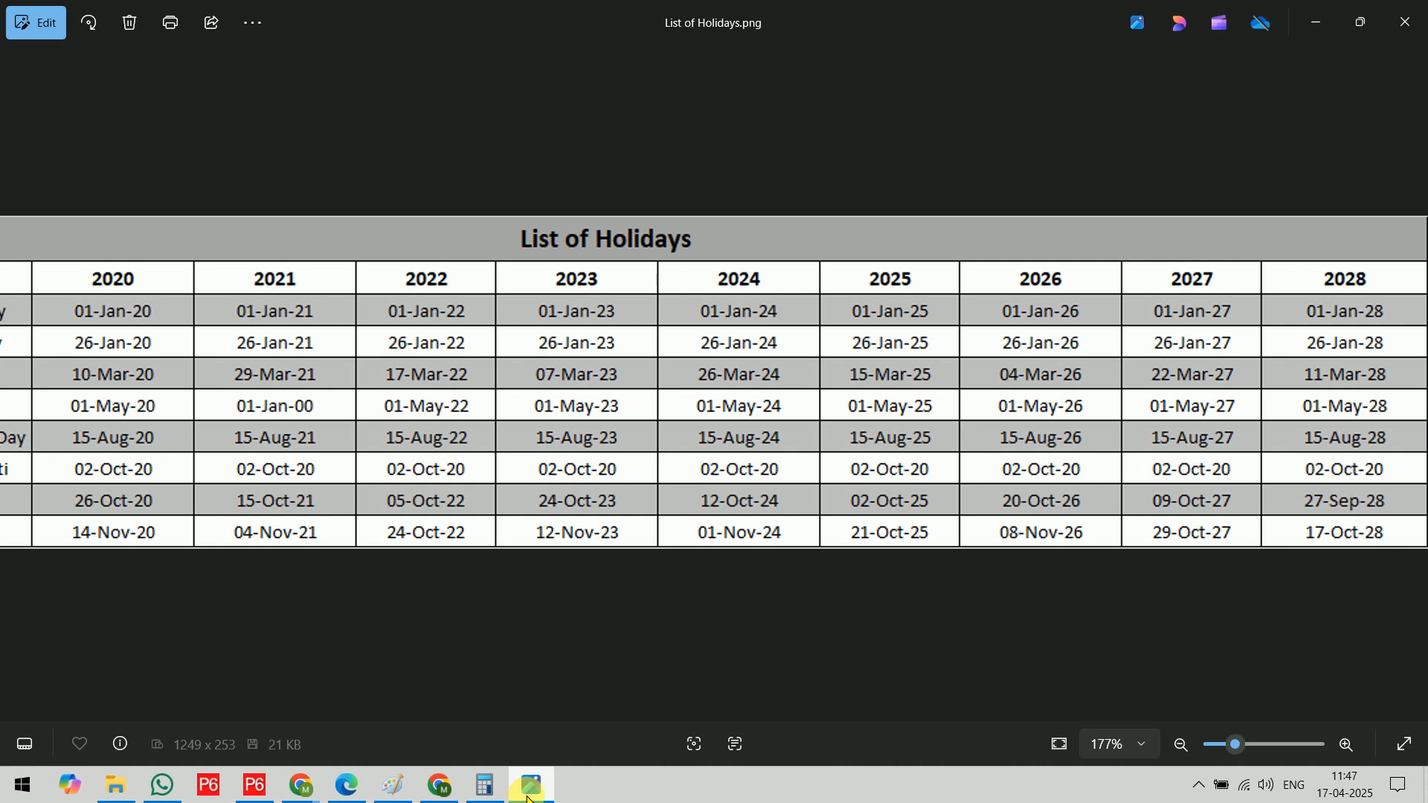
left_click(529, 800)
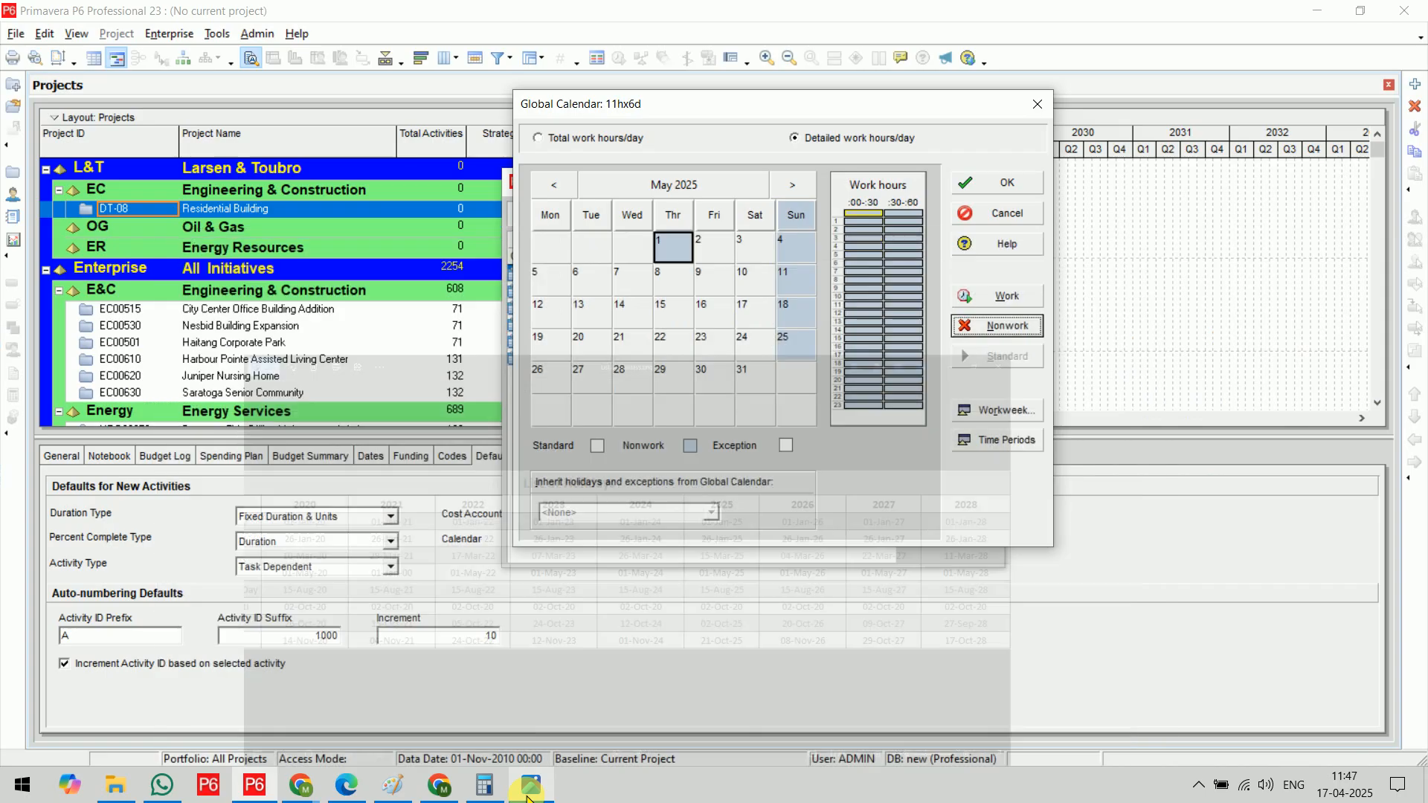
left_click(791, 184)
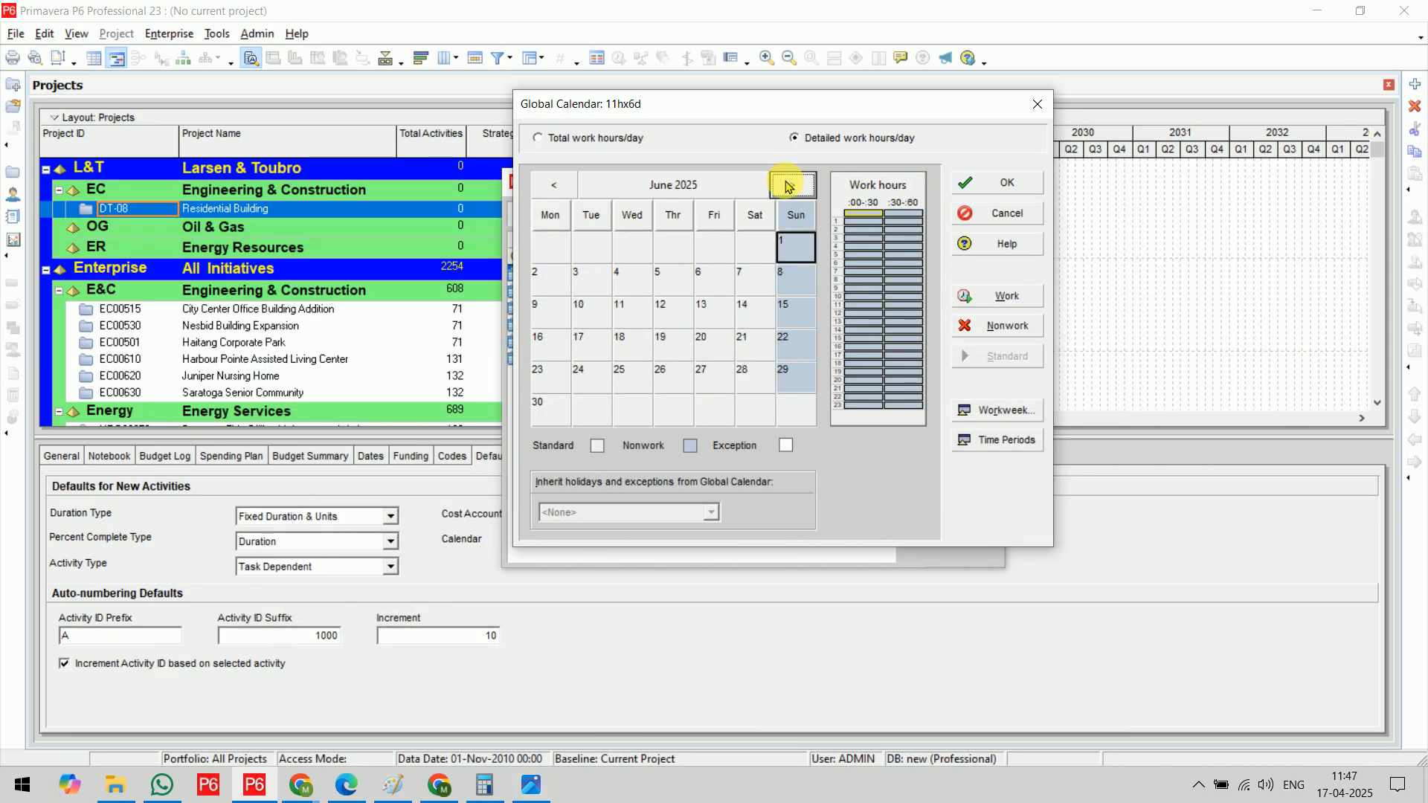
left_click(790, 184)
left_click(791, 185)
left_click(701, 315)
left_click(996, 326)
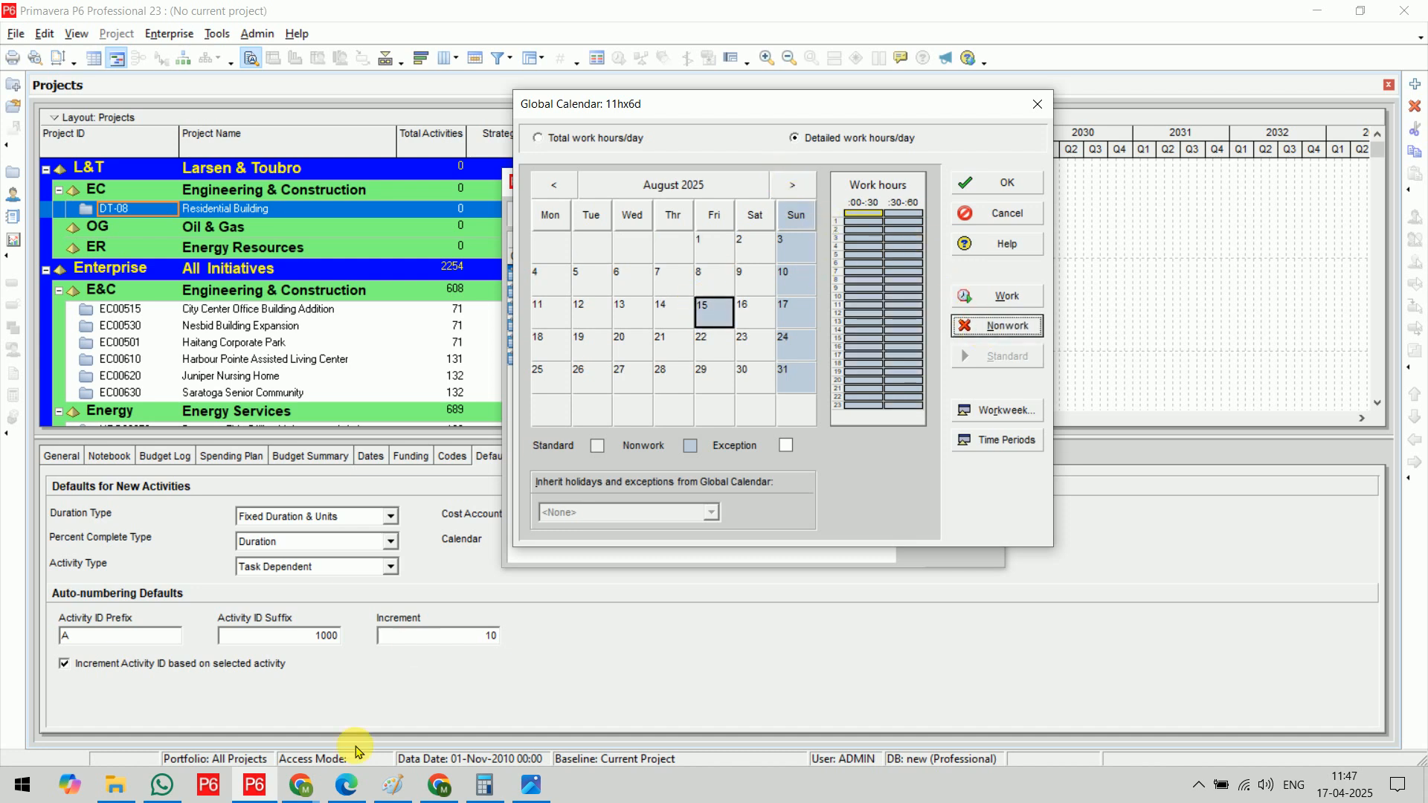
Check the holiday list again and mark 2 October 2025 as nonwork in the 11hx6d calendar
left_click(533, 795)
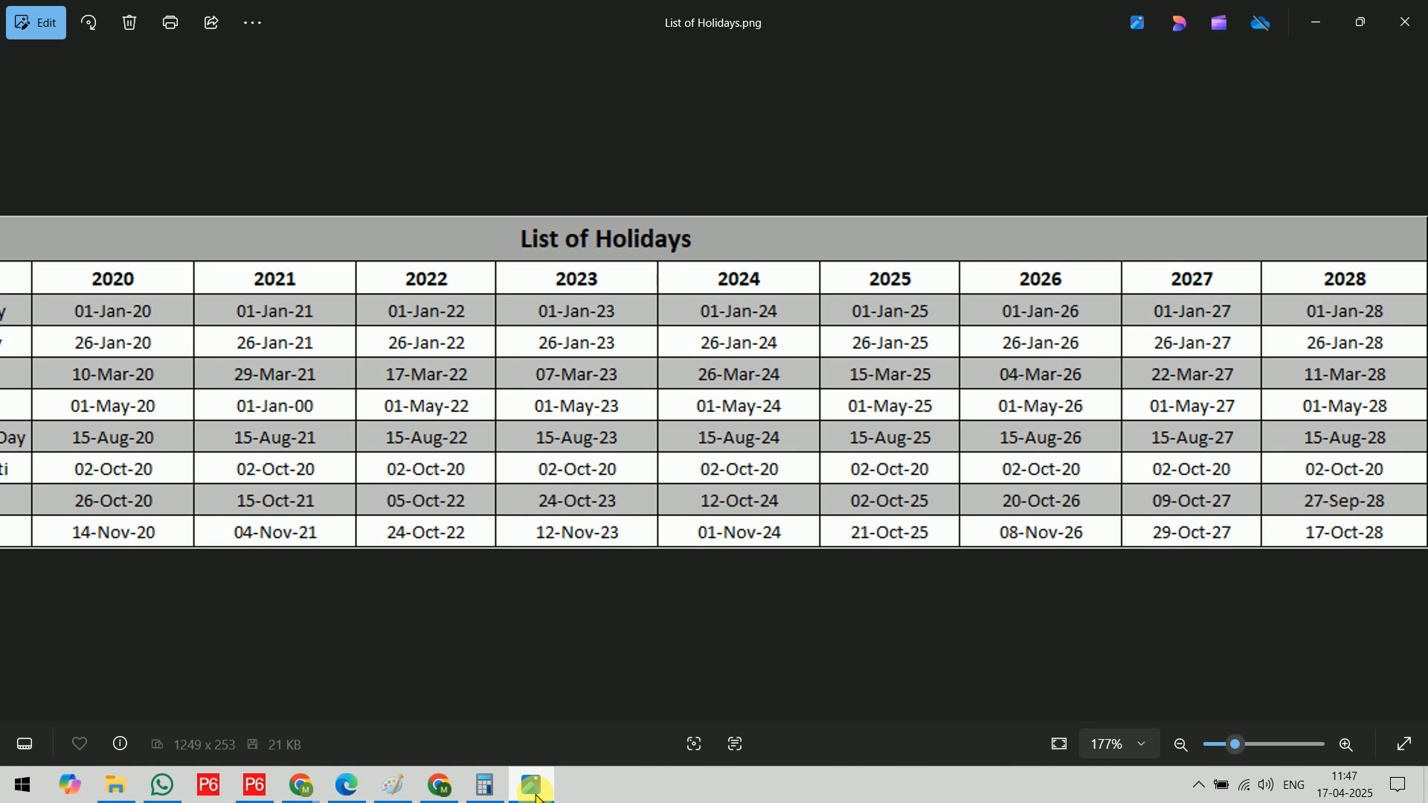
left_click(537, 796)
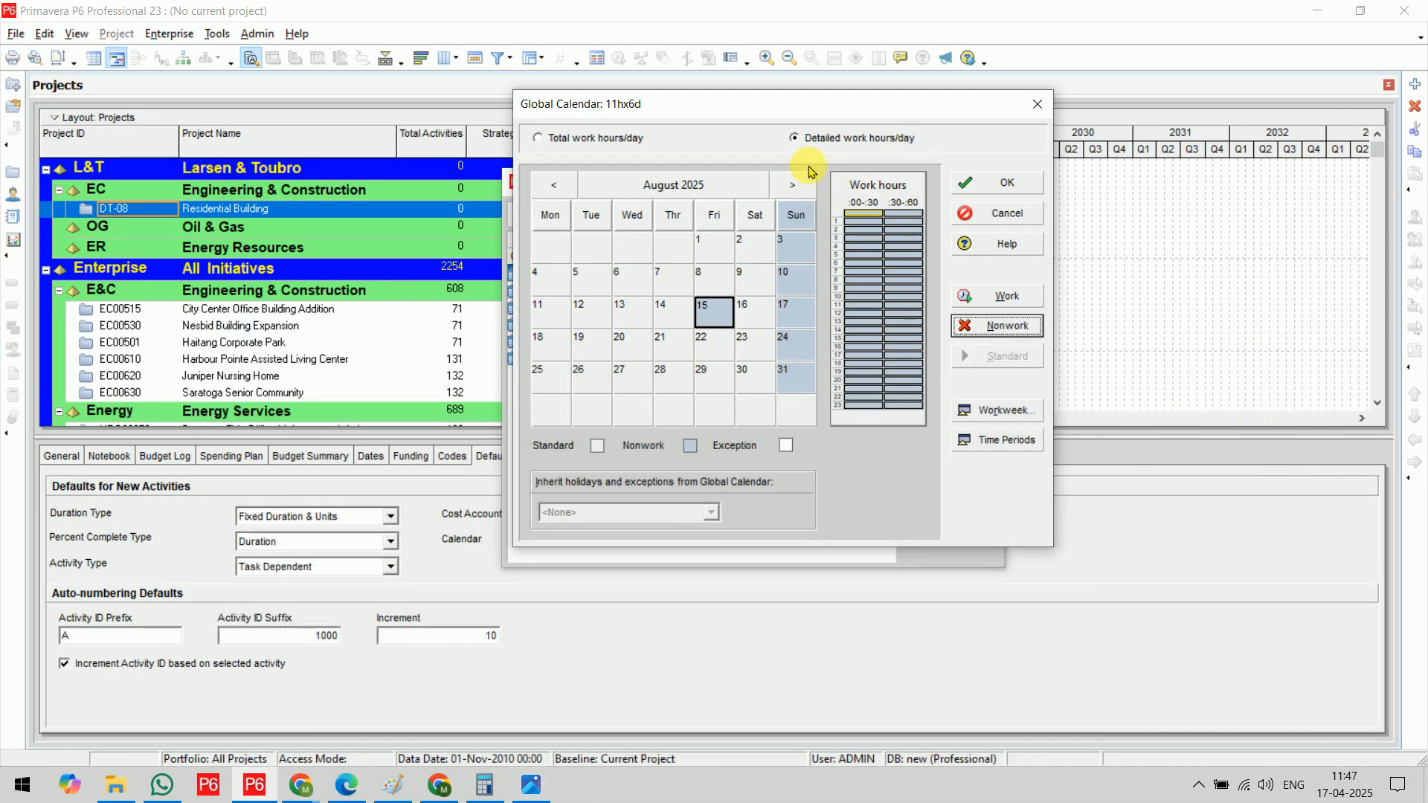
left_click(792, 186)
left_click(792, 185)
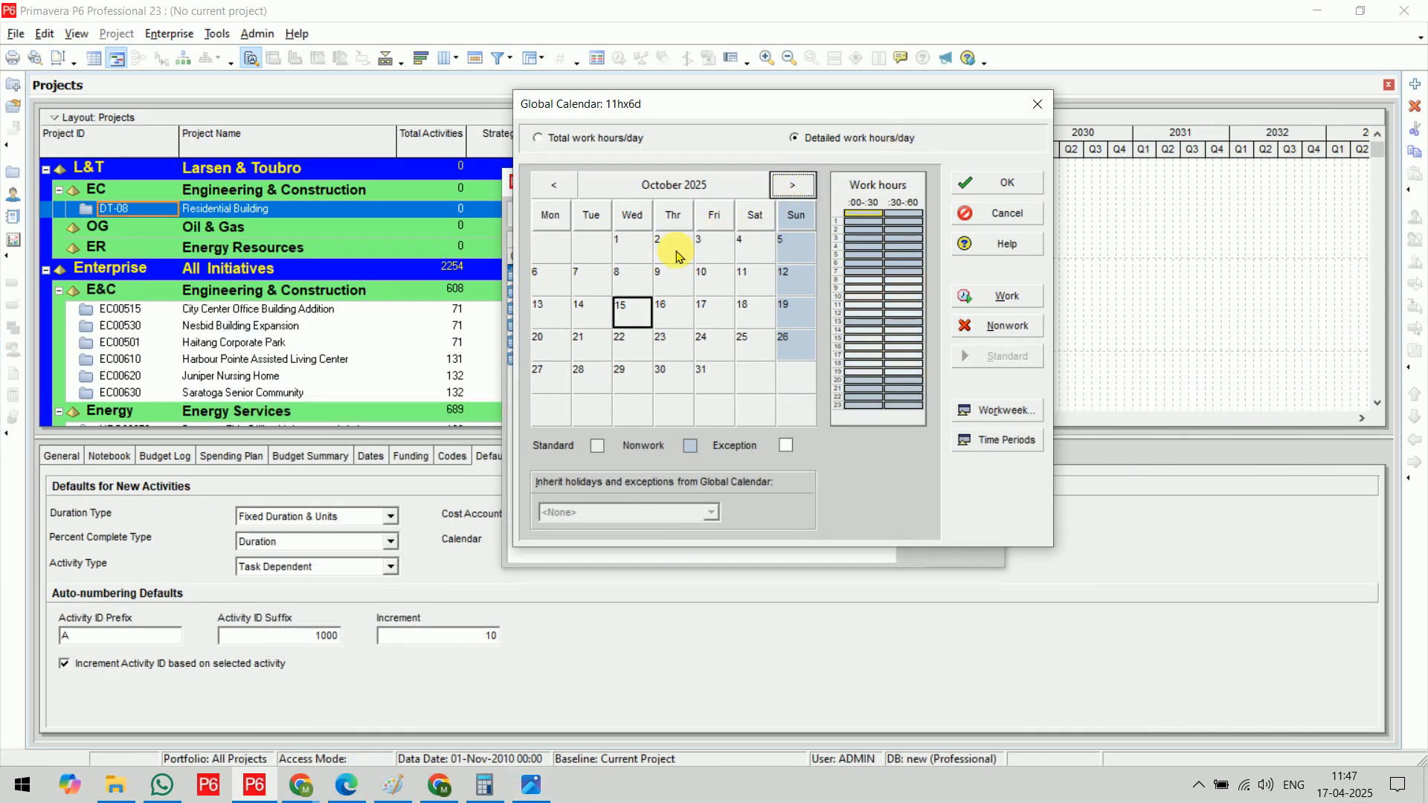
left_click(674, 247)
left_click(997, 325)
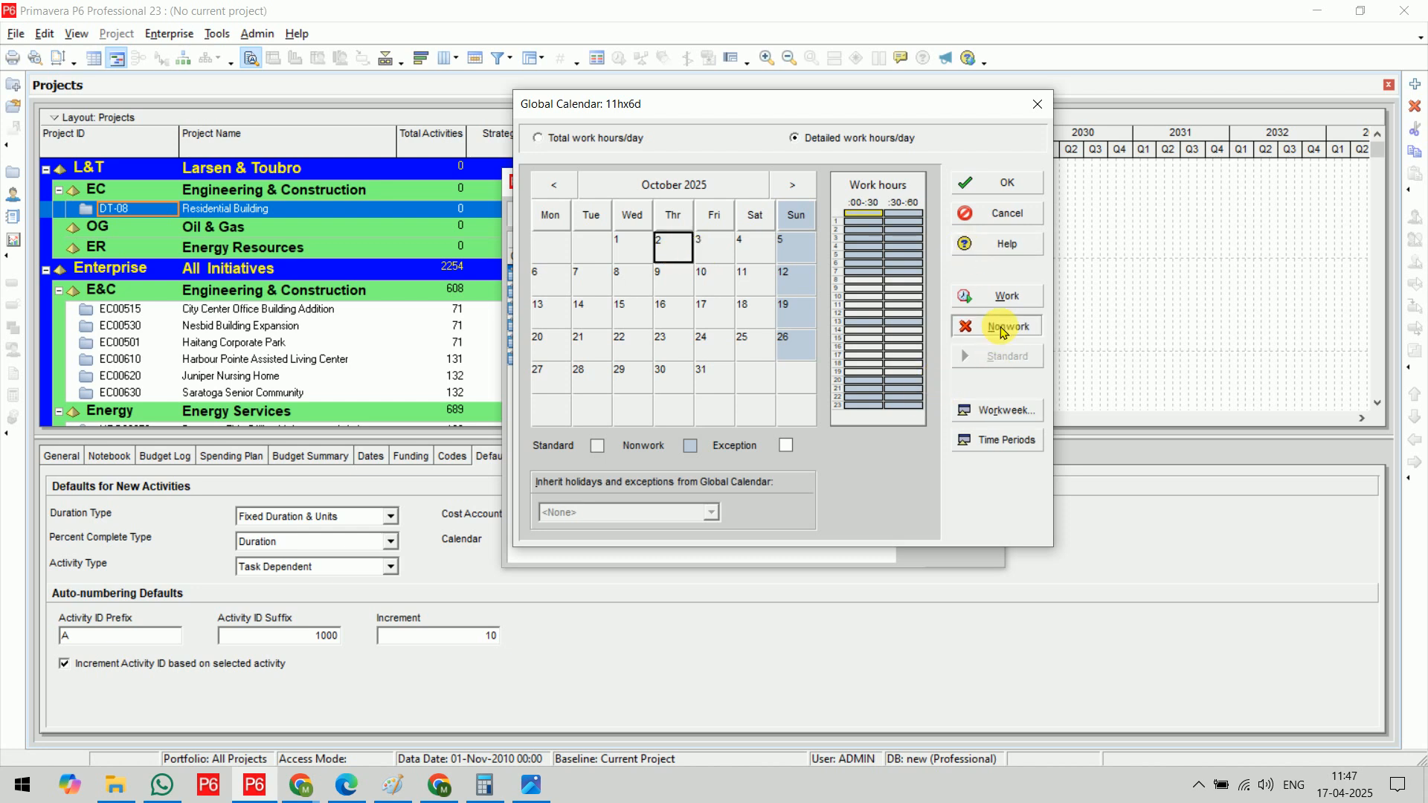
Review the remaining 2025 holidays in the list and mark 21 October 2025 as nonwork in Primavera P6
left_click(533, 793)
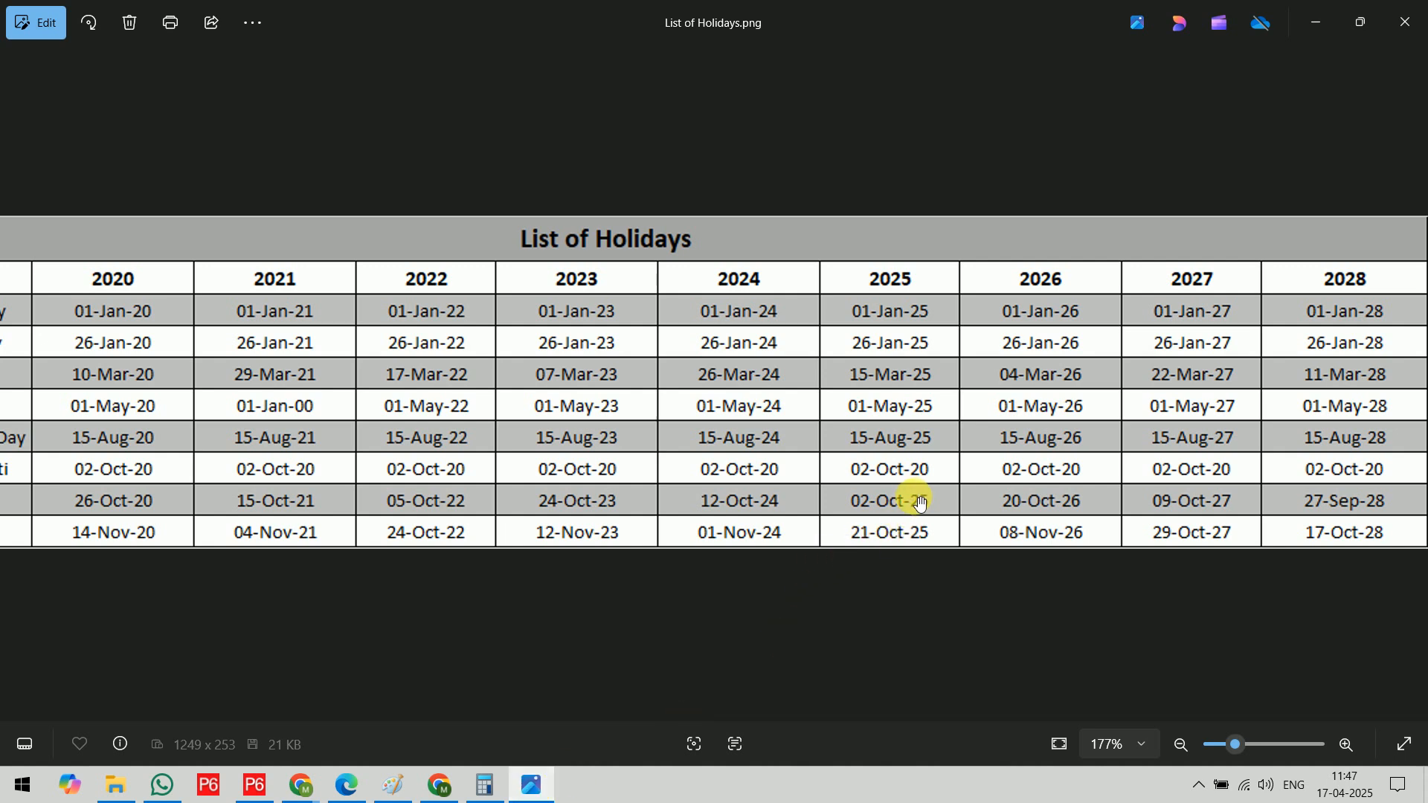
left_click_drag(823, 504, 876, 498)
left_click_drag(888, 547, 926, 534)
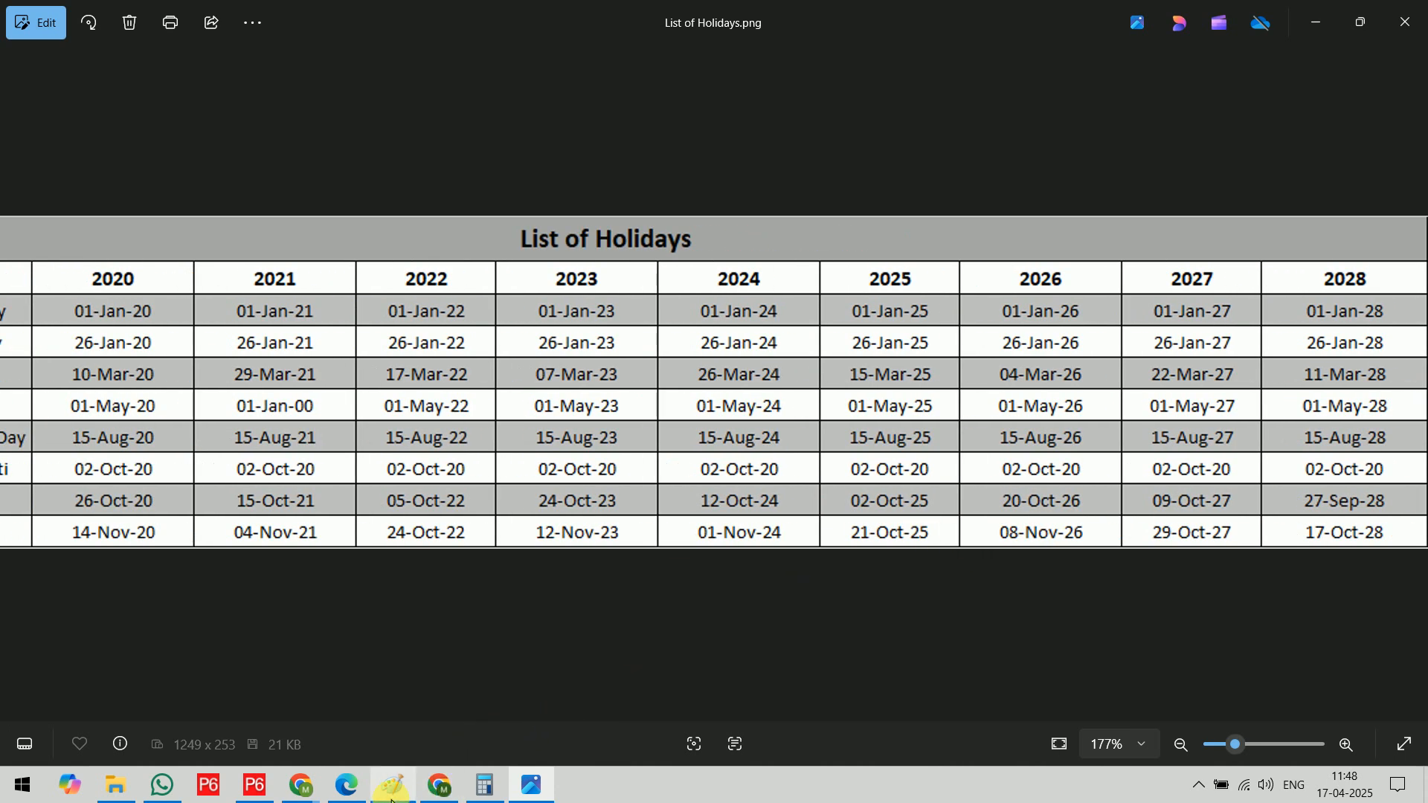
left_click(274, 795)
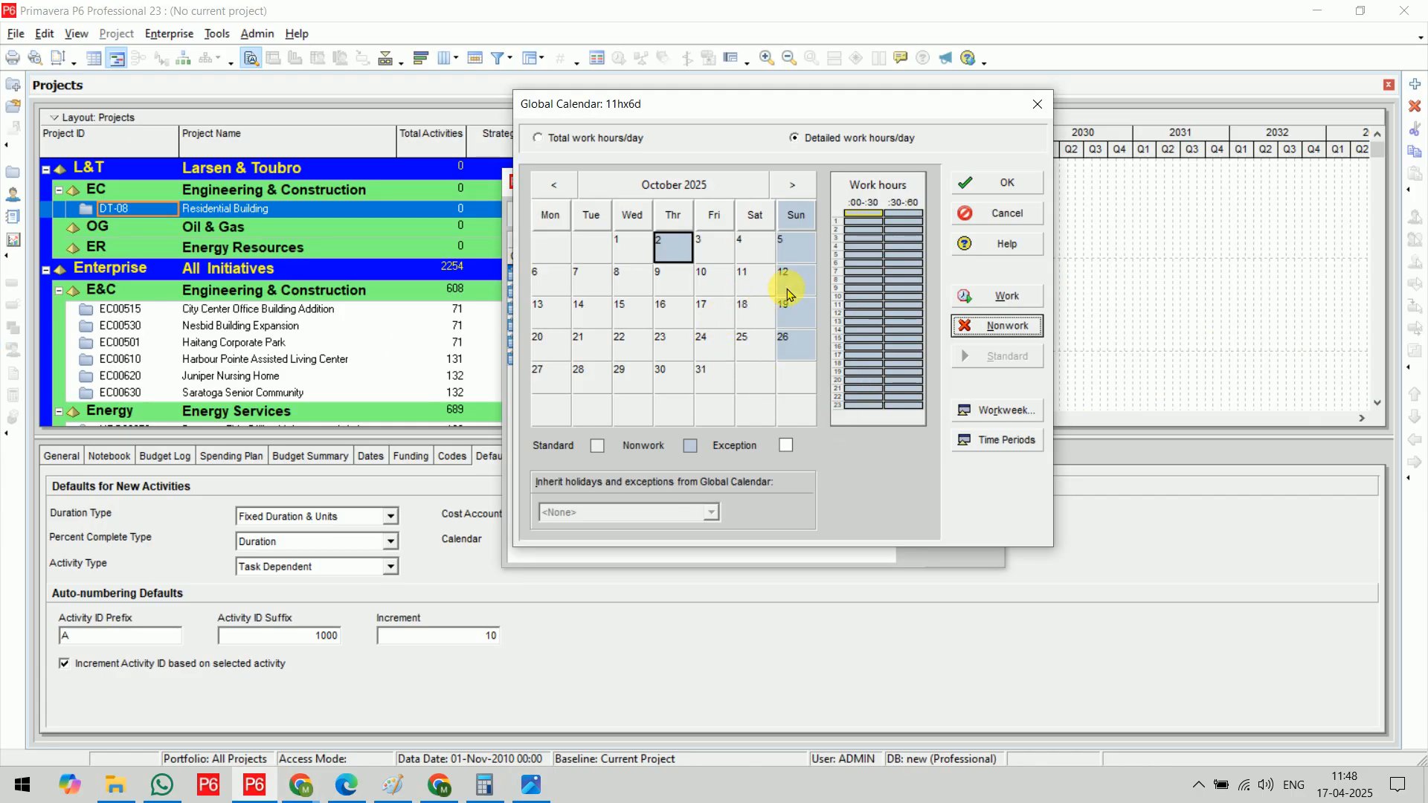
left_click(585, 345)
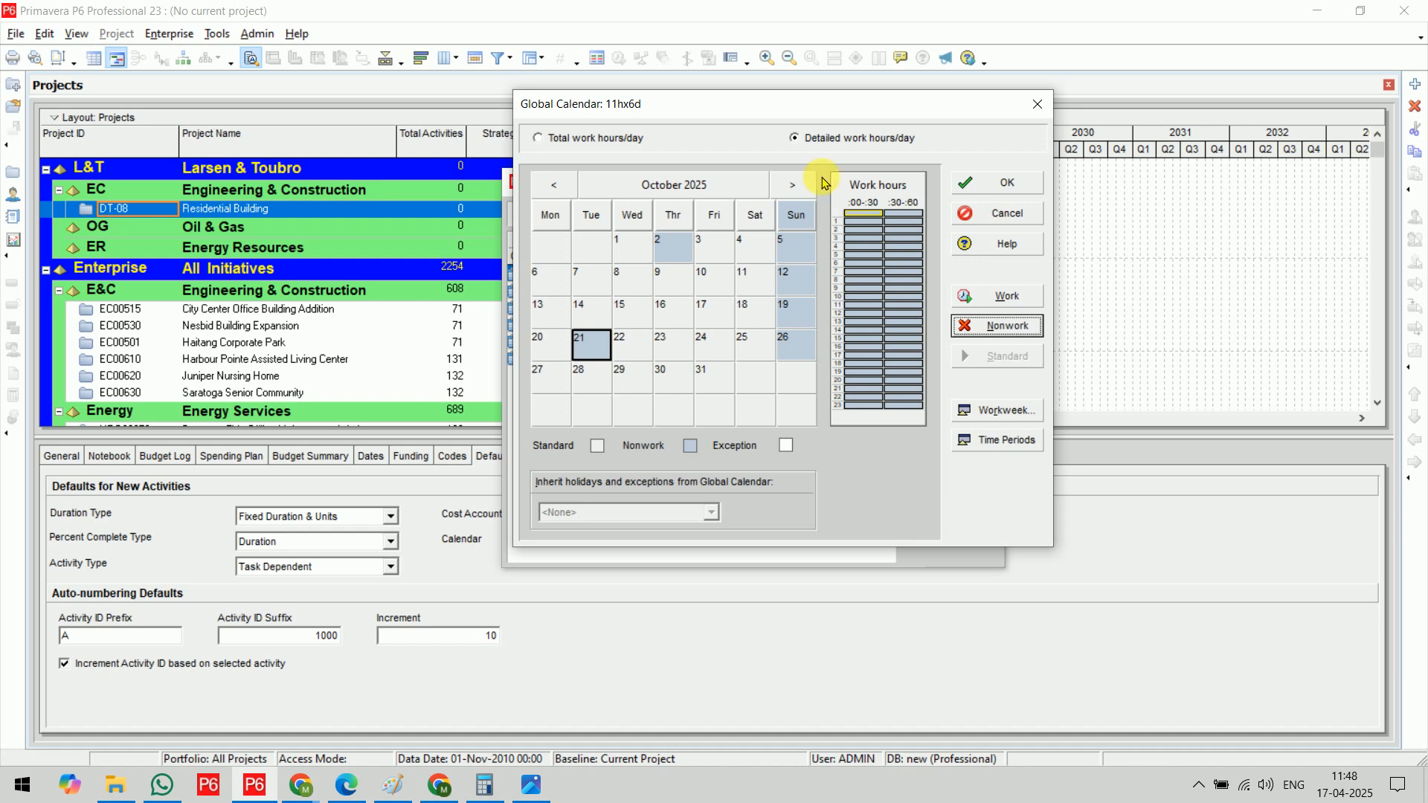
Mark 1 and 26 January 2026 as nonwork and accept the 11hx6d calendar
left_click(794, 185)
left_click(796, 185)
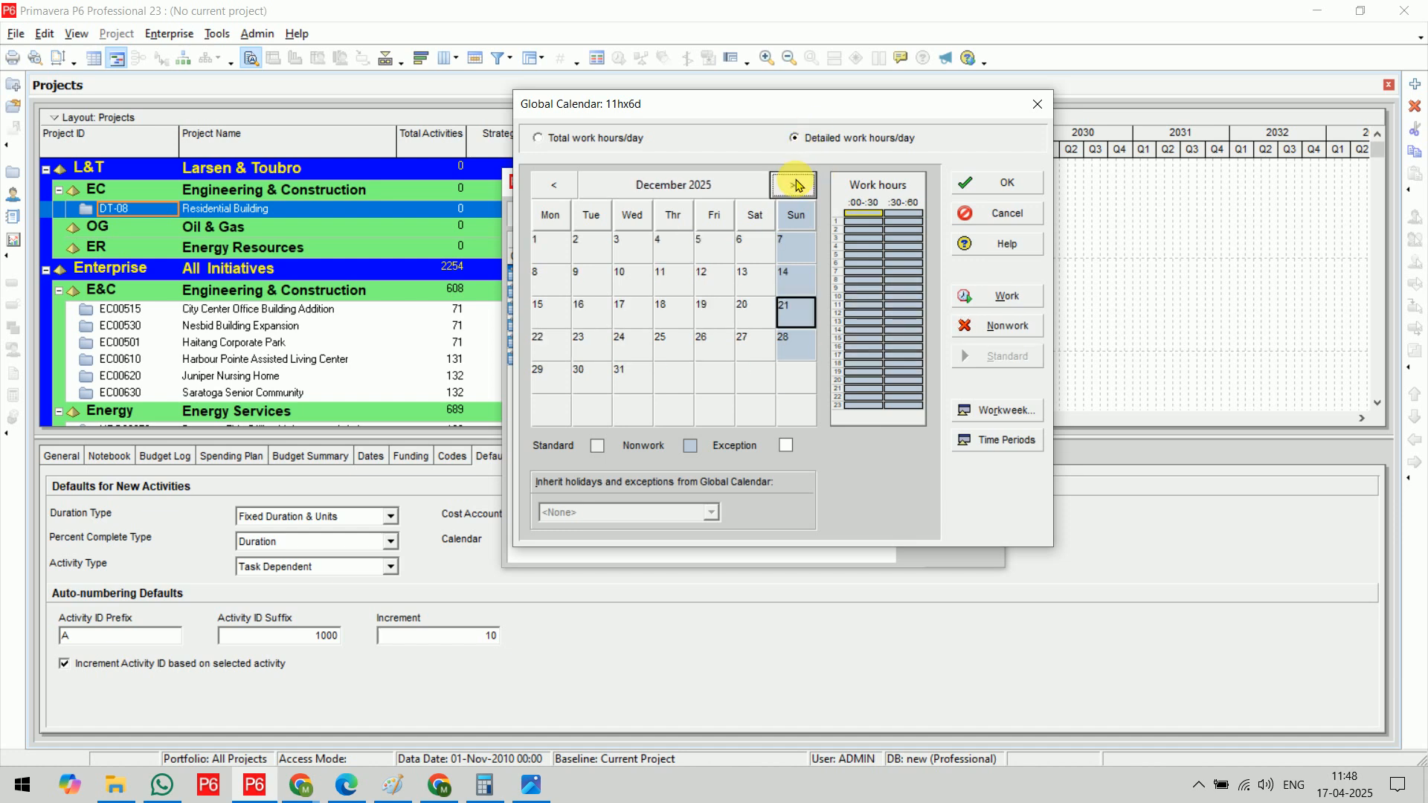
left_click(796, 184)
left_click(674, 251)
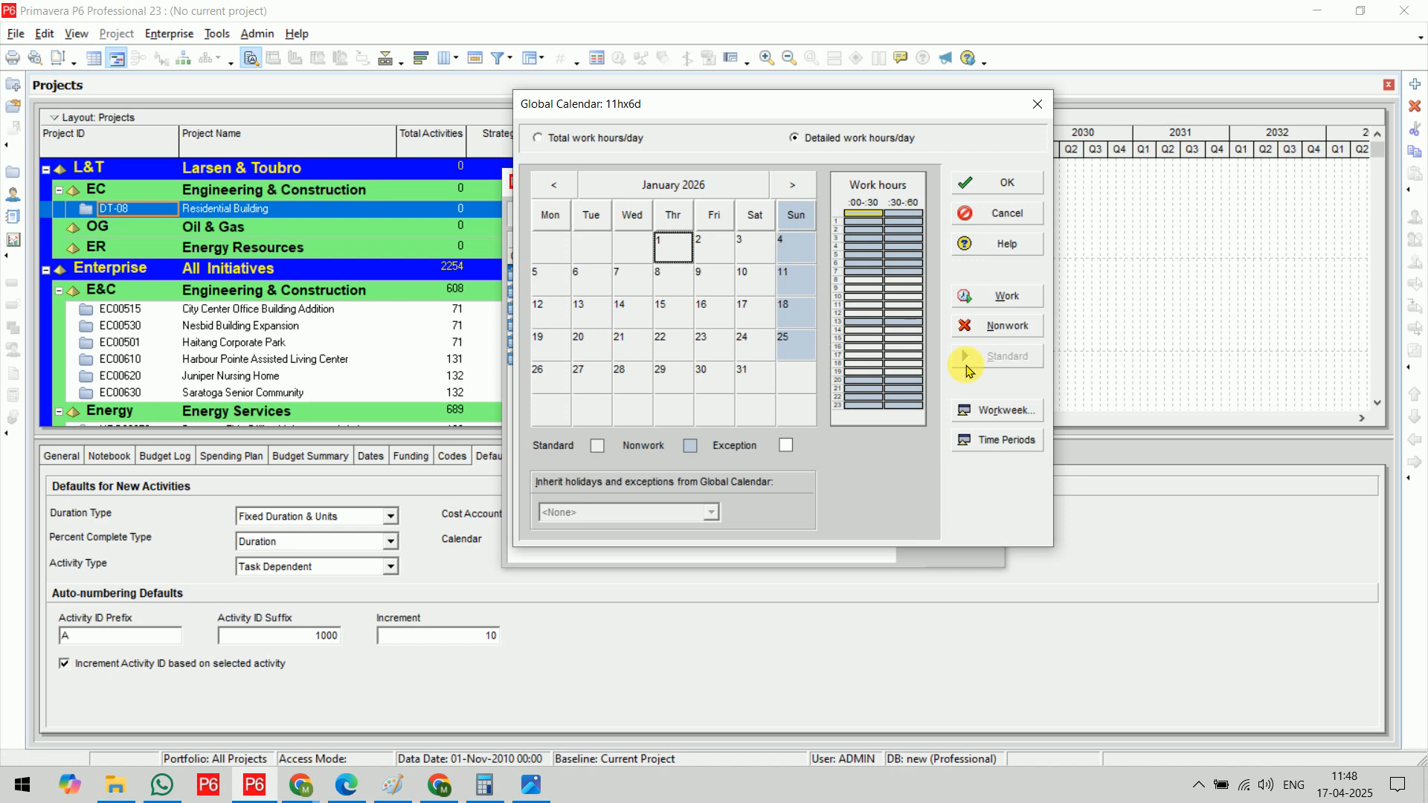
left_click(1016, 330)
left_click(551, 375)
left_click(996, 327)
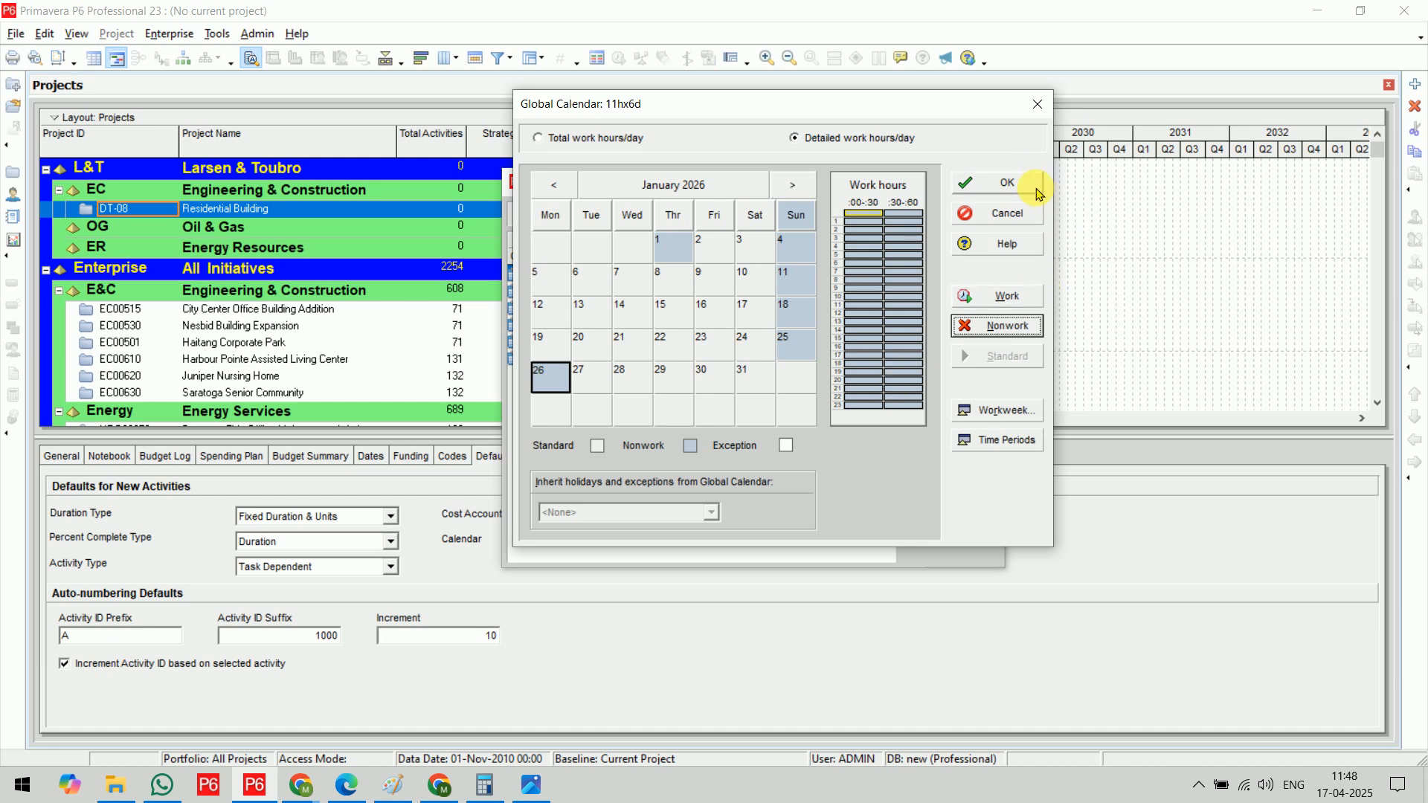
left_click(980, 183)
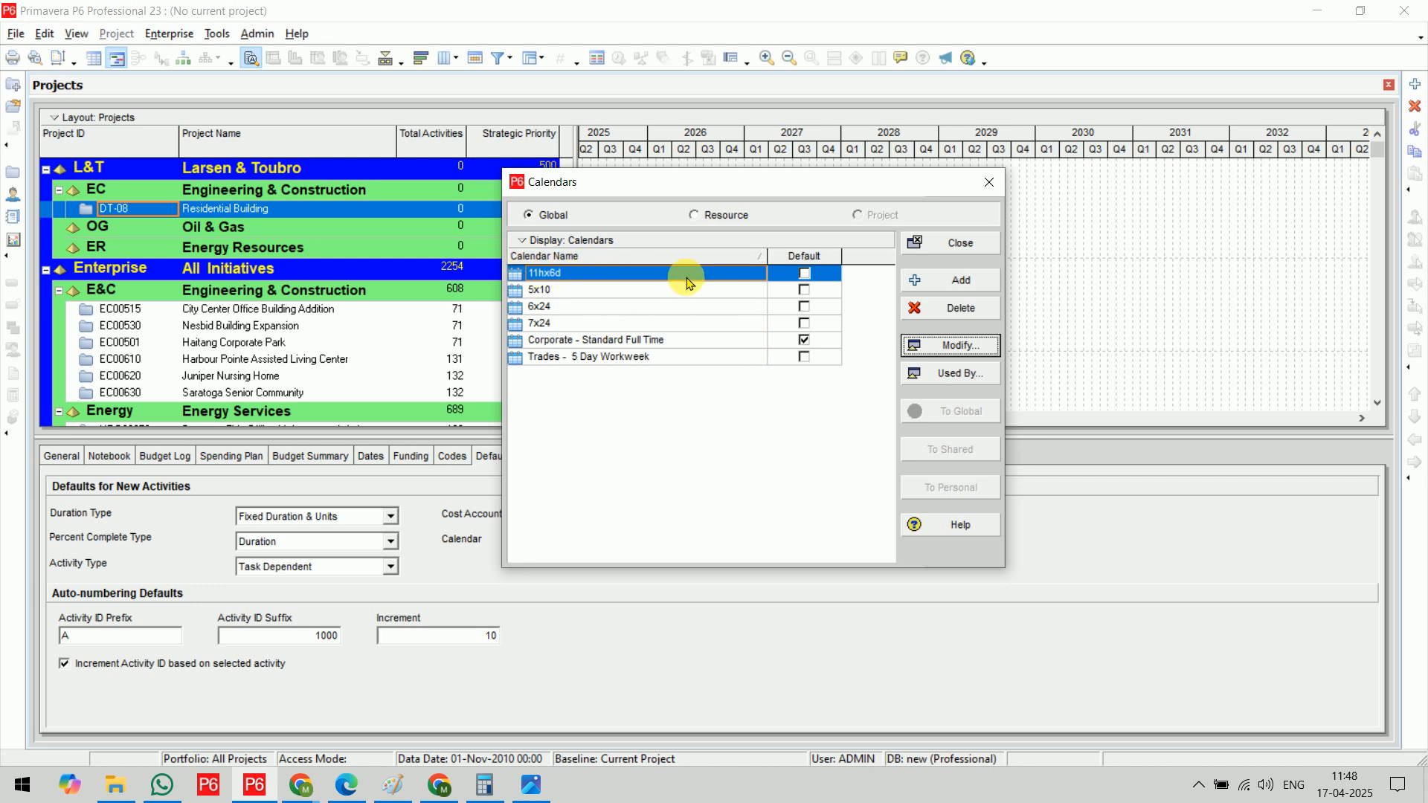
Close the calendars list and assign 11hx6d as the default activity calendar of project DT-08
left_click(954, 256)
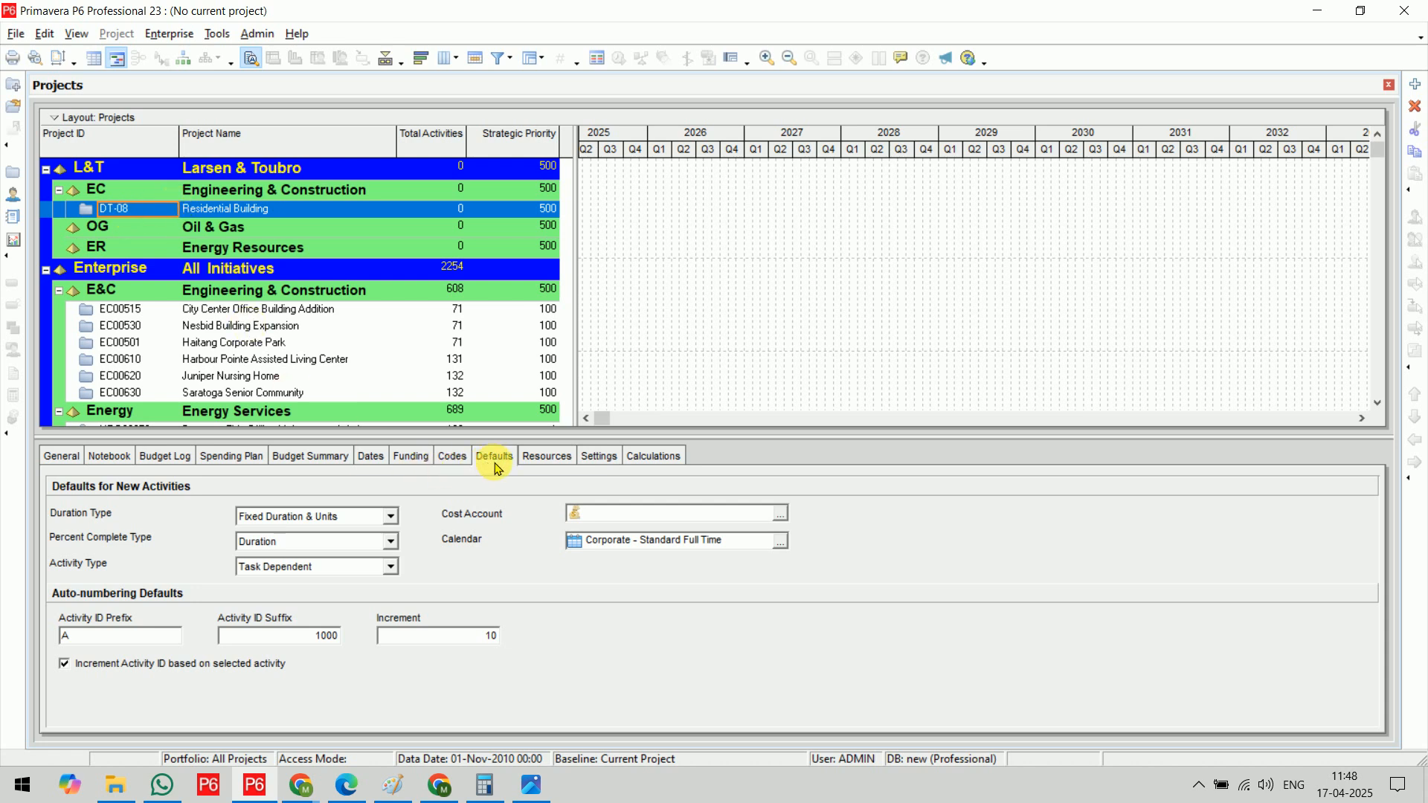
left_click(780, 543)
left_click(614, 360)
left_click(830, 373)
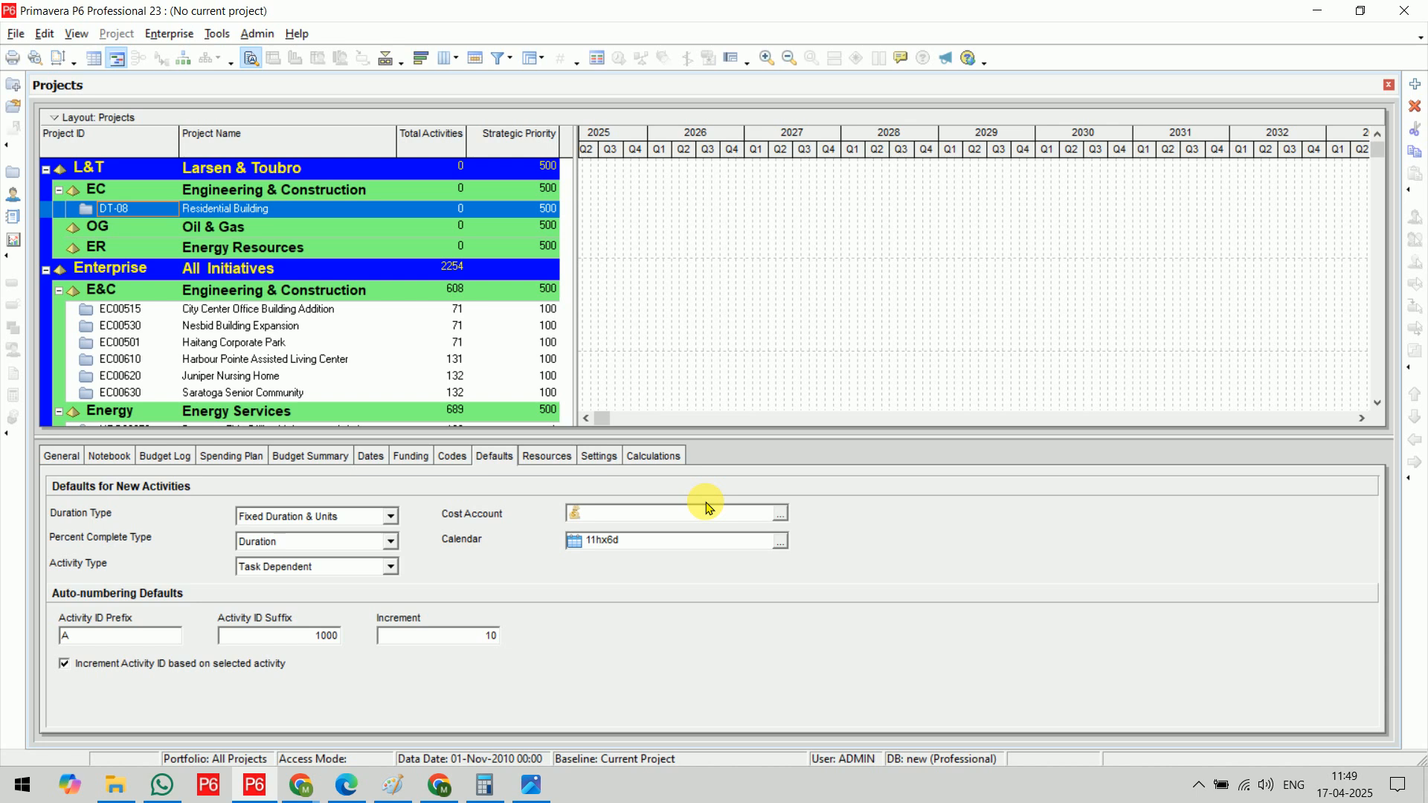
Open the DT-08 Residential Building project
left_click(169, 34)
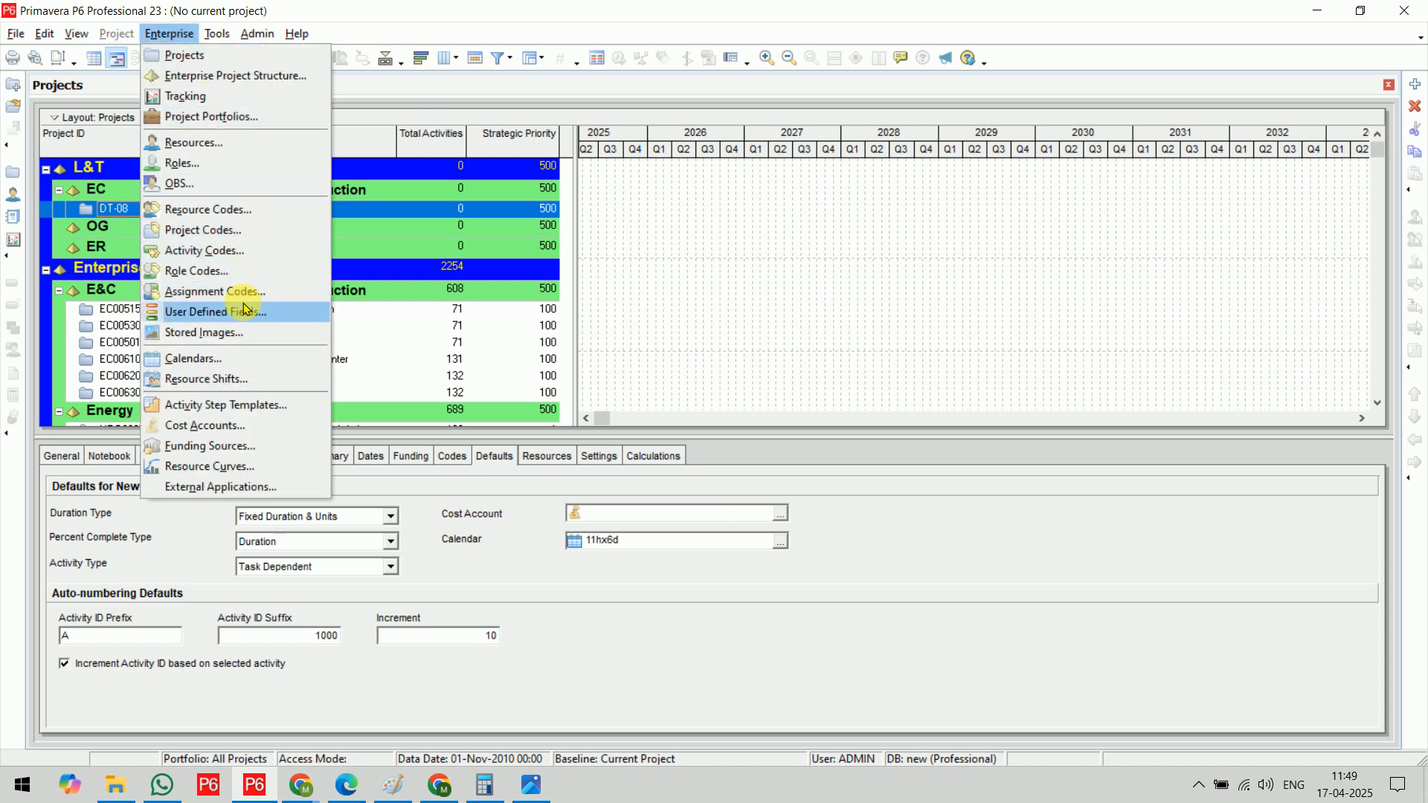
left_click(1034, 294)
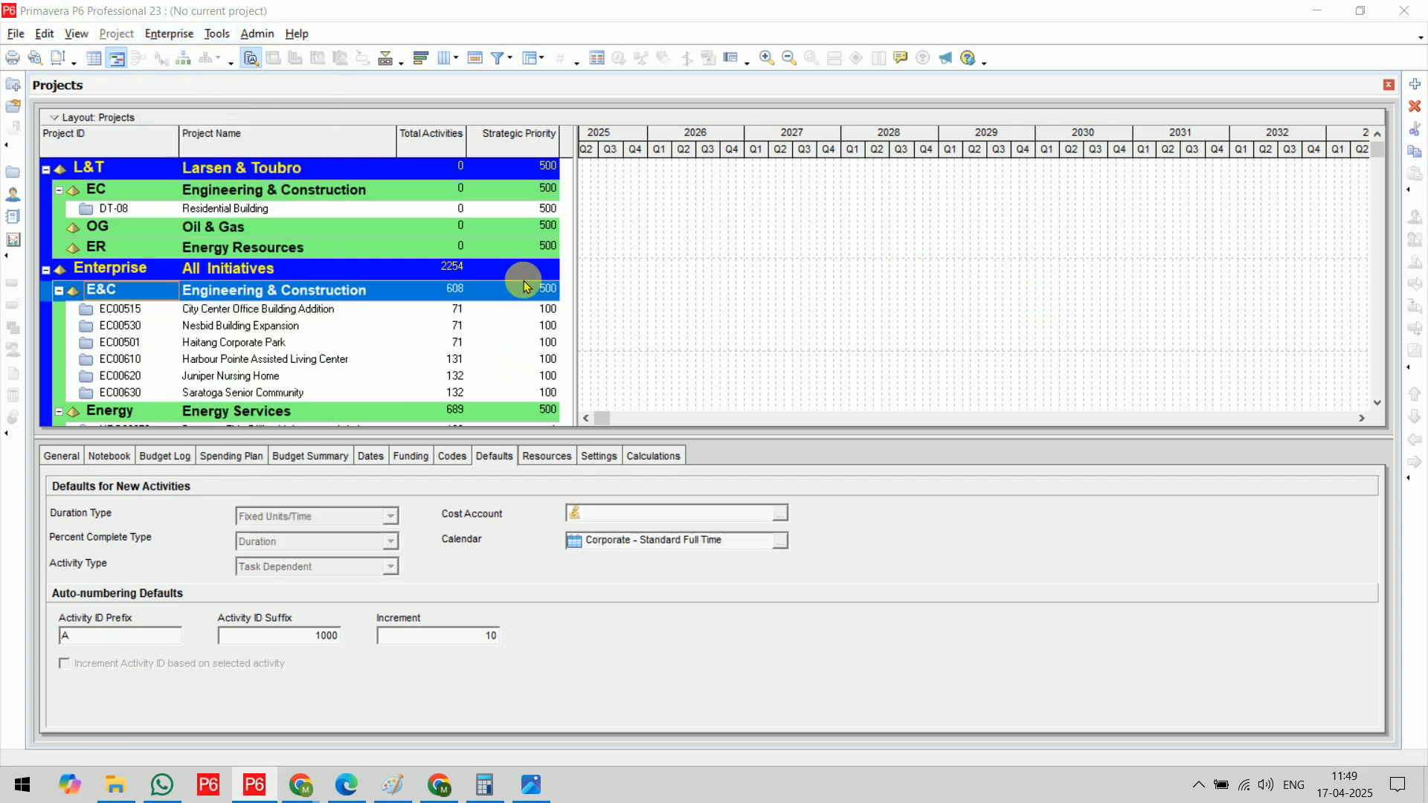
key("ctrl+o")
left_click(520, 275)
left_click(930, 171)
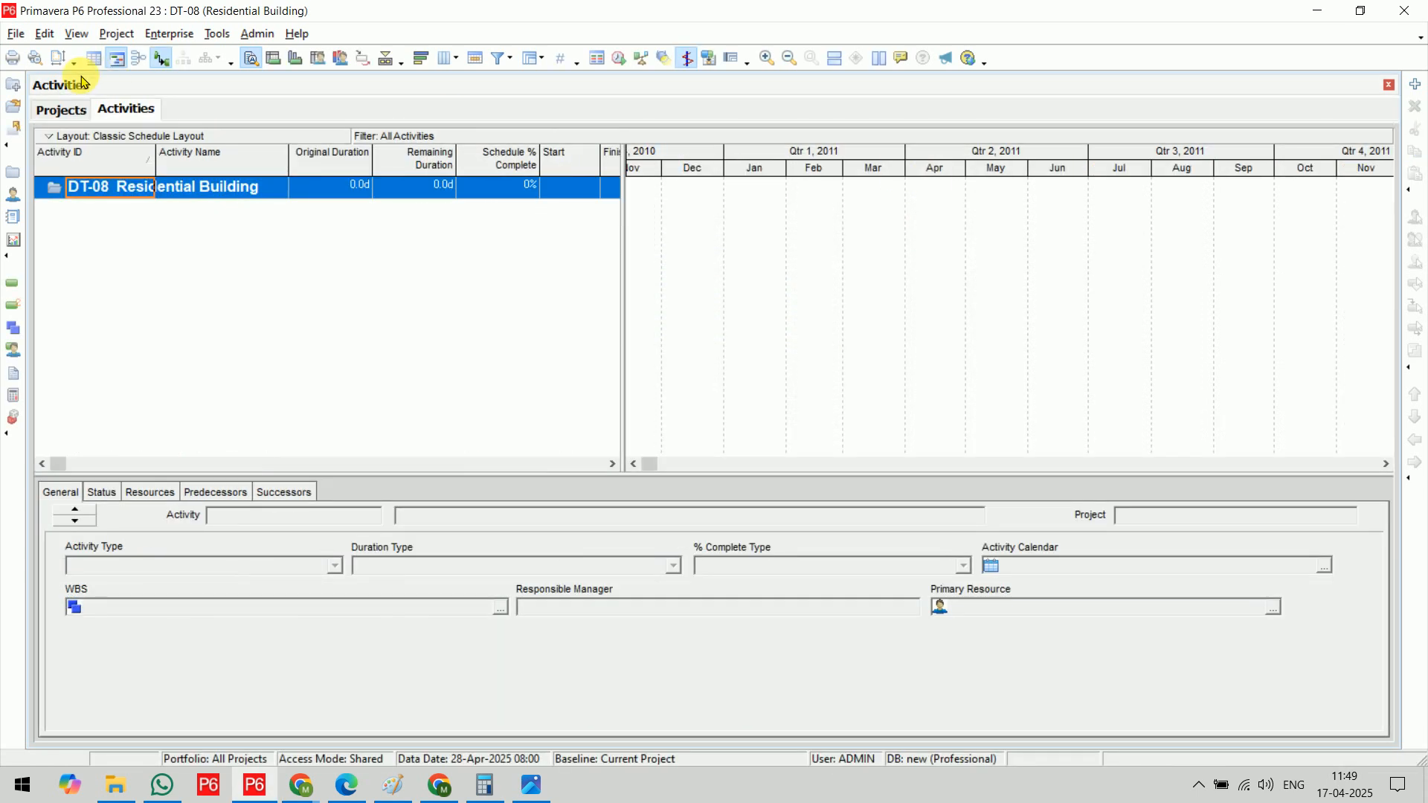
Go back to the projects list, select Residential Building and open the enterprise calendars
left_click(67, 110)
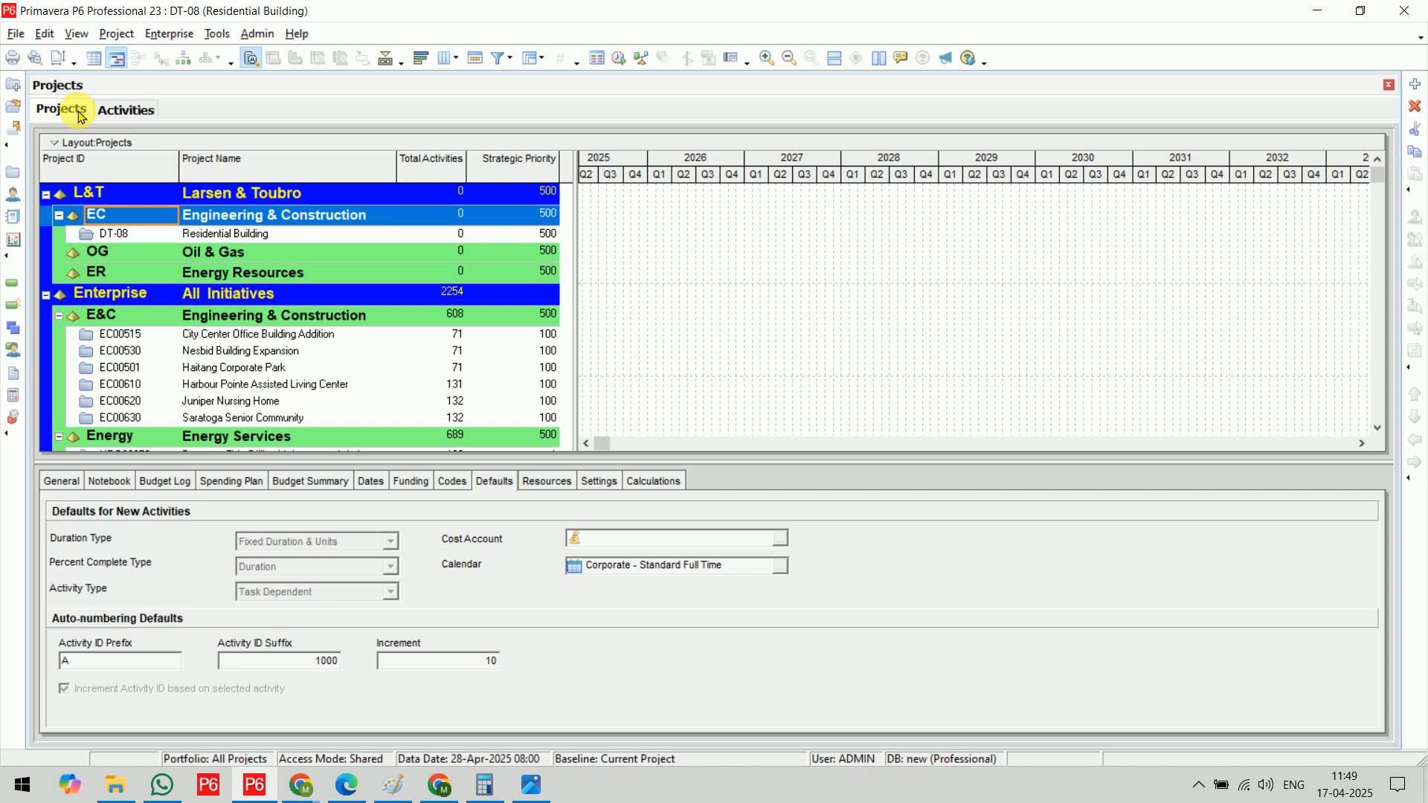
left_click(234, 236)
left_click(170, 35)
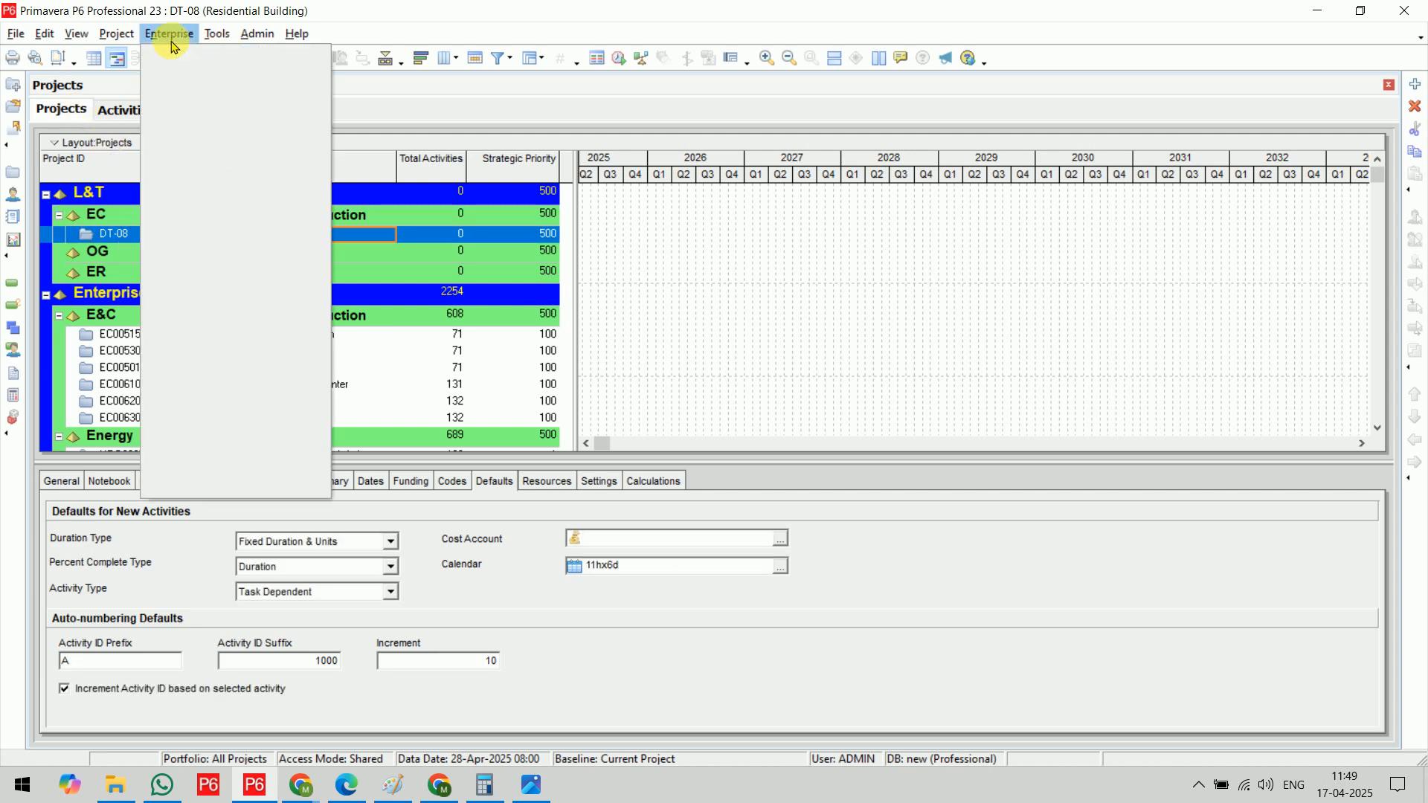
left_click(229, 358)
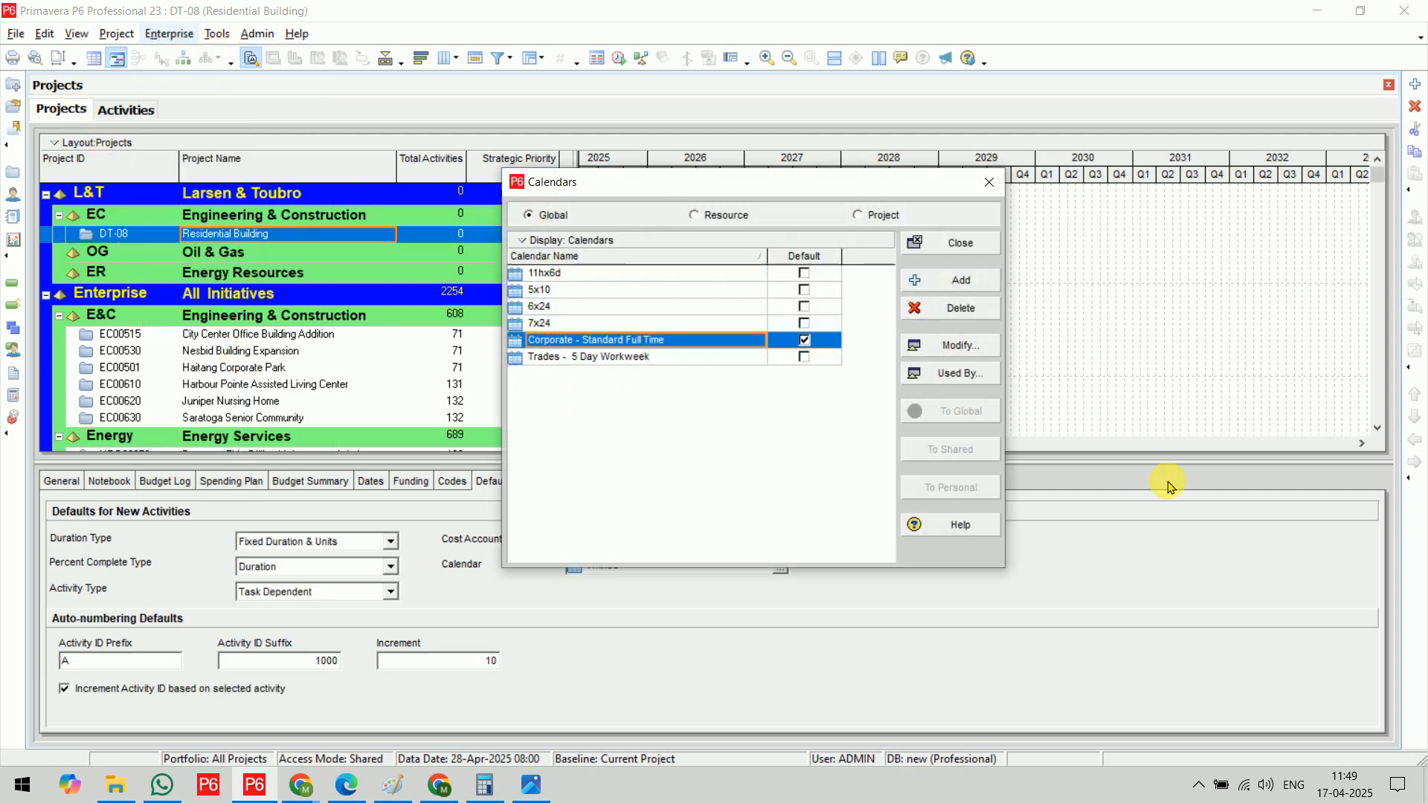
Add a project calendar copied from Corporate - Standard Full Time and name it 10hx7d - DT08
left_click(882, 216)
left_click(949, 282)
left_click(542, 237)
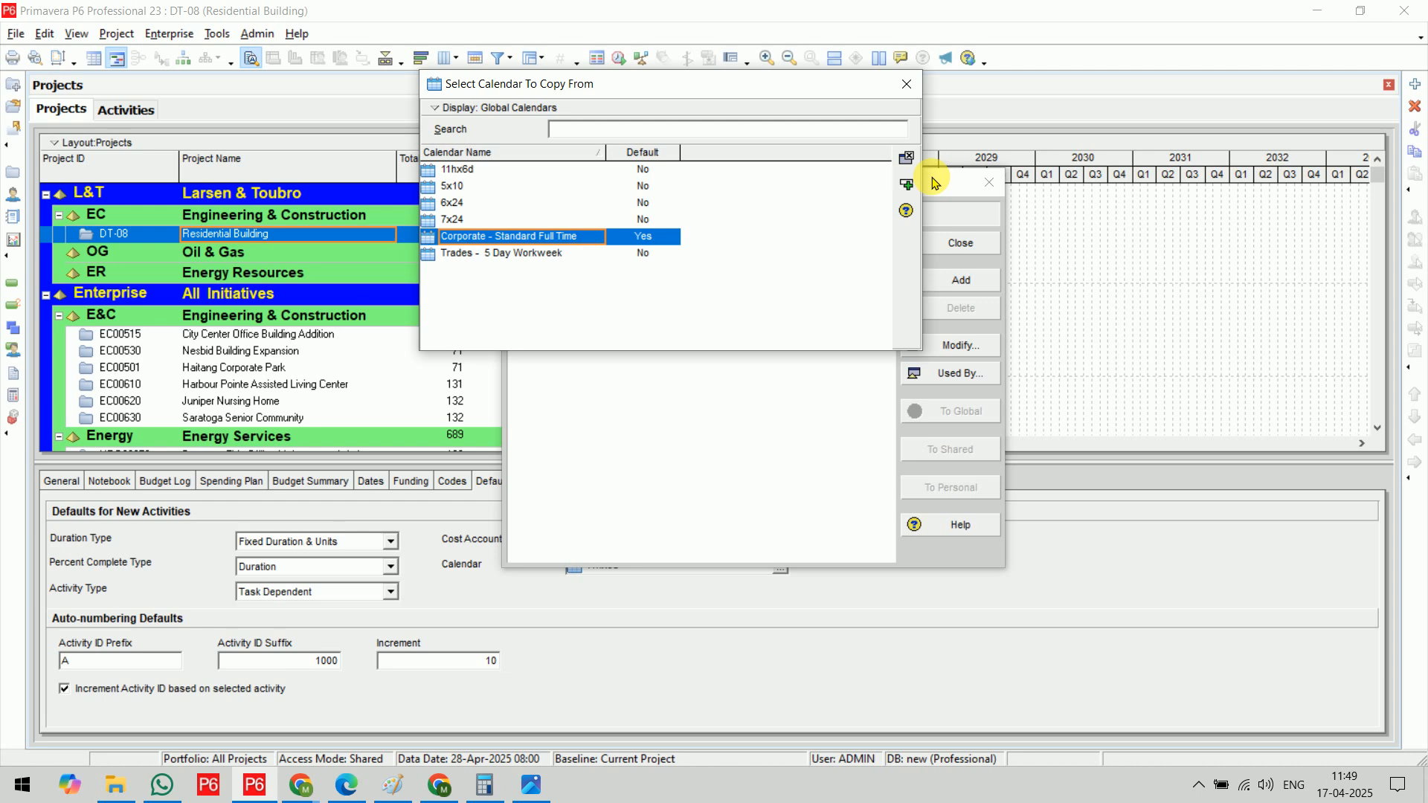
left_click(906, 185)
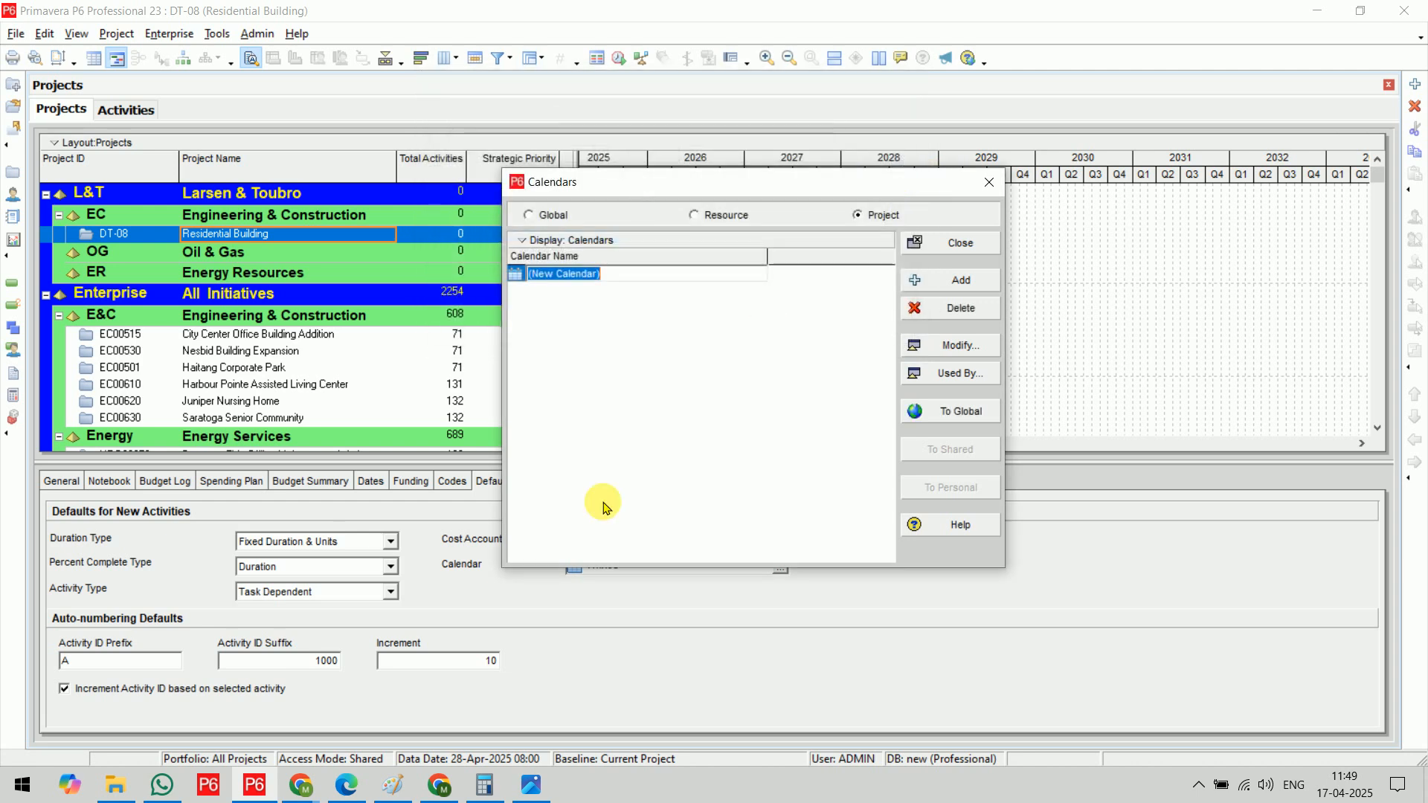
type("10h")
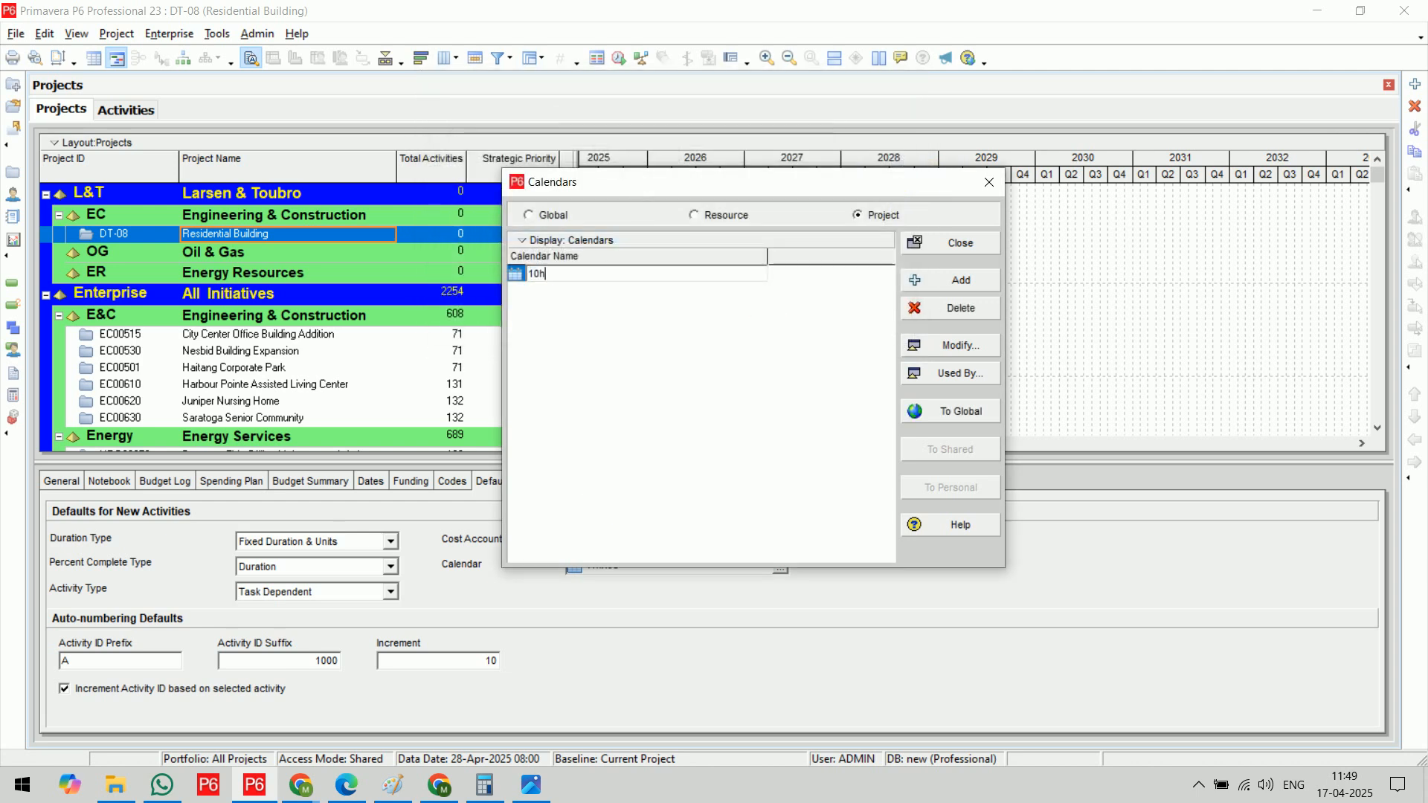
type("x7d - DT08")
left_click(604, 508)
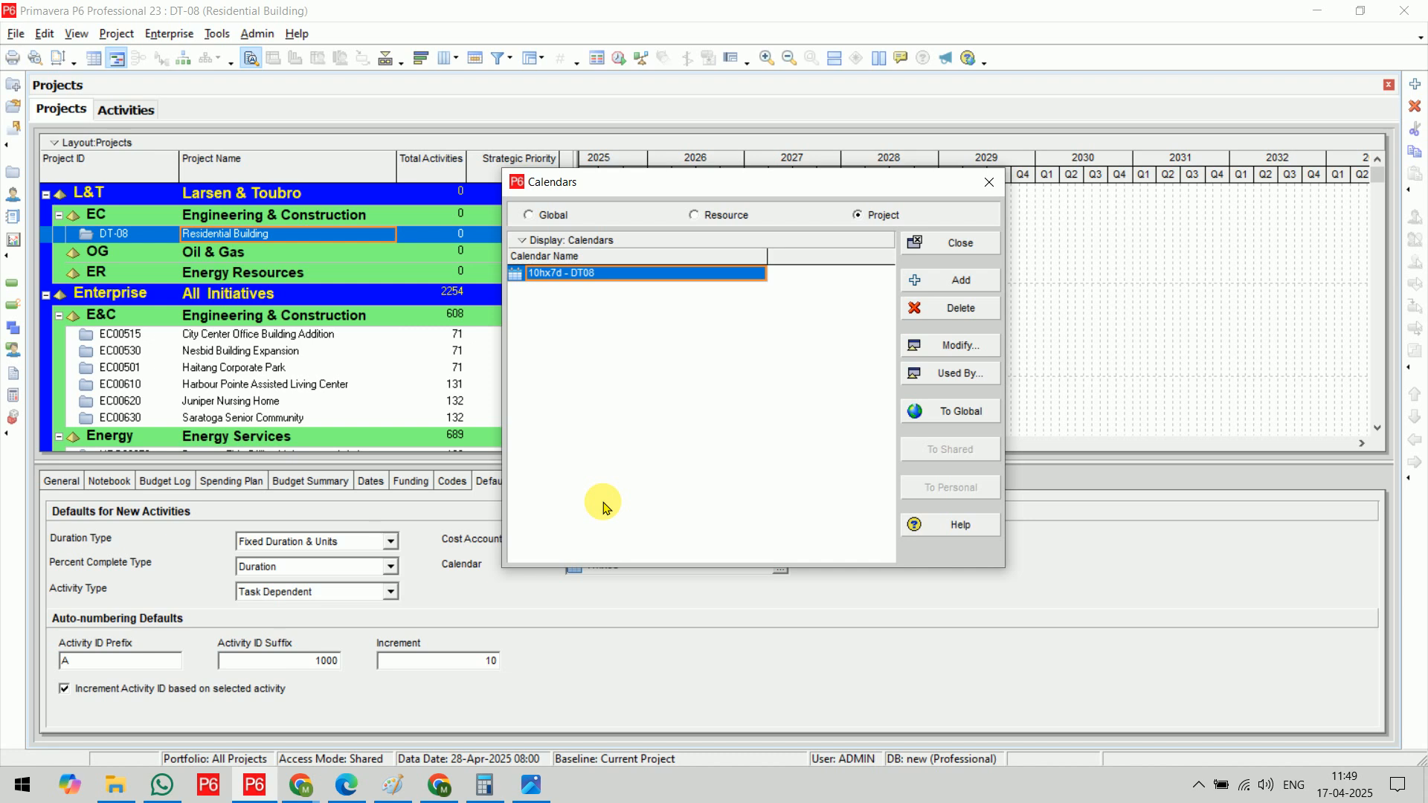
Open the 10hx7d - DT08 calendar for modification and move its window aside
left_click(967, 349)
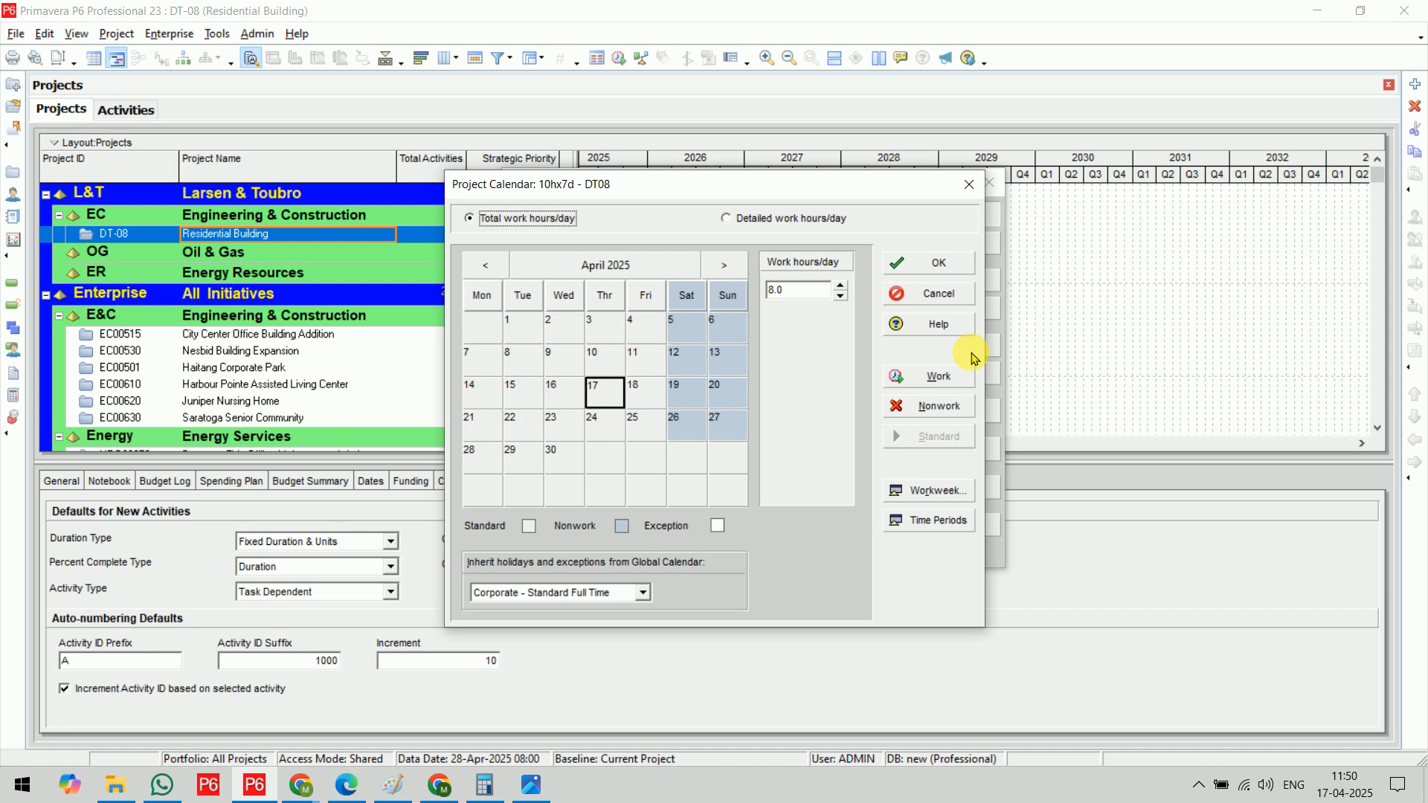
left_click_drag(774, 181, 378, 256)
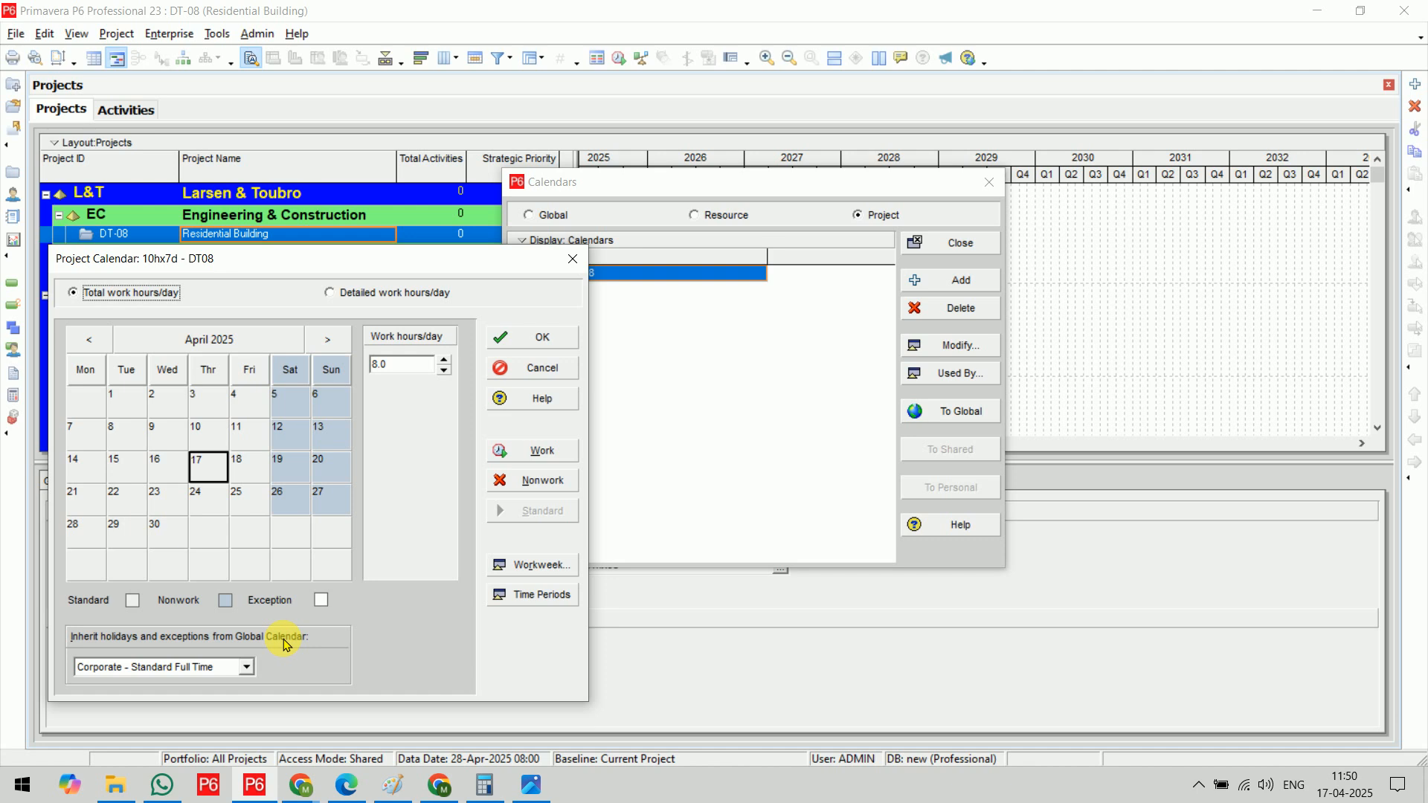
Inherit holidays and exceptions from the 11hx6d global calendar and check them month by month through January 2026
left_click(197, 668)
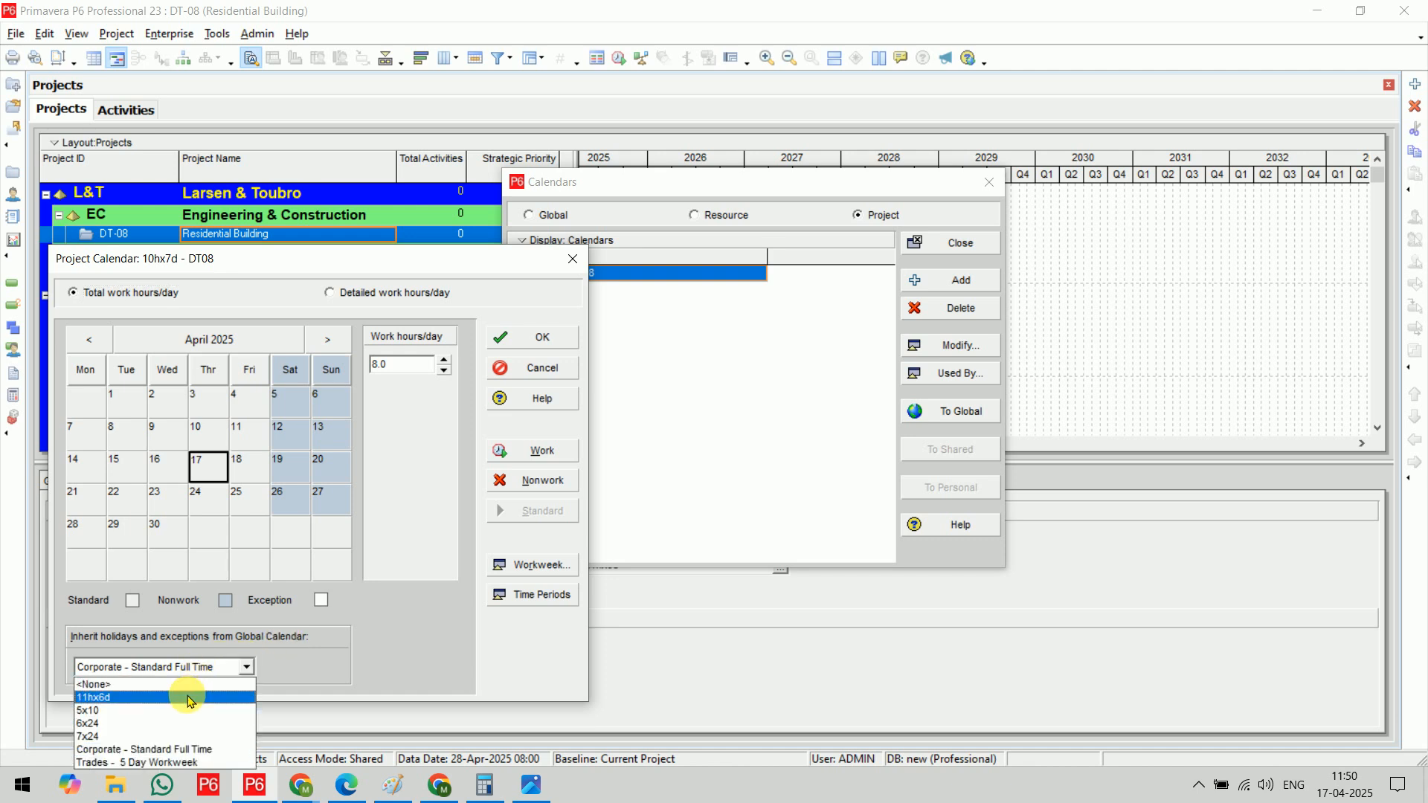
left_click(190, 699)
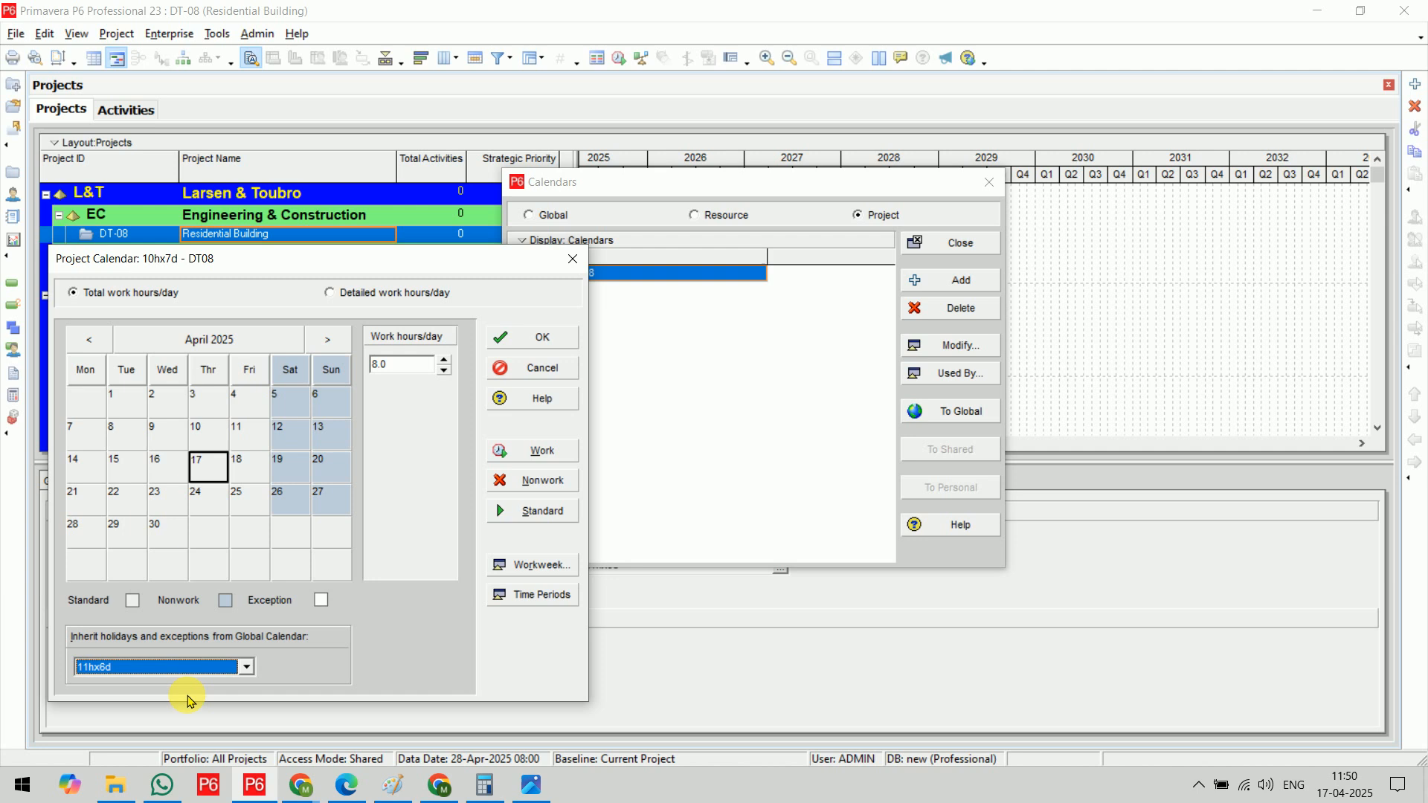
left_click(327, 340)
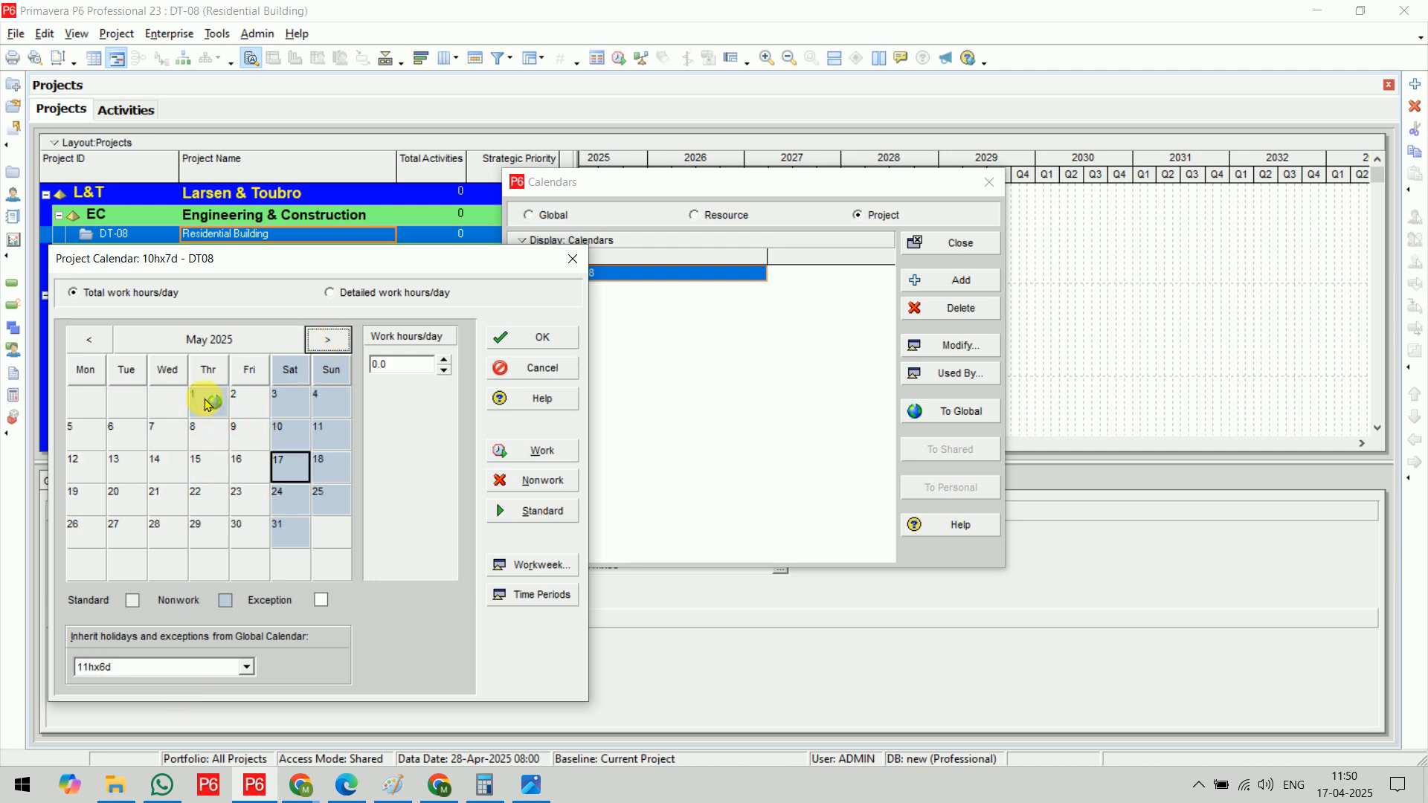
left_click(321, 350)
left_click(321, 349)
left_click(322, 350)
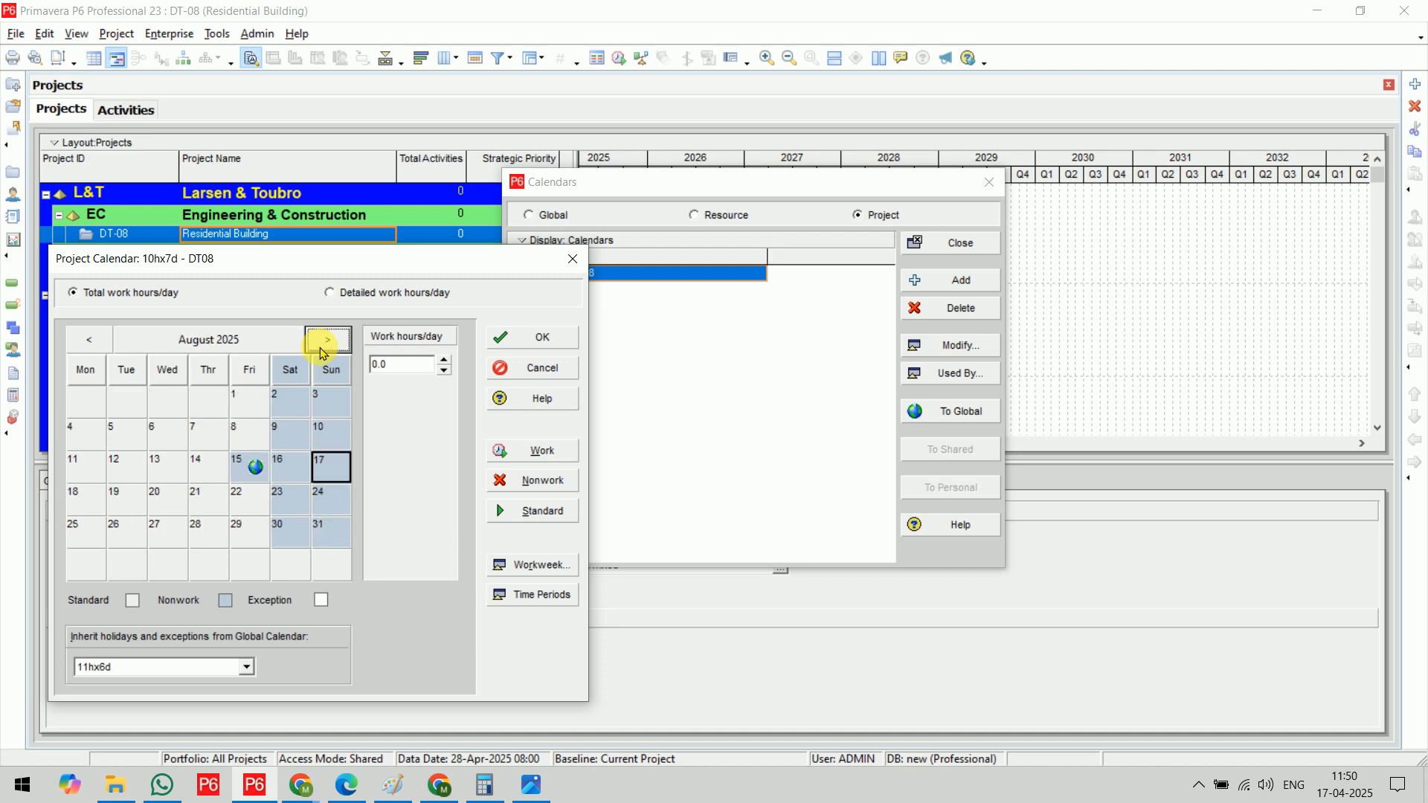
left_click(322, 350)
left_click(321, 349)
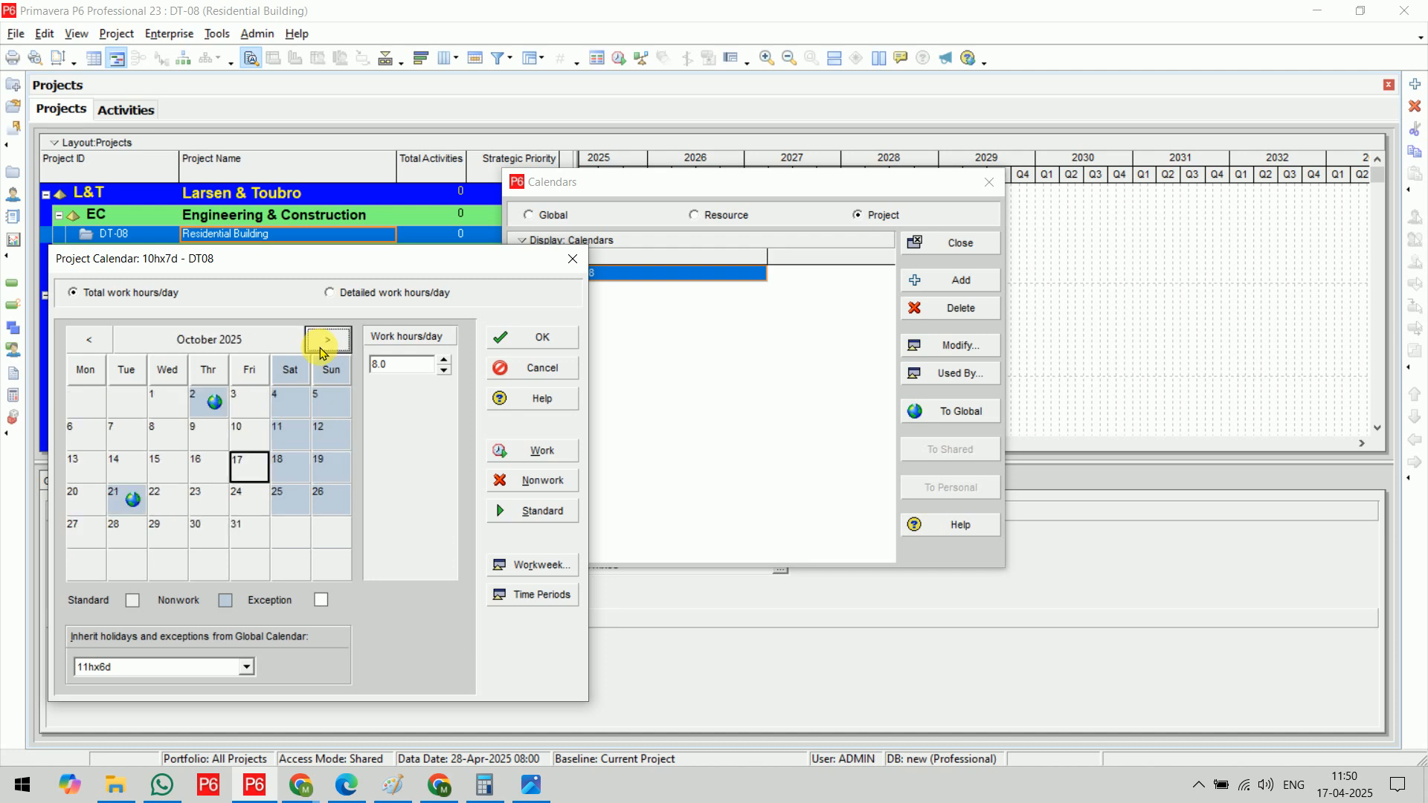
left_click(321, 350)
left_click(321, 350)
left_click(322, 349)
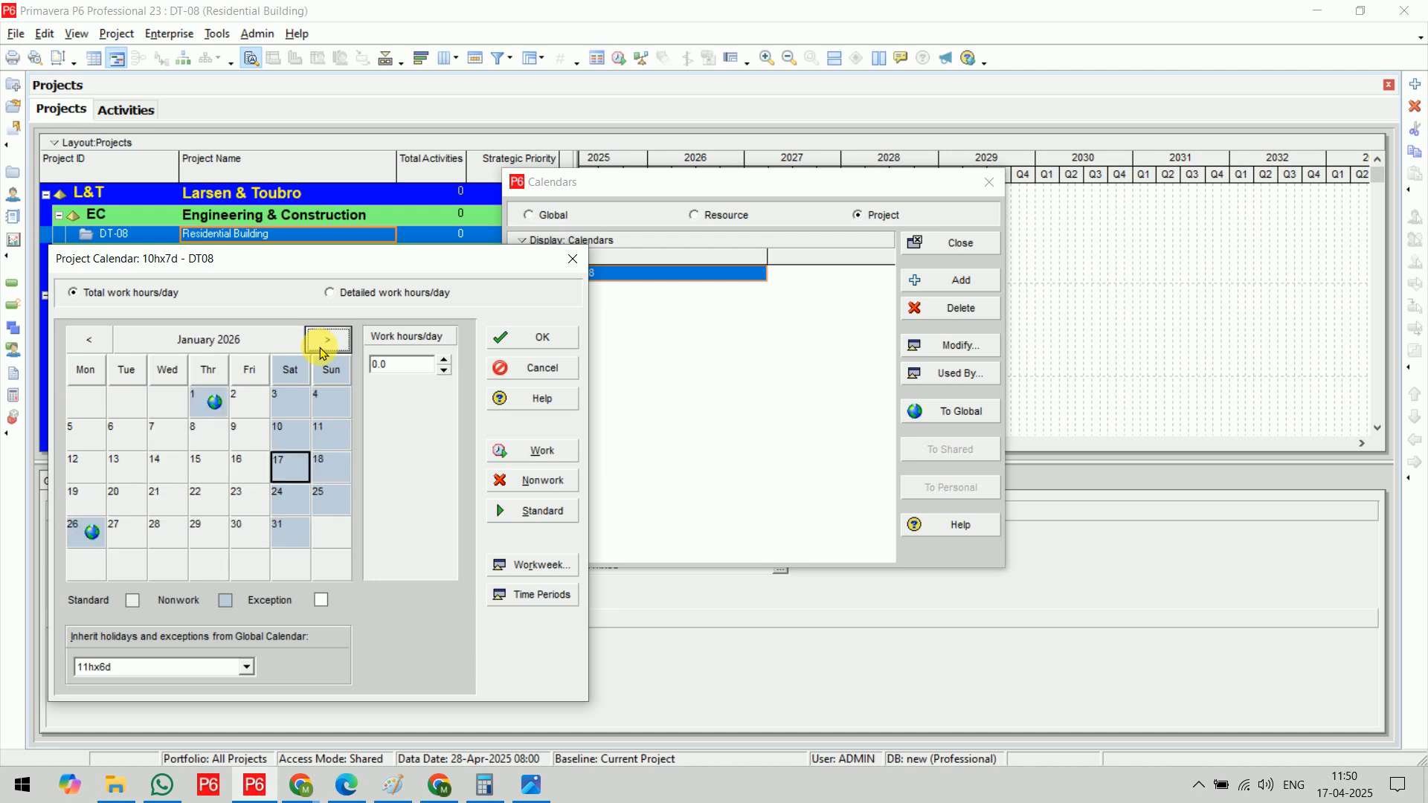
left_click_drag(334, 266, 381, 143)
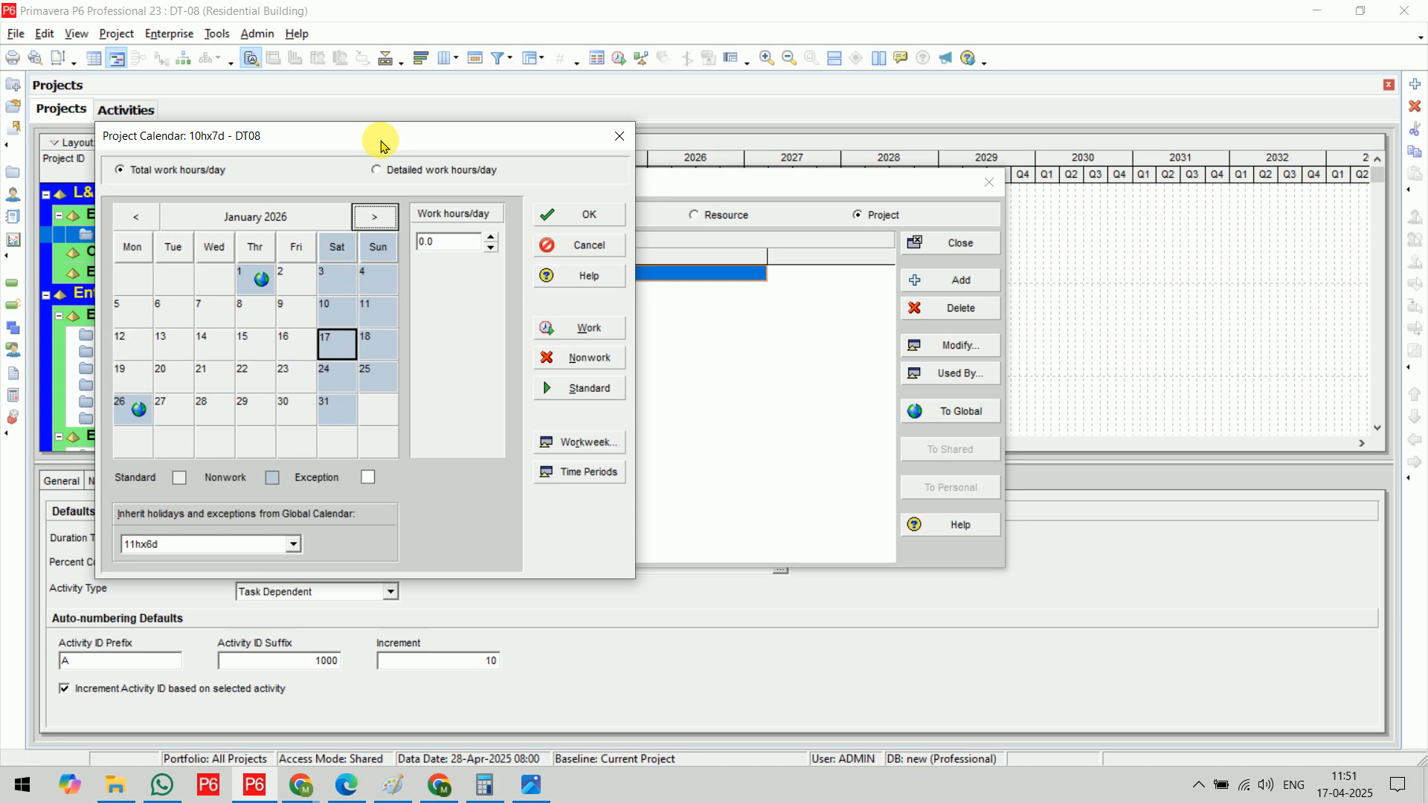
left_click(585, 214)
Reopen the 10hx7d - DT08 calendar and set its standard workweek to 10 hours for every day from Monday to Sunday
left_click(981, 346)
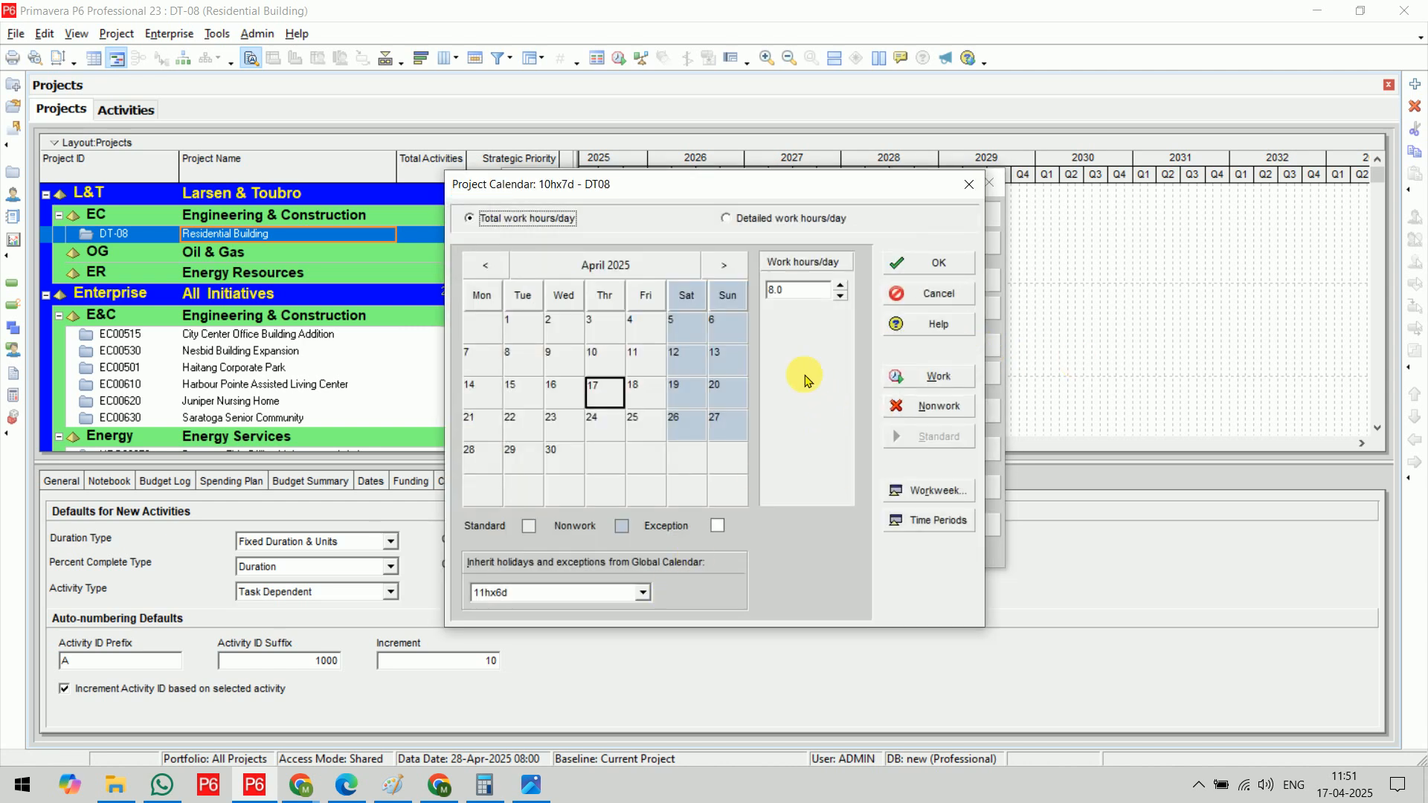
left_click(931, 491)
type("10\t10\t10\t10\t1")
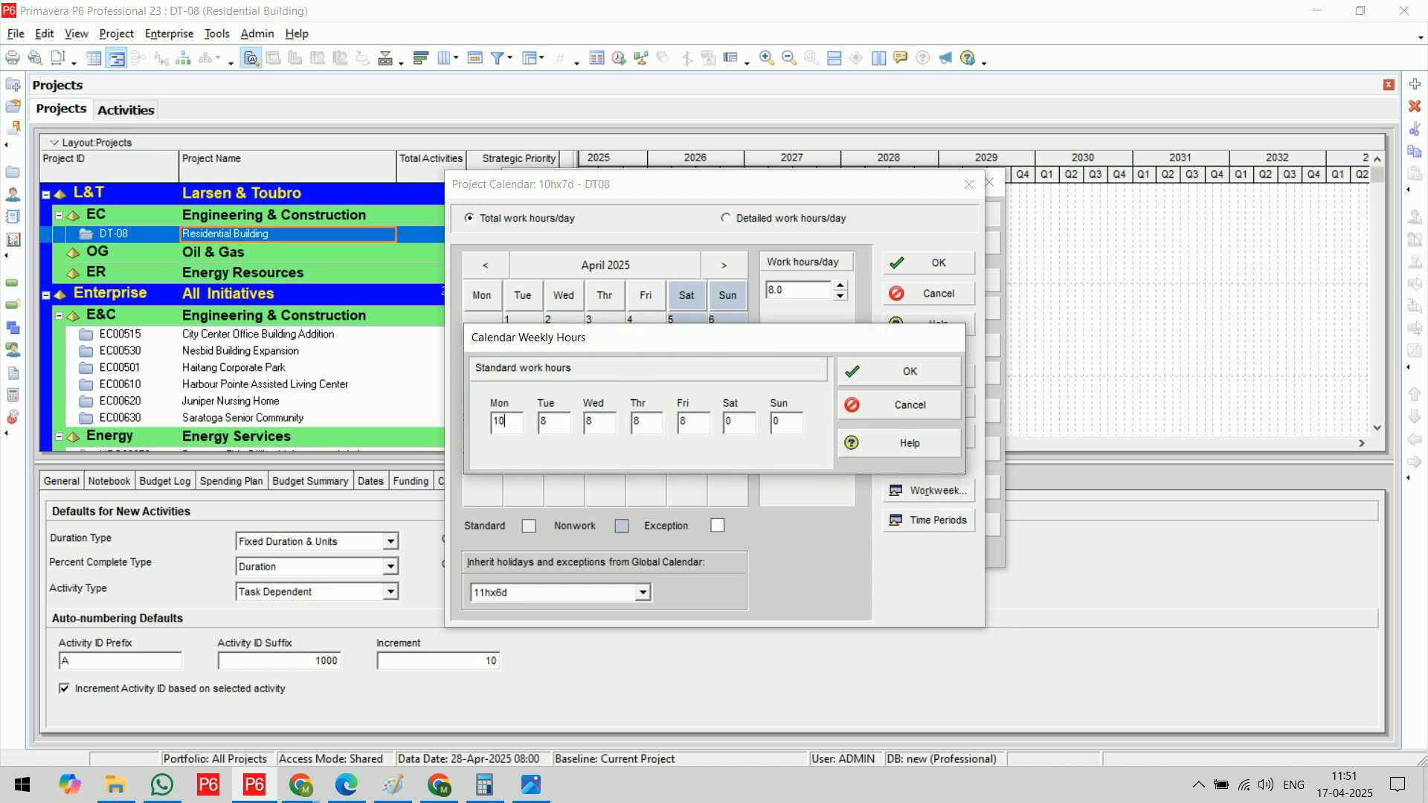
type("0")
key("Tab")
type("10")
key("Tab")
type("10")
left_click(861, 369)
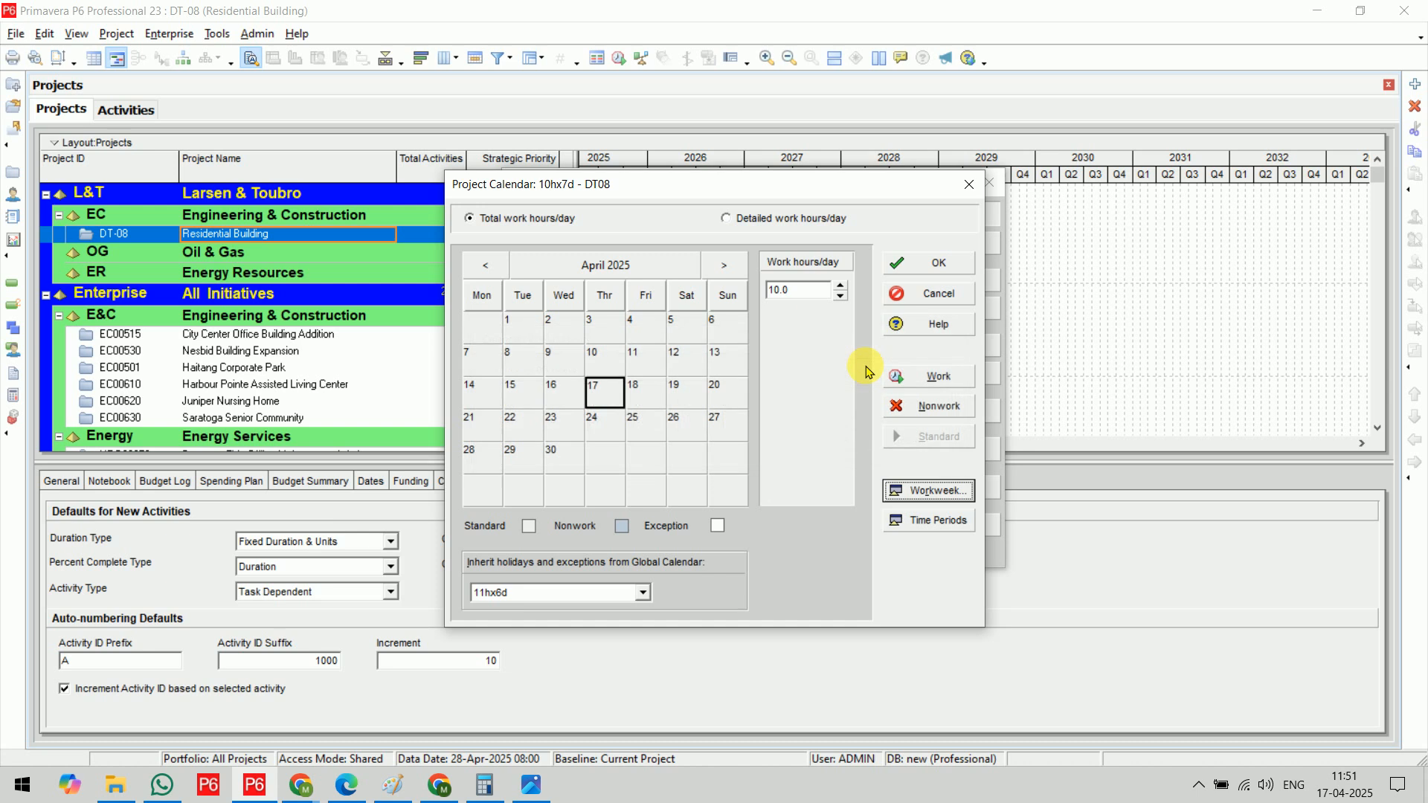
Switch the calendar to detailed work hours and mark all hours of all seven weekdays as nonwork
left_click(733, 218)
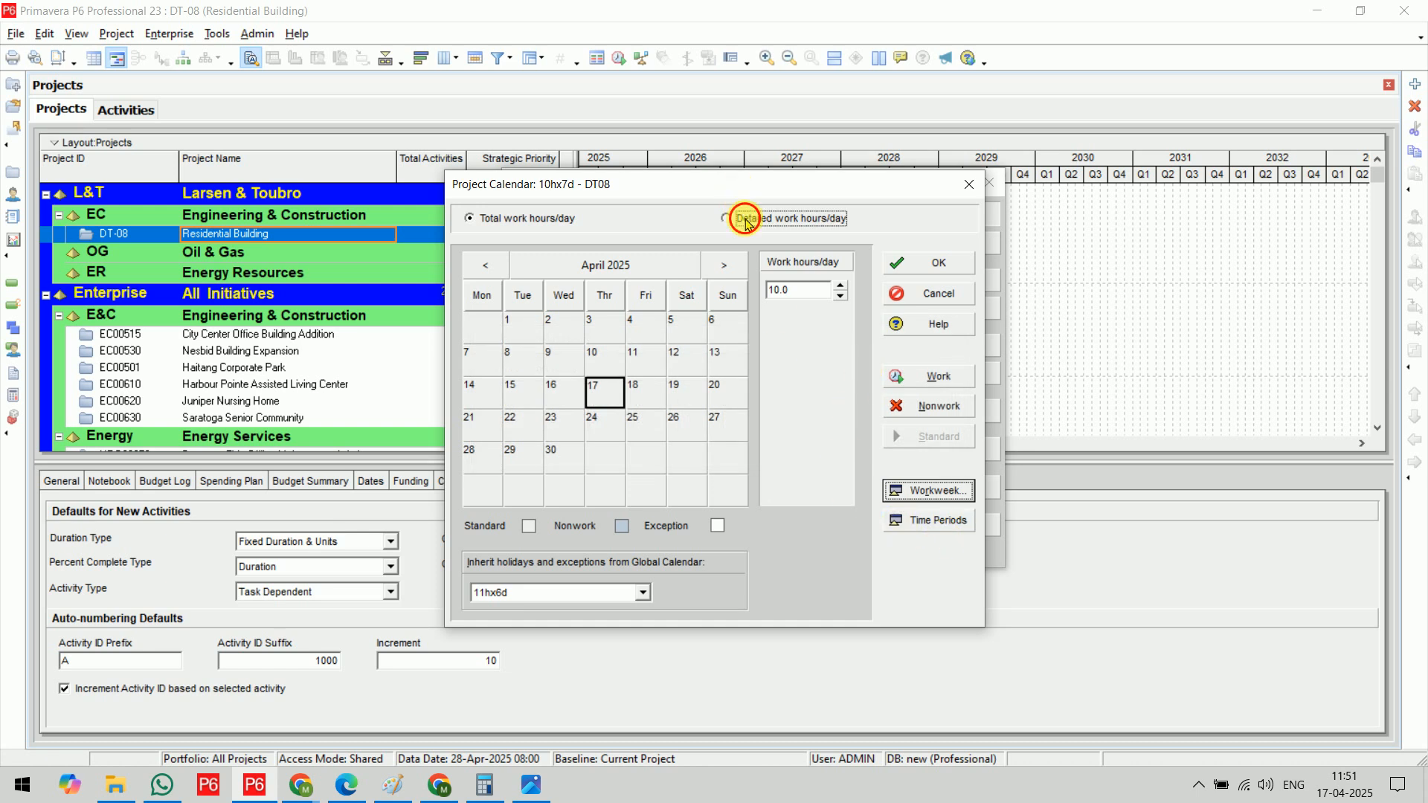
left_click(959, 491)
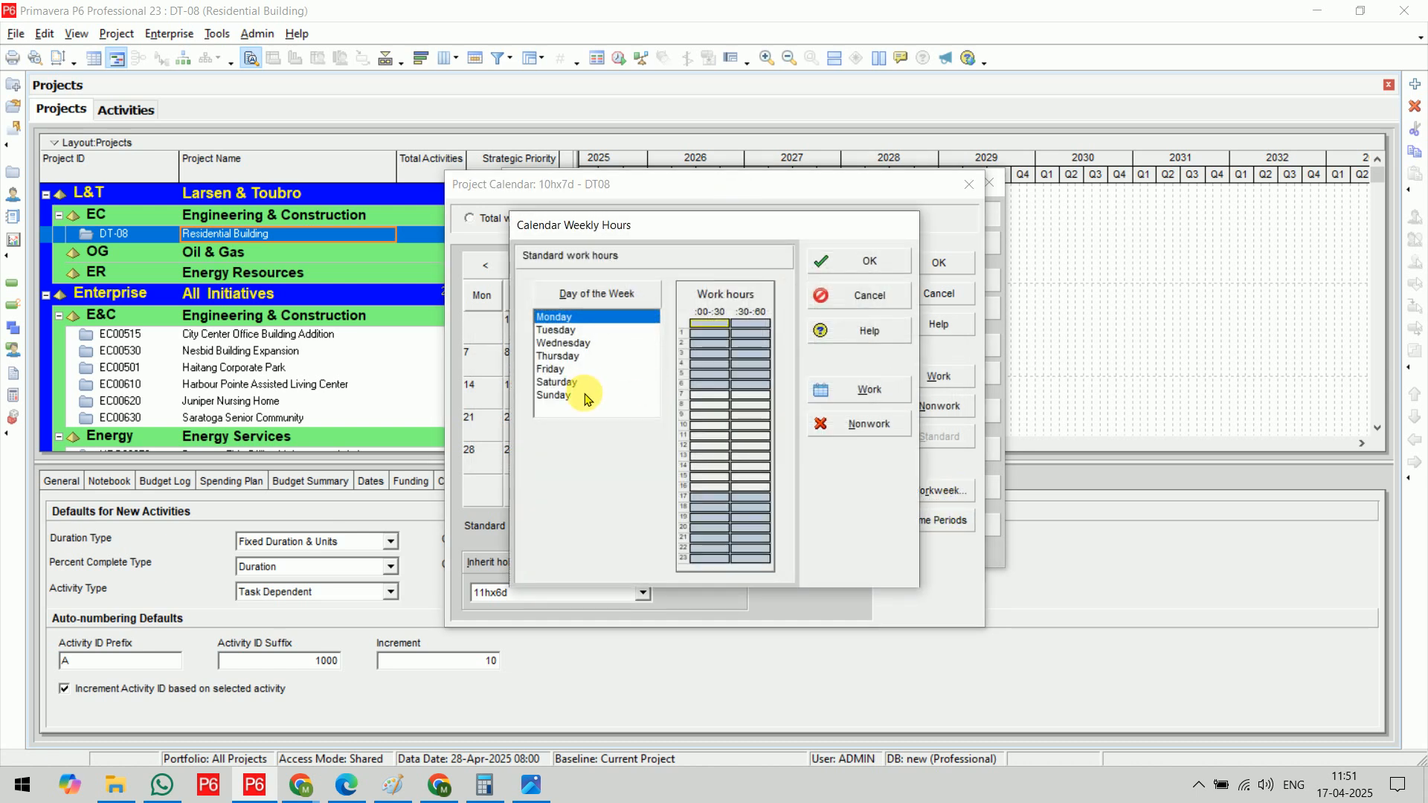
left_click(585, 395)
left_click(588, 318, "shift")
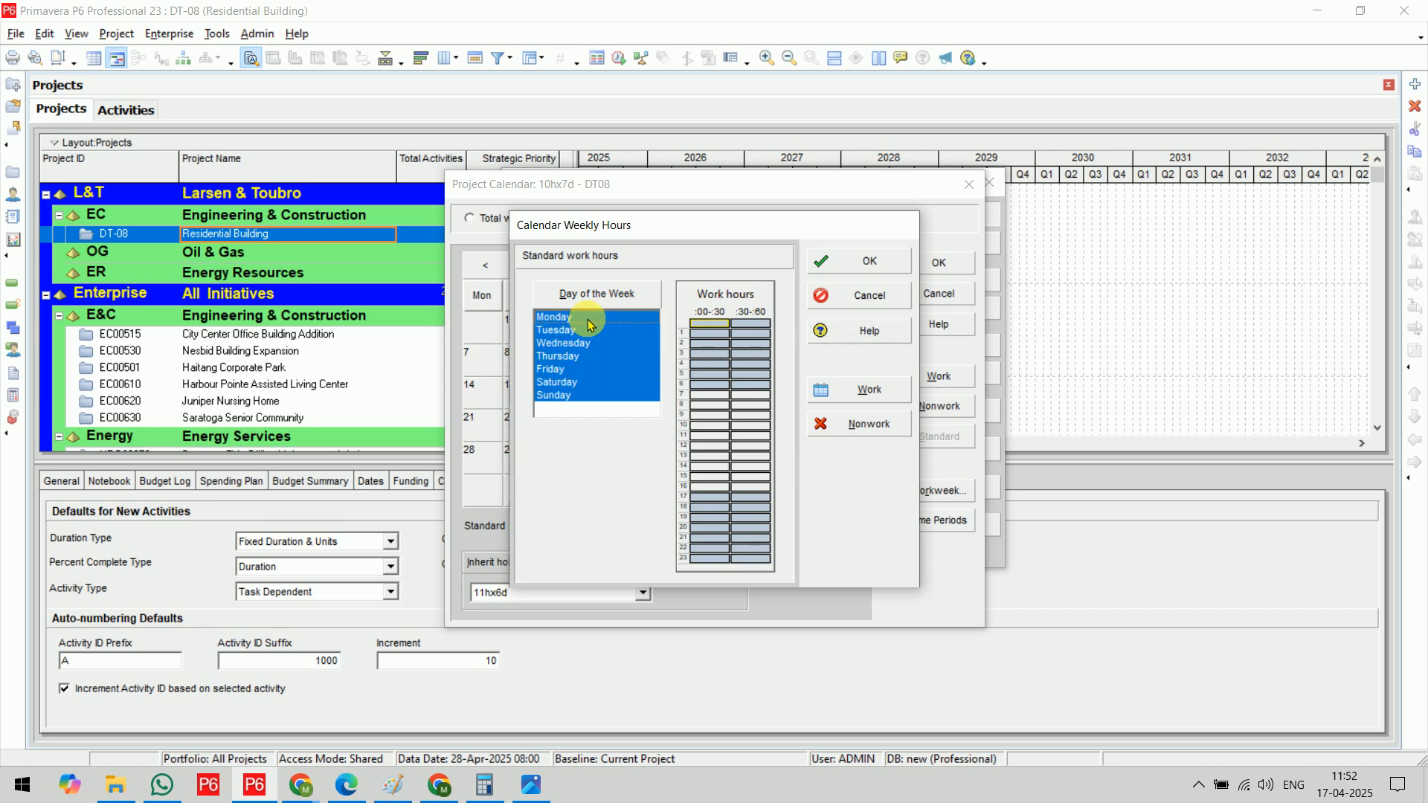
left_click_drag(718, 330, 765, 565)
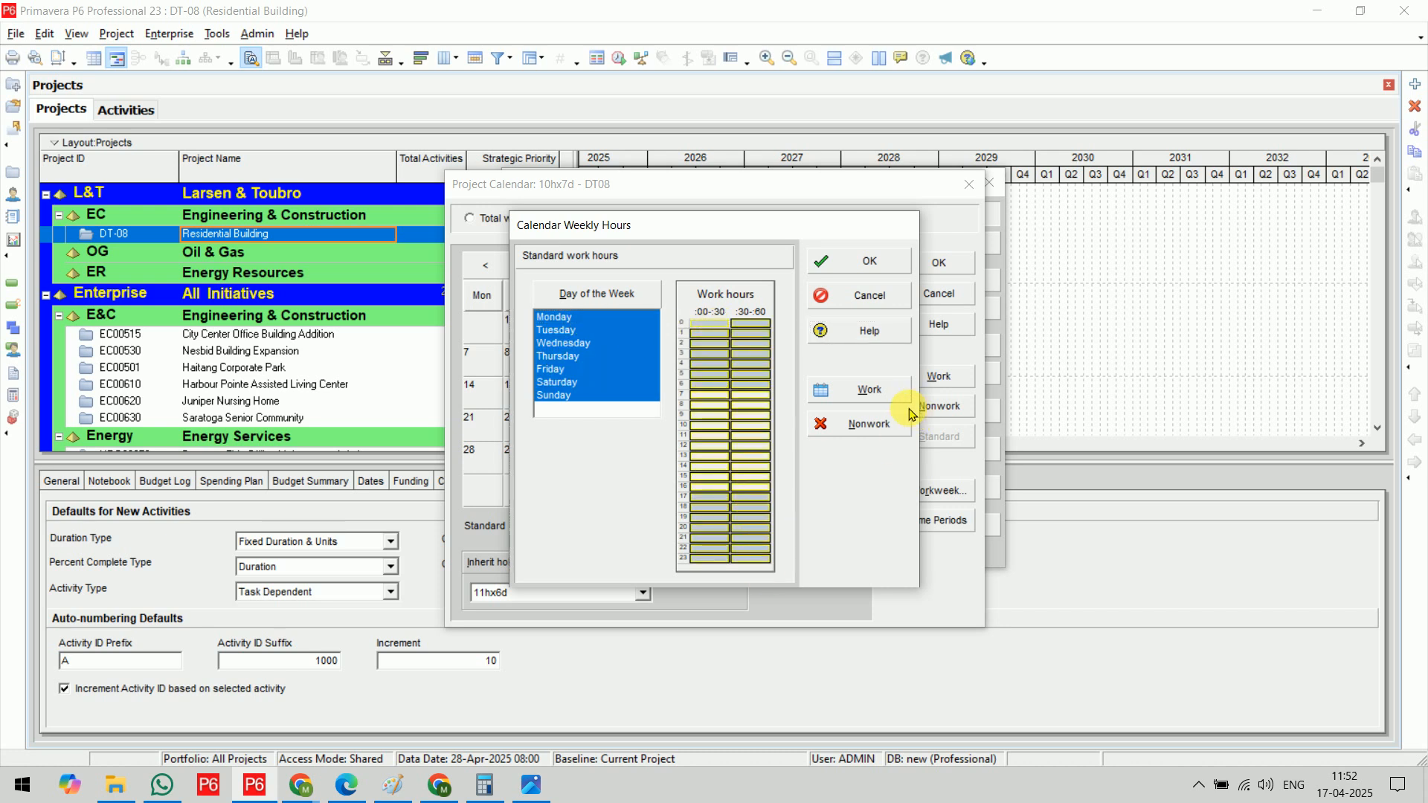
left_click(867, 424)
Define working time from 08:00 to 19:00 on all seven days, with 13:00 to 14:00 as nonwork
left_click_drag(705, 408, 740, 512)
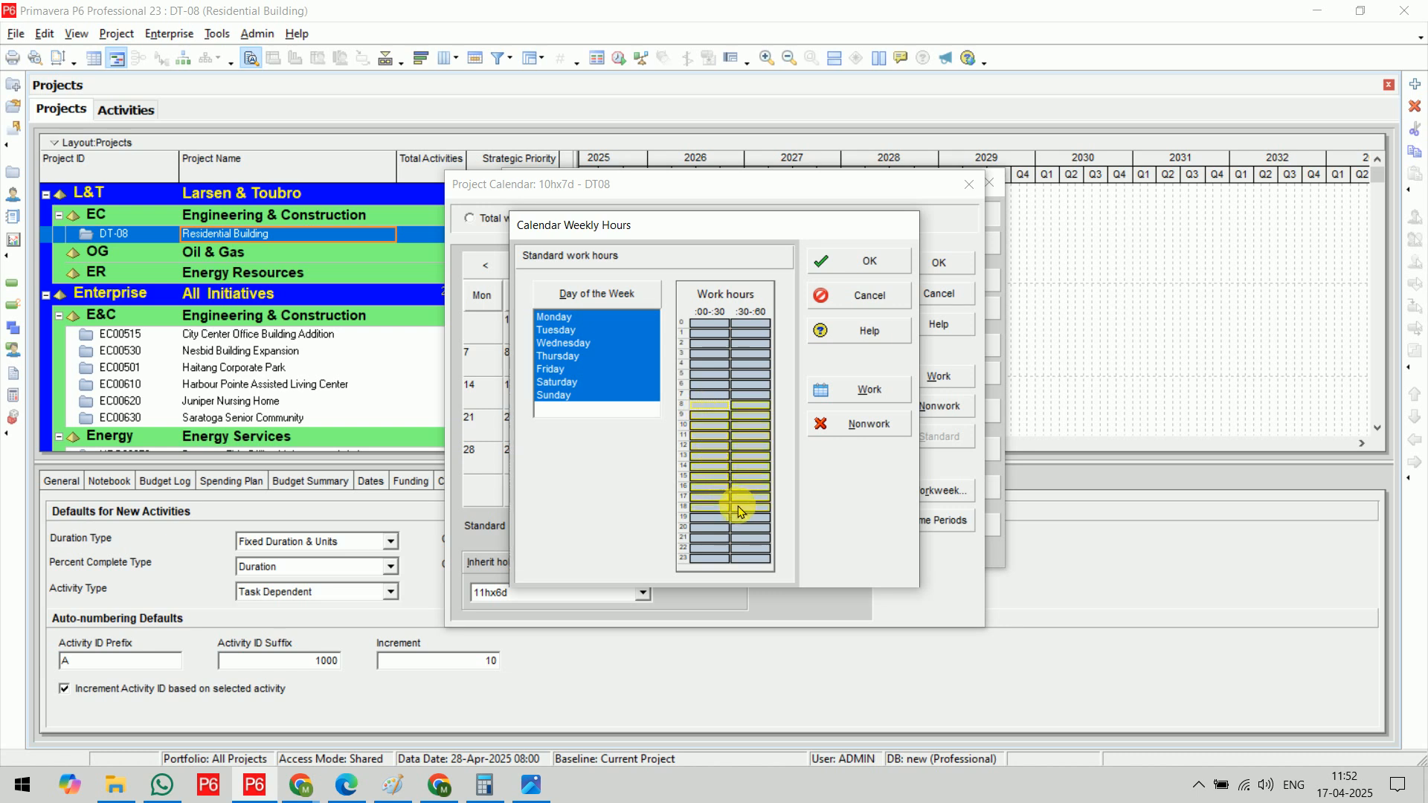
left_click(863, 390)
left_click_drag(706, 462, 746, 457)
left_click(863, 424)
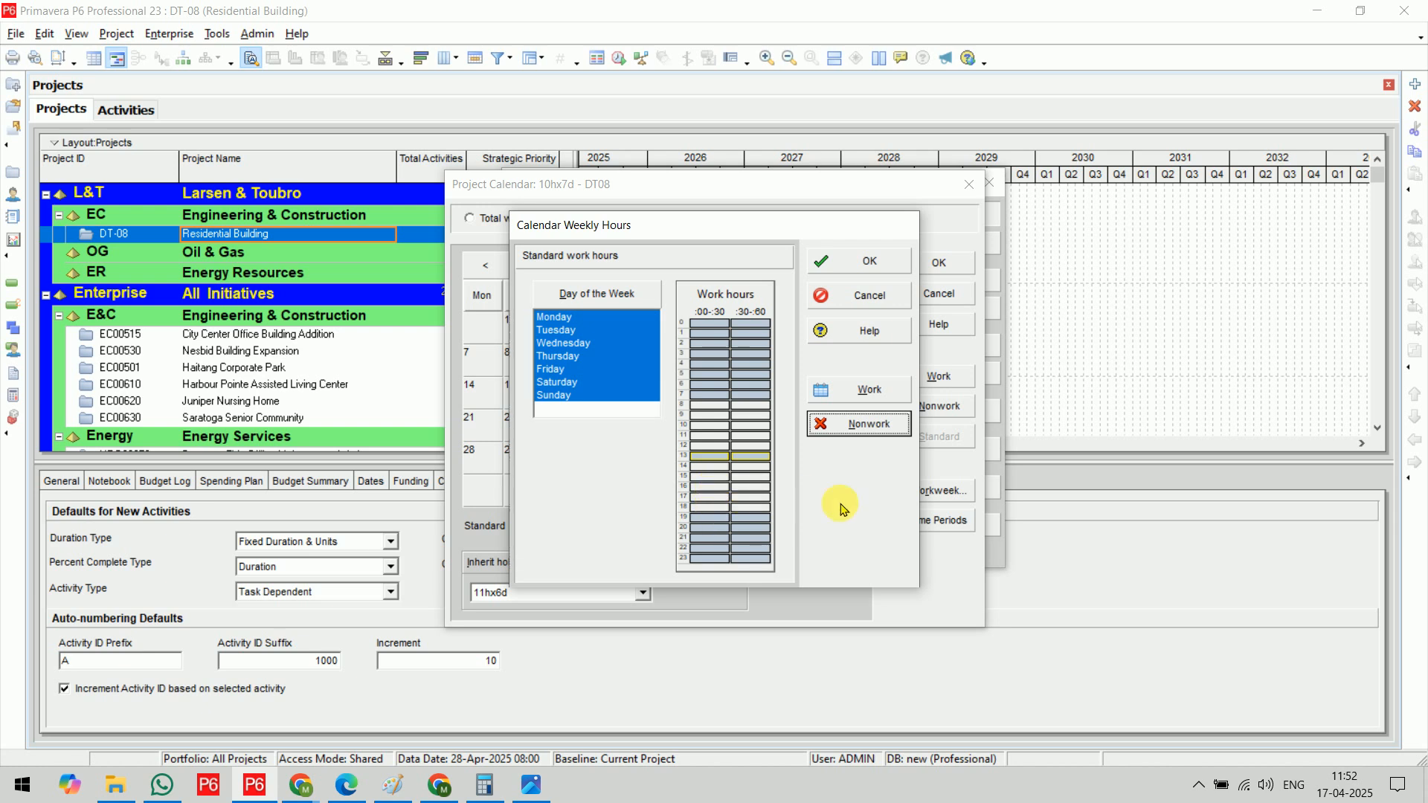
left_click(869, 264)
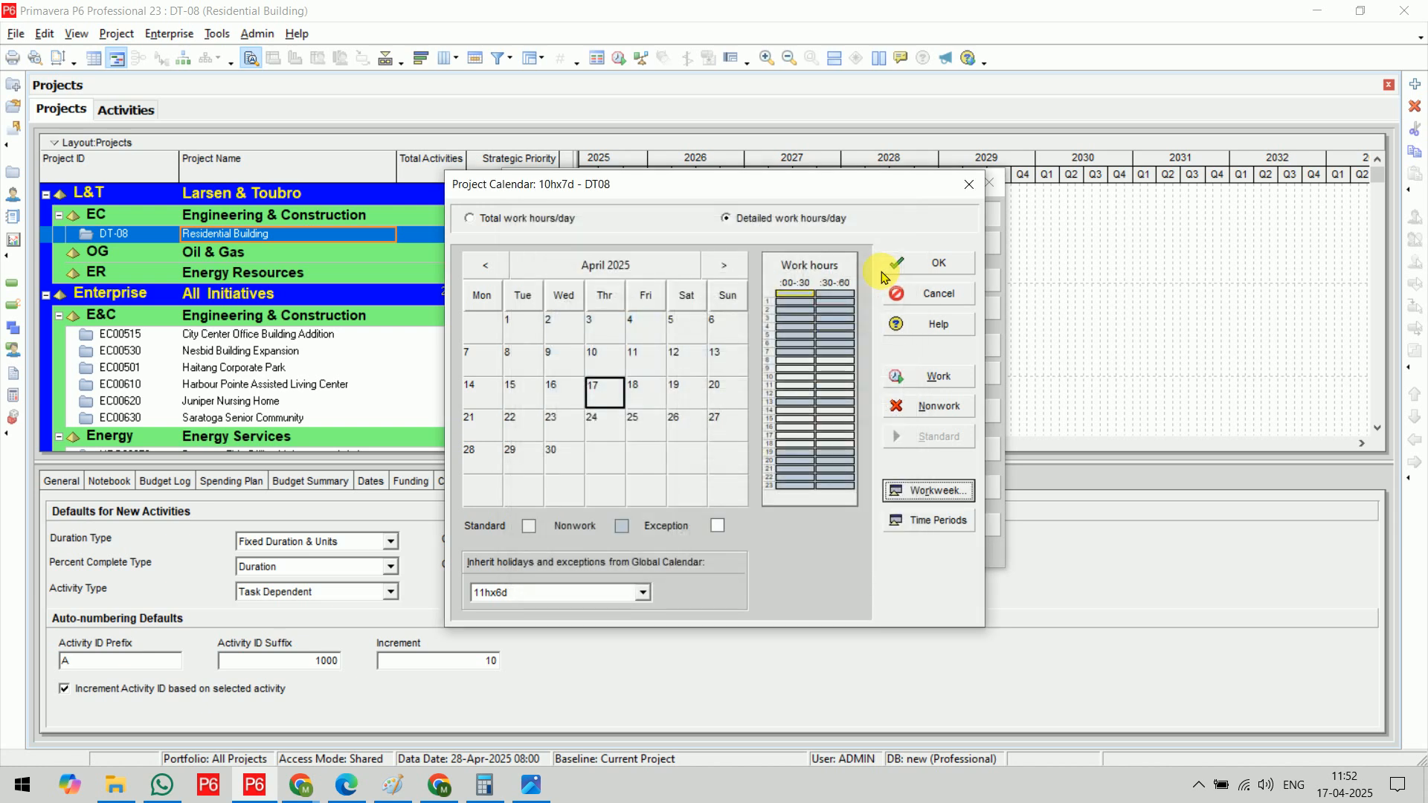
Set the hours per time period to 10 per day, 70 per week, 300 per month and 3600 per year, and save the calendar
left_click(929, 521)
type("10")
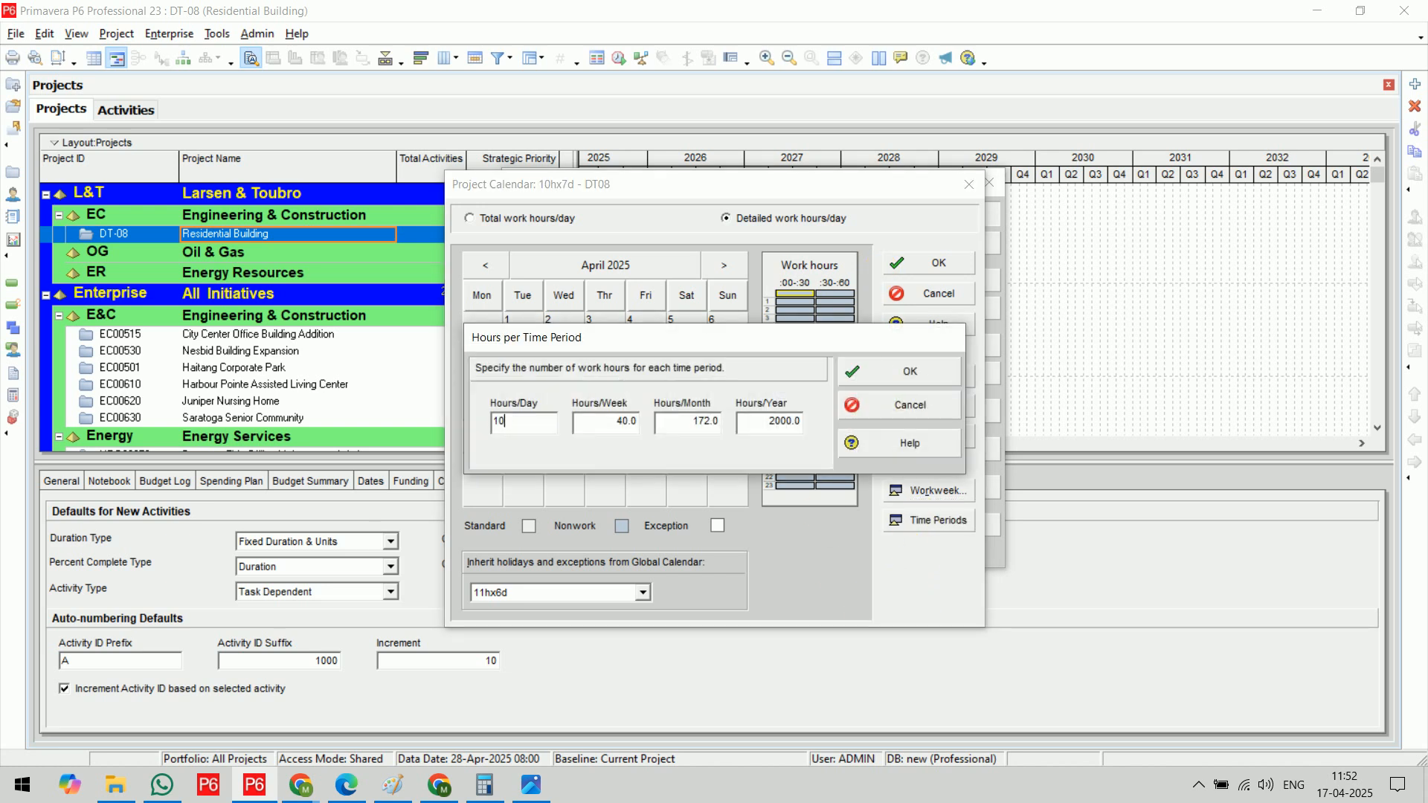
key("Tab")
type("70")
key("Tab")
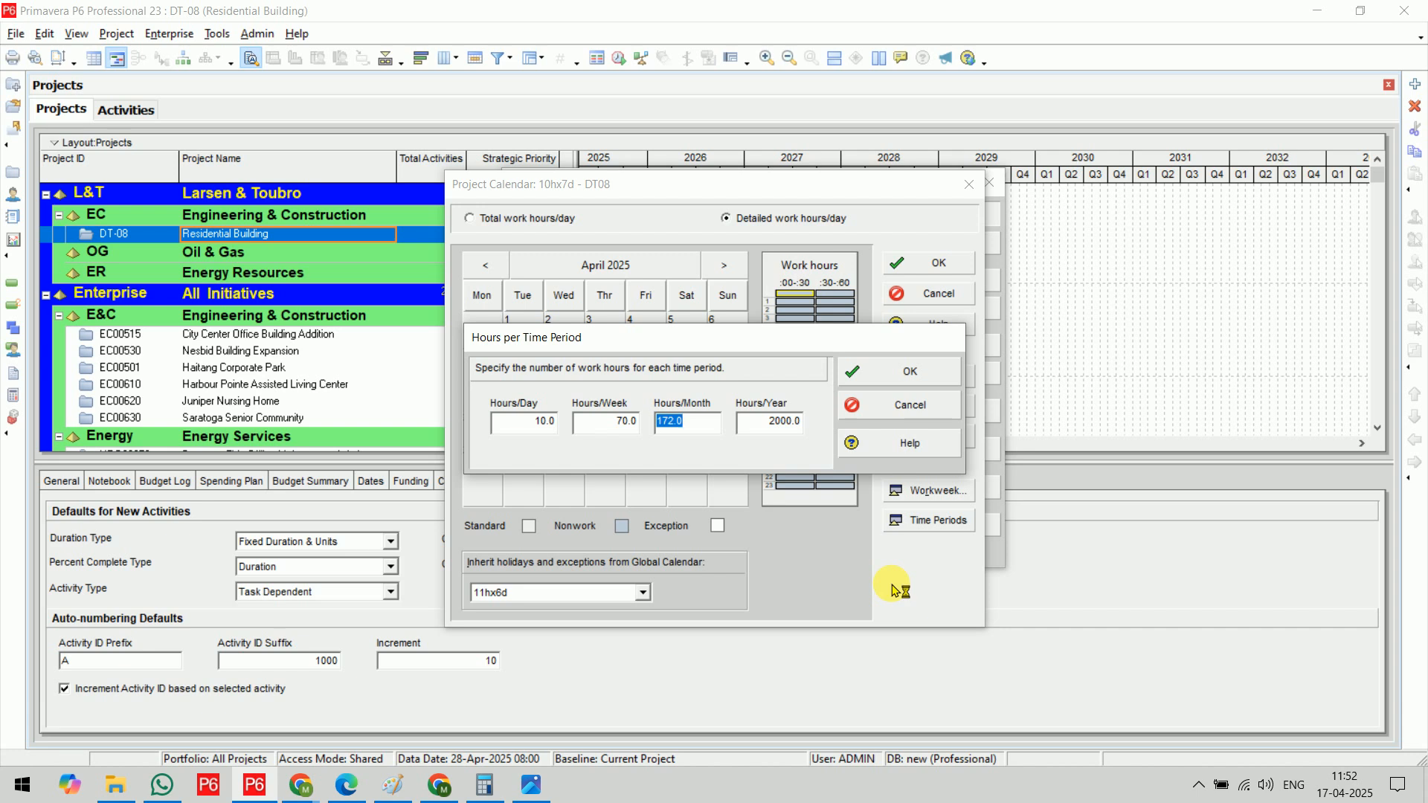
type("300")
key("Tab")
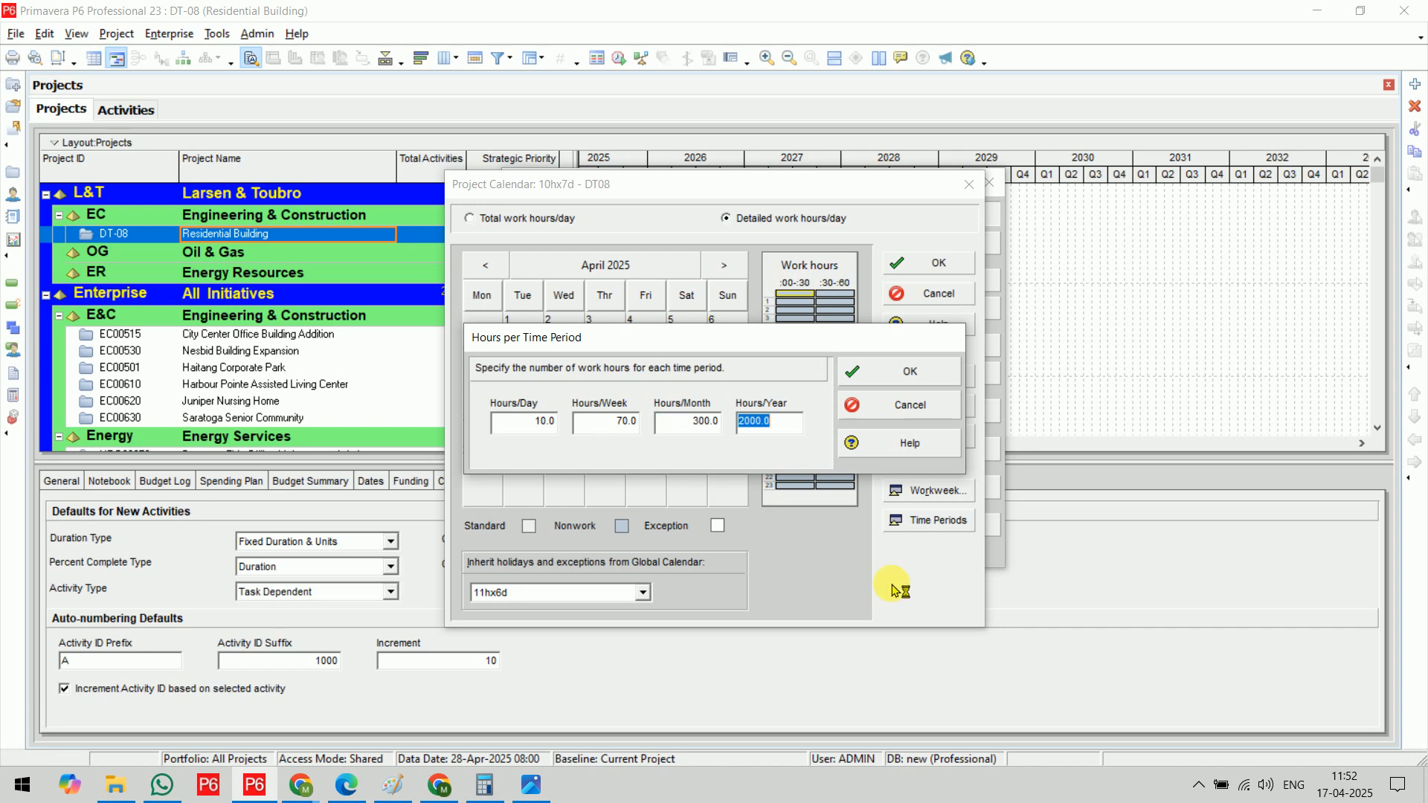
type("3600")
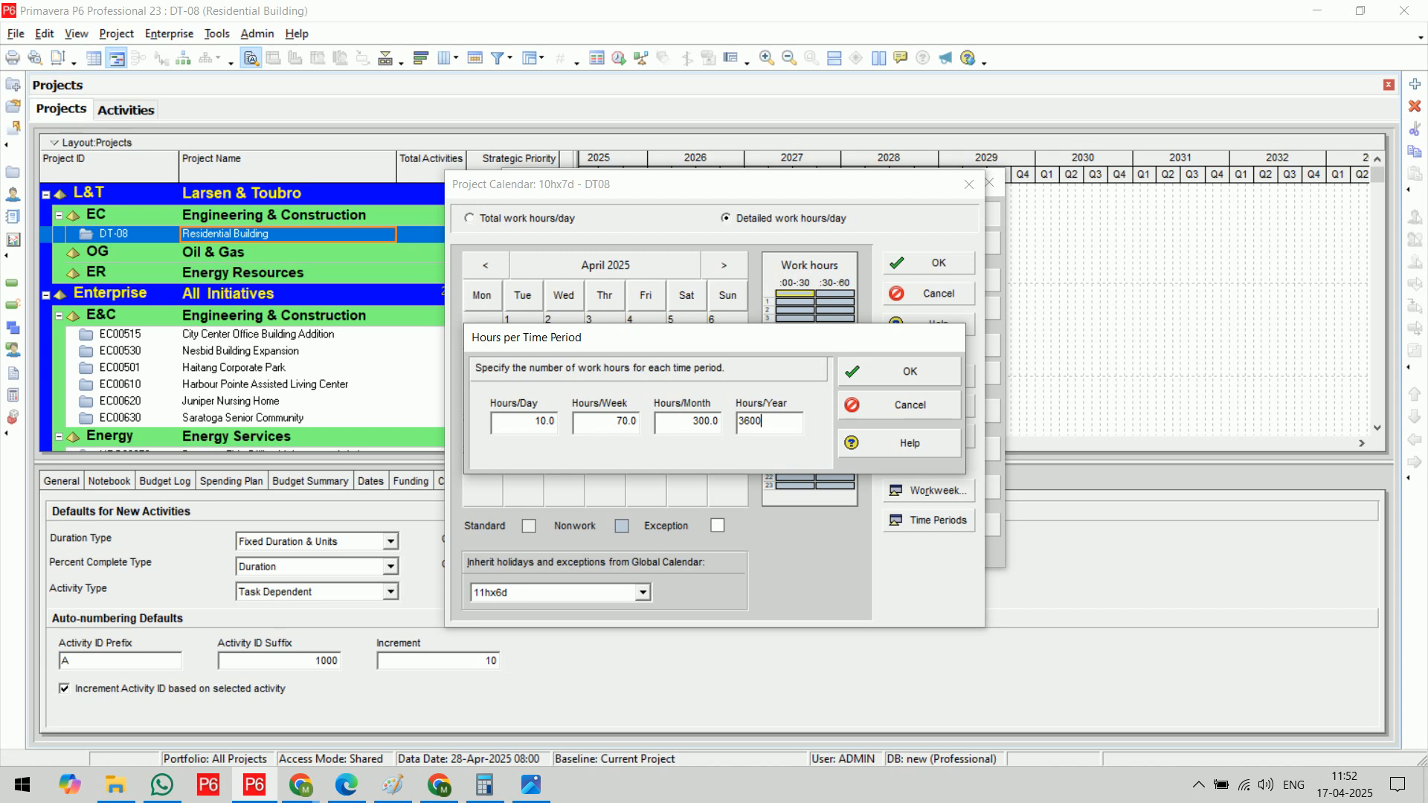
left_click(901, 378)
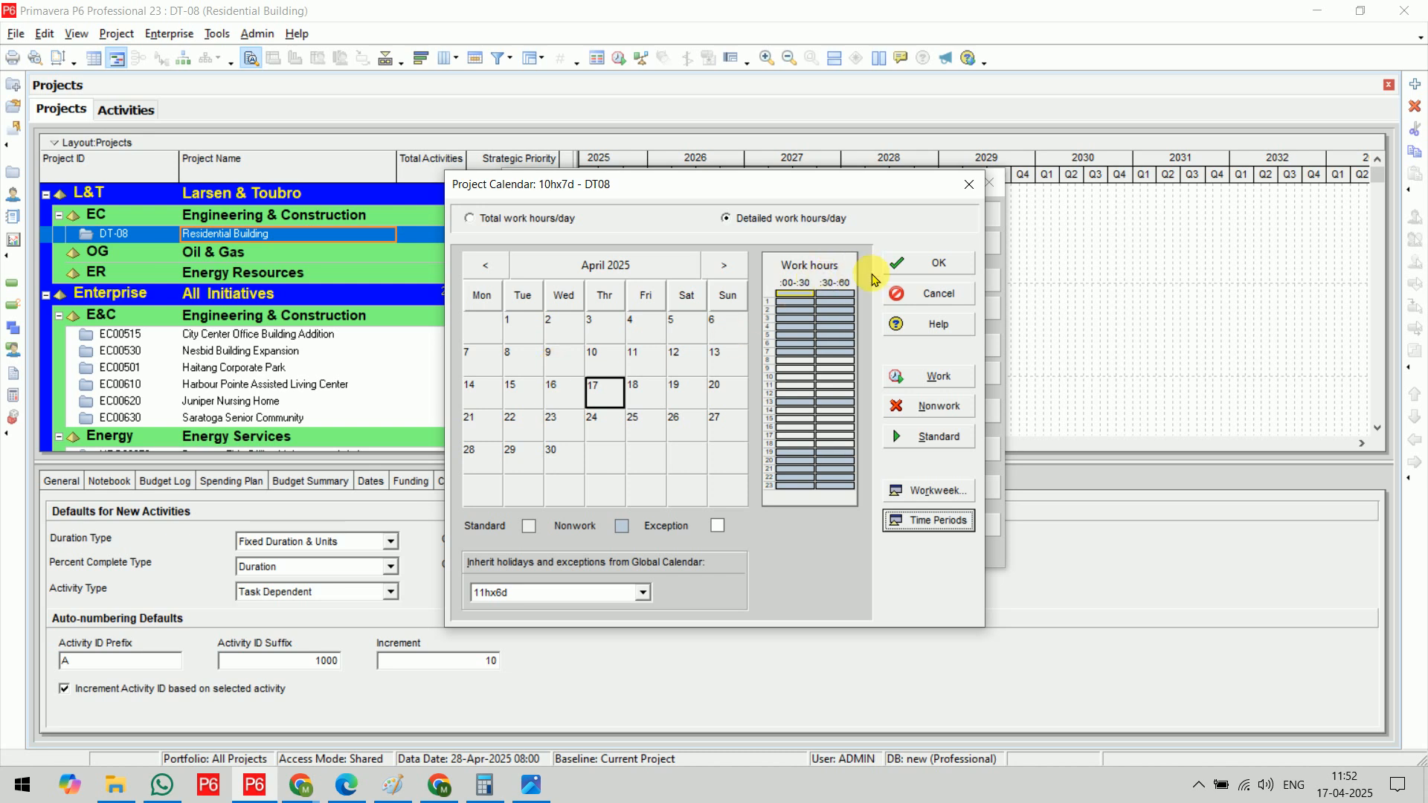
left_click(922, 263)
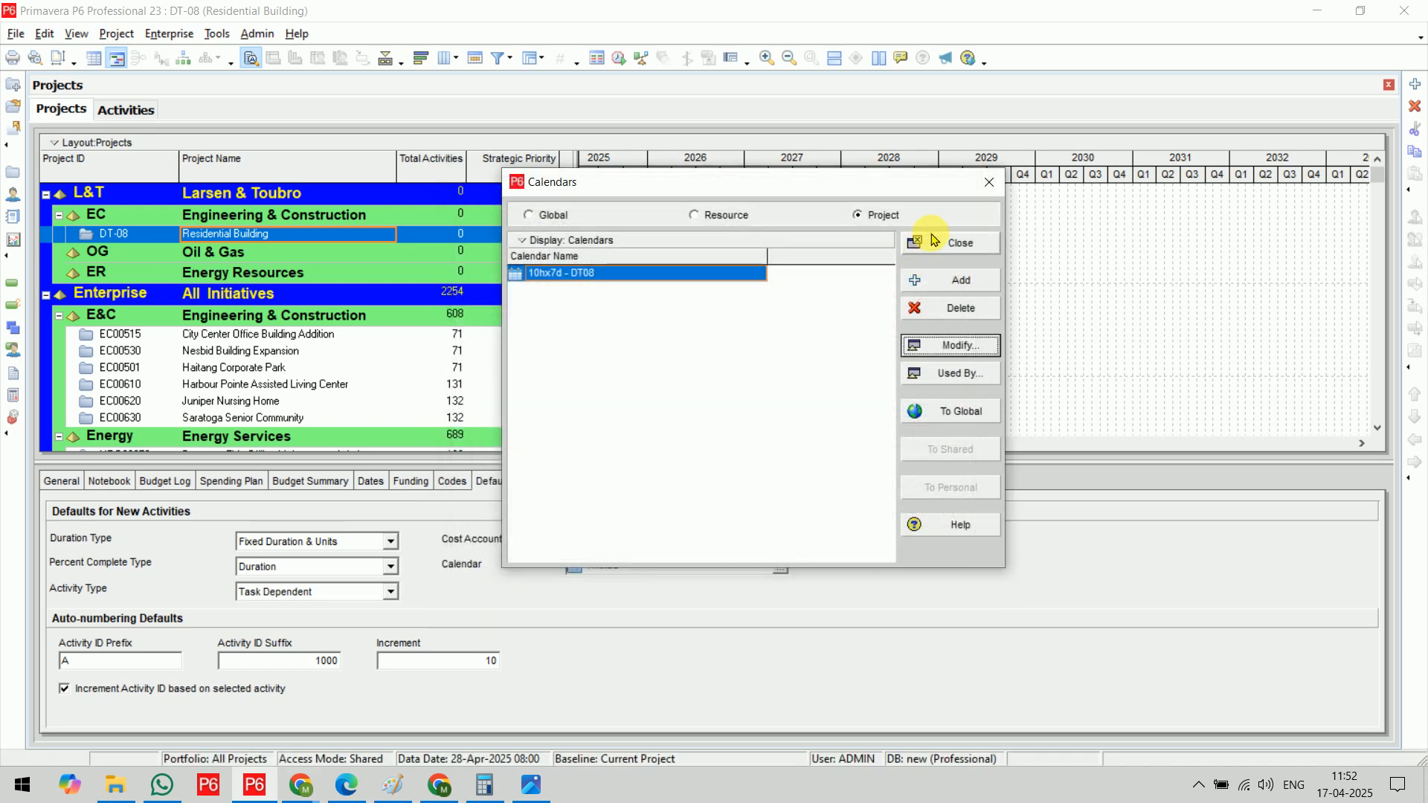
left_click(934, 240)
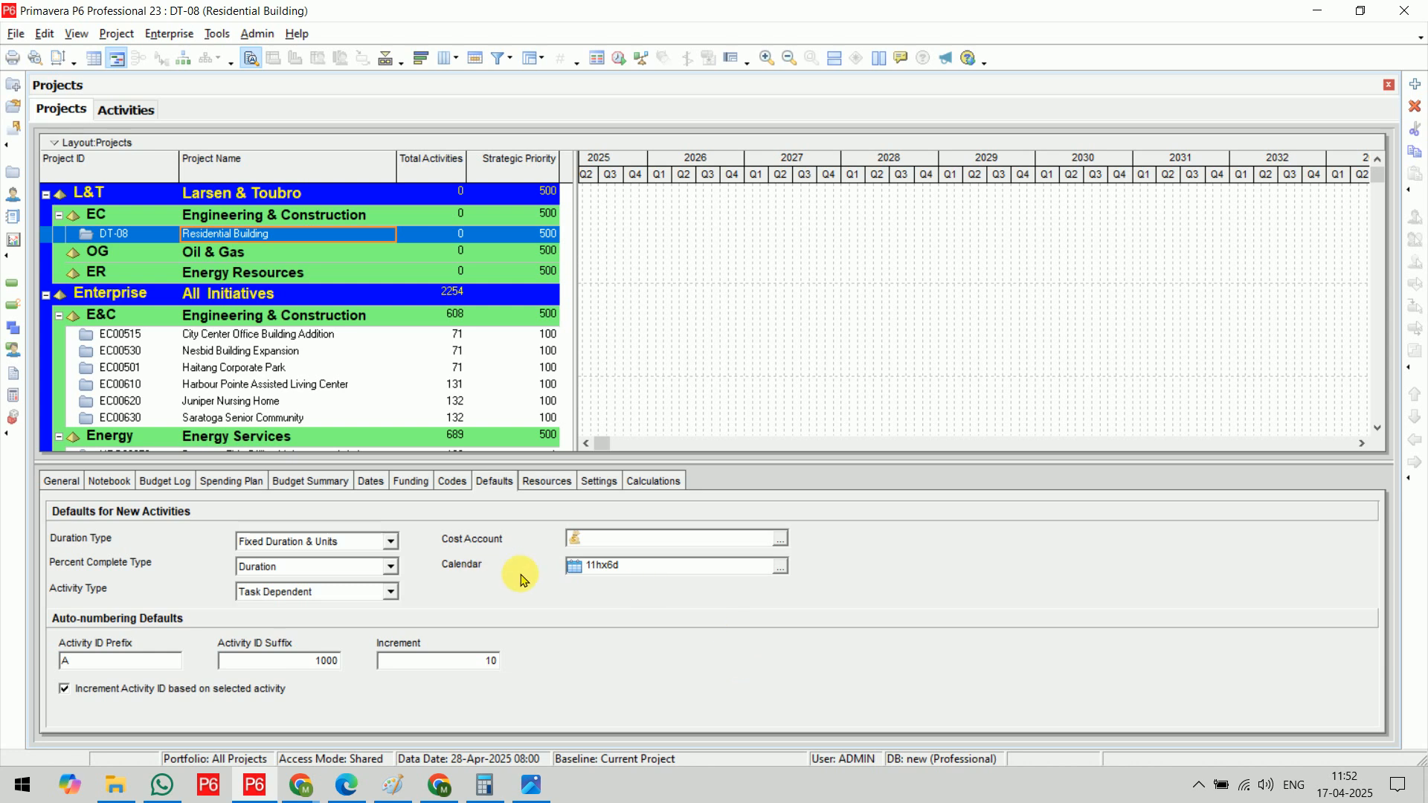
Assign the project calendar 10hx7d - DT08 as the Residential Building project's default calendar for new activities
left_click(782, 568)
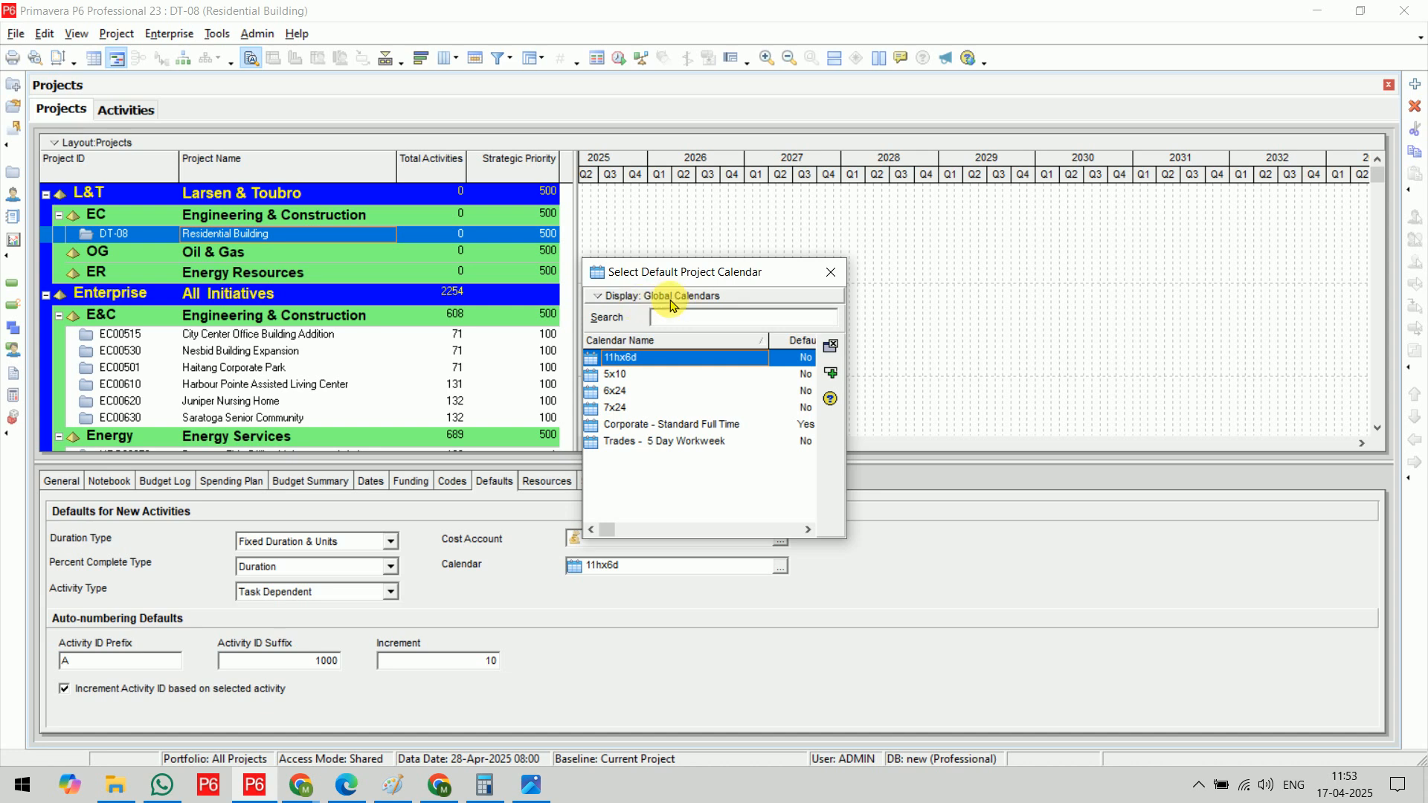
left_click(670, 300)
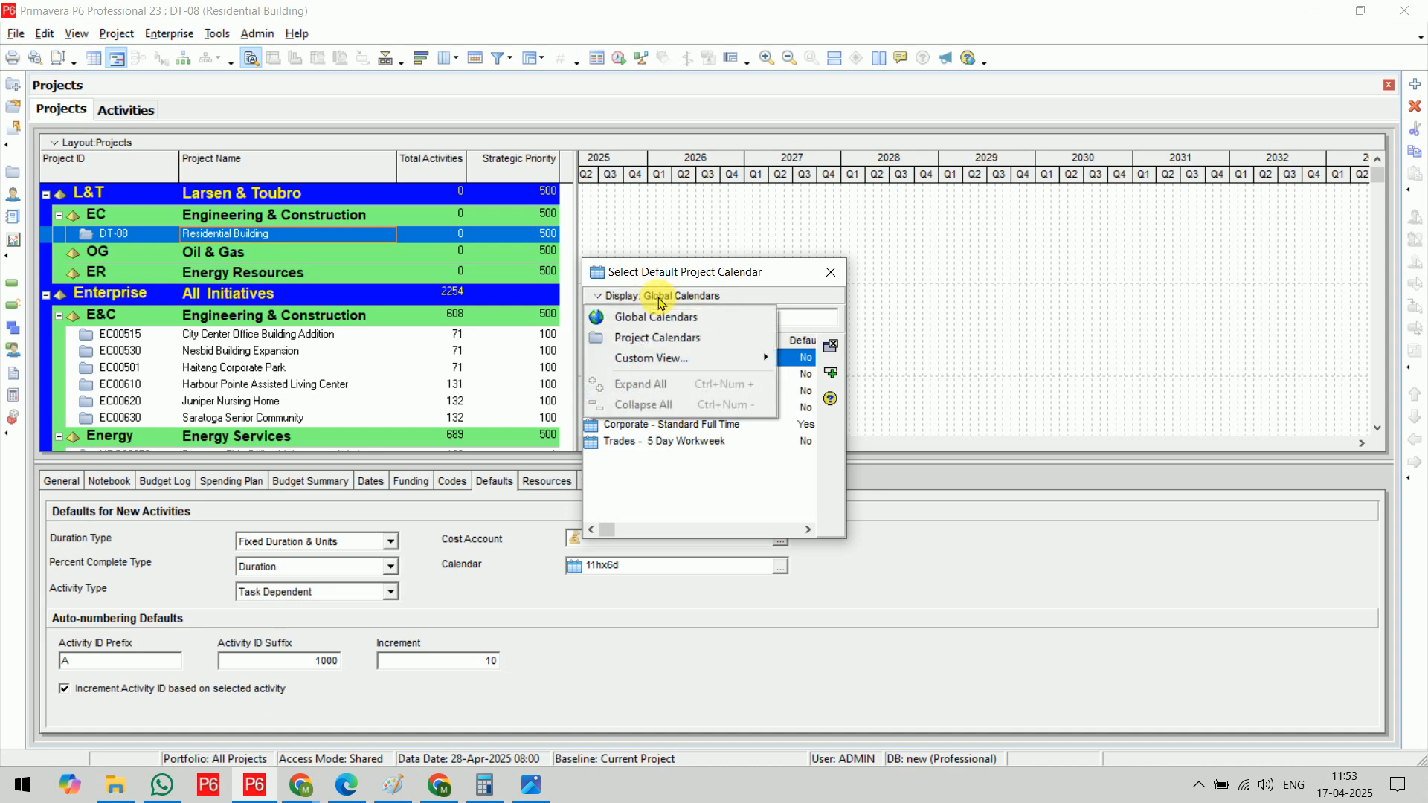
left_click(667, 341)
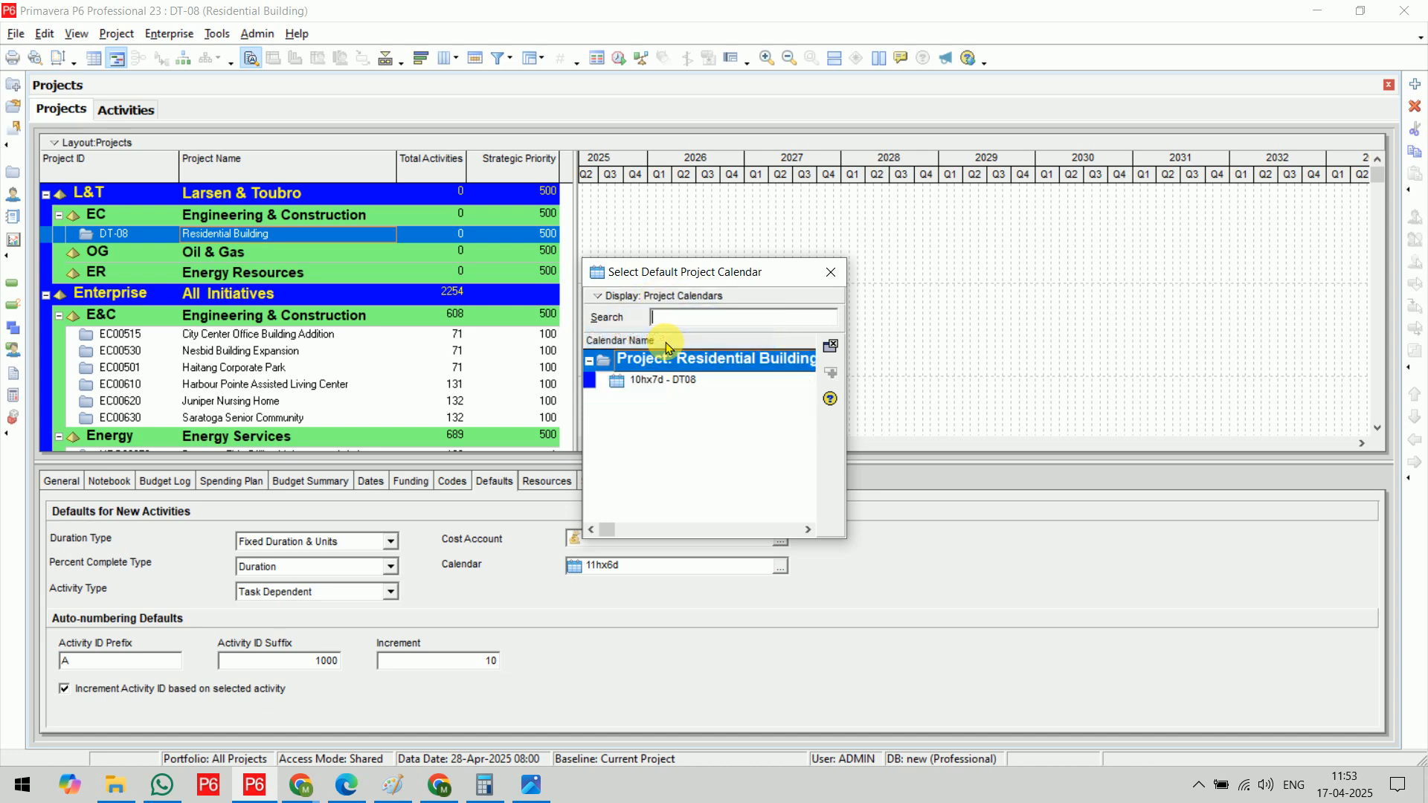
left_click(683, 382)
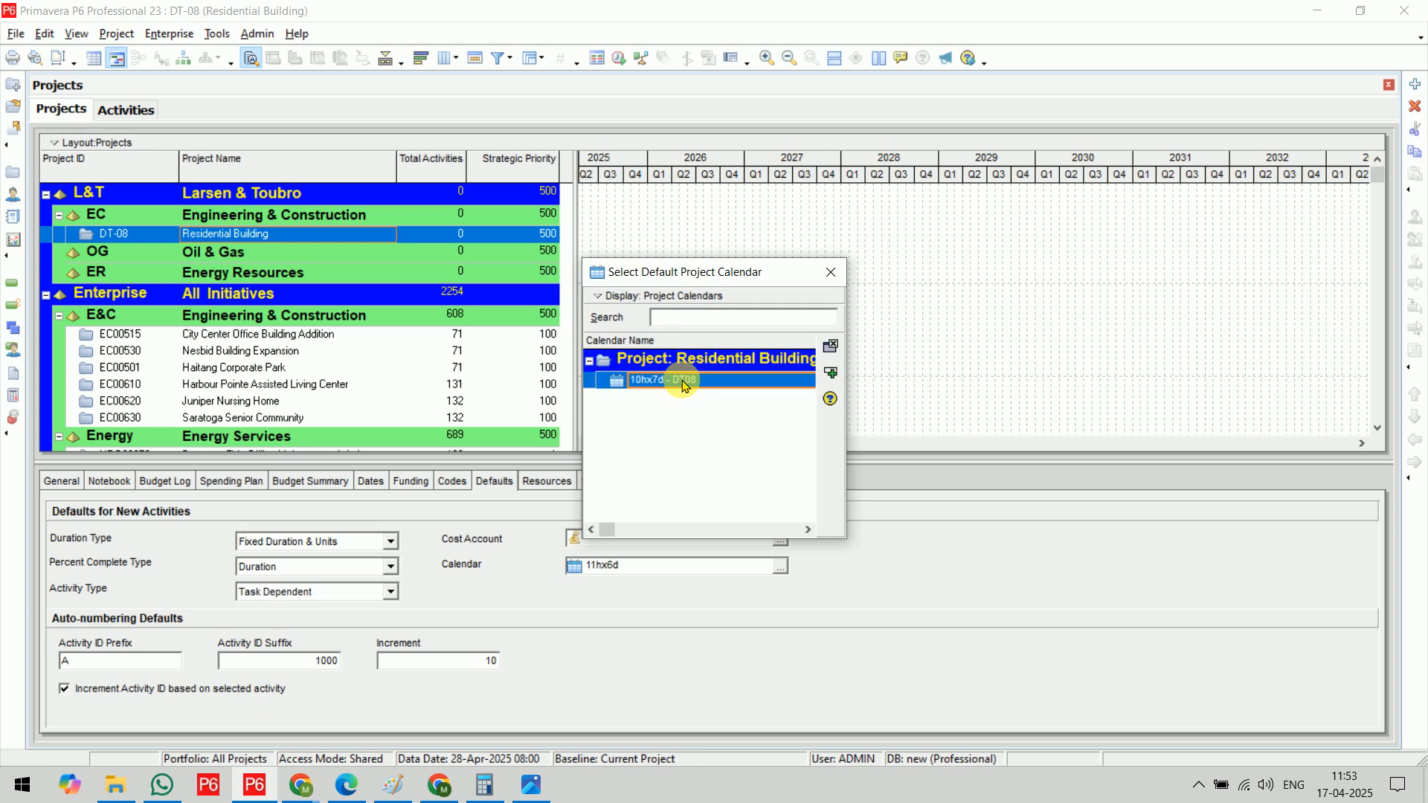
left_click(830, 346)
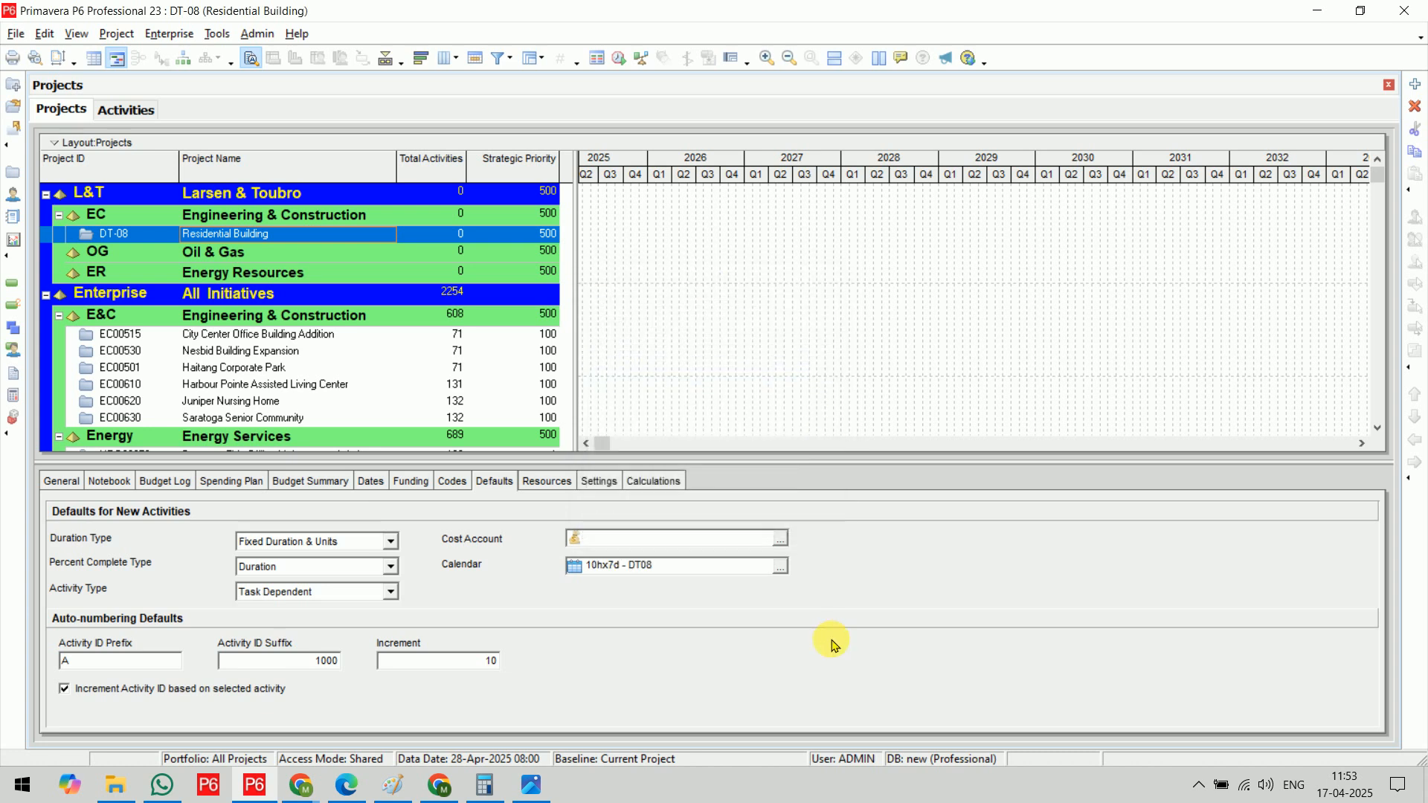